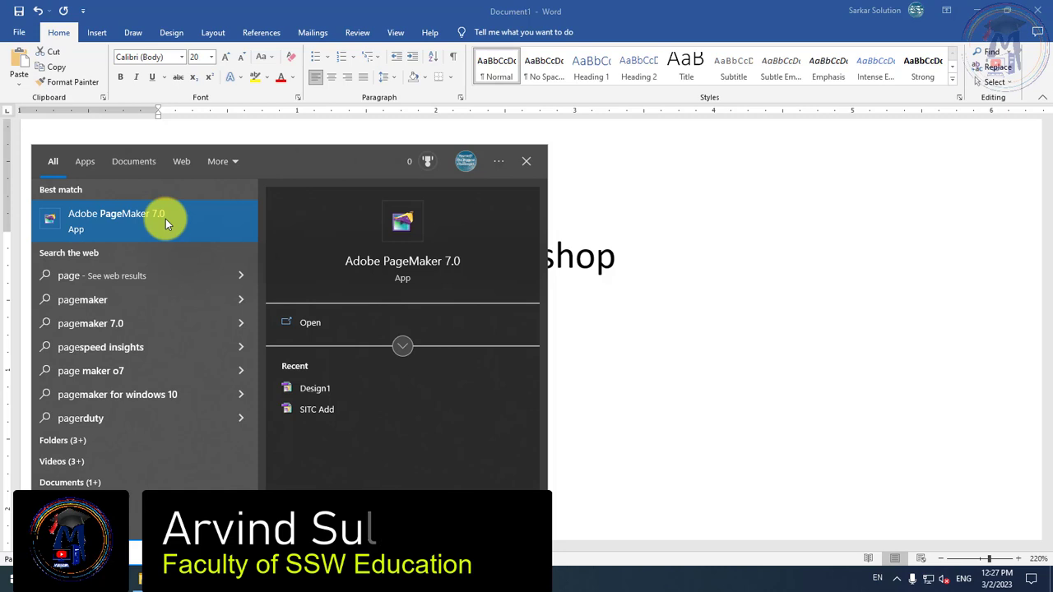
Launch Adobe PageMaker 7.0 and start a new publication
click(166, 218)
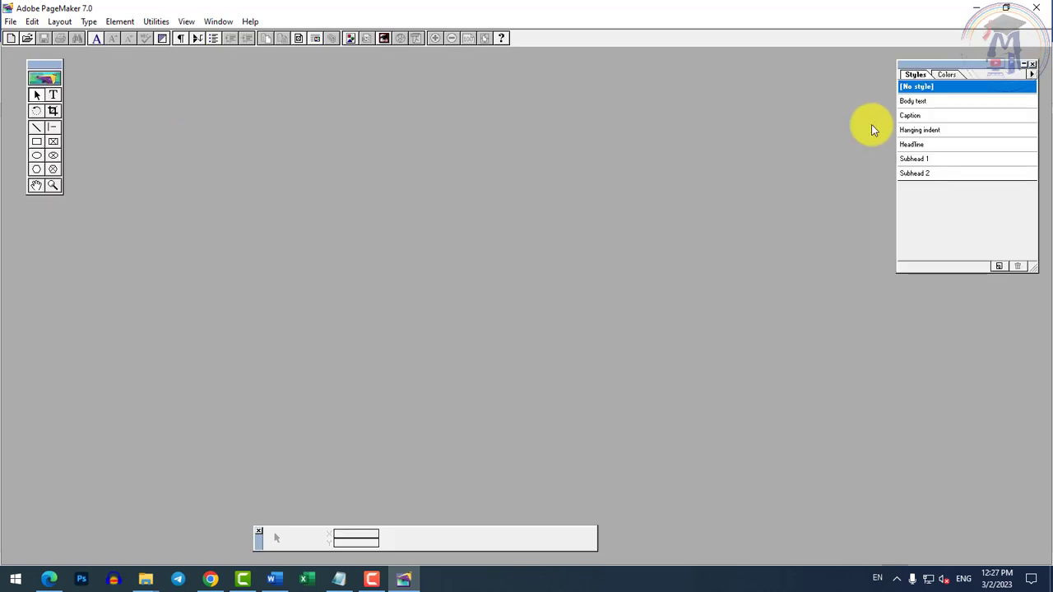
click(871, 124)
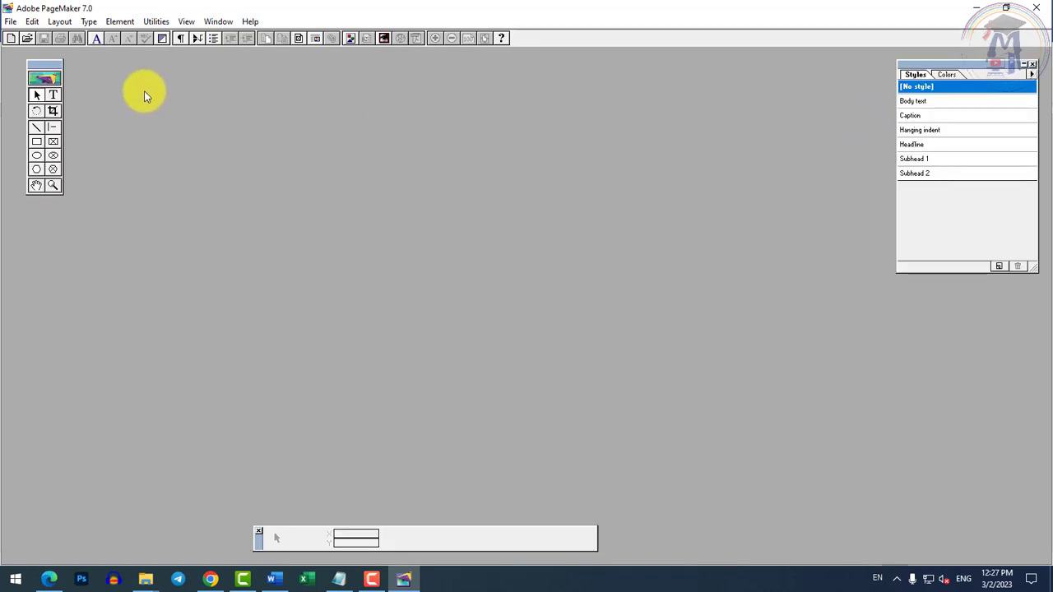
click(10, 21)
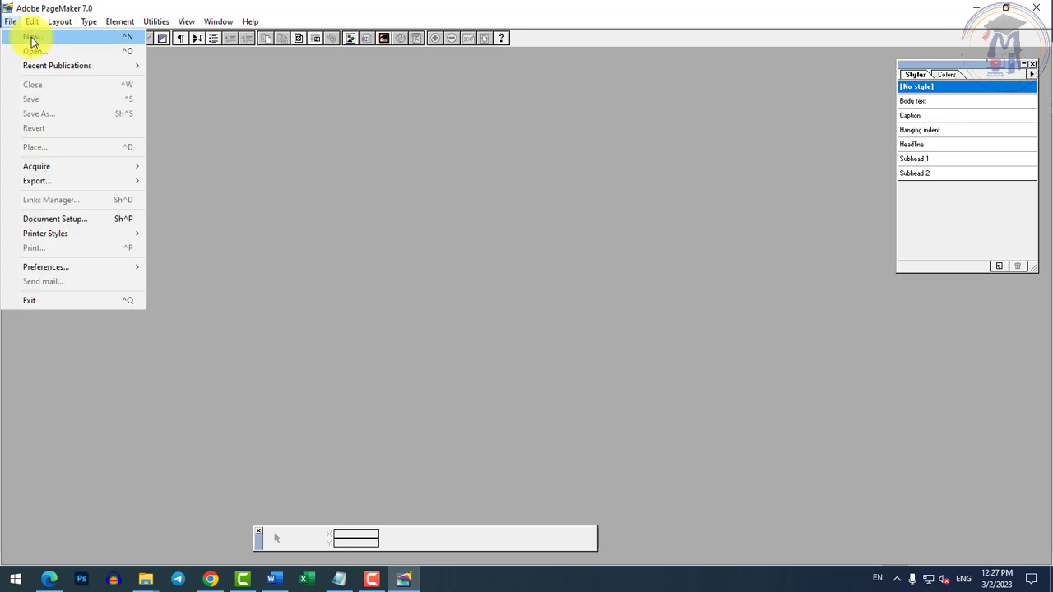
click(129, 38)
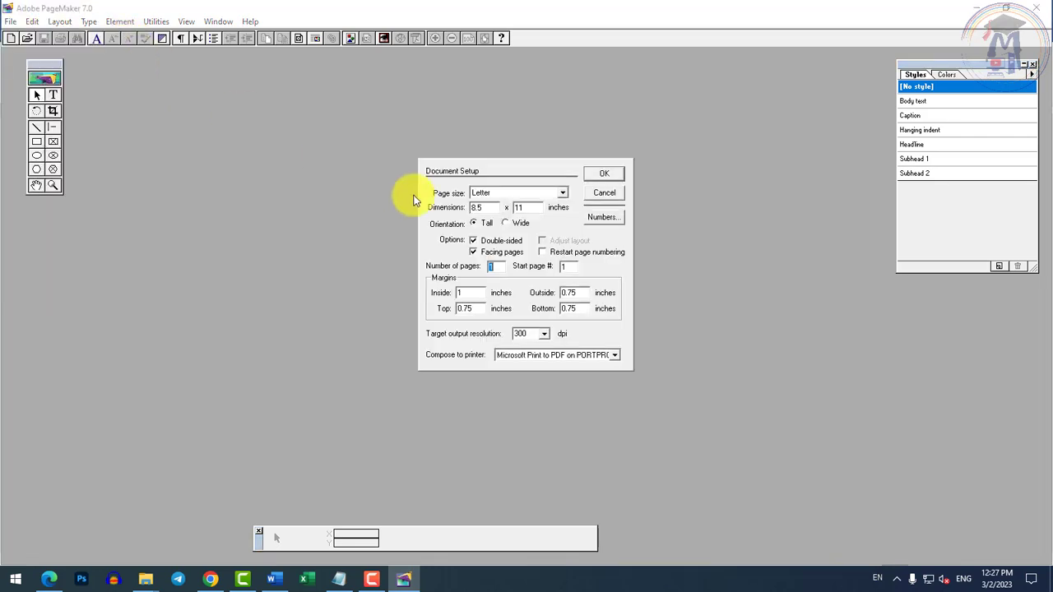
Set up the new publication as A4, Tall orientation, double-sided with facing pages and 15 pages, and create it
click(526, 194)
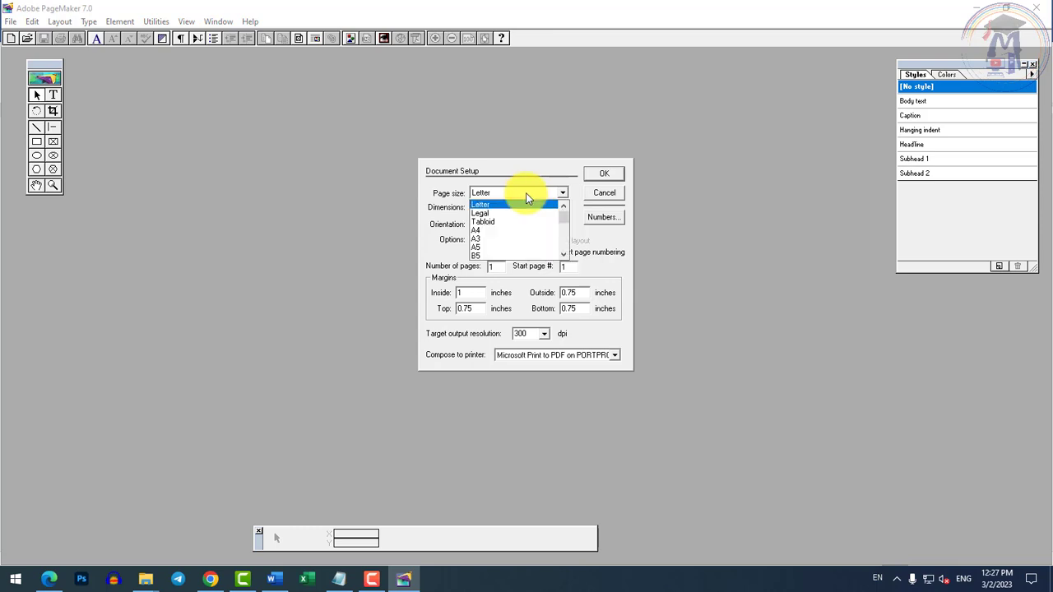
click(484, 230)
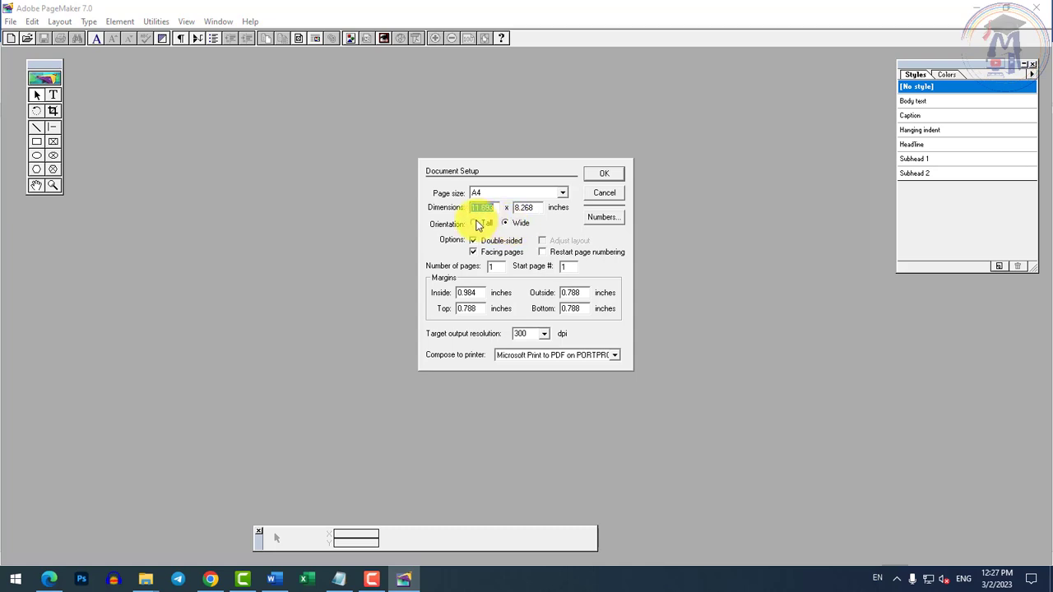
click(497, 244)
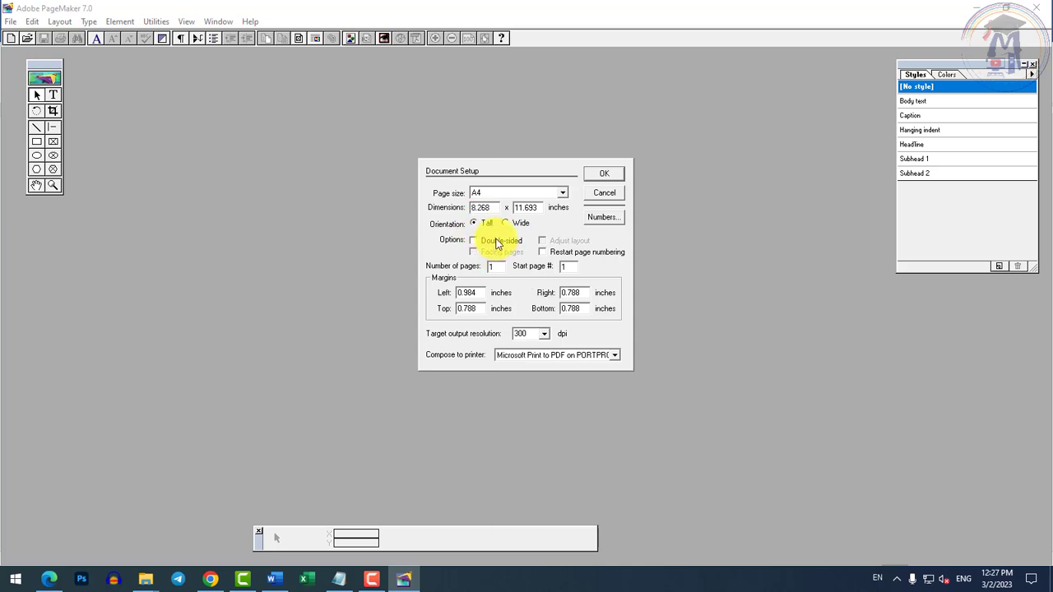
click(497, 244)
double_click(490, 266)
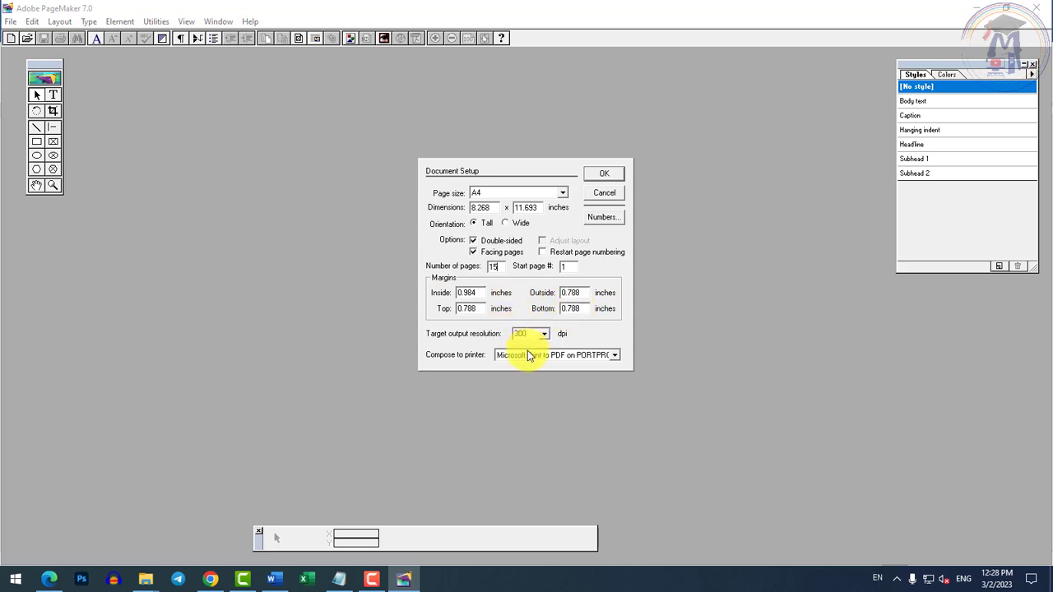
click(617, 175)
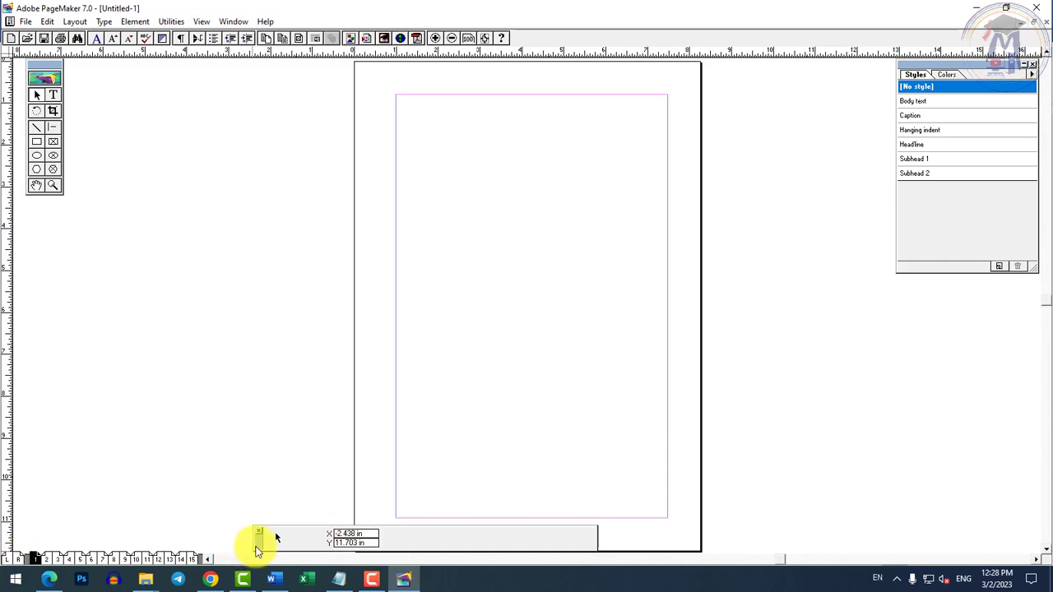
Reposition the Control palette and draw a rectangle about 4.27 in wide and 6.09 in high in the middle of page 1
drag(258, 545, 330, 540)
click(52, 94)
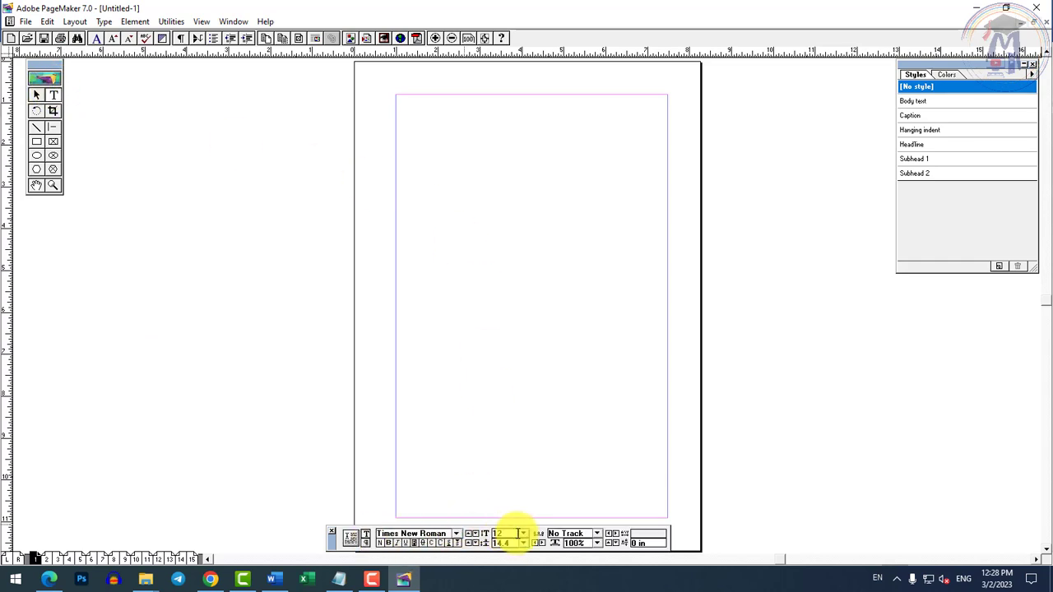
click(36, 142)
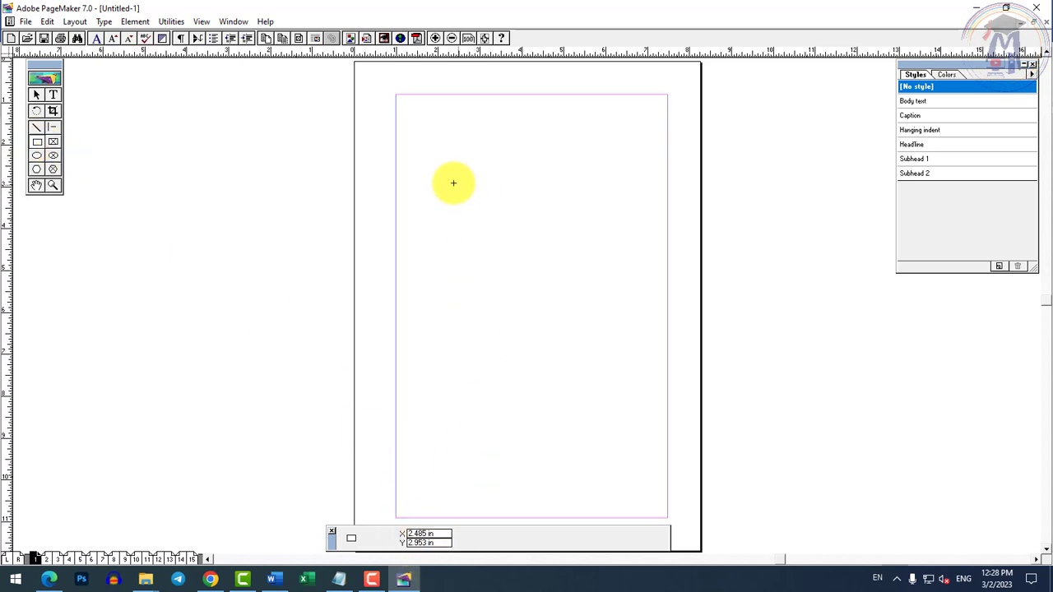
mouse_move(453, 183)
mouse_down()
mouse_move(595, 305)
mouse_move(595, 294)
mouse_up()
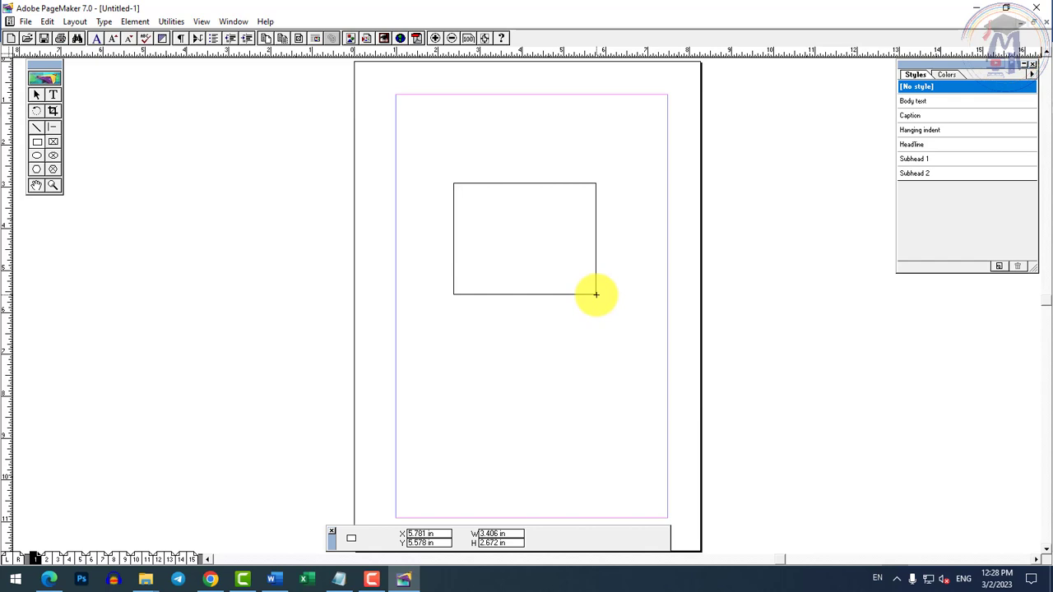
drag(595, 294, 624, 385)
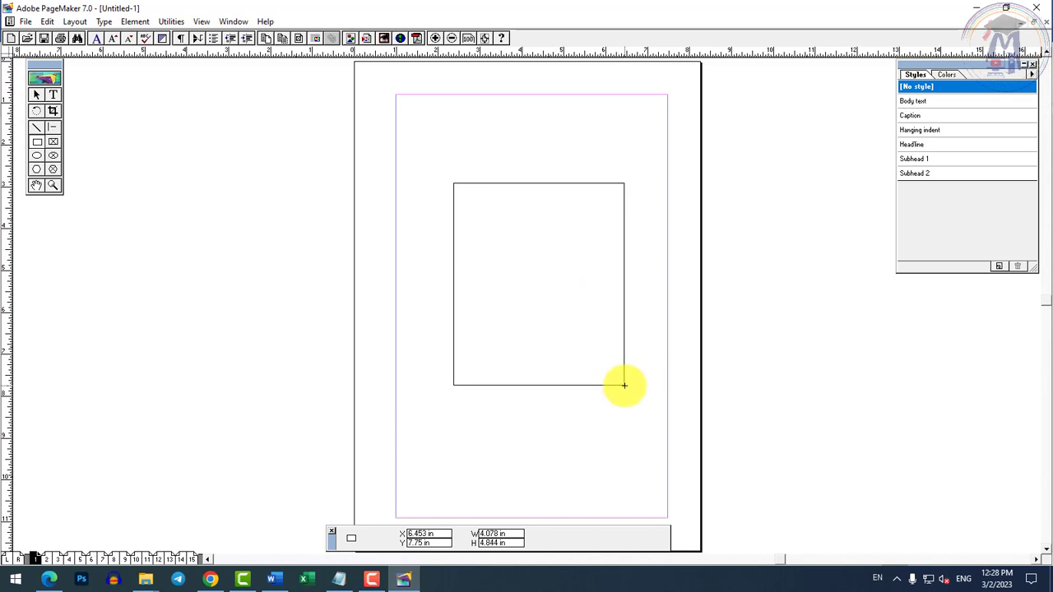
drag(624, 385, 631, 438)
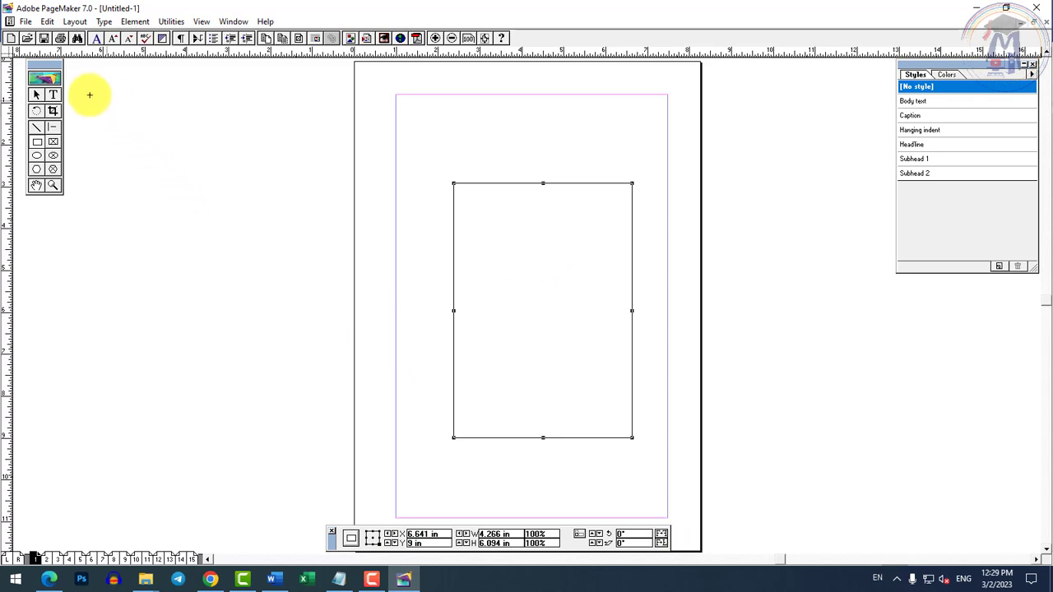
Enter the text "Computer Education" at the upper margin of page 1, above the rectangle
click(53, 95)
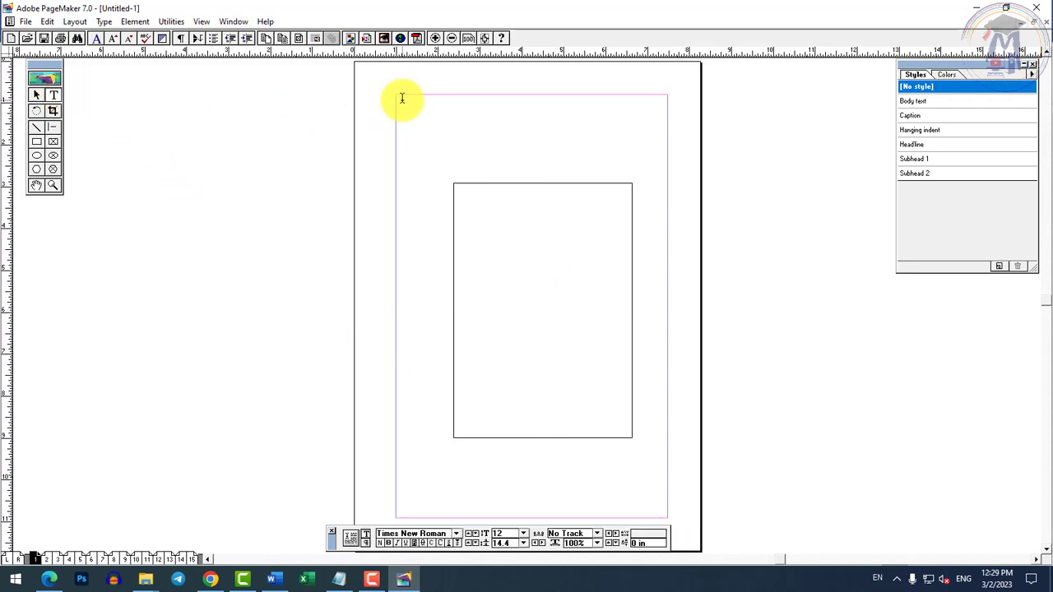
key(ctrl+space)
ctrl+click(497, 148)
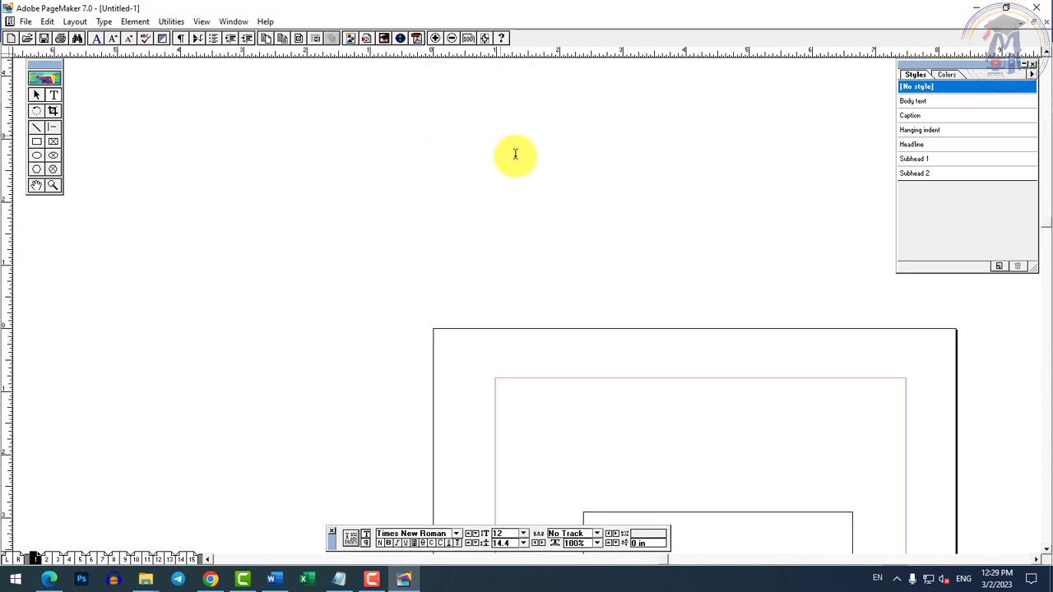
click(37, 186)
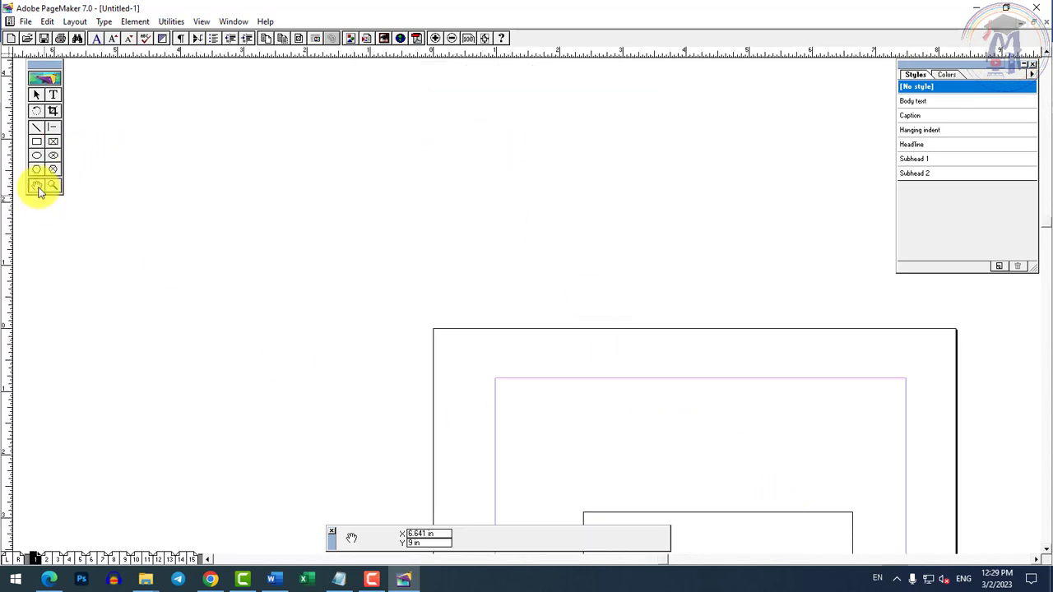
drag(675, 482, 401, 333)
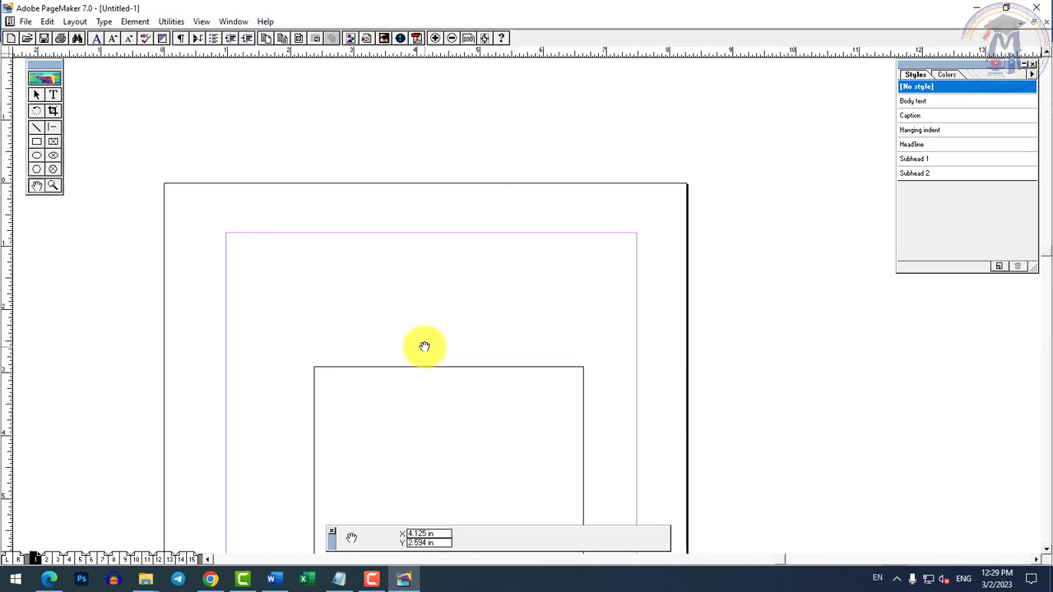
click(53, 95)
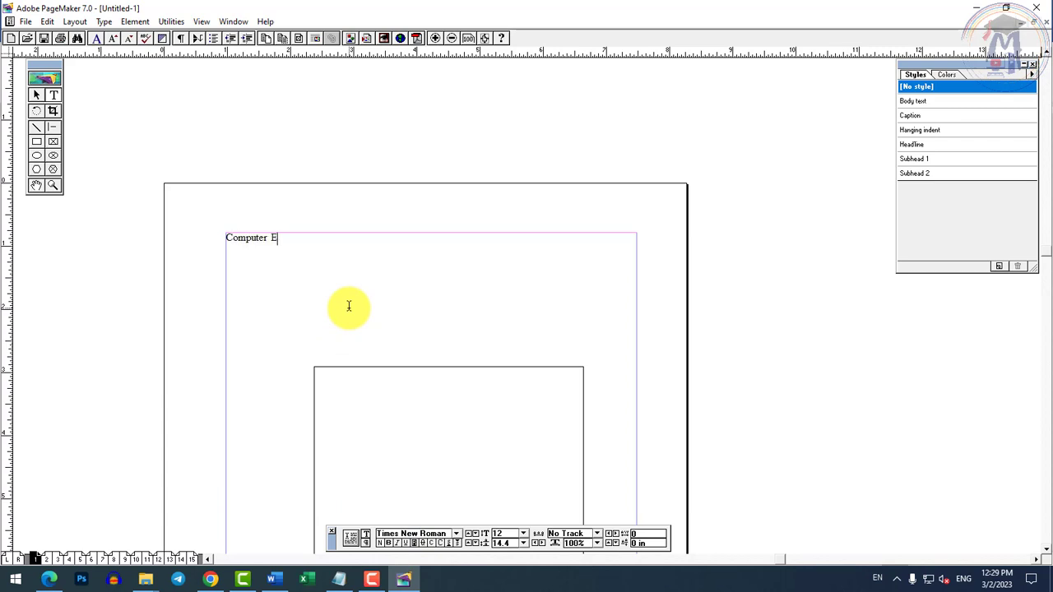
text(ion)
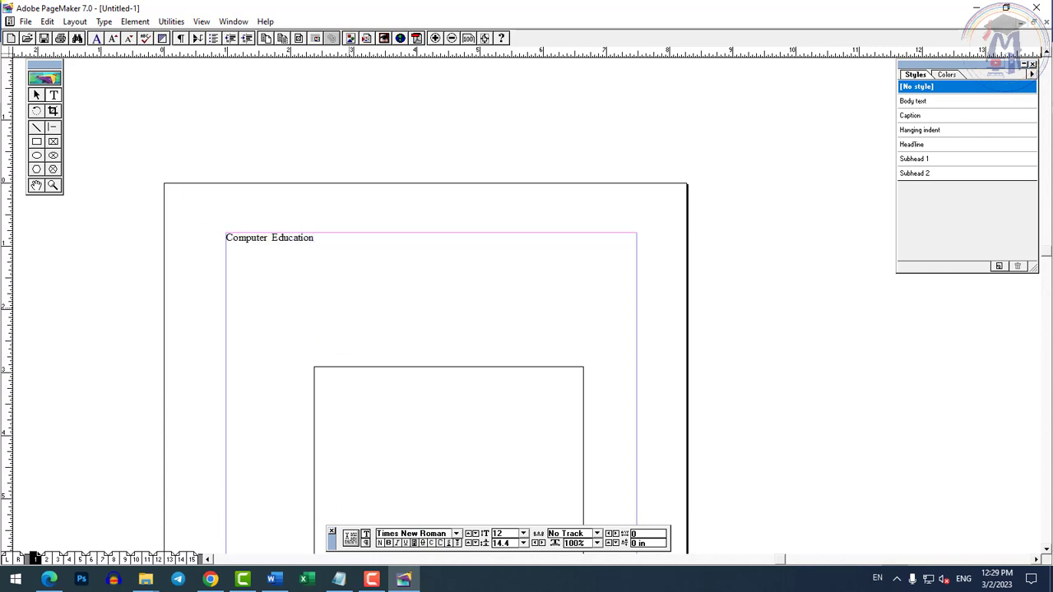
Select the whole "Computer Education" line and set its leading to 24
drag(334, 244, 212, 241)
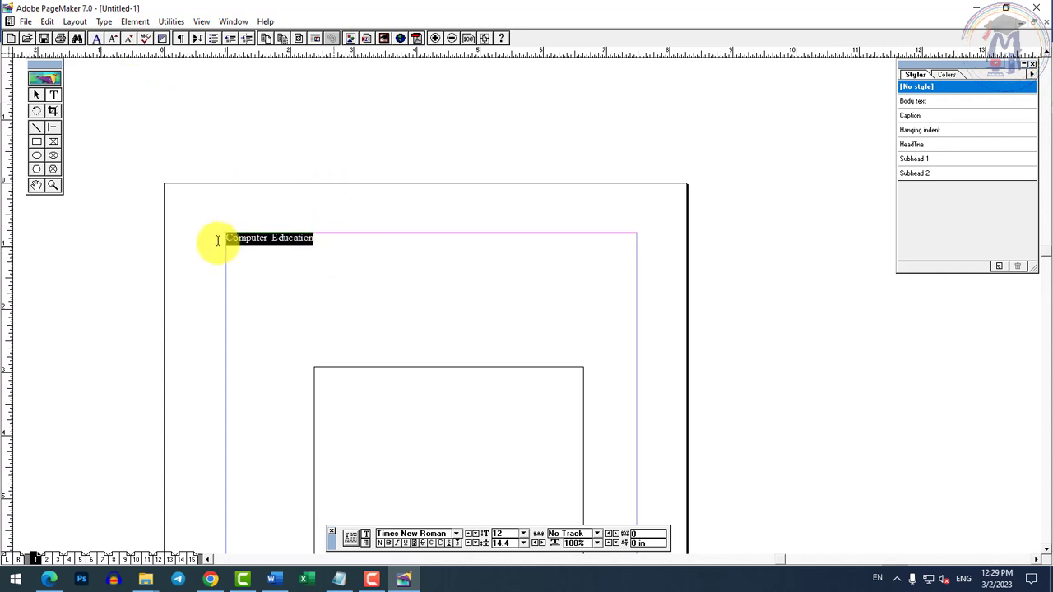
click(524, 543)
click(523, 520)
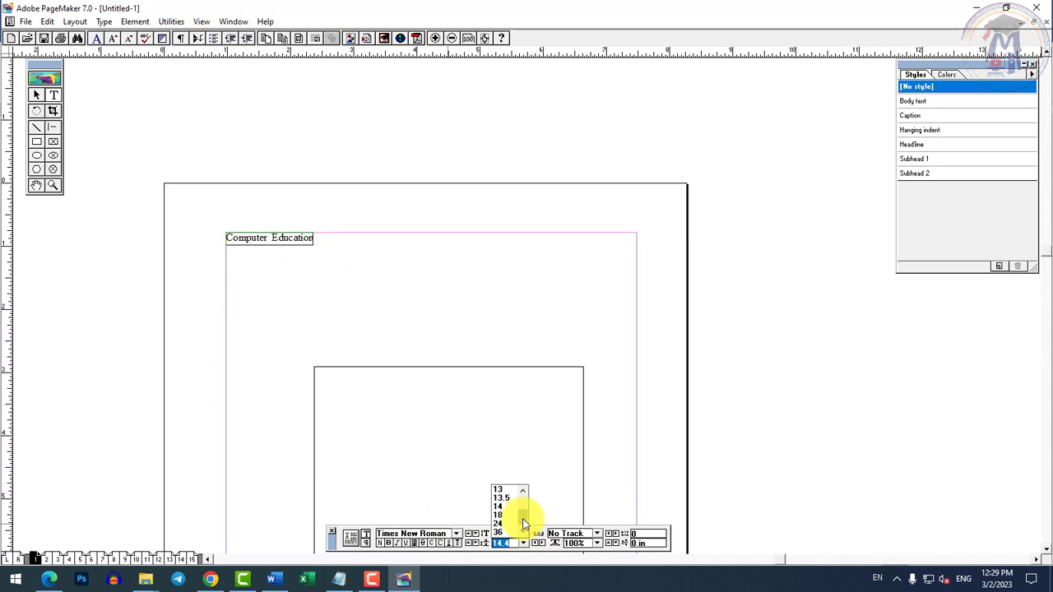
click(504, 522)
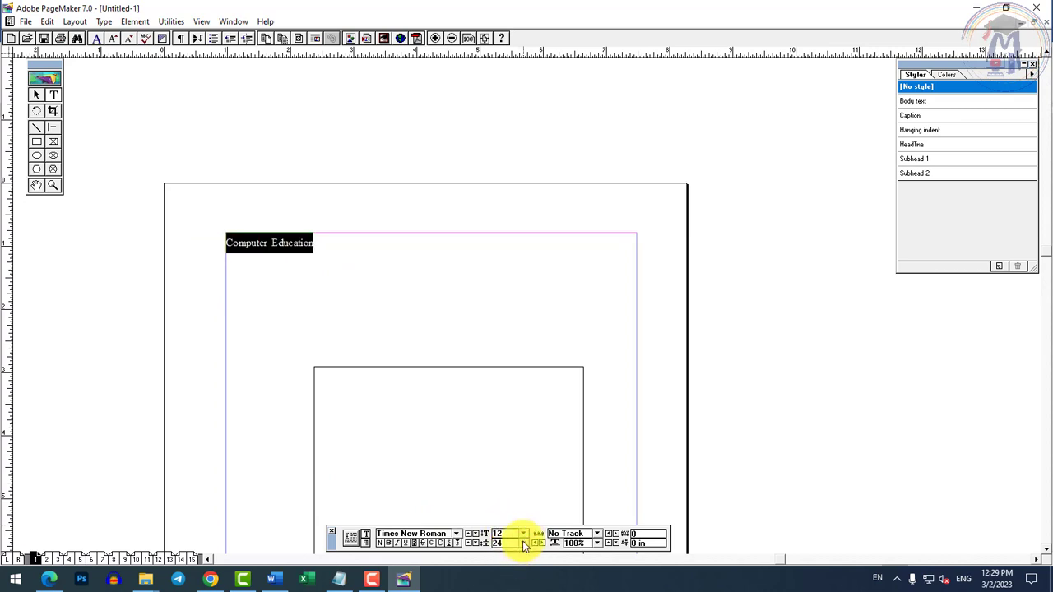
Set the selected heading's font size to 48 and its leading to Auto
click(523, 535)
click(523, 520)
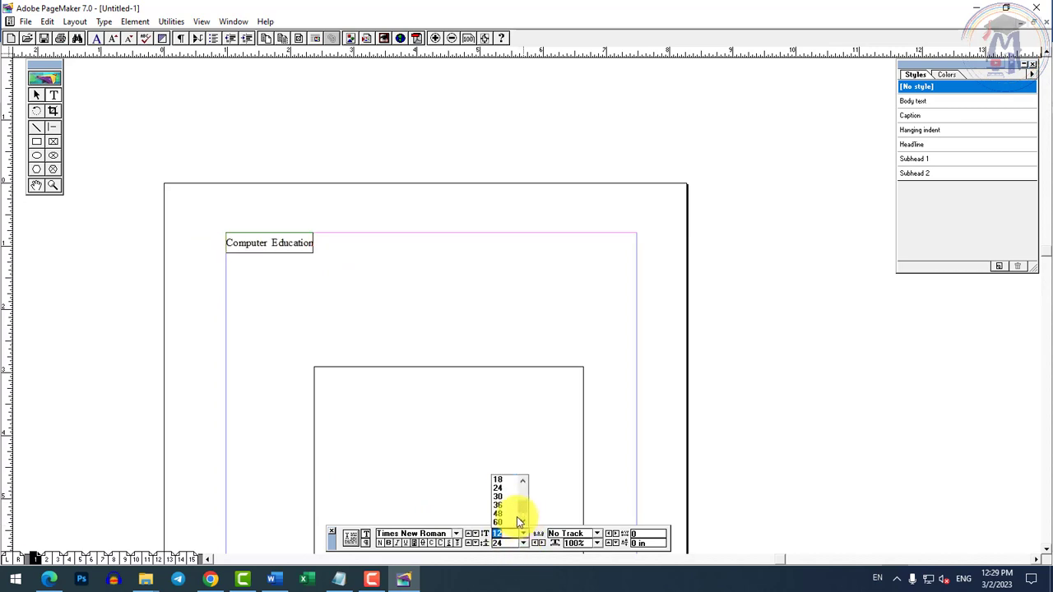
click(514, 514)
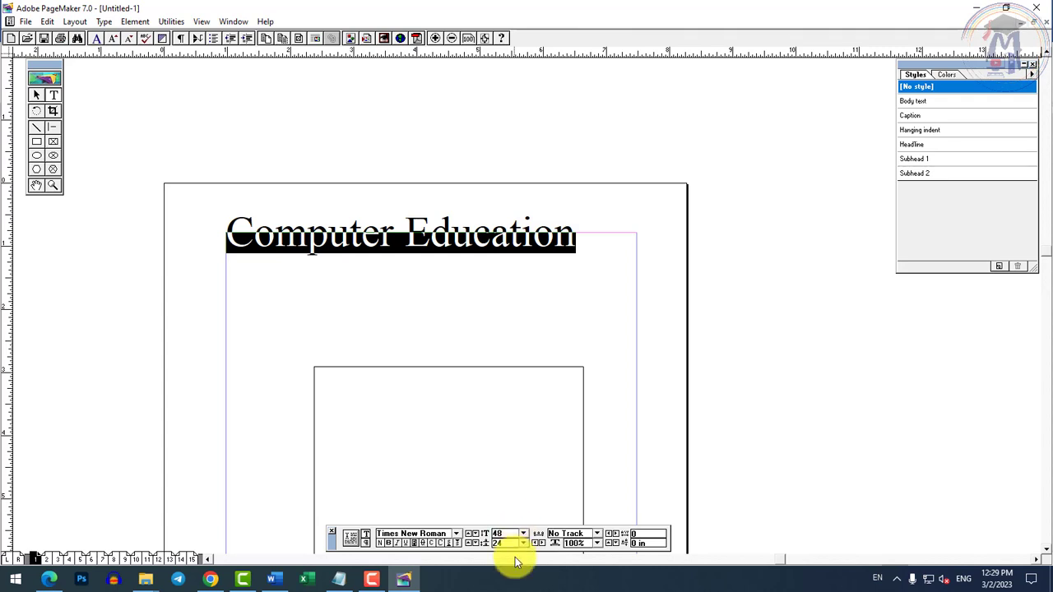
click(523, 544)
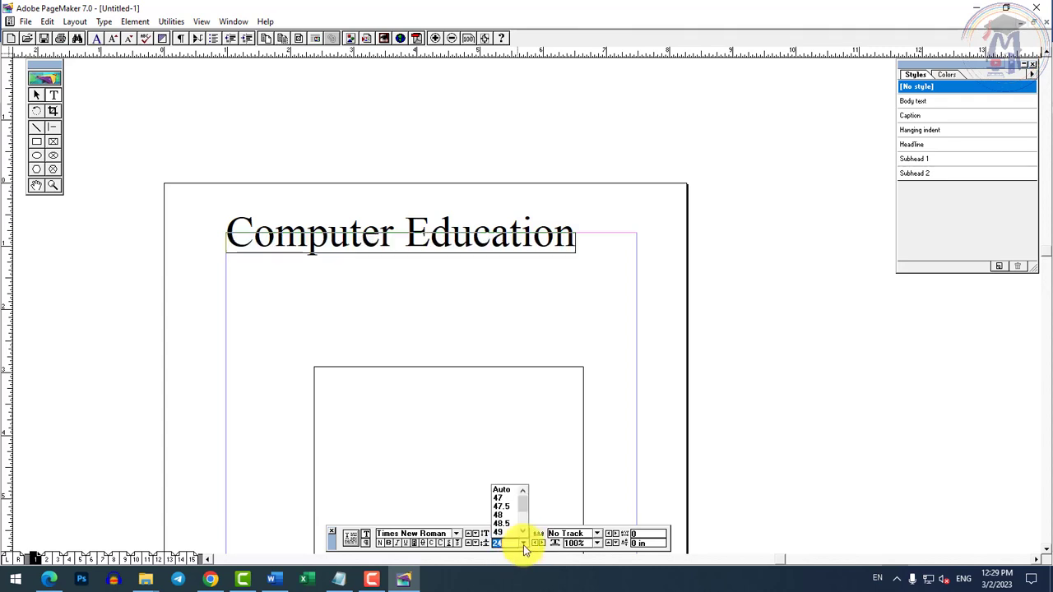
click(506, 494)
Break the heading after "Computer" so that "Education" starts on a second line
click(391, 254)
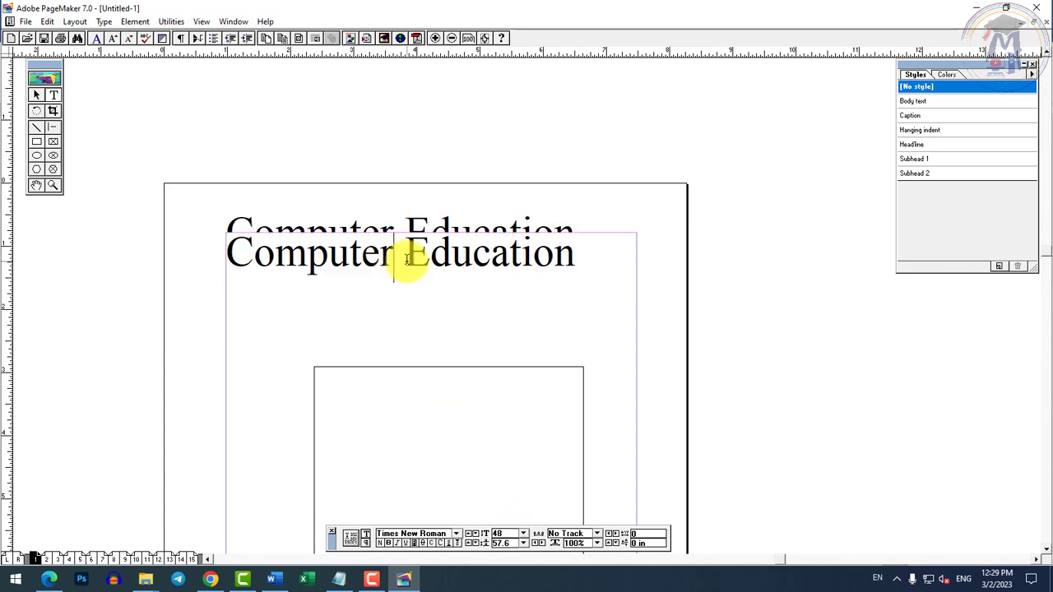
ctrl+click(408, 261)
ctrl+alt+click(491, 346)
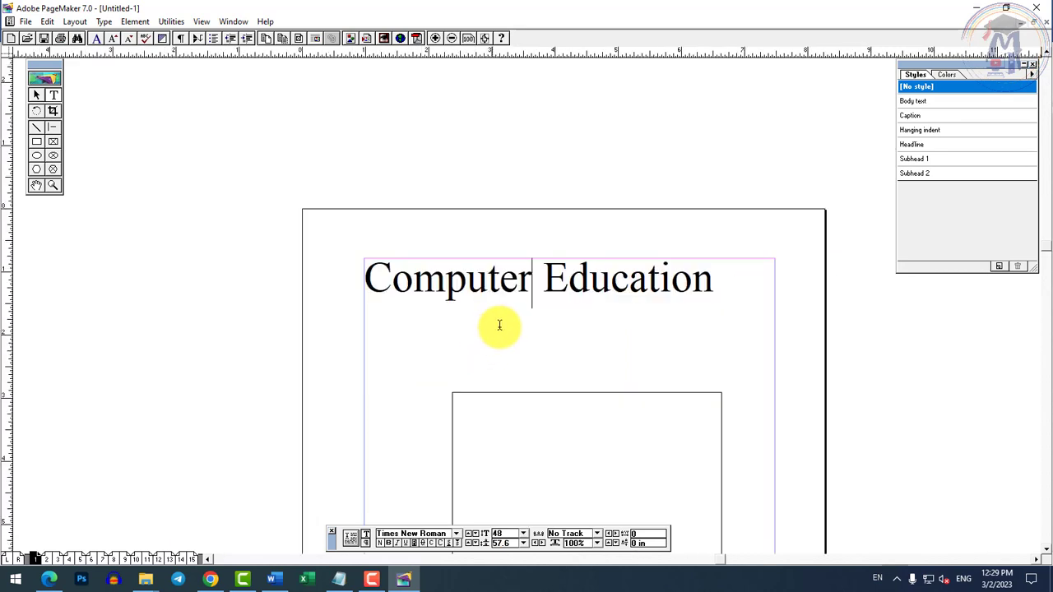
key(Return)
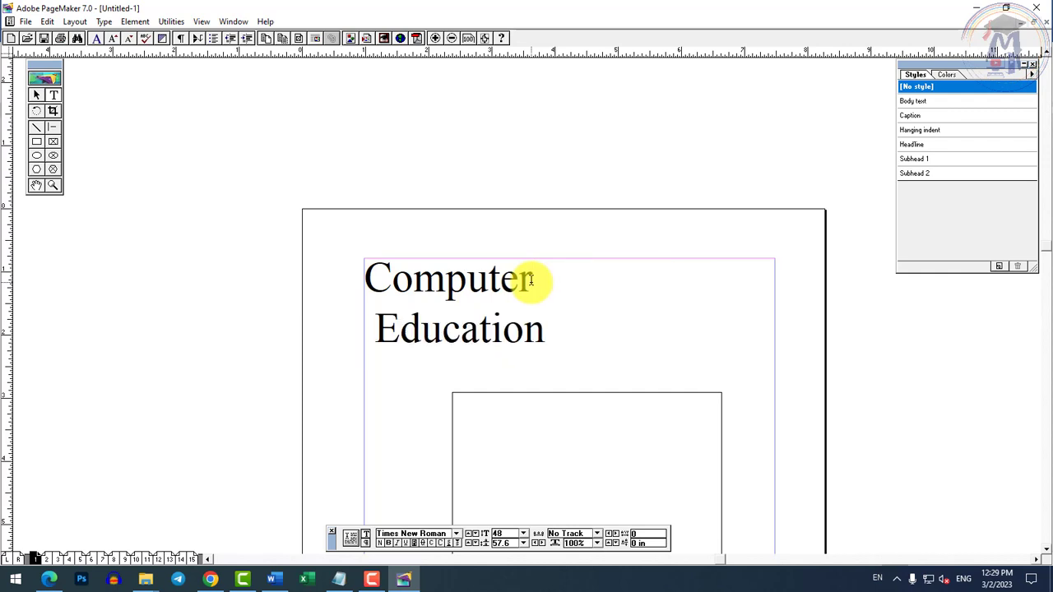
Select both lines of the heading and set their leading to 47
click(412, 278)
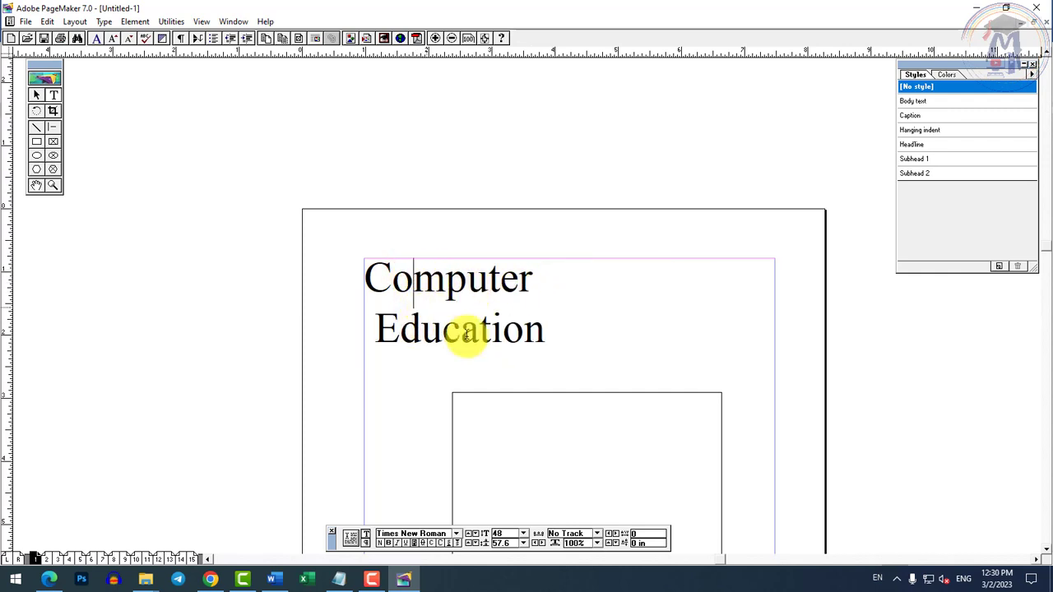
key(ctrl+a)
click(523, 543)
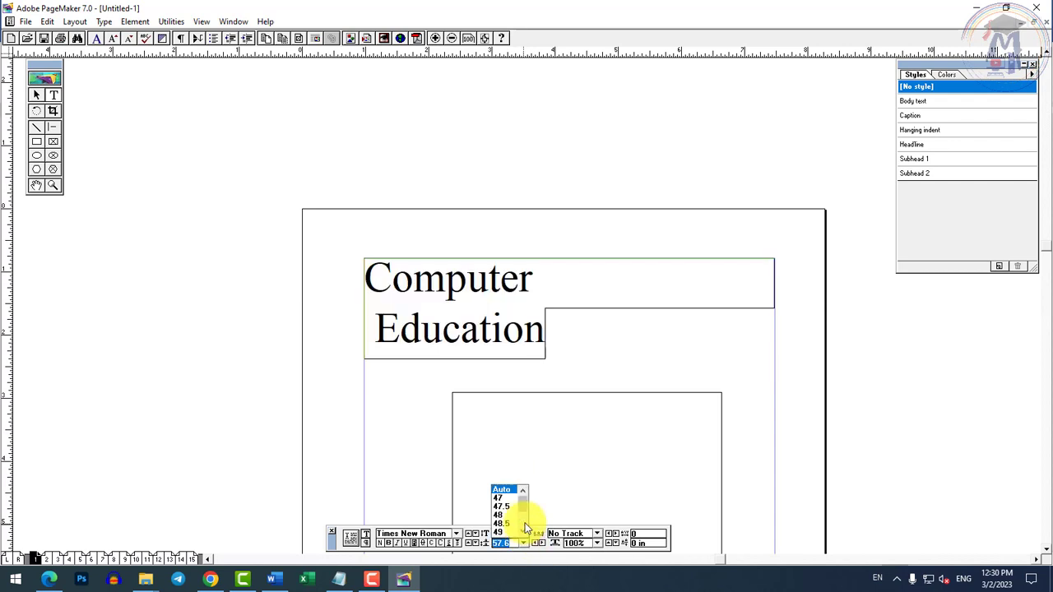
click(507, 499)
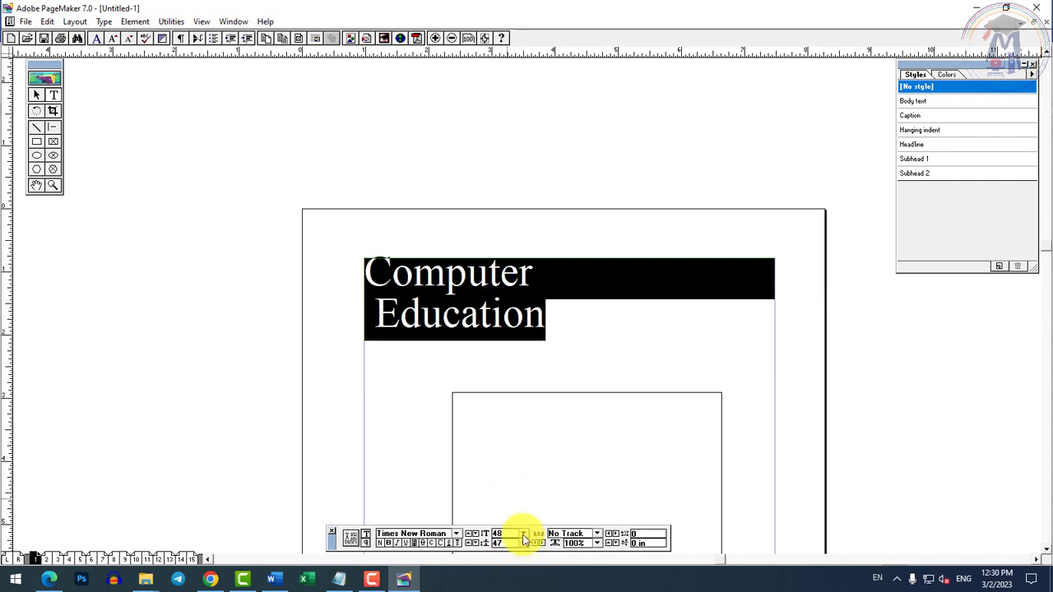
Set the leading of the selected two-line heading to 25
click(524, 541)
click(531, 484)
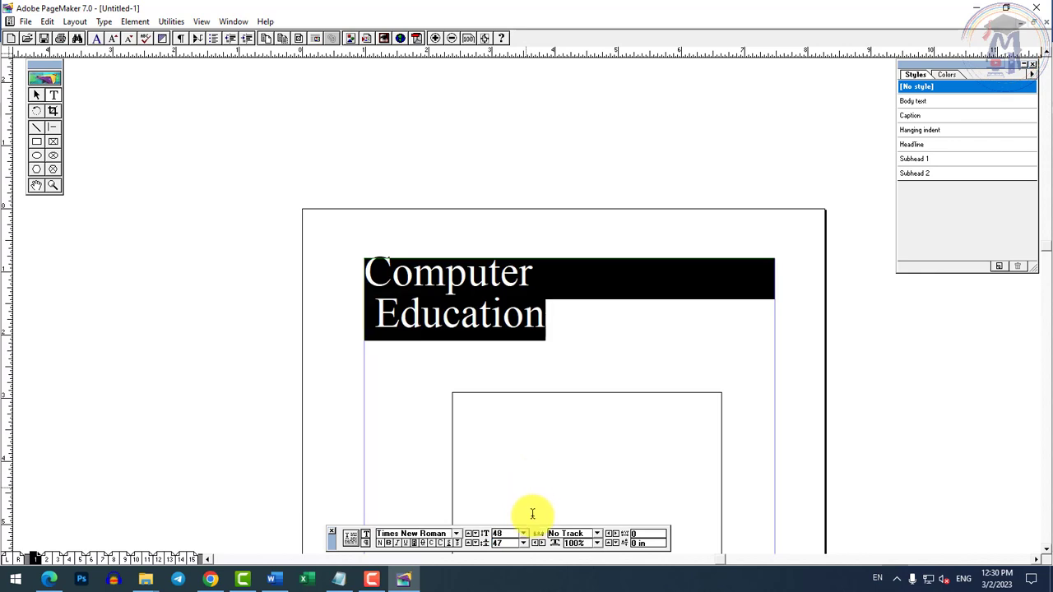
click(528, 543)
drag(528, 510, 526, 500)
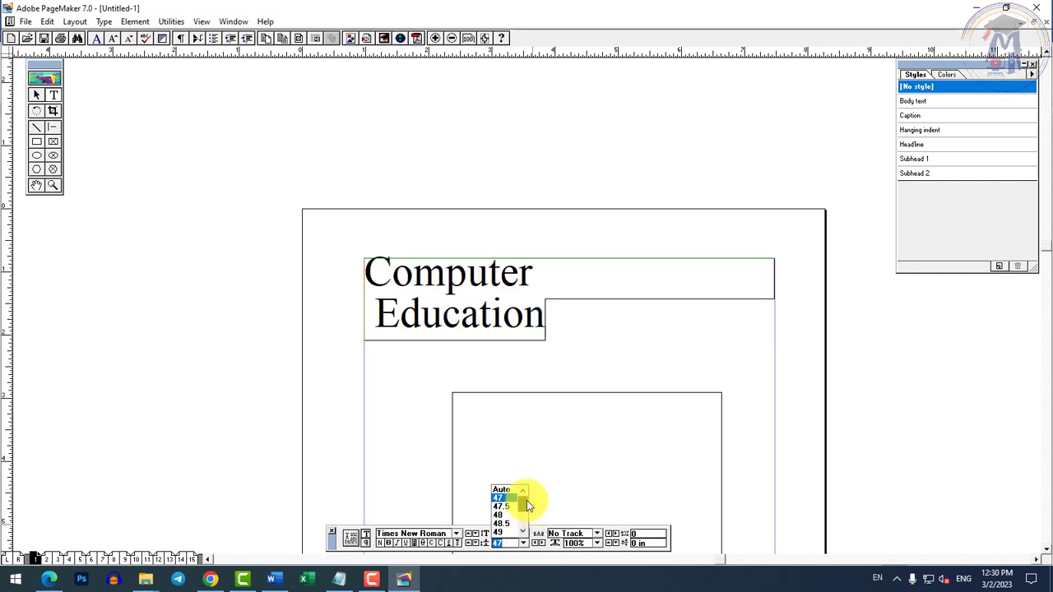
click(506, 540)
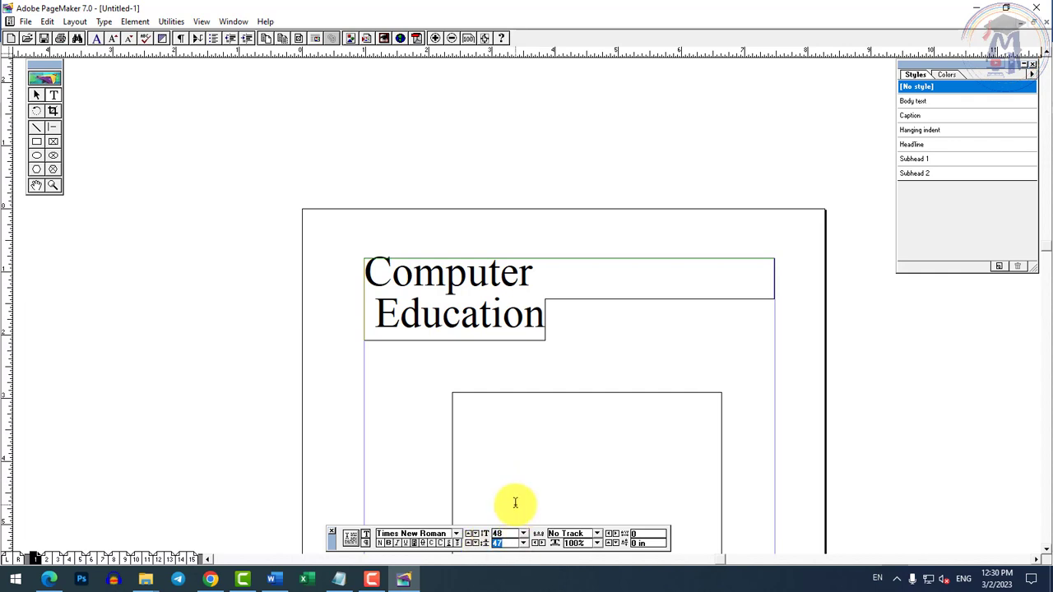
key(Return)
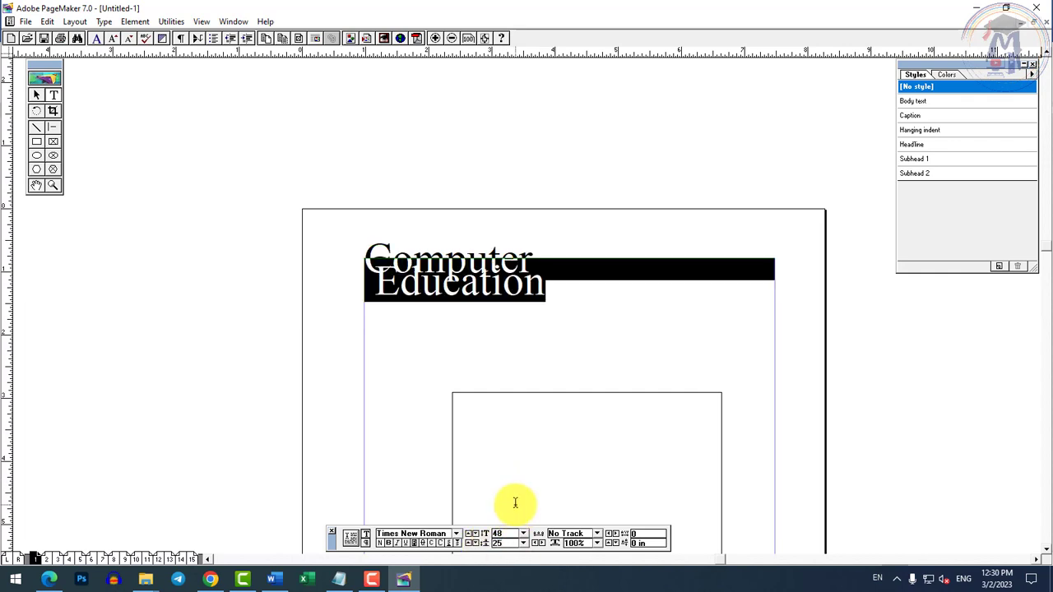
Set the heading's leading to Auto and refresh the page display
click(524, 544)
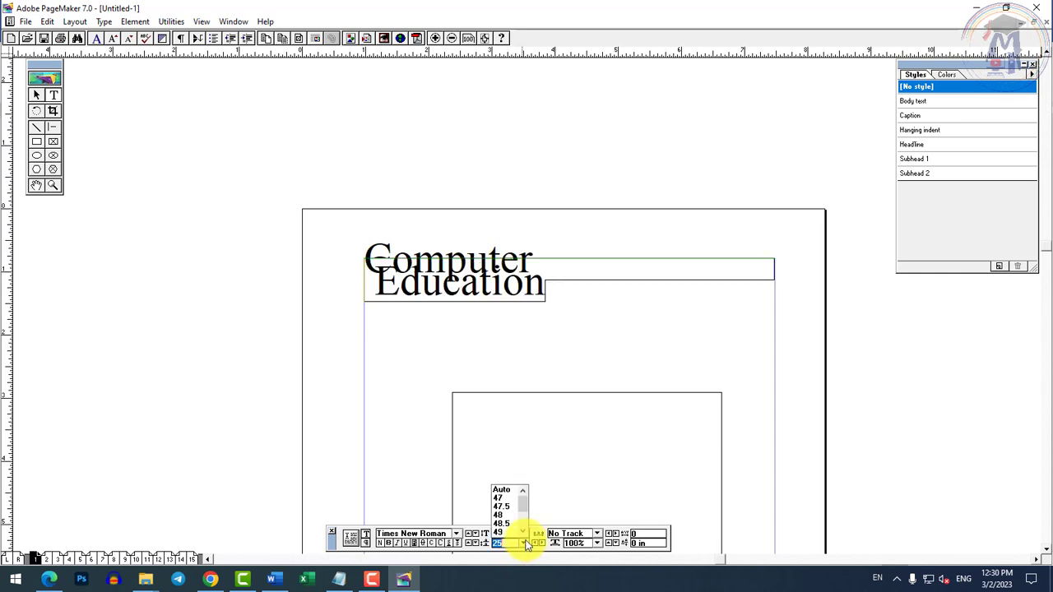
click(517, 490)
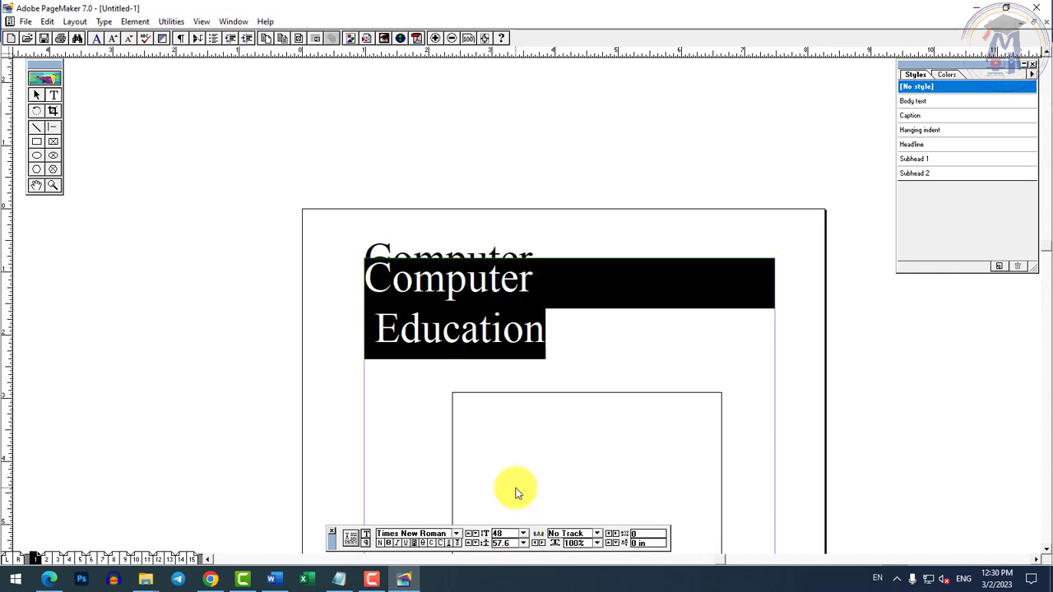
click(423, 294)
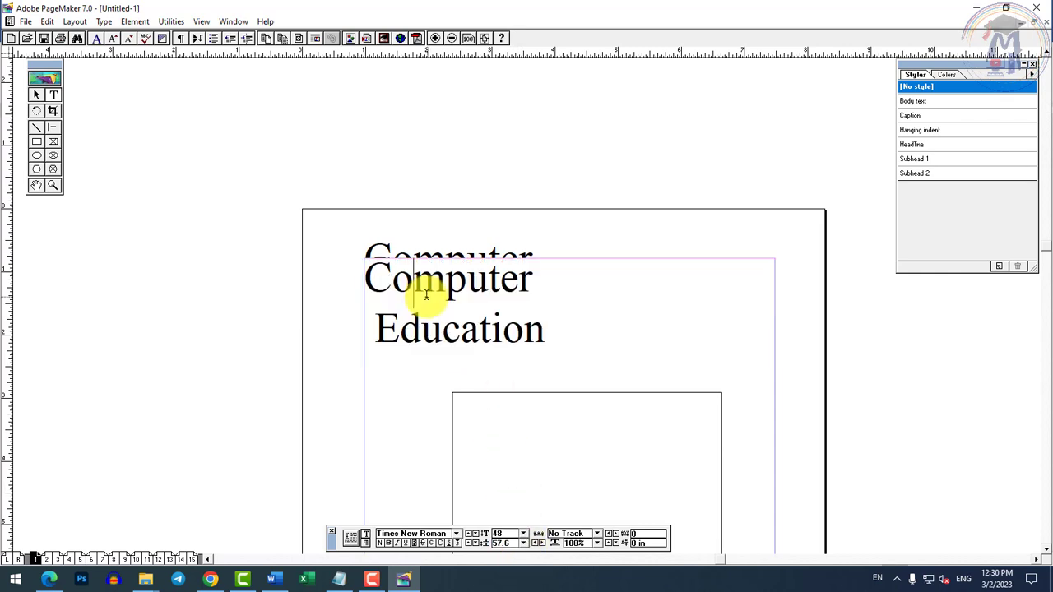
ctrl+click(567, 246)
ctrl+alt+click(477, 446)
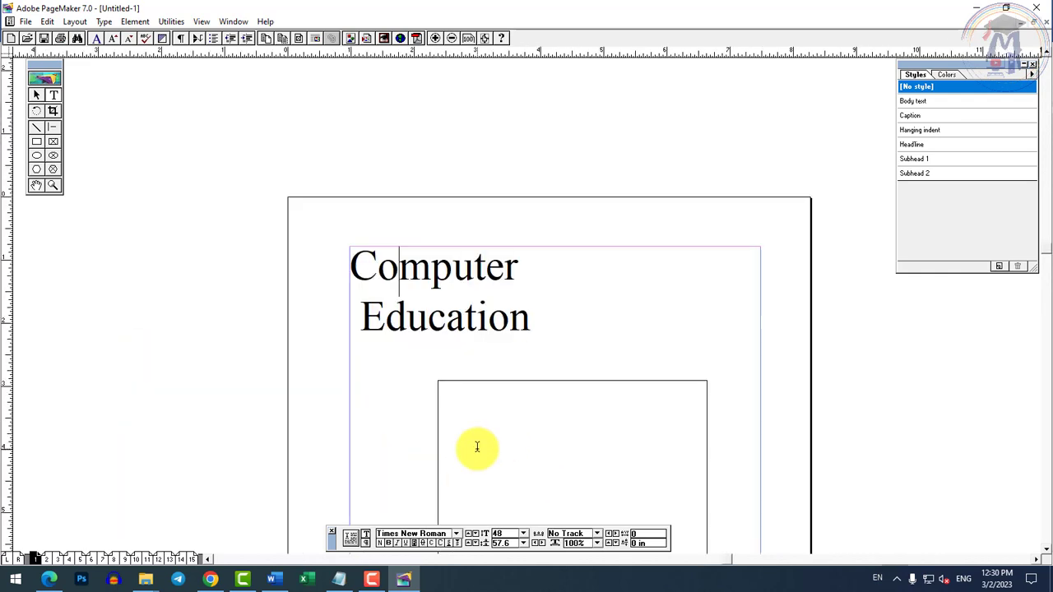
Select the whole "Computer Education" heading text and show the Colors palette
triple_click(451, 298)
key(ctrl+a)
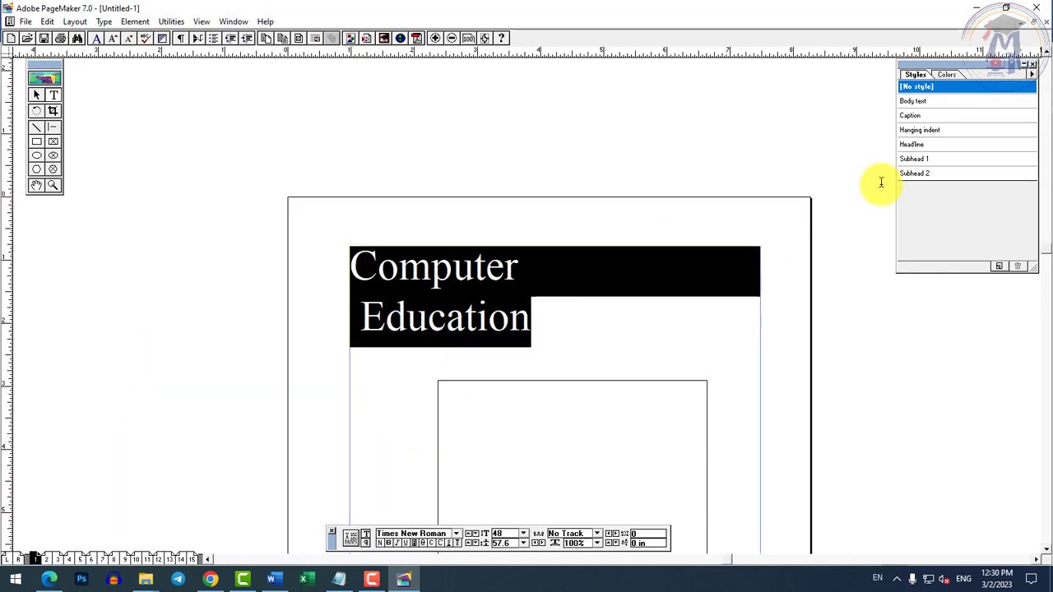
click(947, 74)
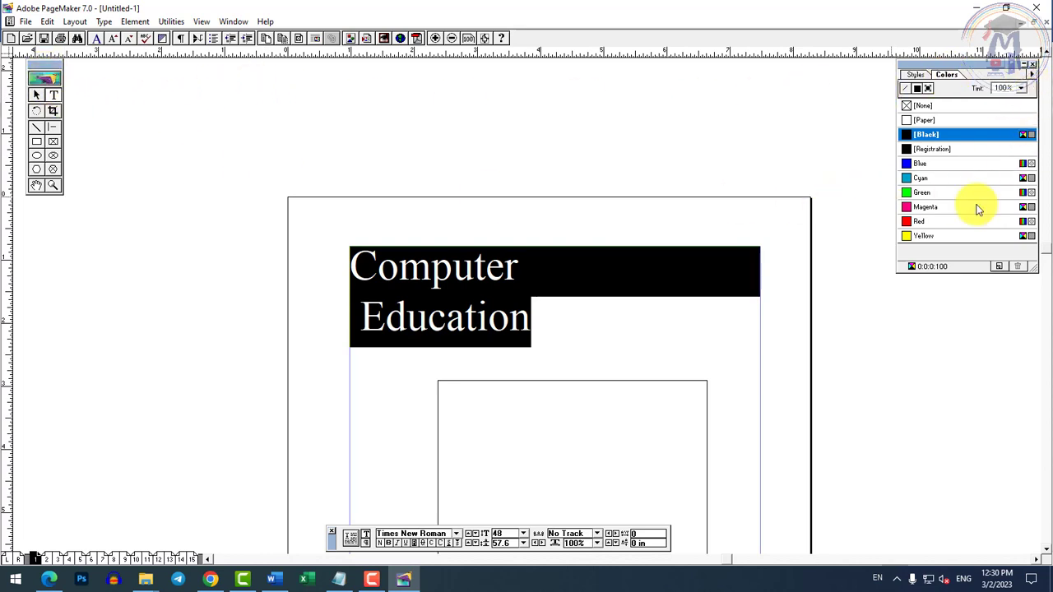
click(235, 22)
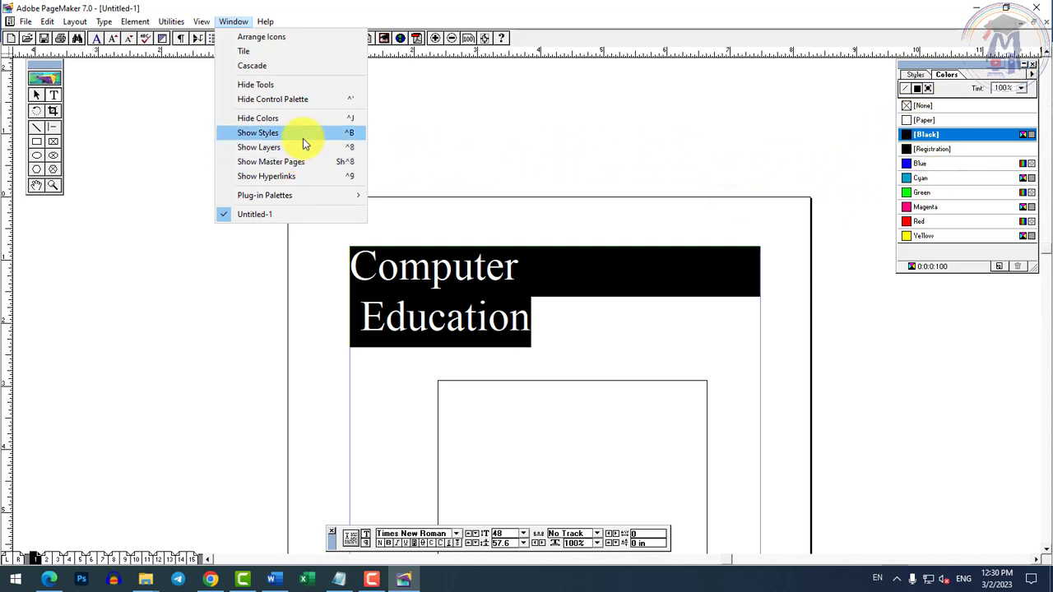
click(247, 133)
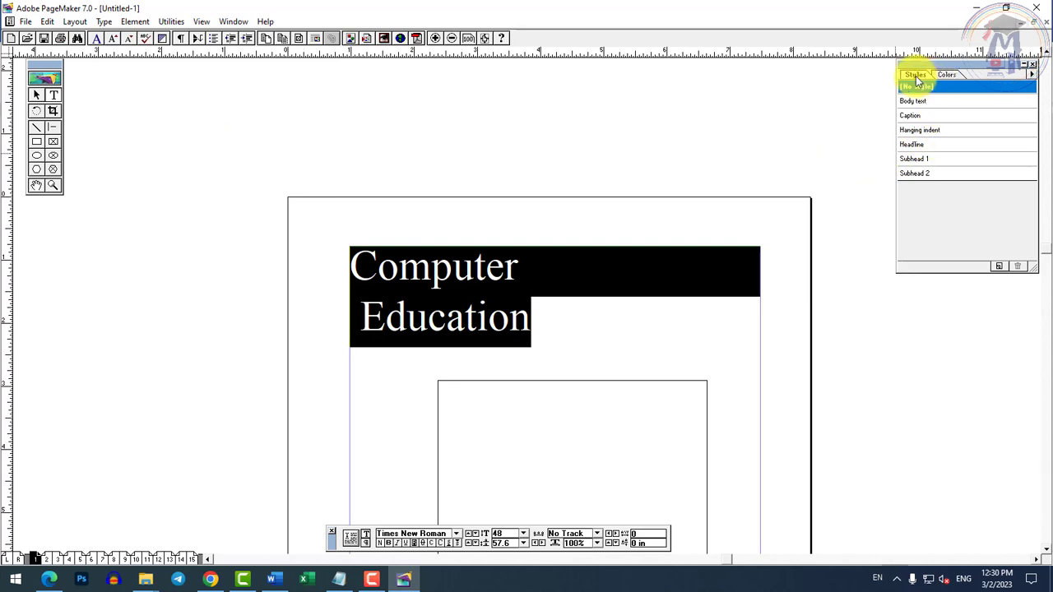
click(942, 76)
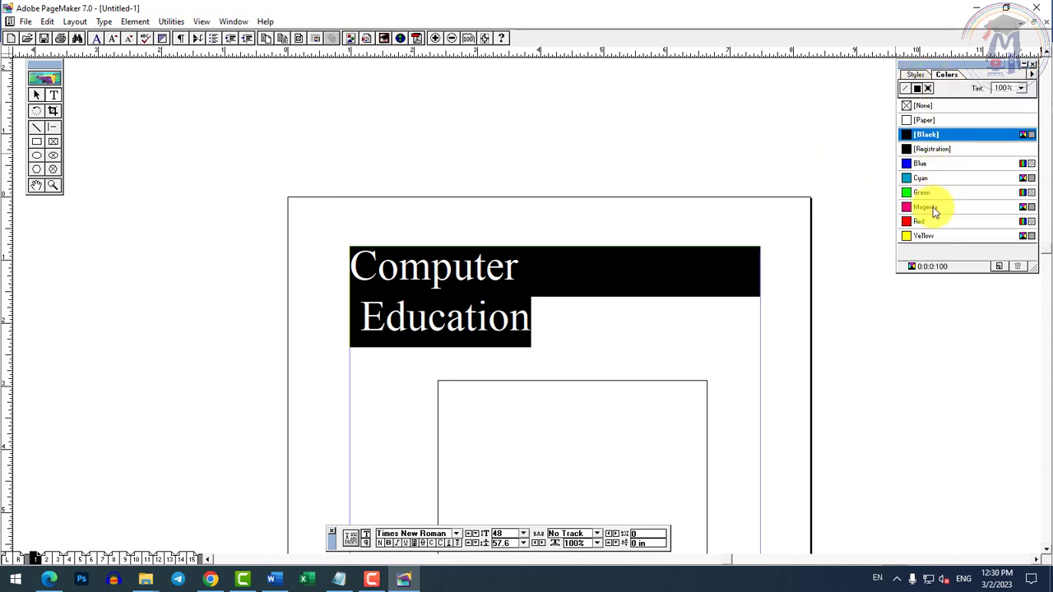
Try Red and Yellow on the heading text, settling on Magenta as its color
click(931, 210)
click(926, 222)
click(929, 235)
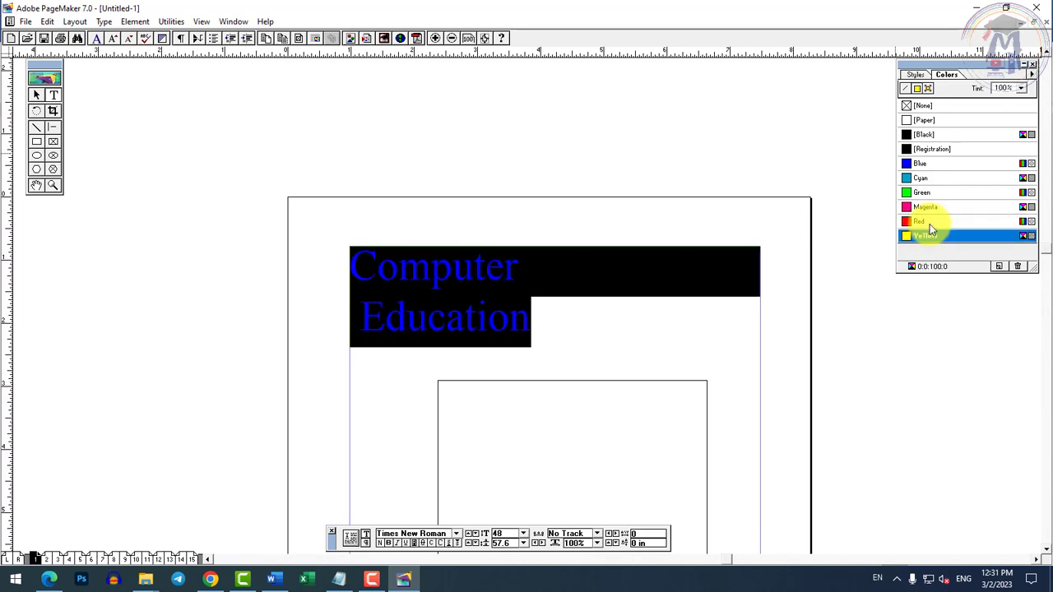
click(929, 220)
click(930, 208)
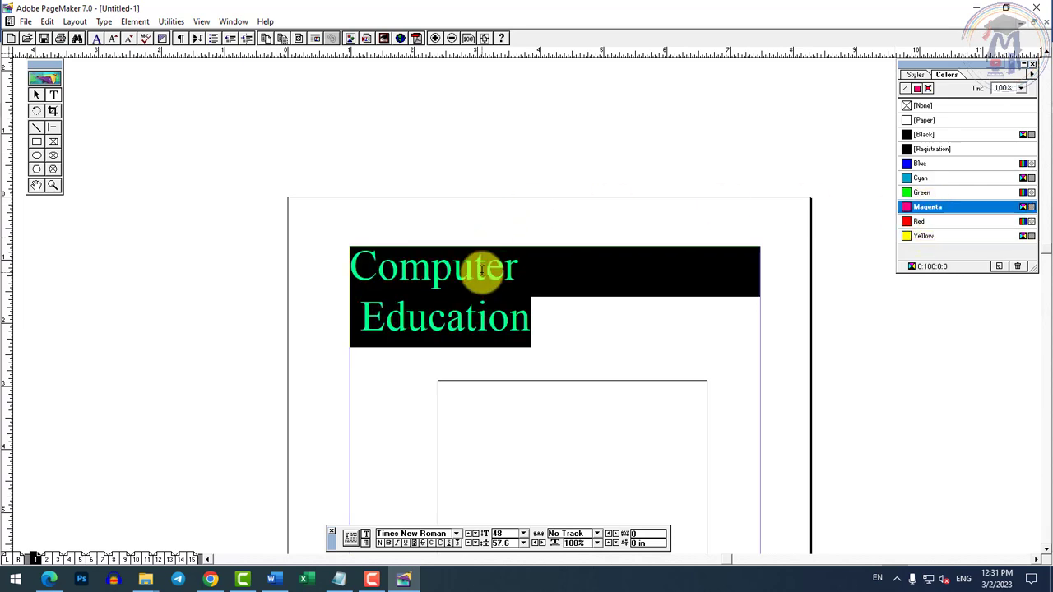
click(482, 270)
triple_click(498, 265)
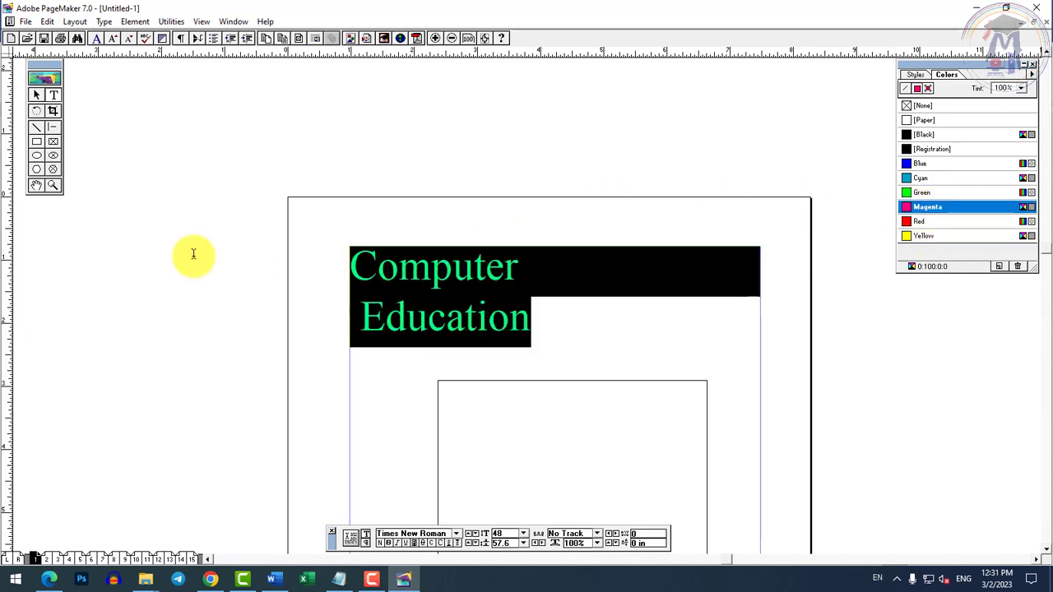
Draw a rectangle about 3.14 in wide and 1.61 in high around the heading and color it Black
click(38, 142)
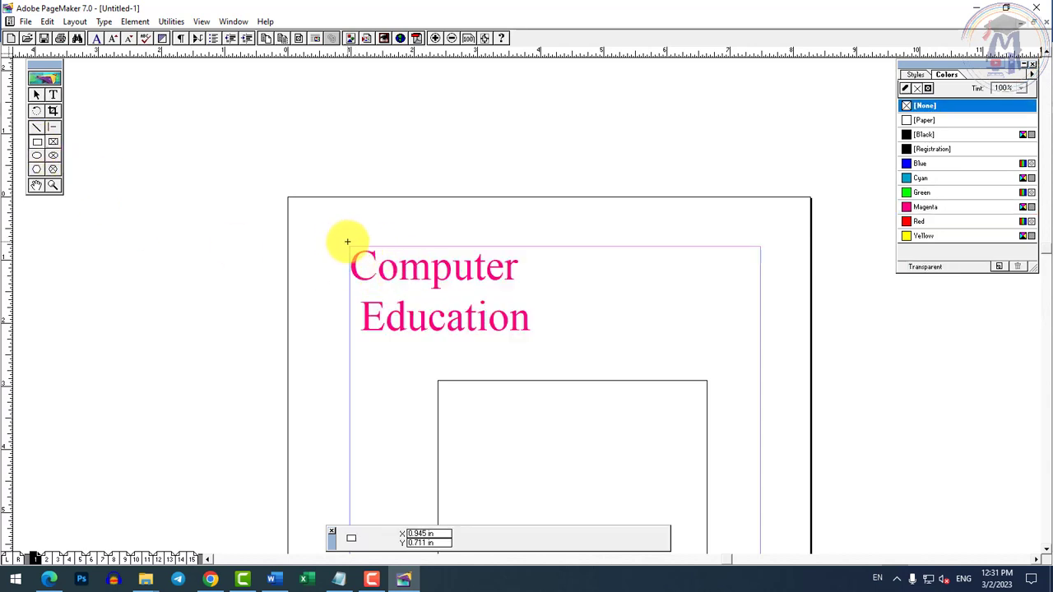
drag(349, 243, 547, 345)
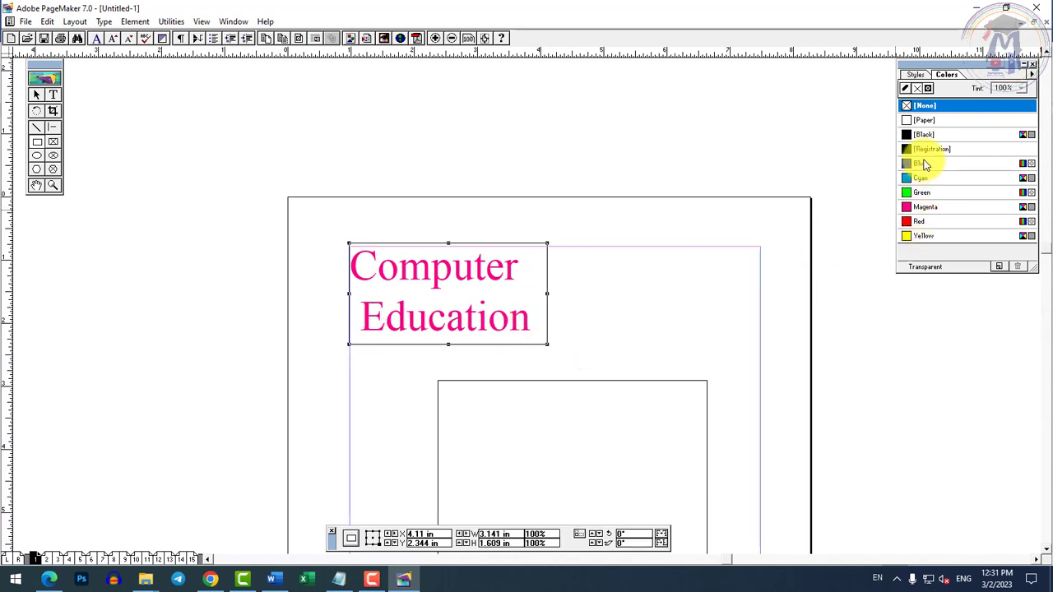
click(921, 134)
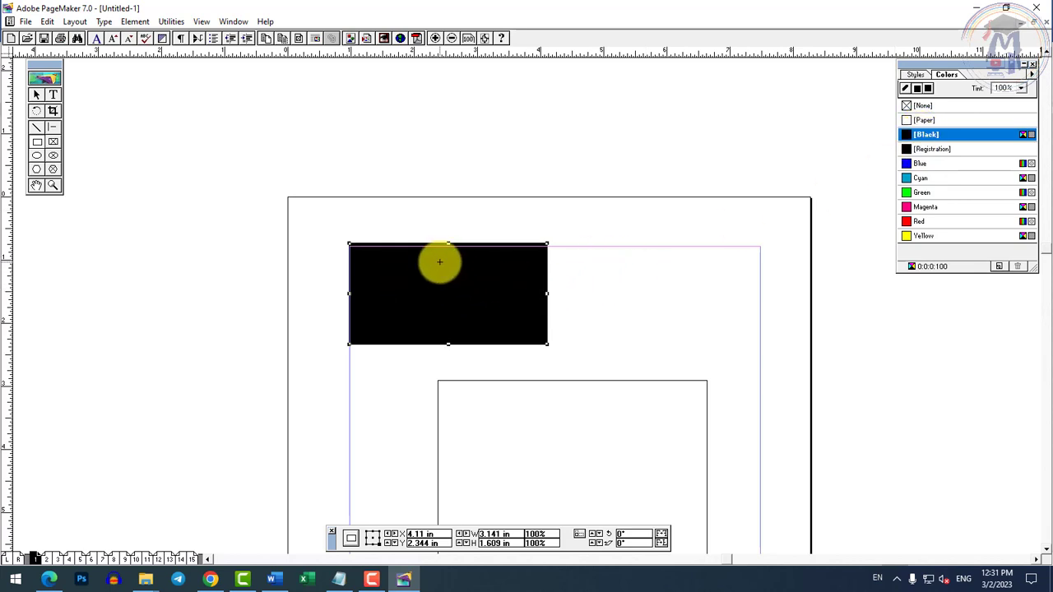
Move the black rectangle down below the heading text and undo the move
click(35, 98)
click(444, 316)
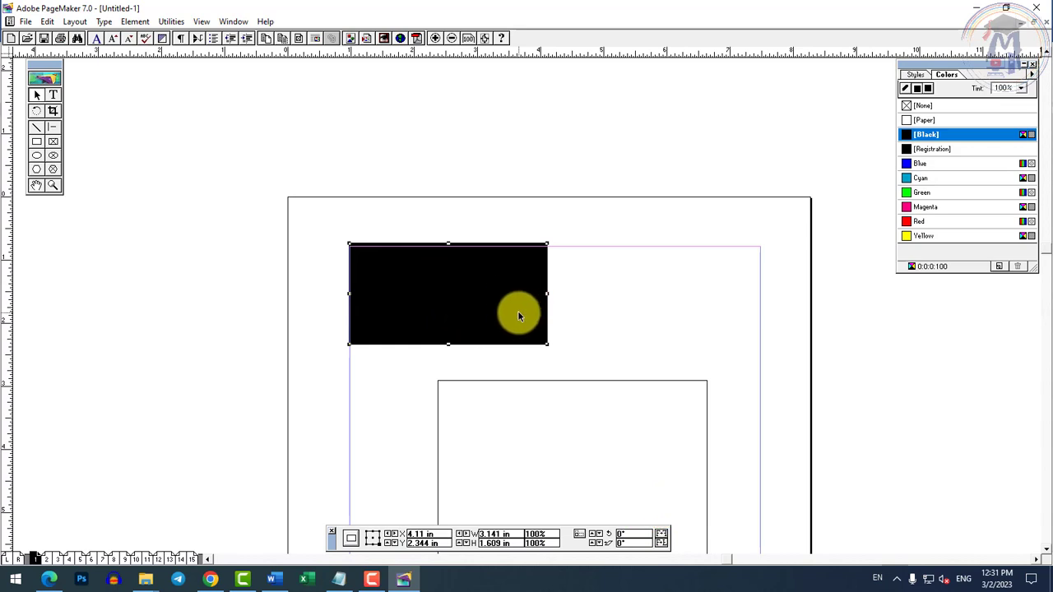
drag(447, 288, 447, 388)
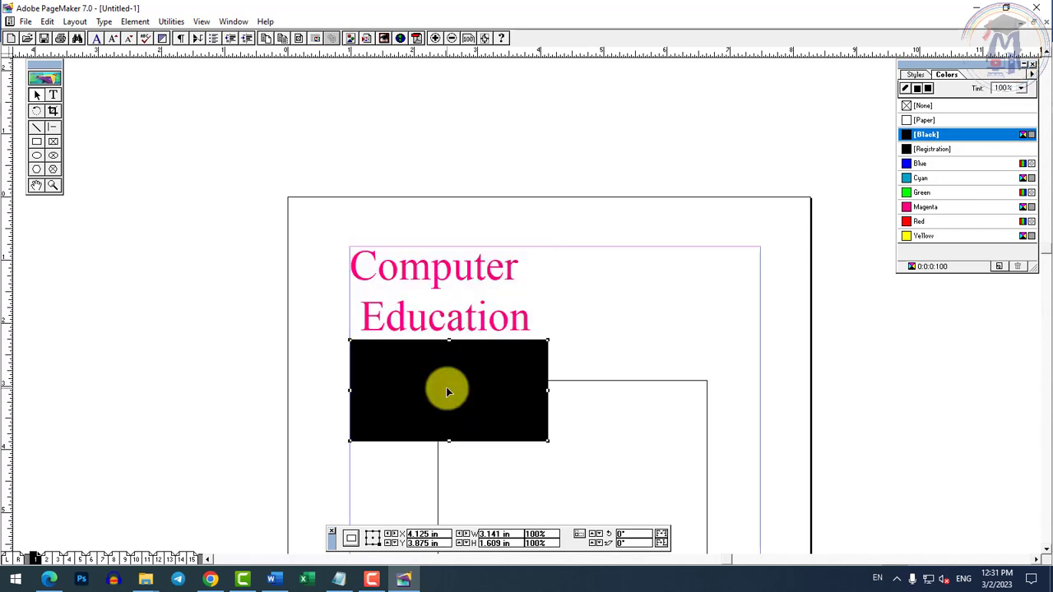
key(ctrl+z)
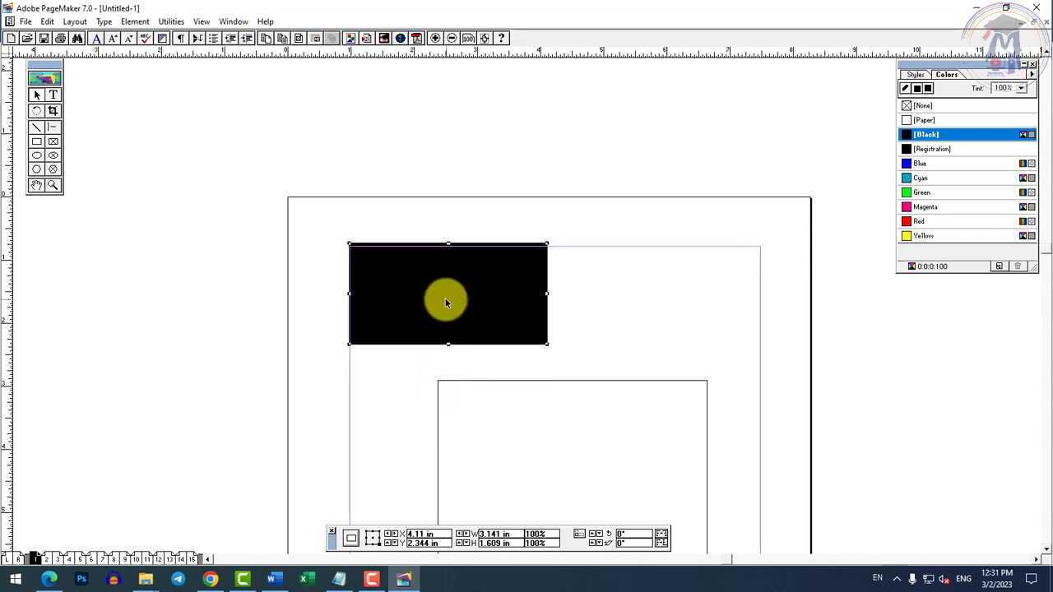
Send the black rectangle to the back, behind the heading text
click(132, 21)
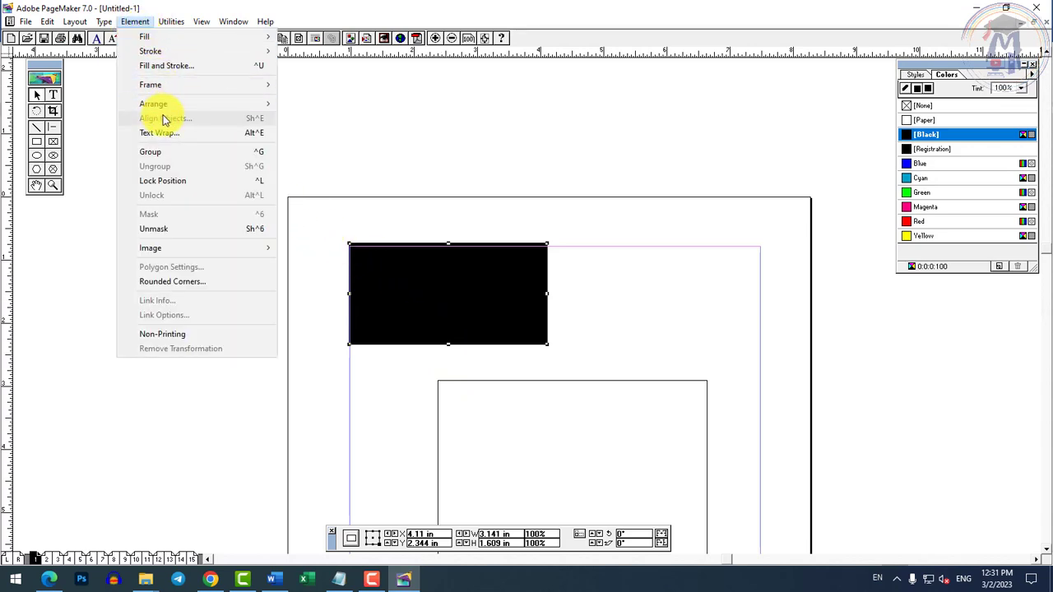
mouse_move(165, 109)
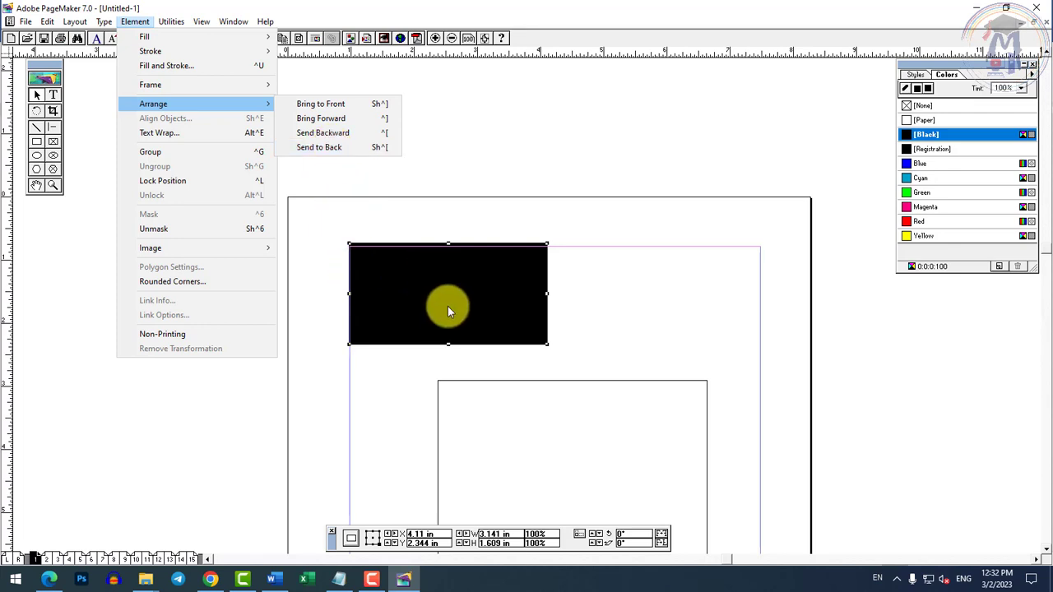
click(321, 150)
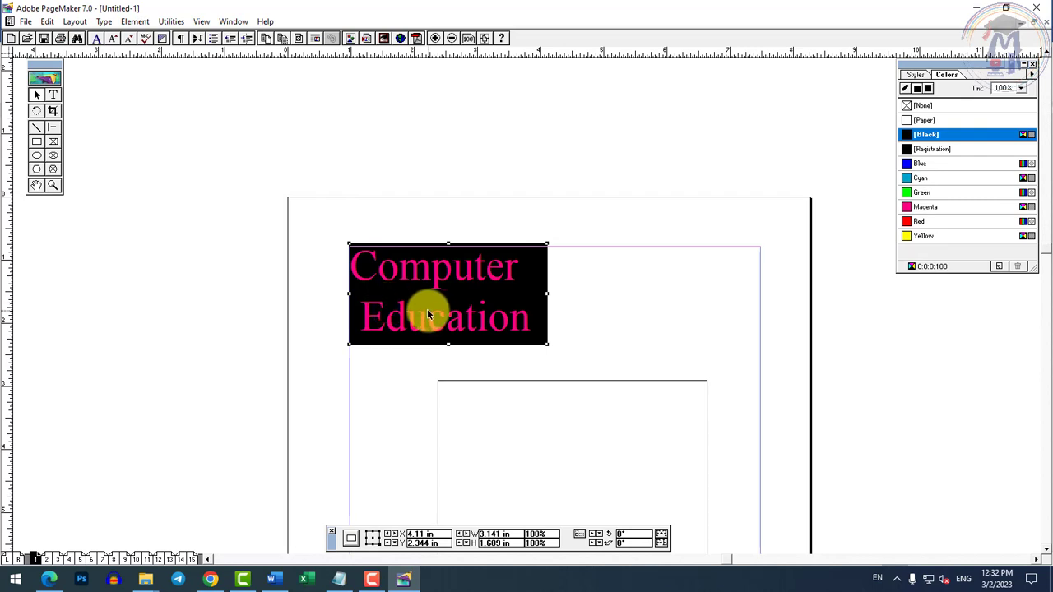
Narrow the heading's text block to about 2.94 in wide and extend its lower edge to include the "Education" line
click(54, 94)
click(360, 321)
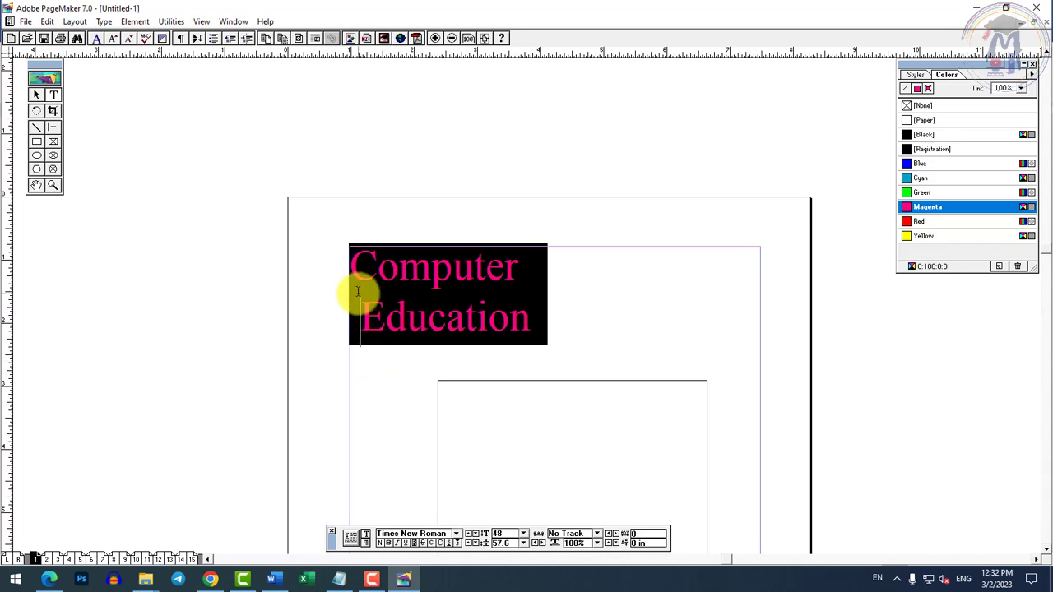
click(45, 96)
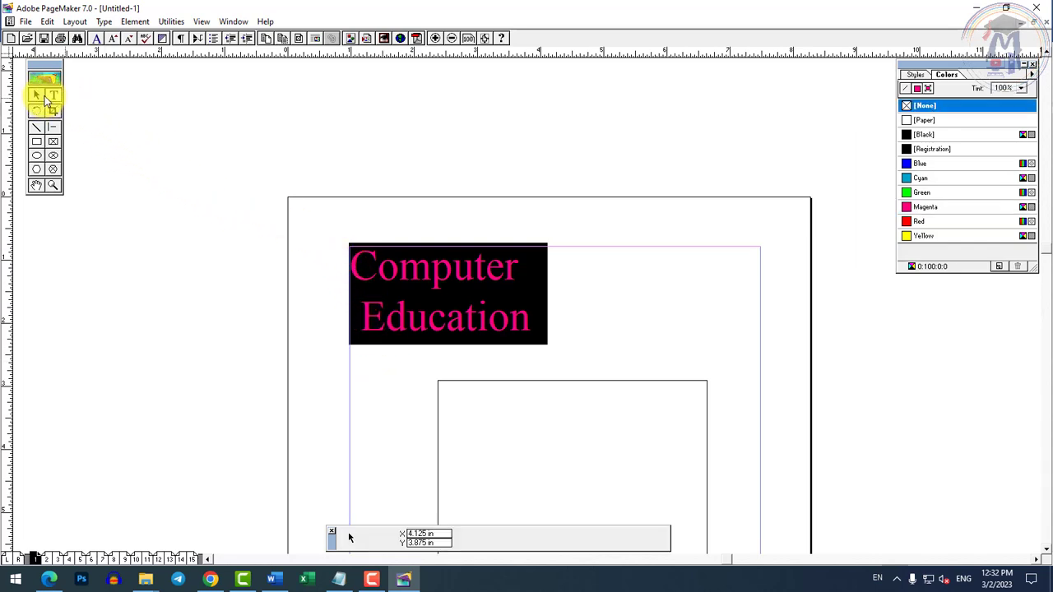
click(541, 262)
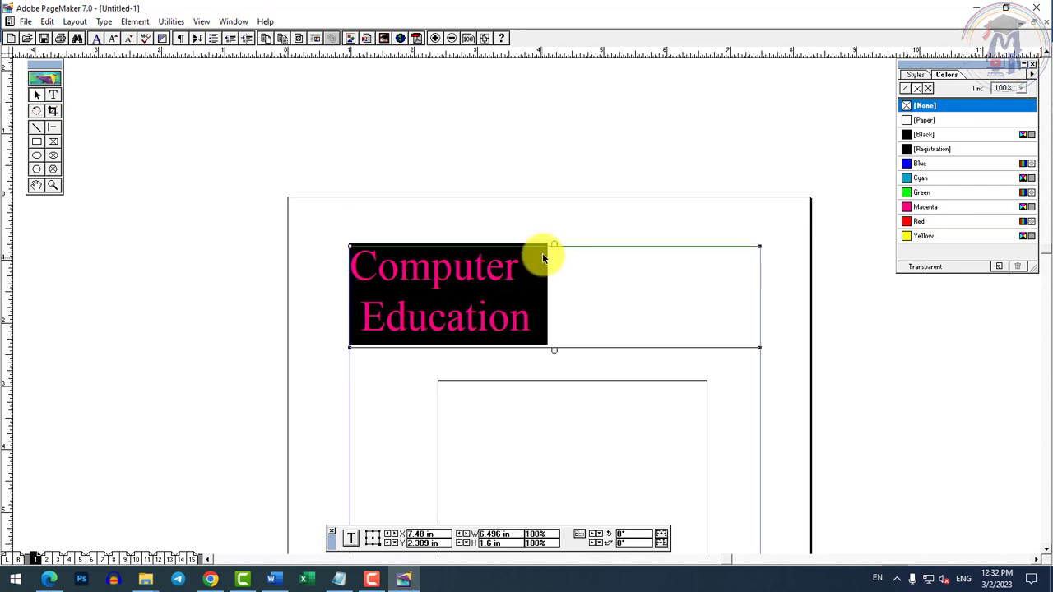
click(536, 244)
click(505, 291)
drag(759, 347, 535, 348)
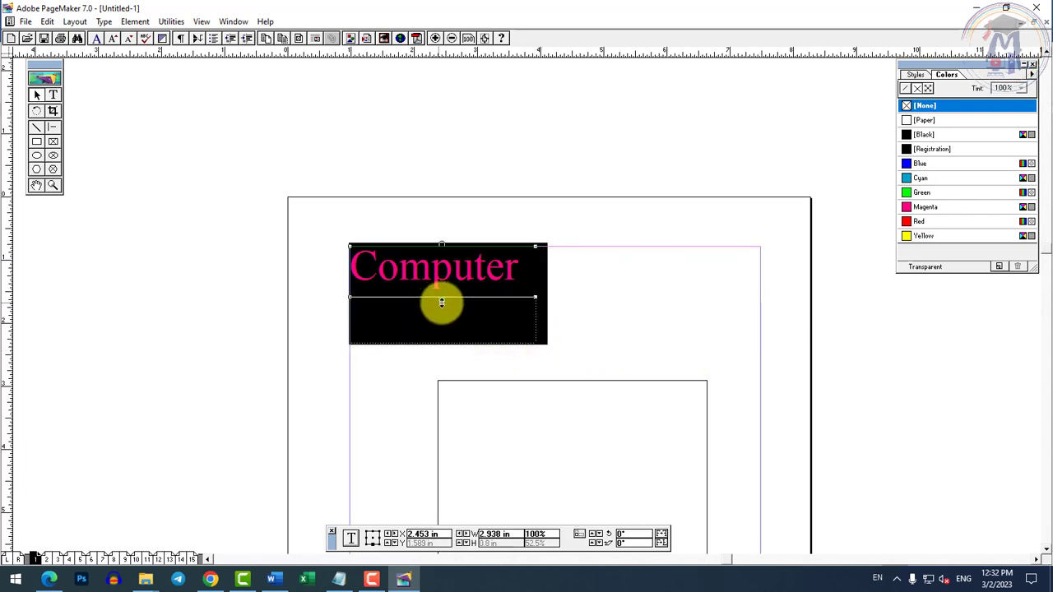
mouse_move(441, 299)
mouse_down()
mouse_move(451, 361)
mouse_move(447, 297)
mouse_up()
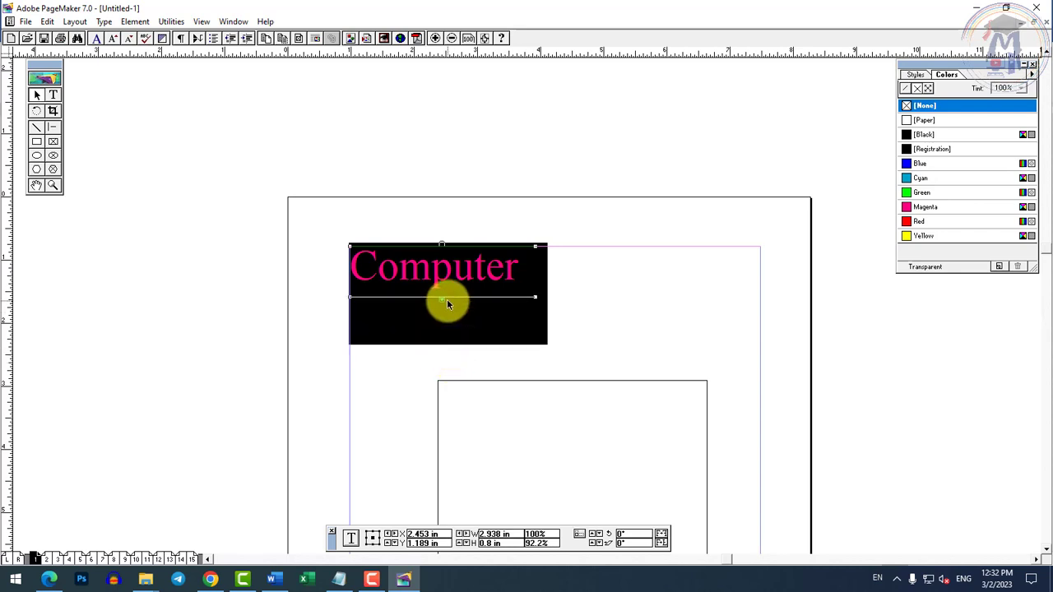
drag(445, 299, 442, 371)
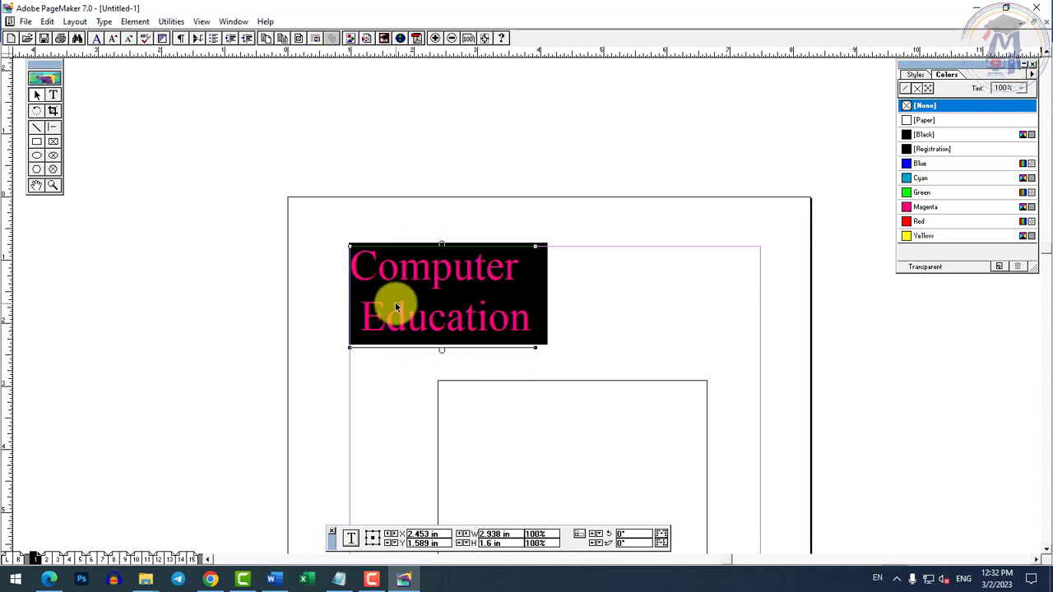
Review the Arrange options and shift the heading's text block about 0.11 in to the right over the black rectangle
click(134, 21)
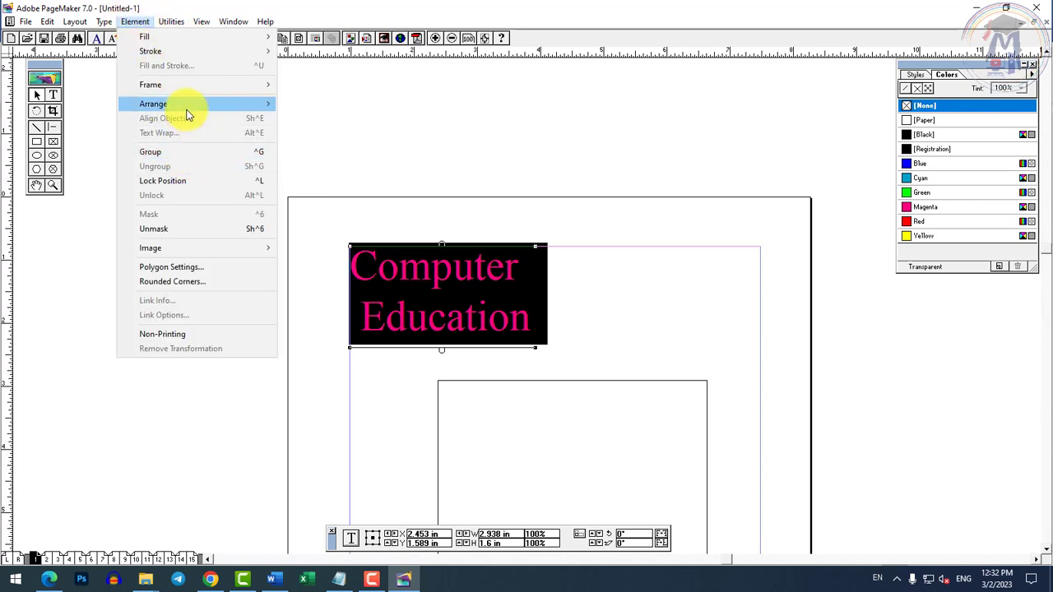
mouse_move(189, 105)
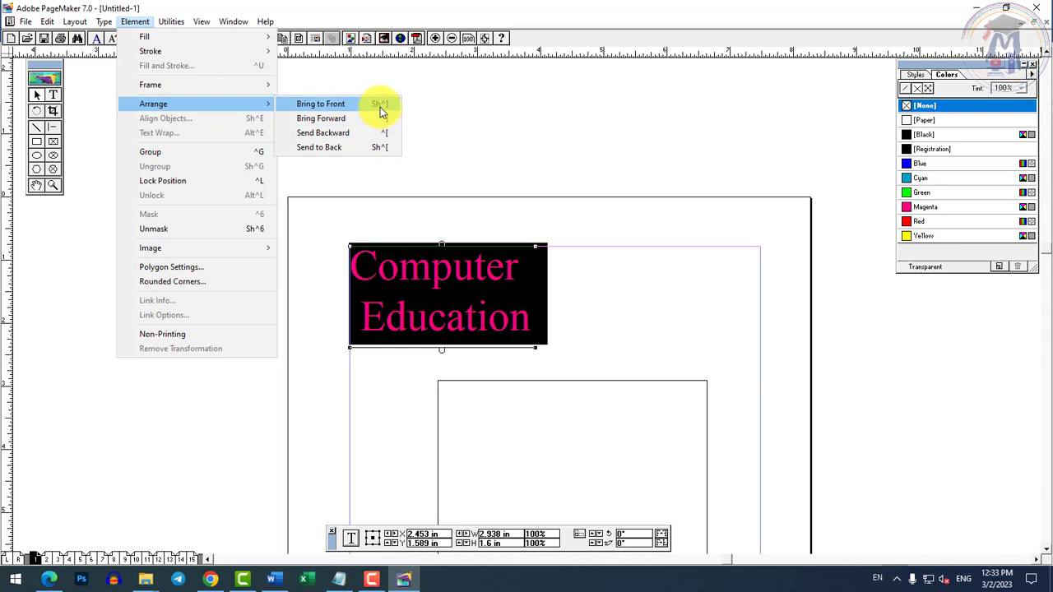
click(45, 98)
click(400, 259)
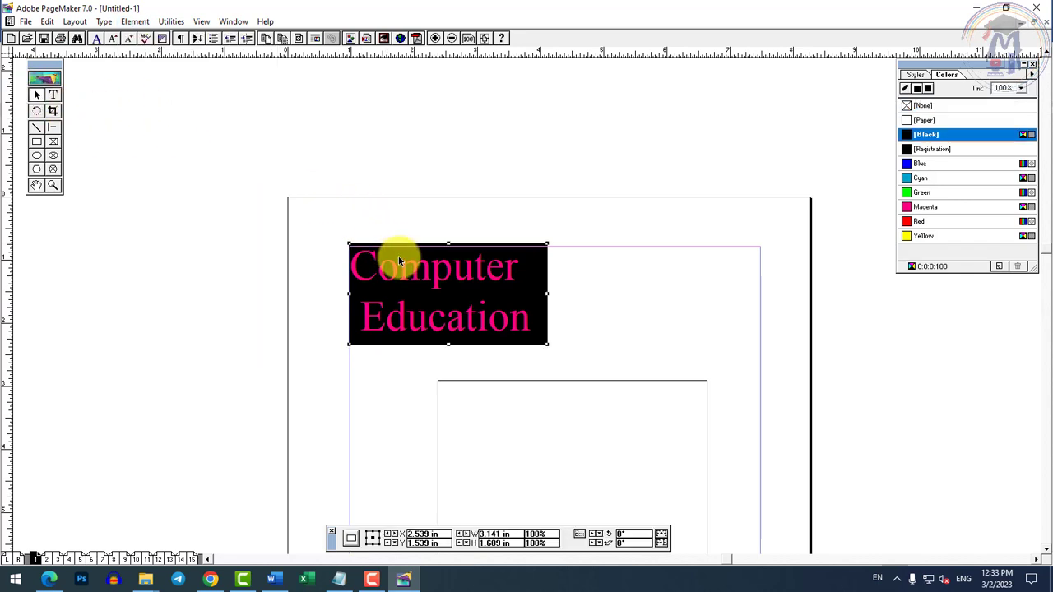
drag(412, 269, 432, 287)
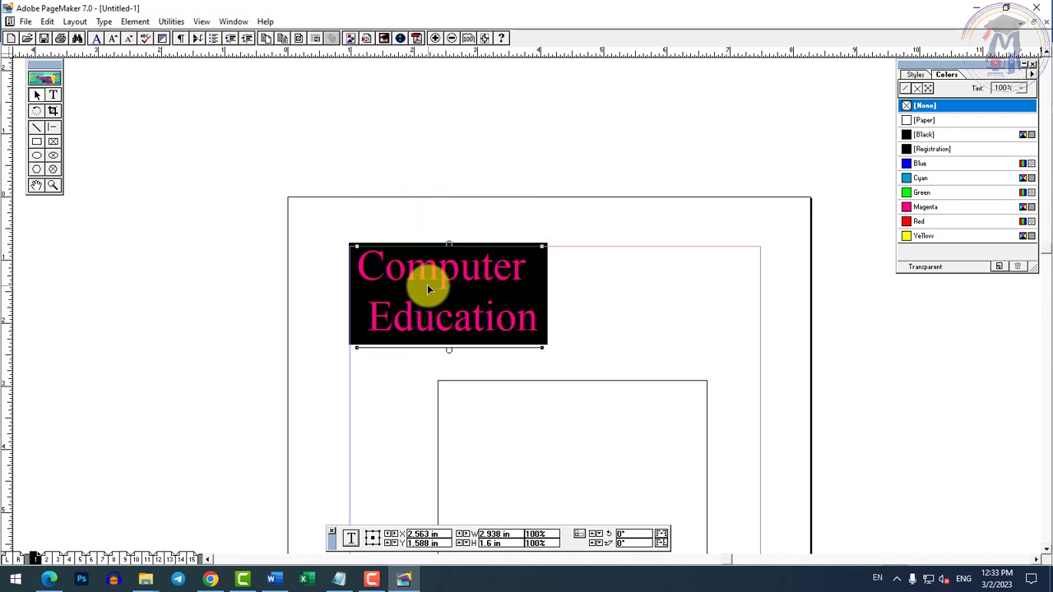
Move the black rectangle up and off the heading text, and undo the move
click(359, 246)
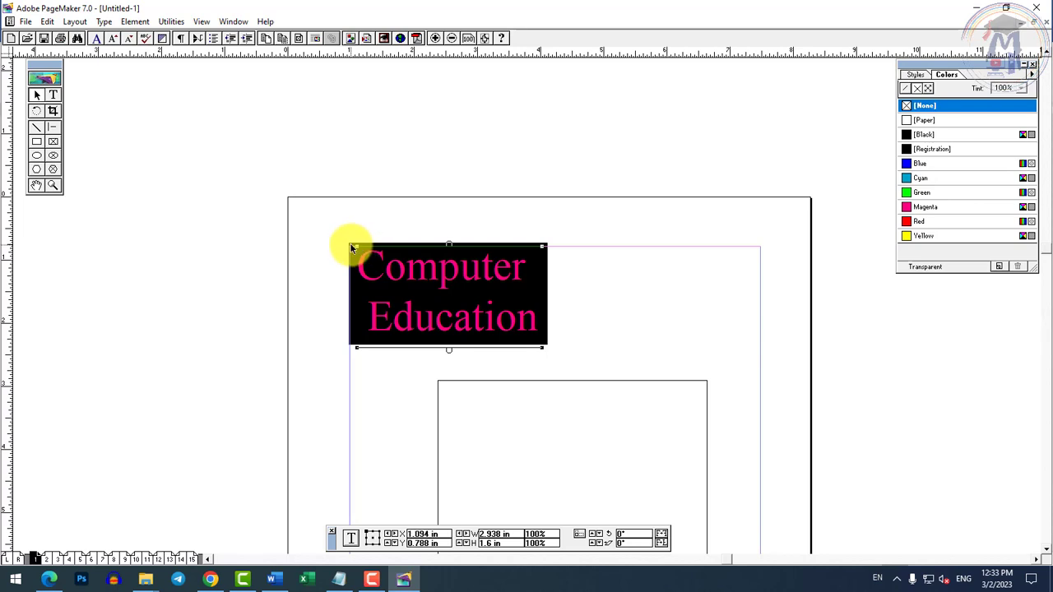
click(589, 357)
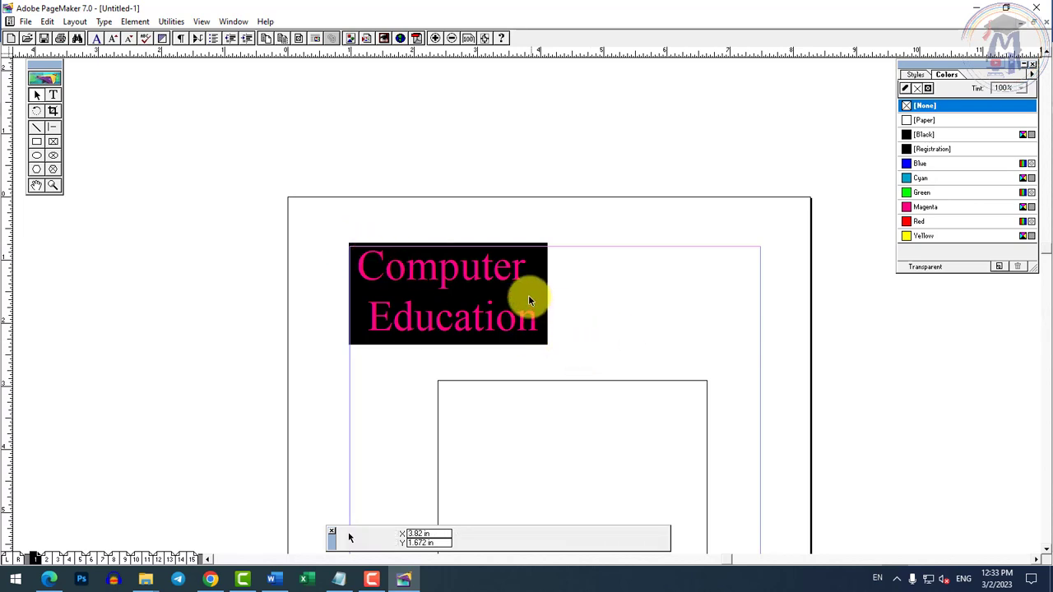
click(523, 247)
drag(523, 251, 522, 170)
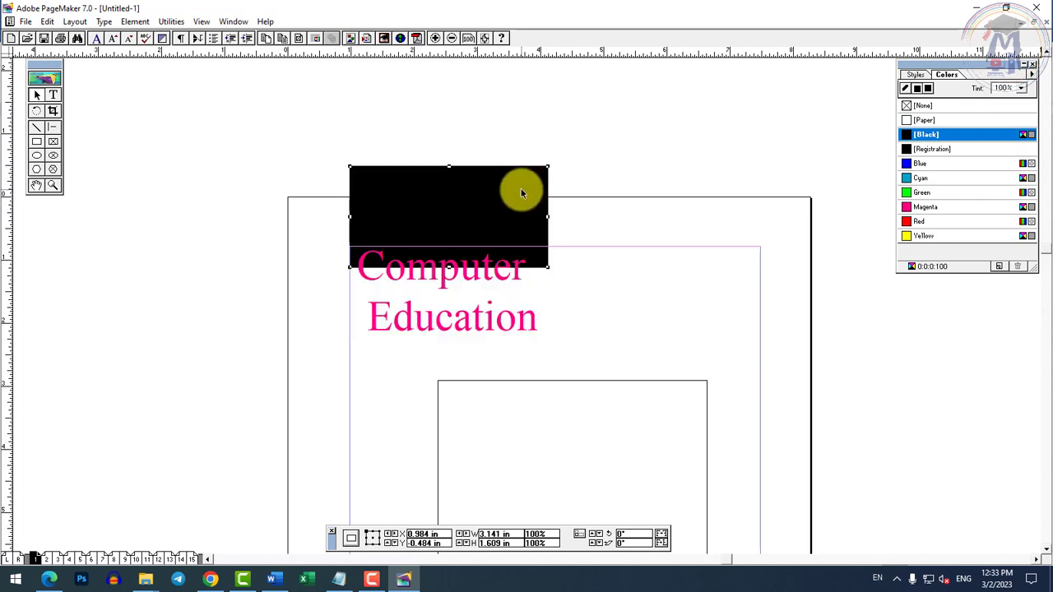
key(ctrl+z)
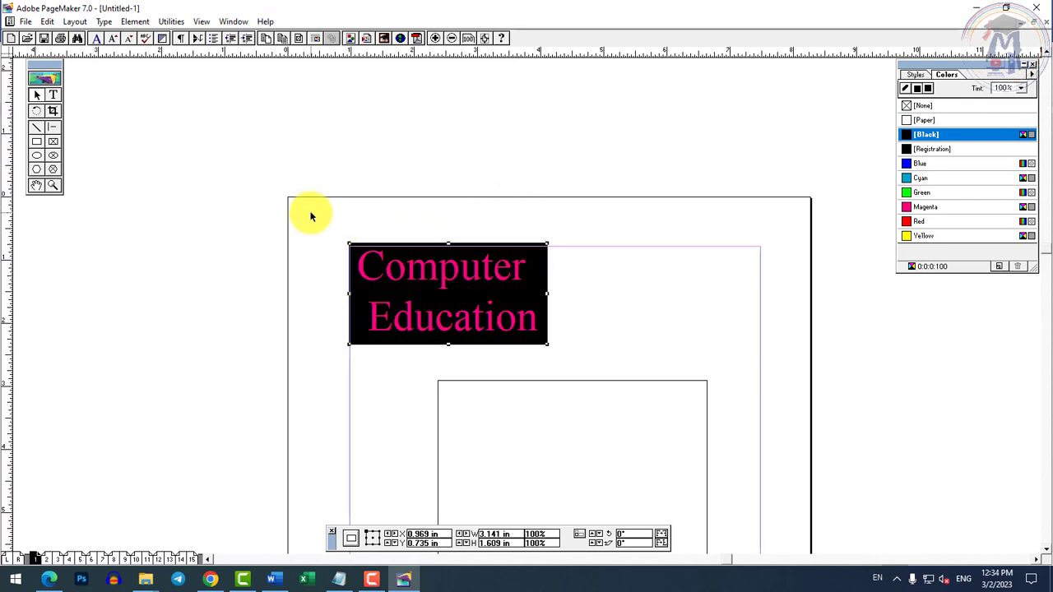
Group the heading text with the black rectangle and move them right to about X 2.735 in, Y 0.788 in
drag(310, 211, 599, 360)
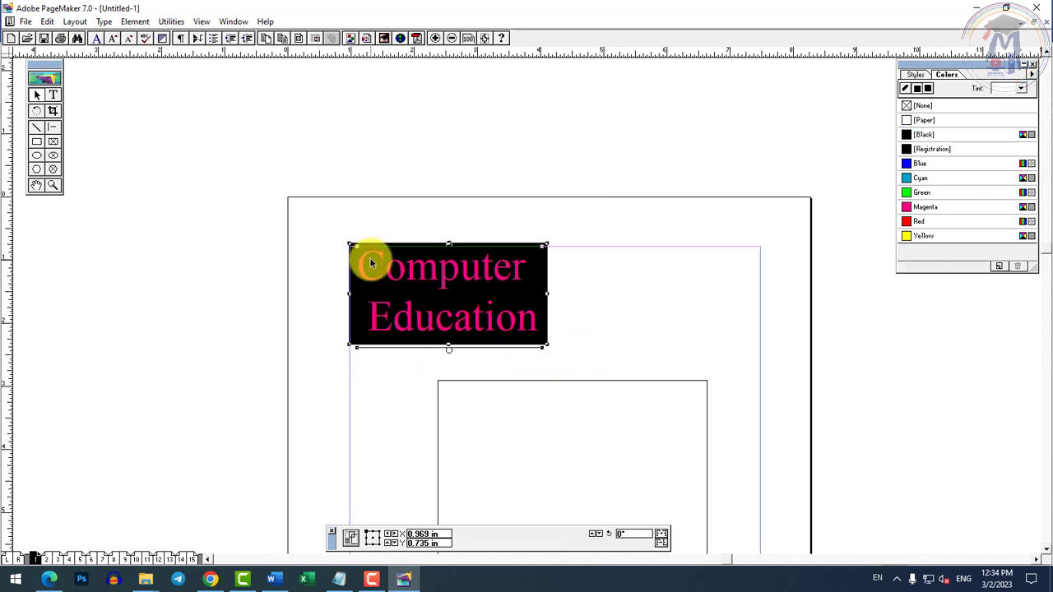
drag(371, 261, 524, 306)
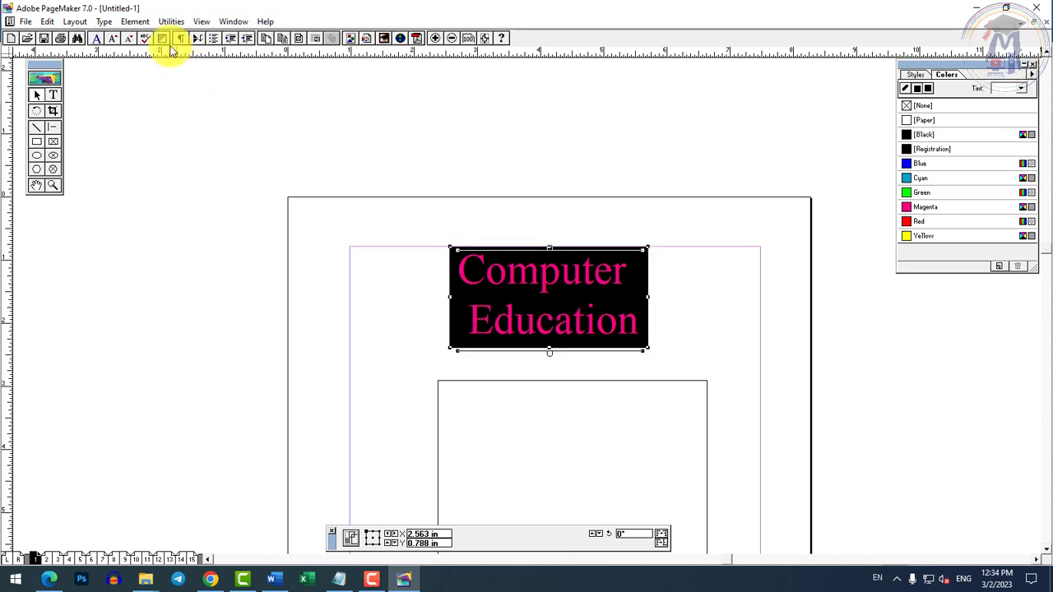
click(135, 22)
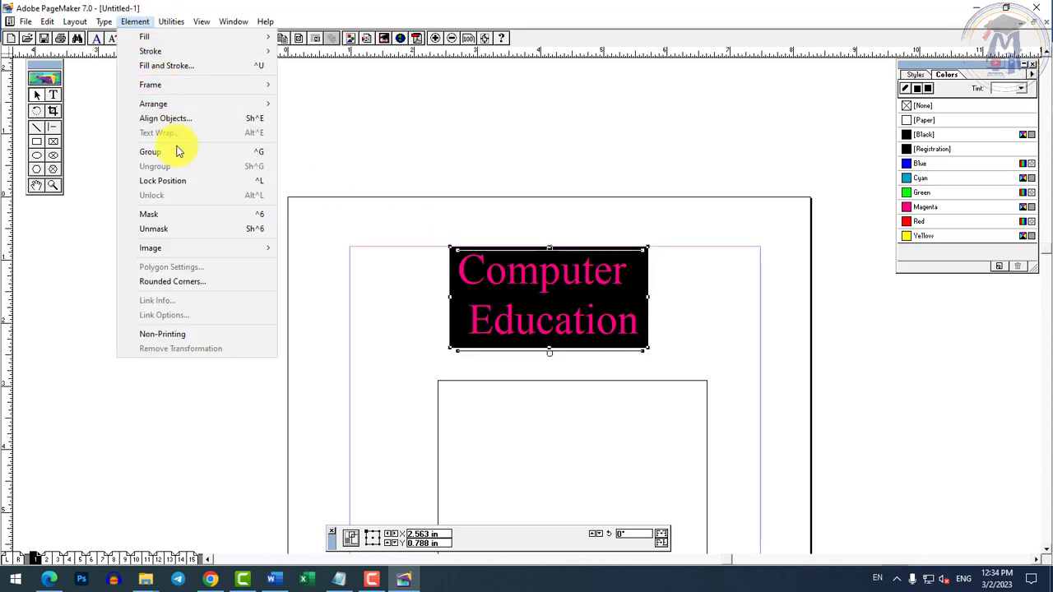
click(254, 156)
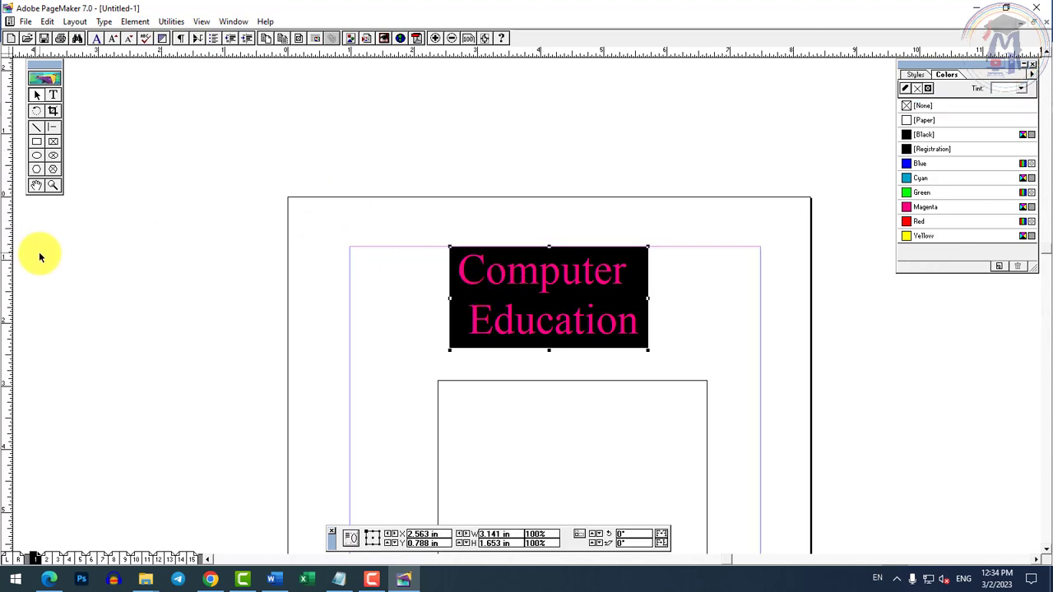
drag(485, 308, 546, 301)
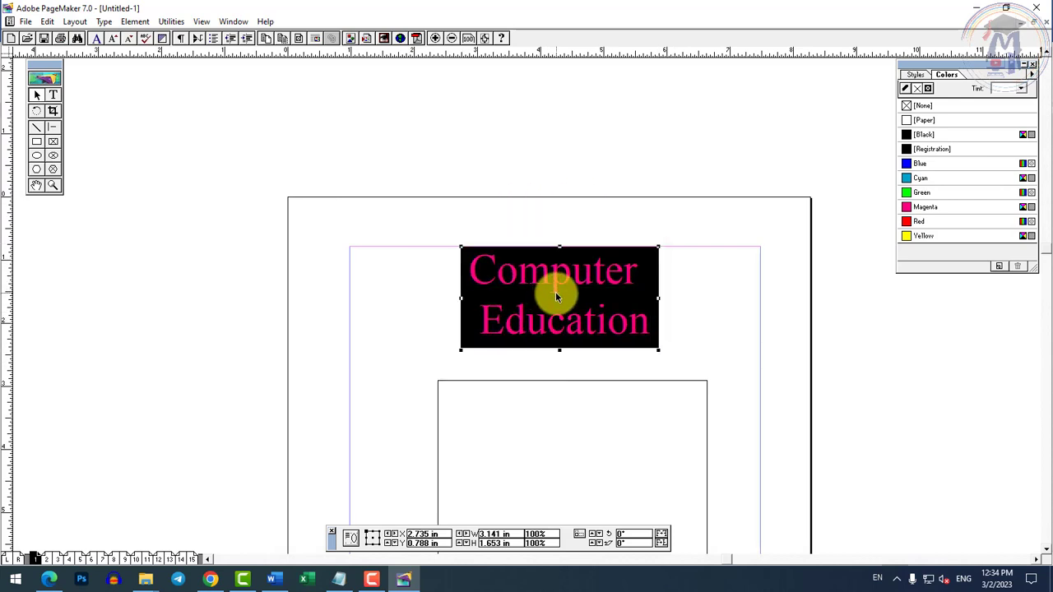
Ungroup the heading and the black rectangle, then move the heading text down and to the left by itself and undo that move
click(135, 21)
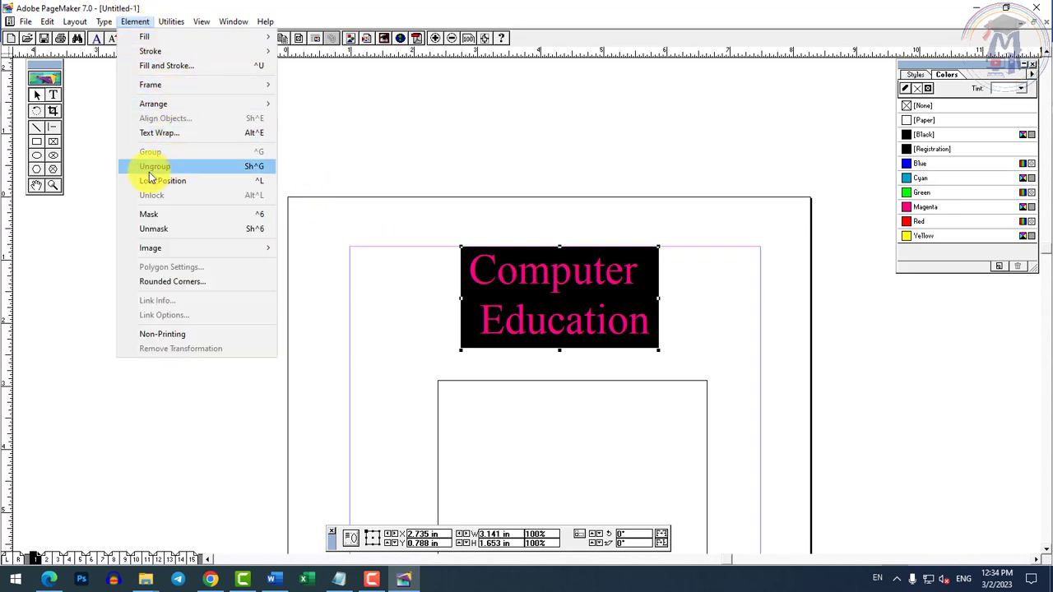
click(256, 168)
click(776, 288)
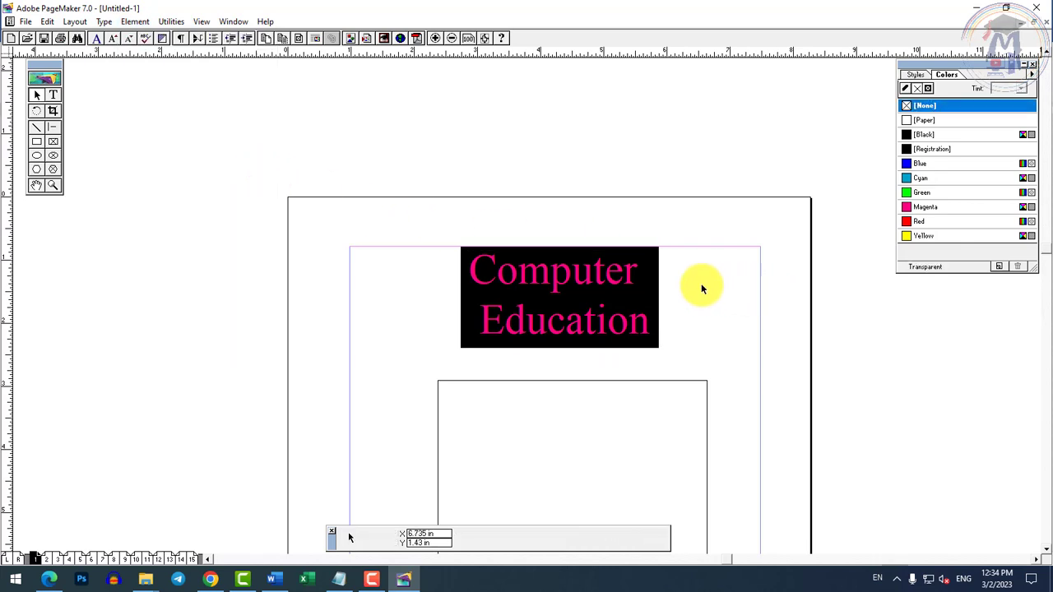
drag(621, 294, 540, 365)
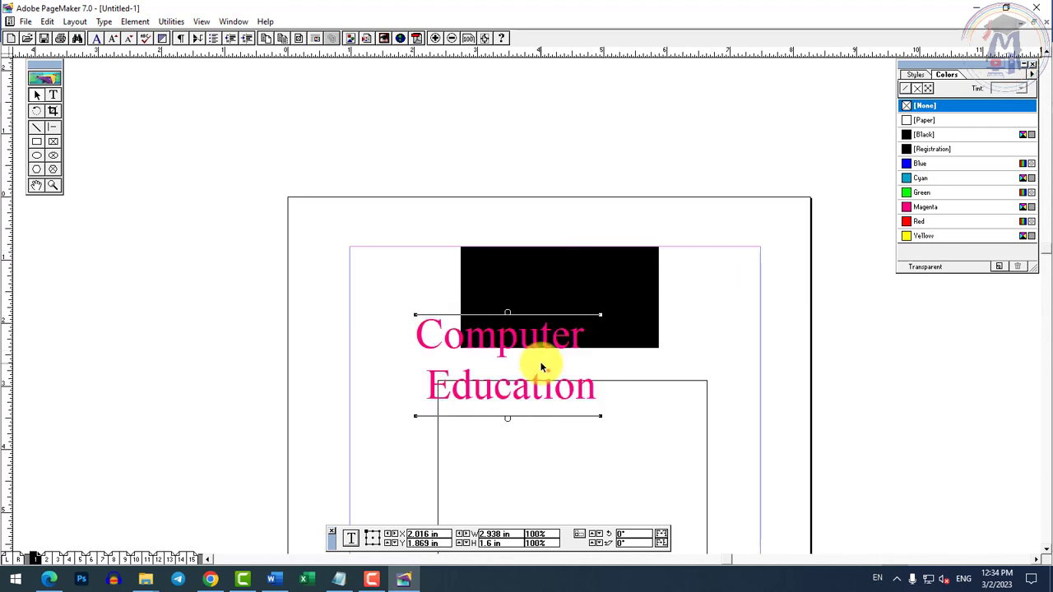
key(ctrl+z)
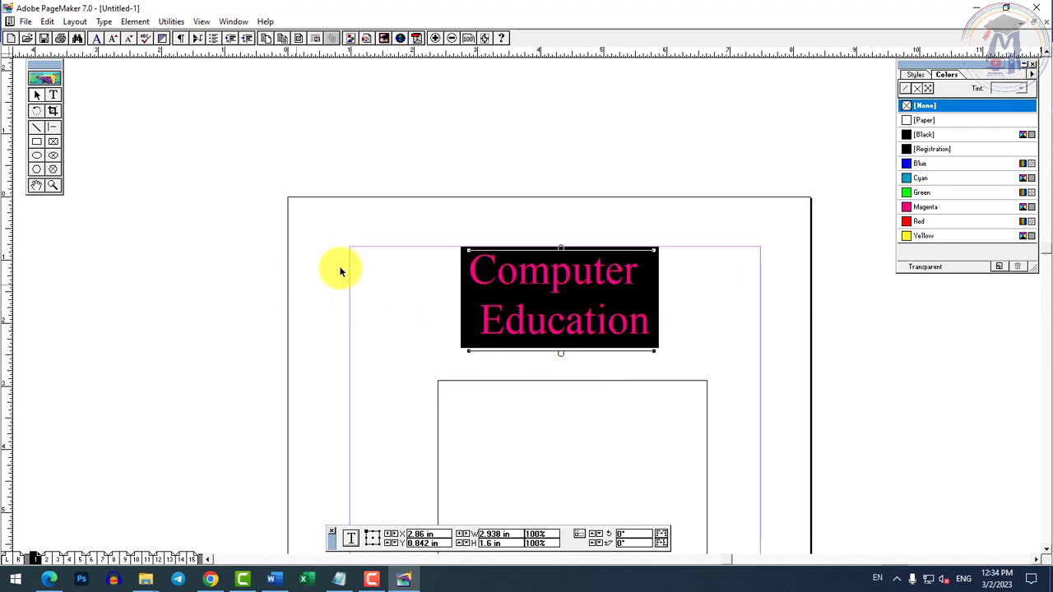
Delete the heading text, the black rectangle and the large unfilled rectangle below them from page 1
drag(395, 207, 743, 534)
key(Delete)
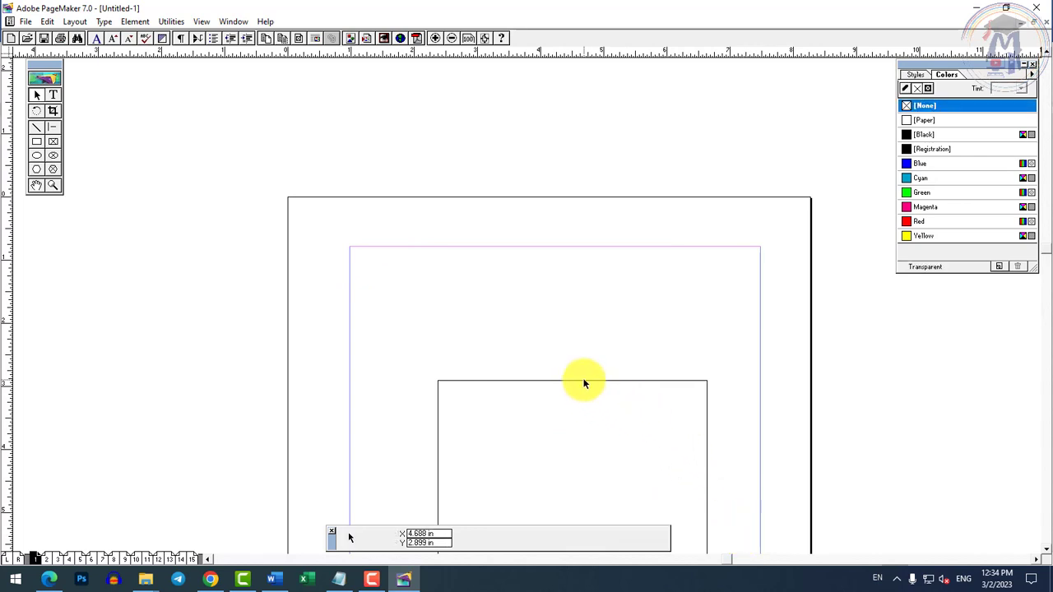
click(581, 381)
key(Delete)
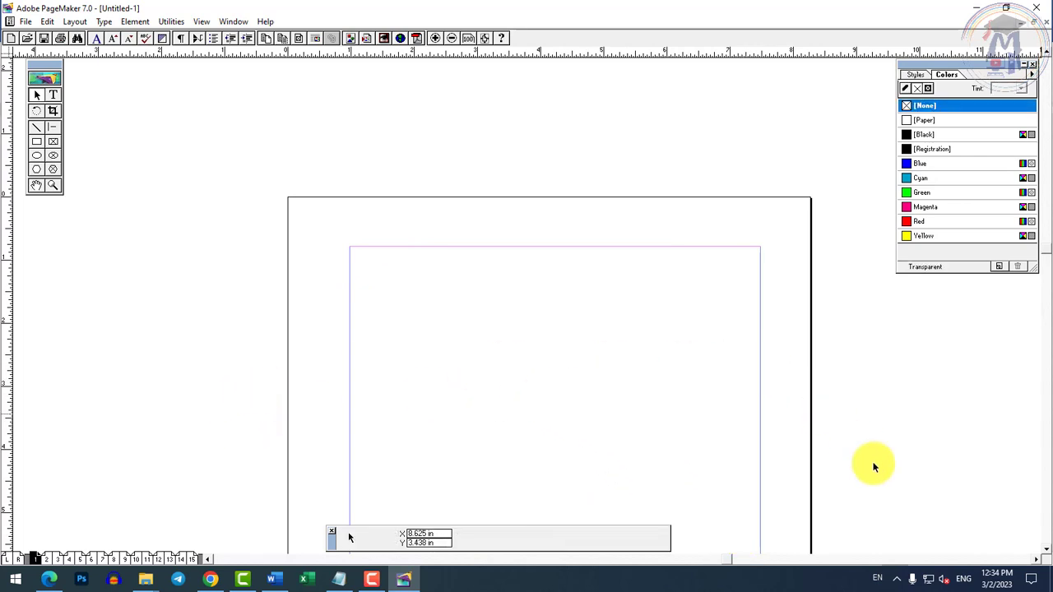
Place the desktop text document "text" as a new story, starting at the upper-left margin corner of page 1
click(1045, 548)
click(1046, 550)
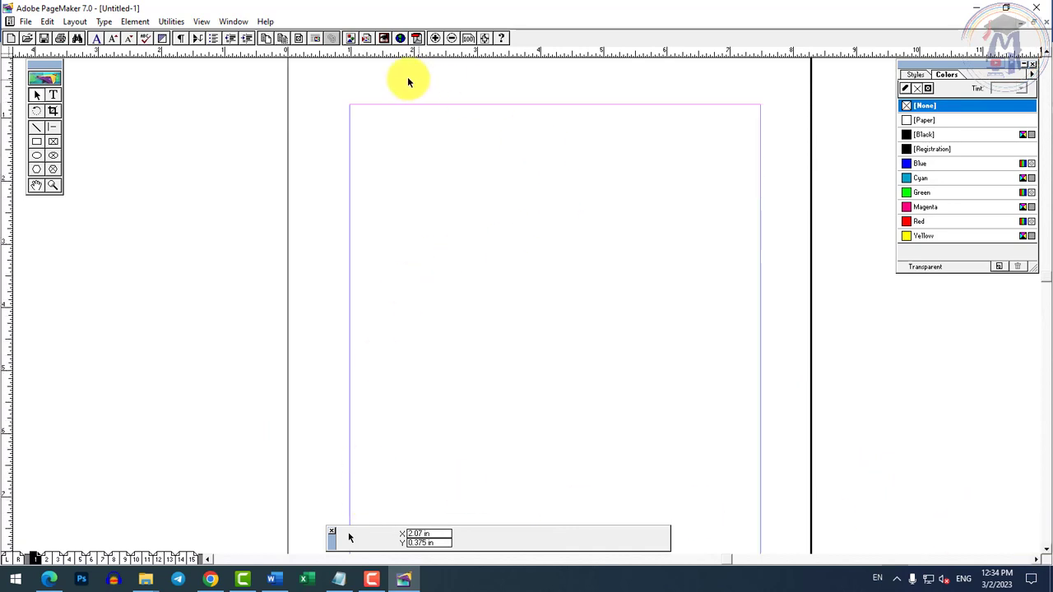
click(24, 22)
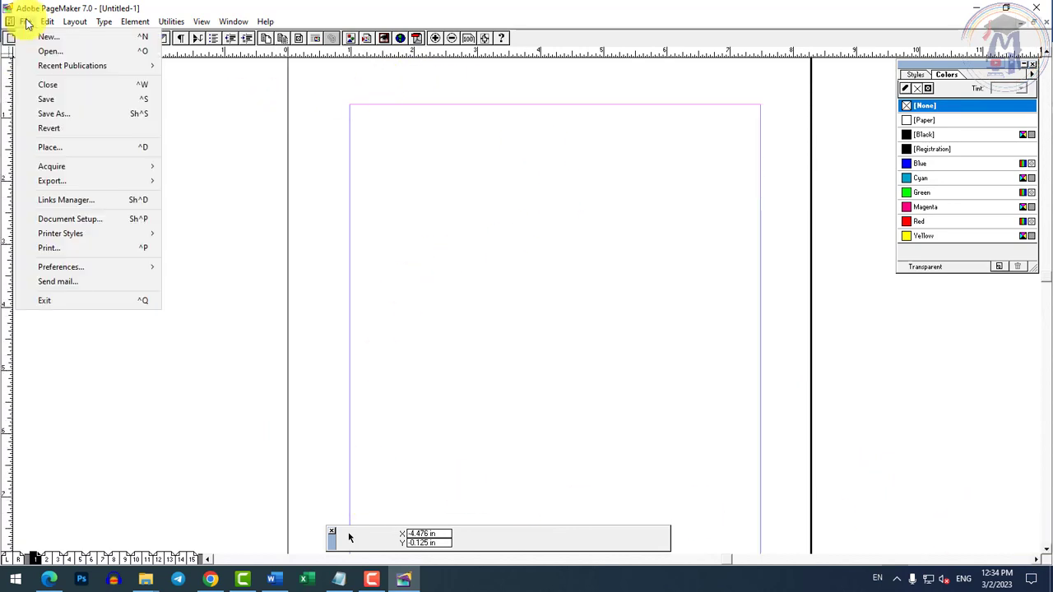
click(48, 147)
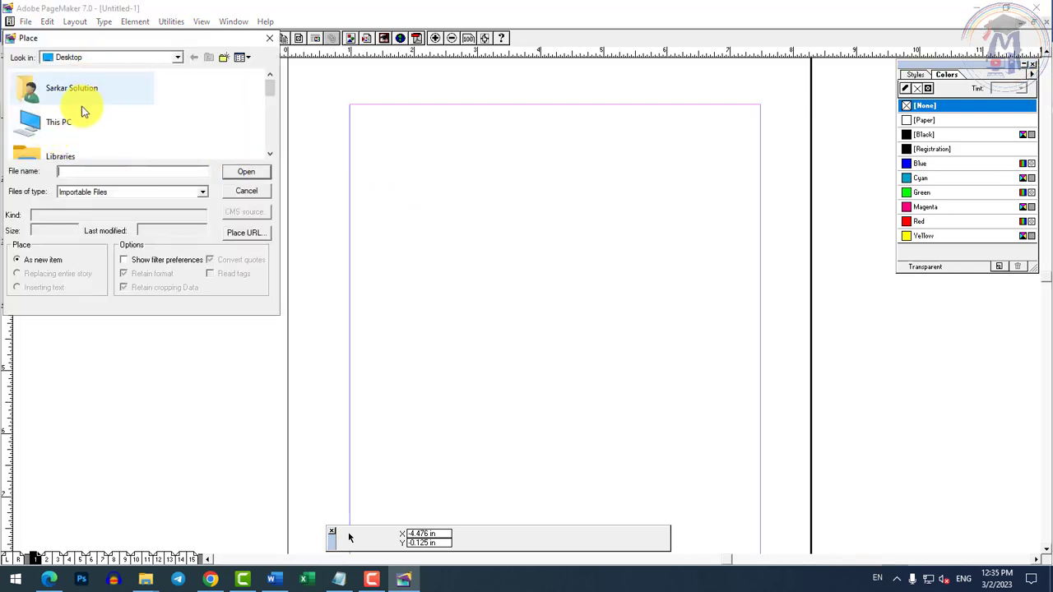
key(t)
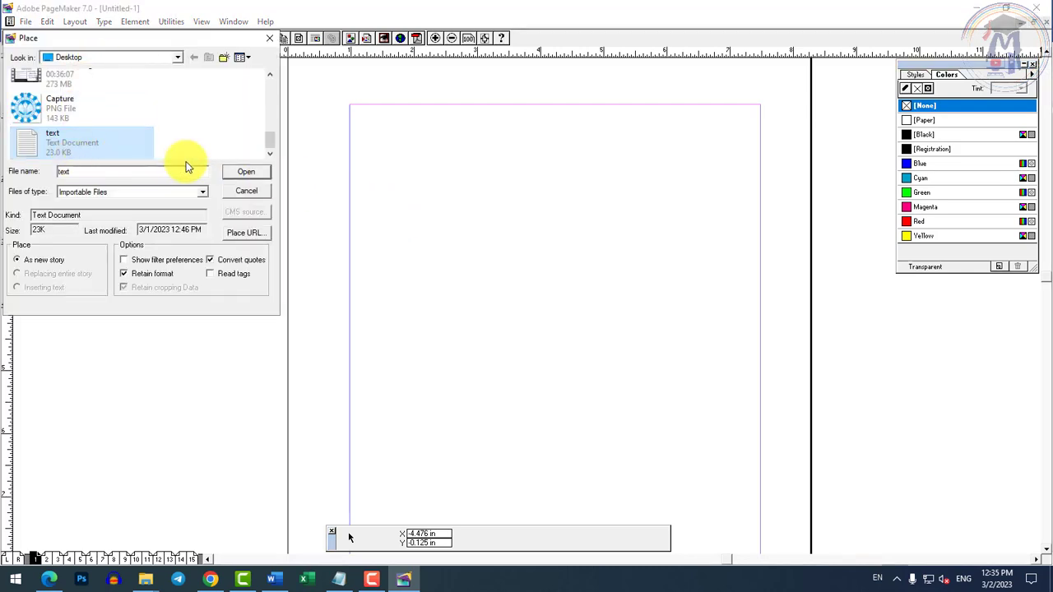
click(260, 172)
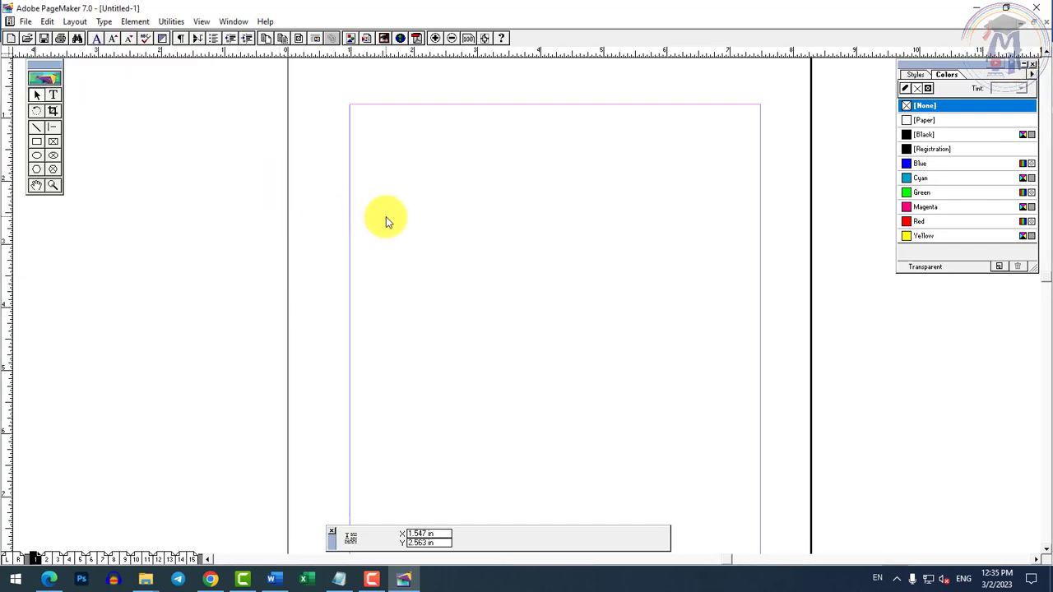
click(354, 110)
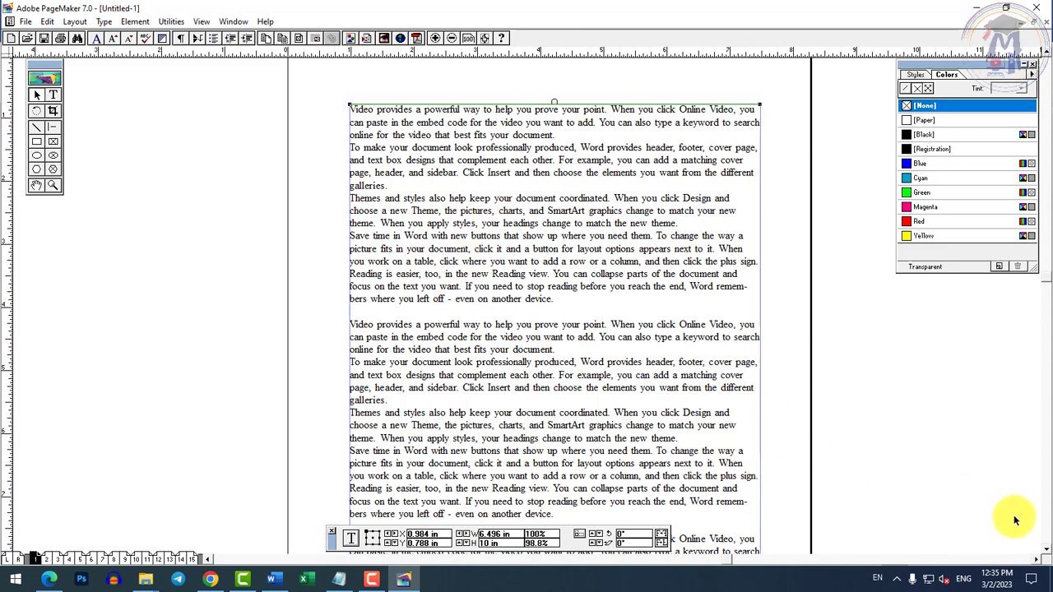
Pick up the overflow text from the end of page 1's text block and flow it onward from page 2's upper-left margin corner
click(1047, 552)
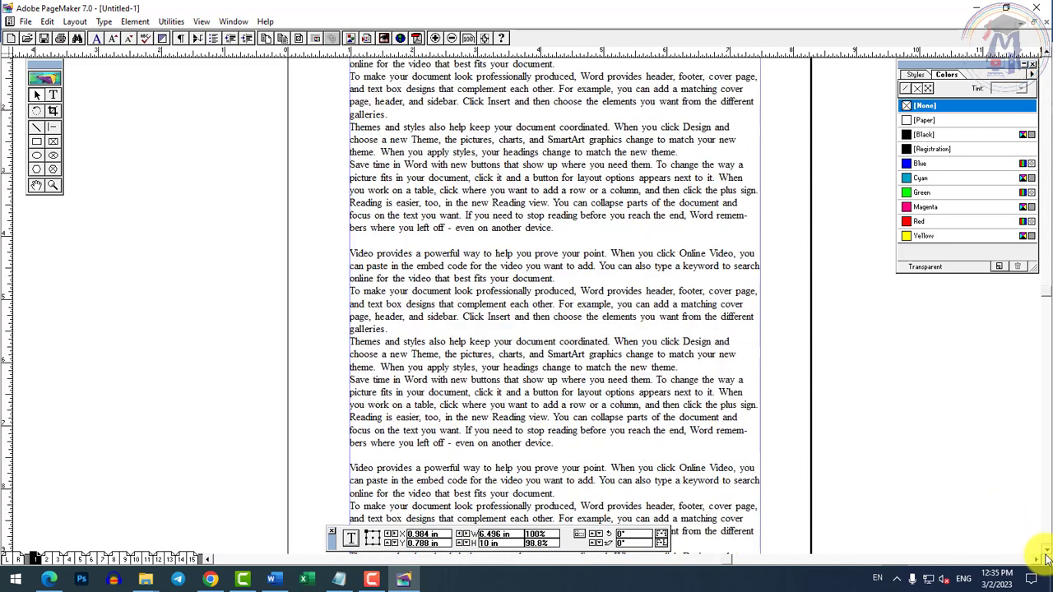
click(554, 453)
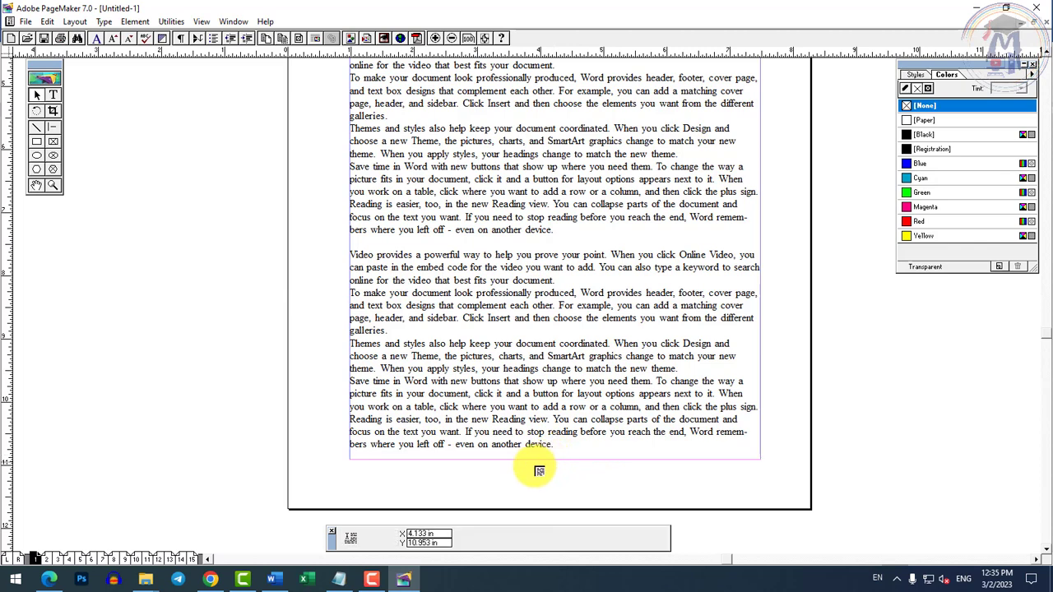
click(47, 561)
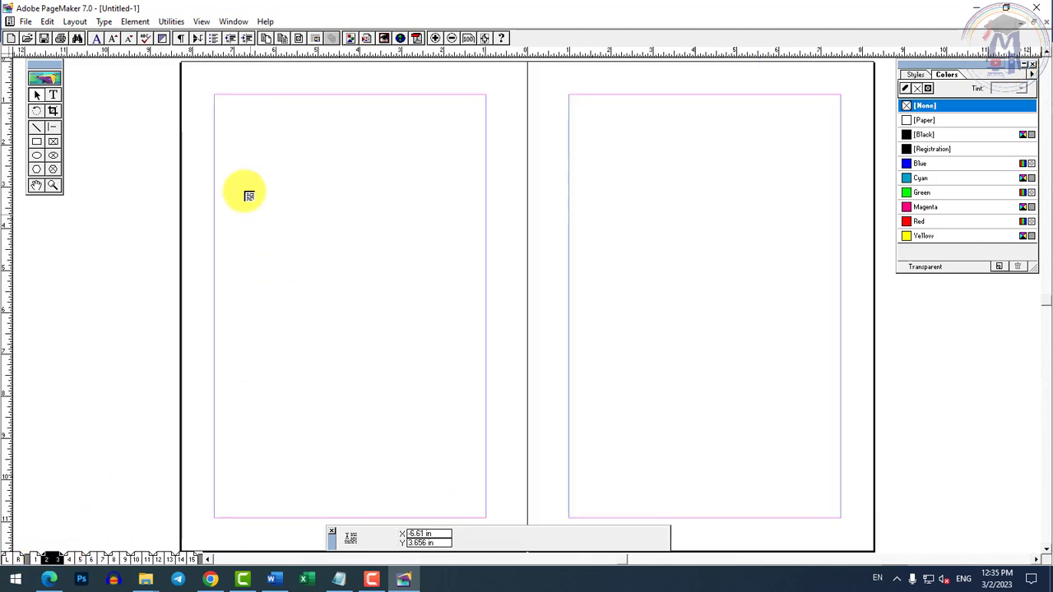
click(219, 99)
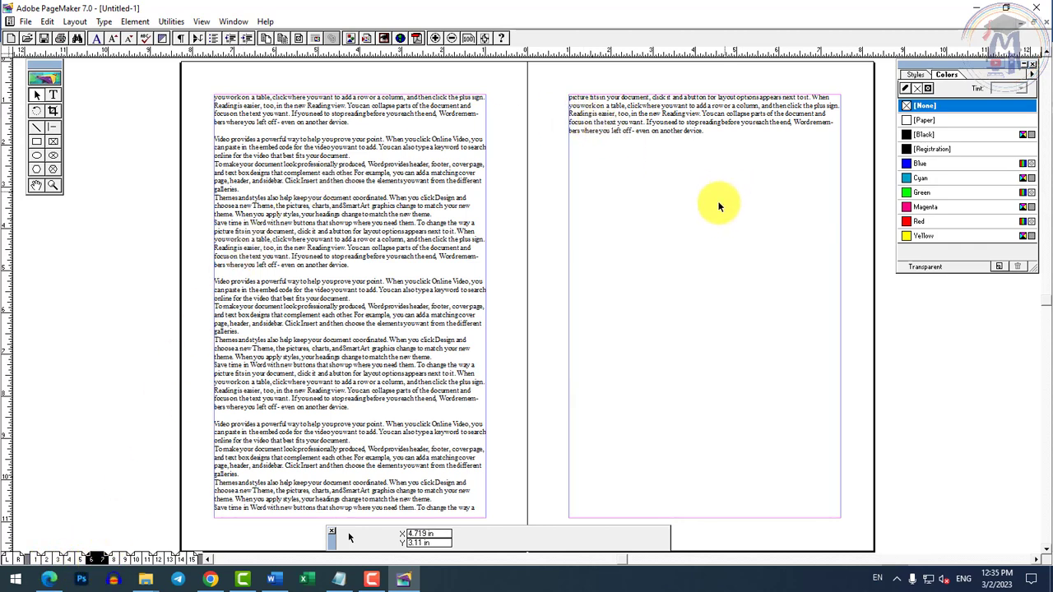
Insert a new Microsoft Word Document object into the publication while on pages 6 and 7
click(287, 210)
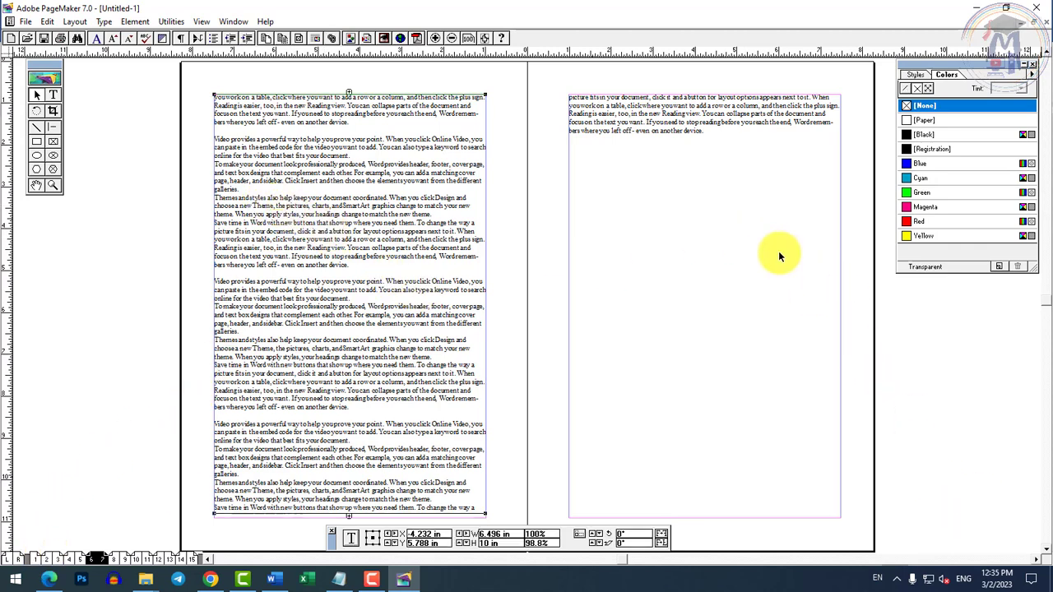
ctrl+click(797, 224)
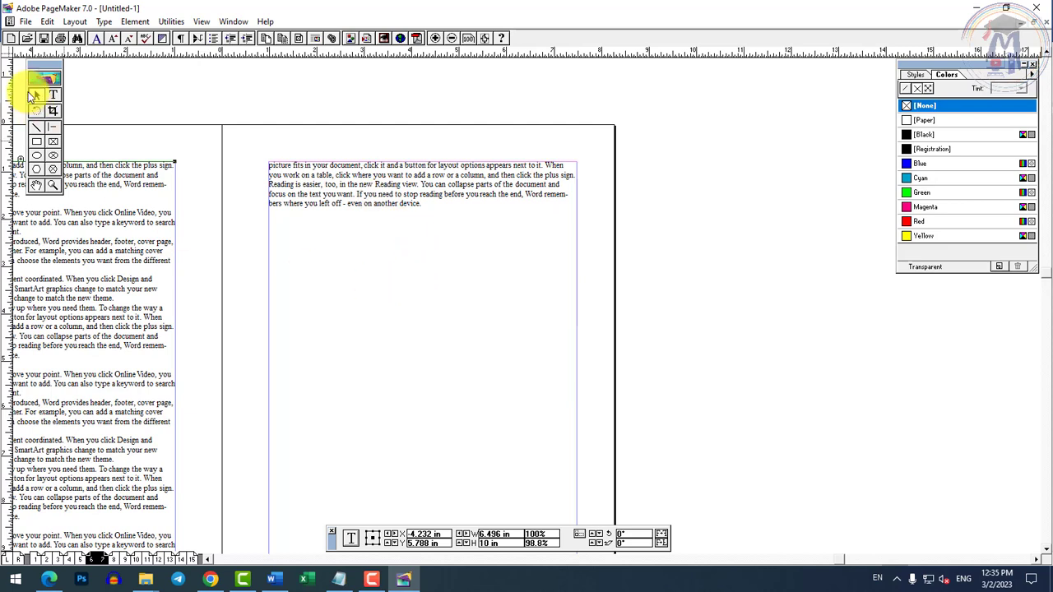
click(47, 22)
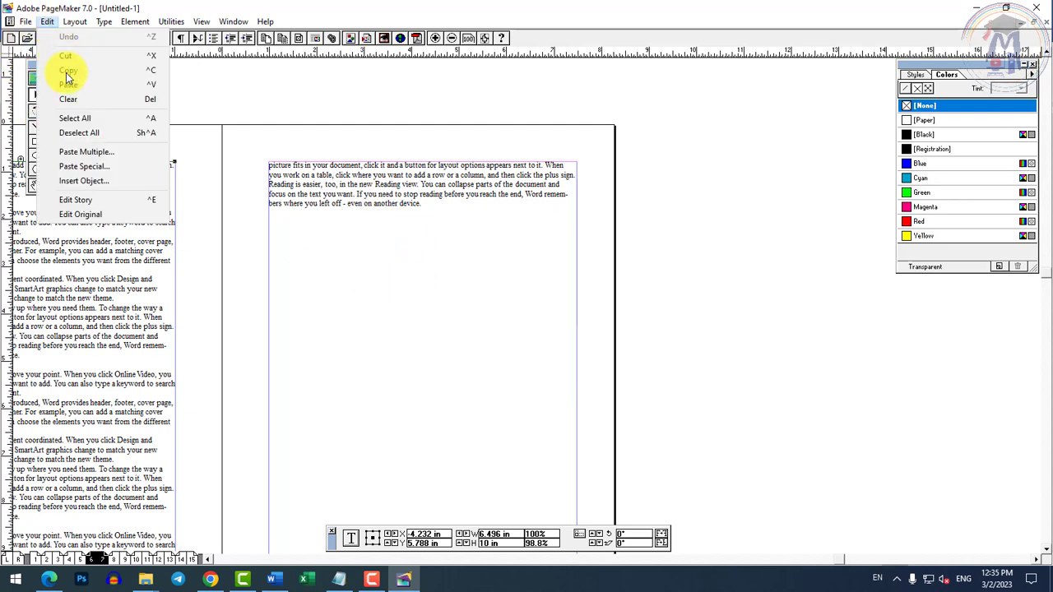
click(87, 184)
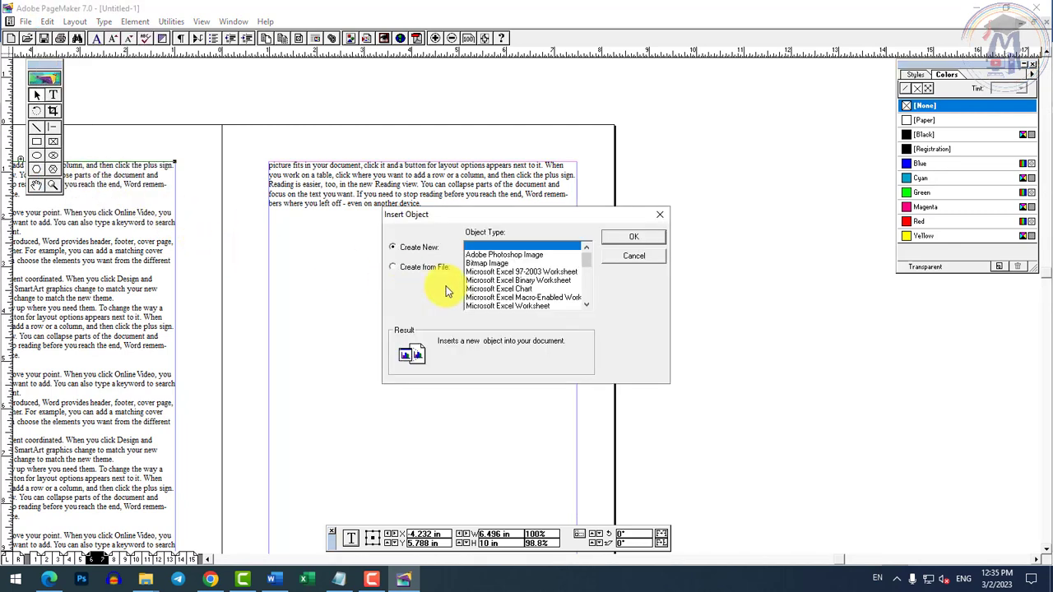
drag(591, 263, 526, 287)
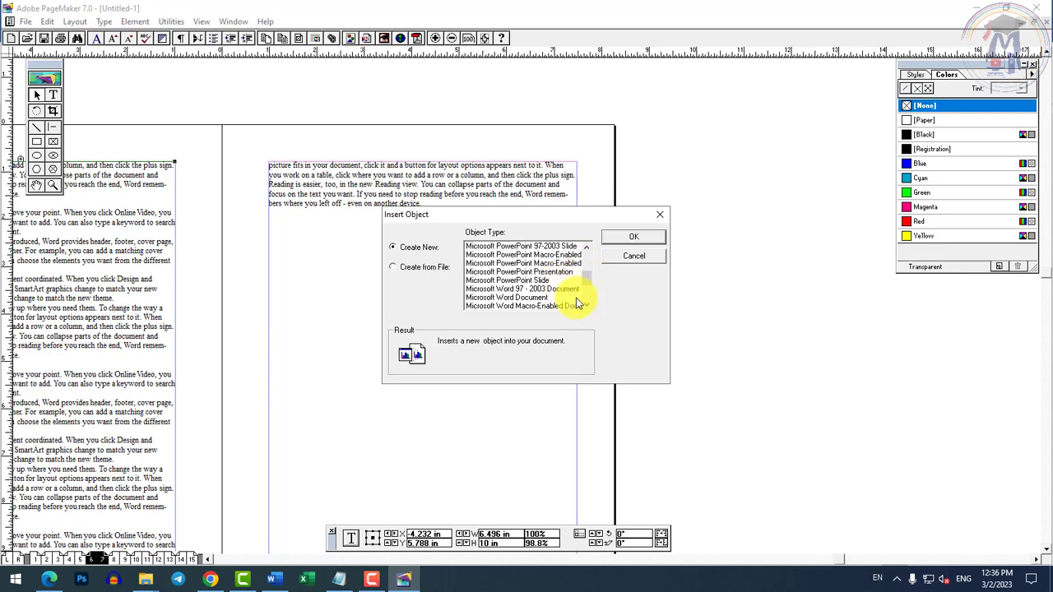
click(527, 298)
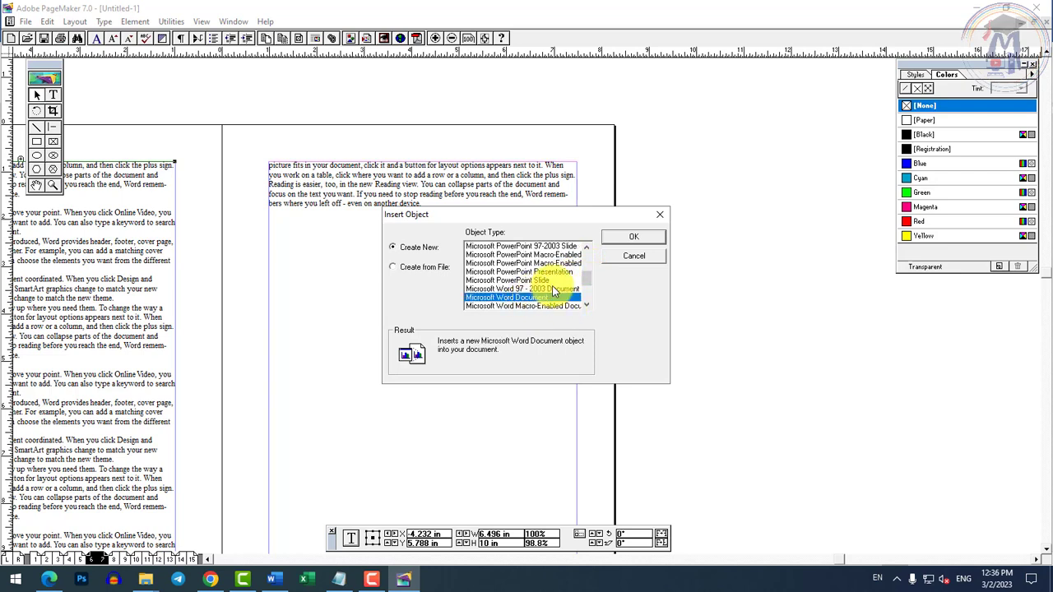
click(618, 239)
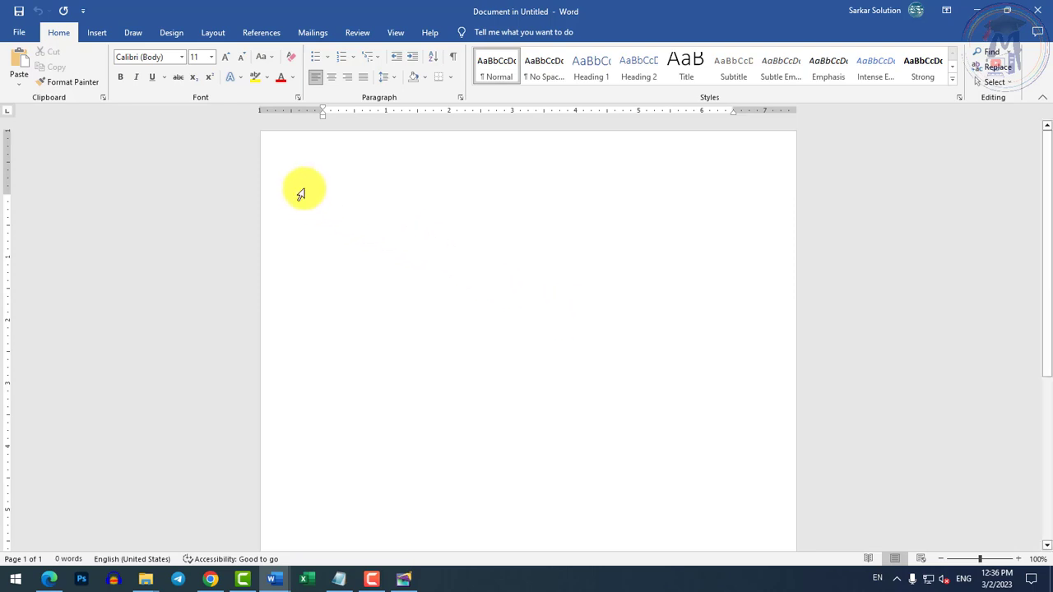
Insert a table with four columns and six rows in the blank Word document and stretch it to make the rows taller
click(18, 33)
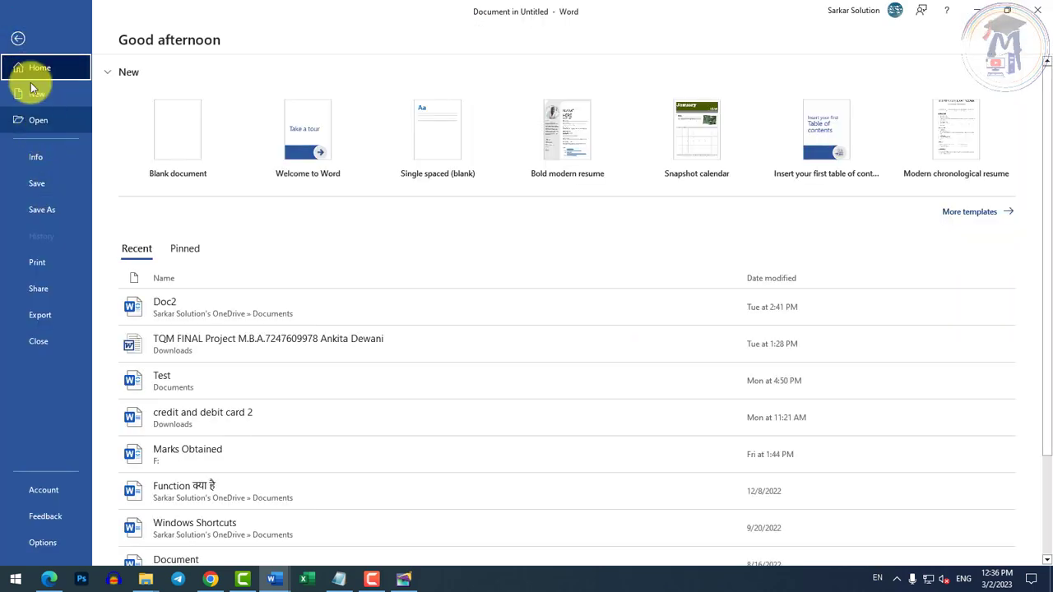
click(18, 39)
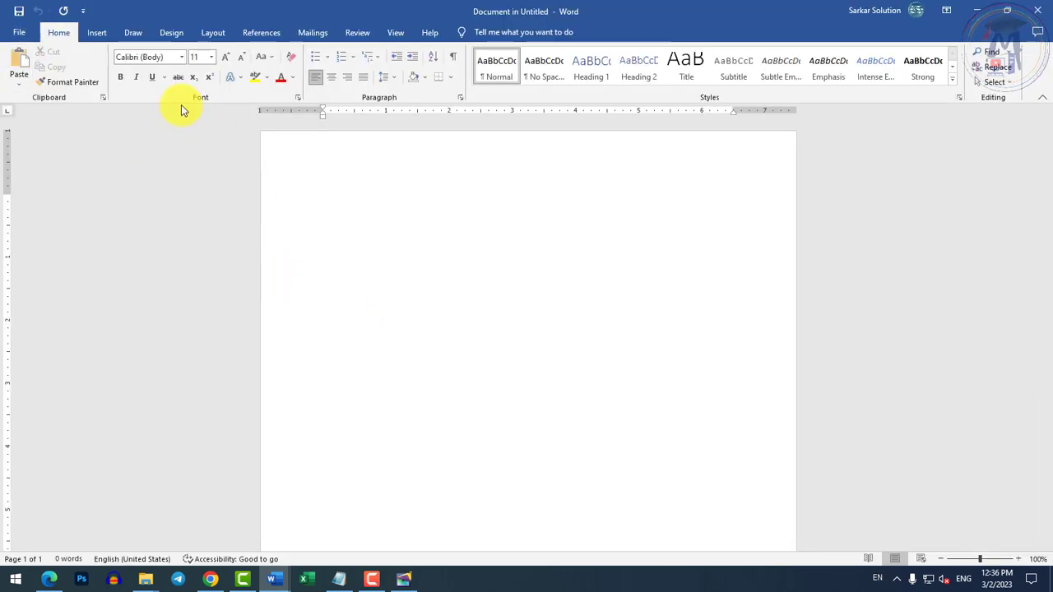
click(95, 38)
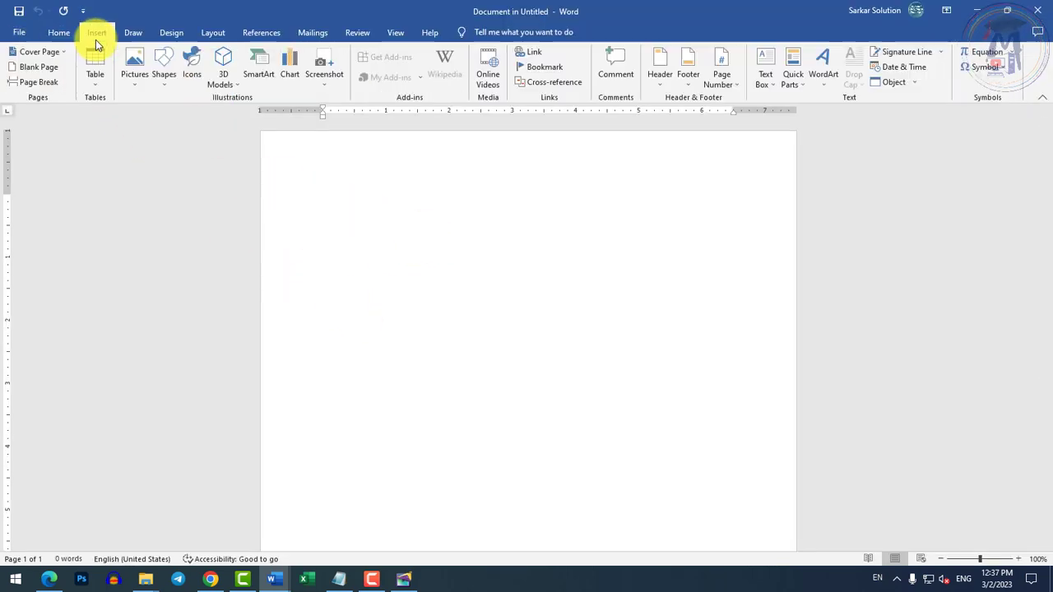
click(101, 69)
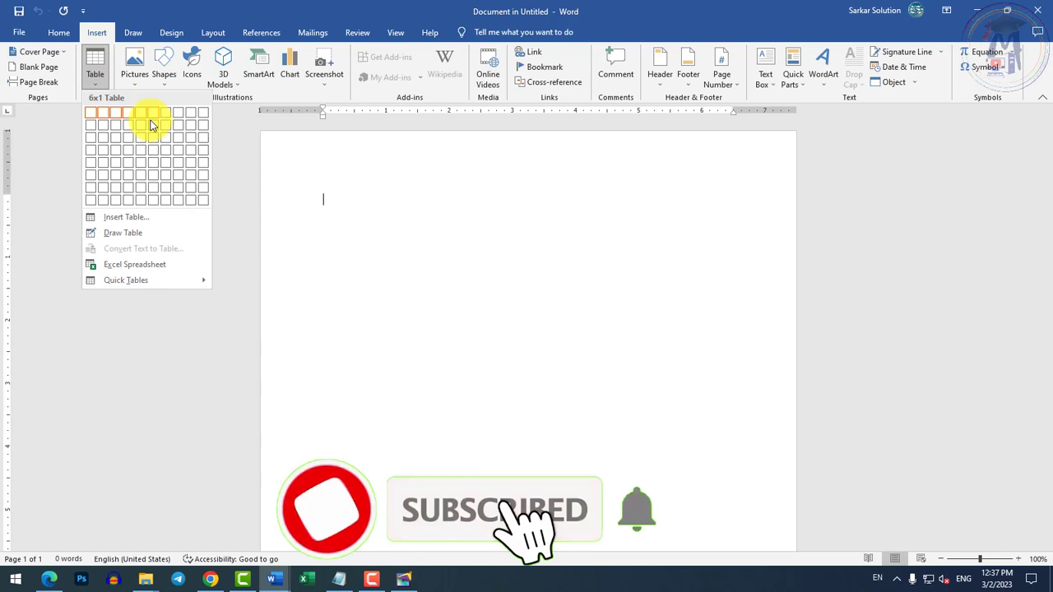
click(127, 176)
drag(737, 273, 724, 336)
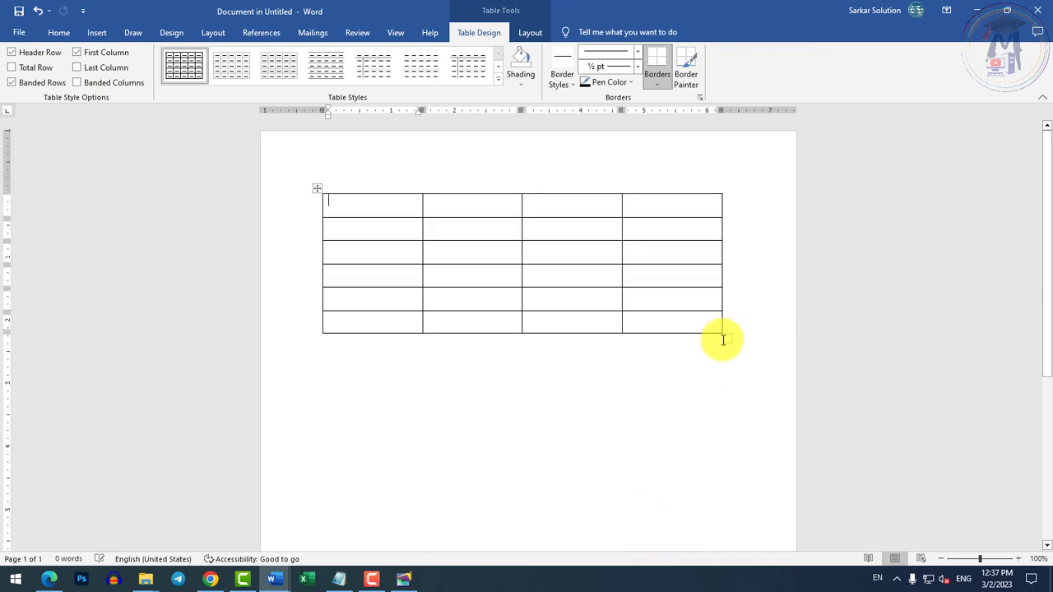
Apply the banded orange table style with a solid orange header row and enter S.no as the first column heading
click(498, 79)
click(292, 249)
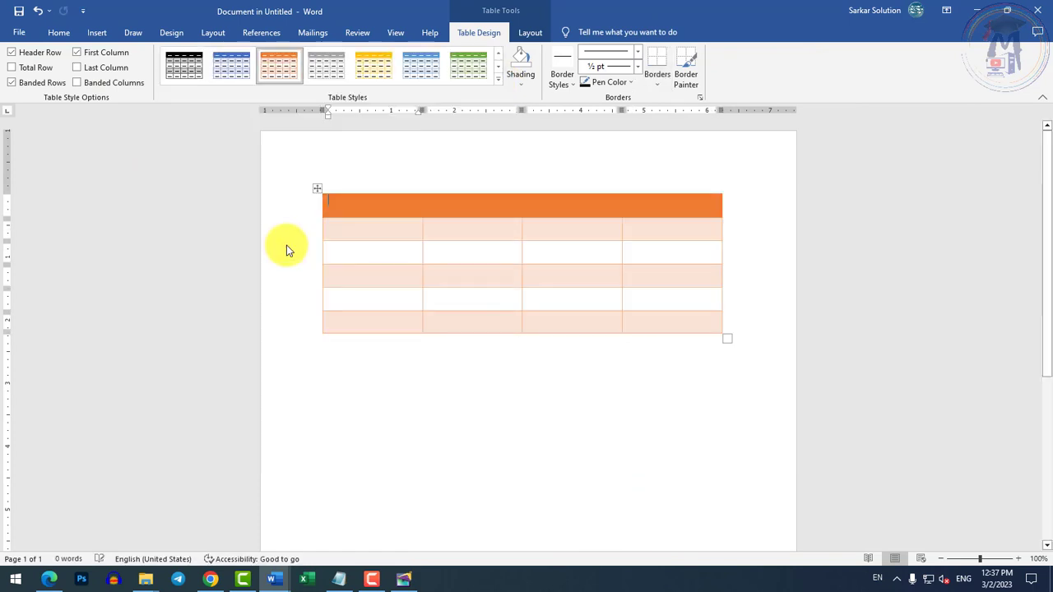
scroll(394, 205, up, 4)
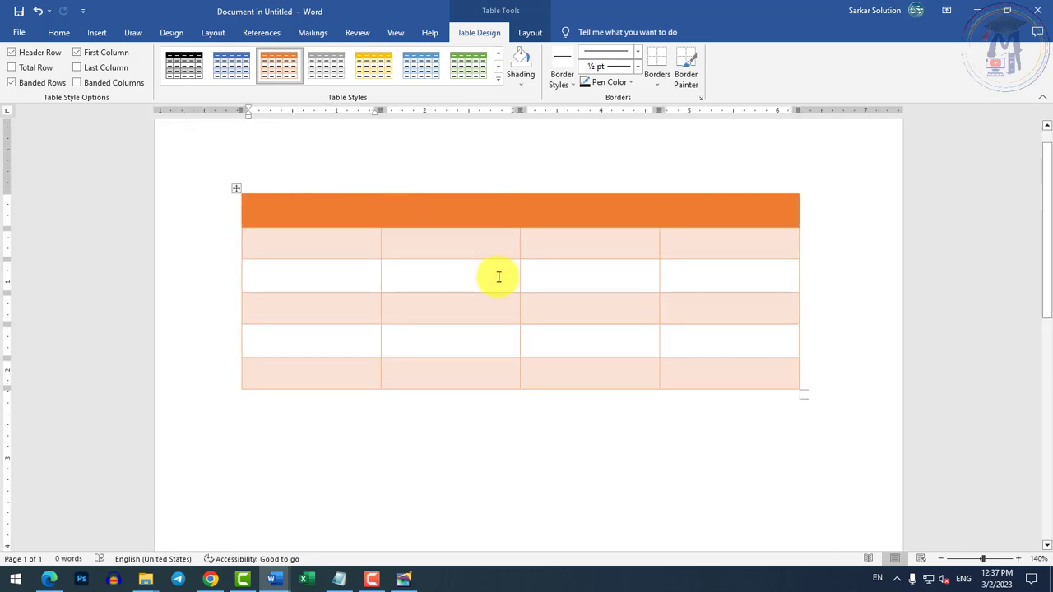
text(S.no)
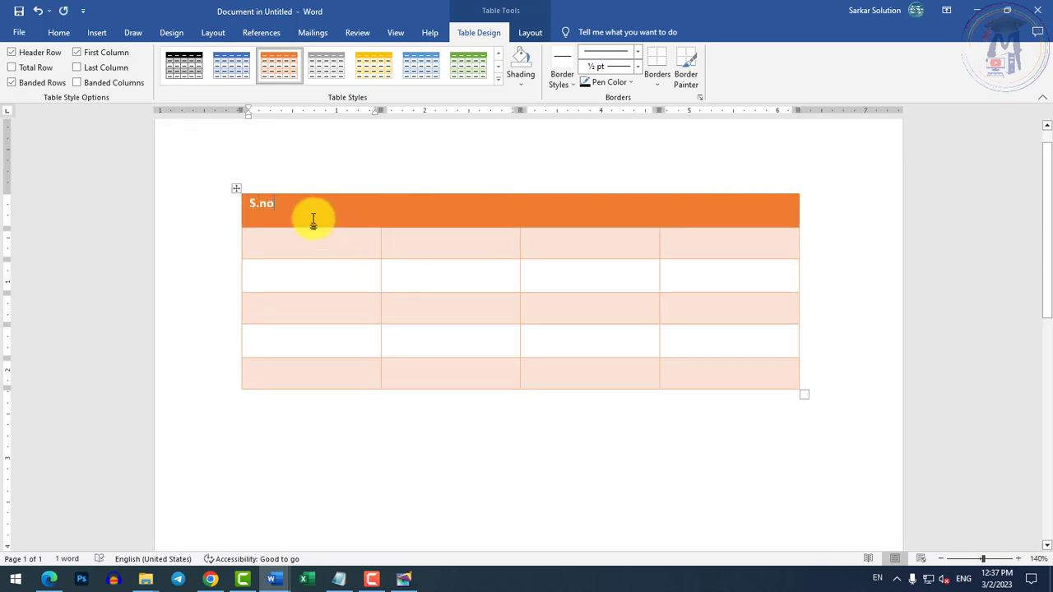
Increase the font size of the whole table to 18 pt
click(236, 189)
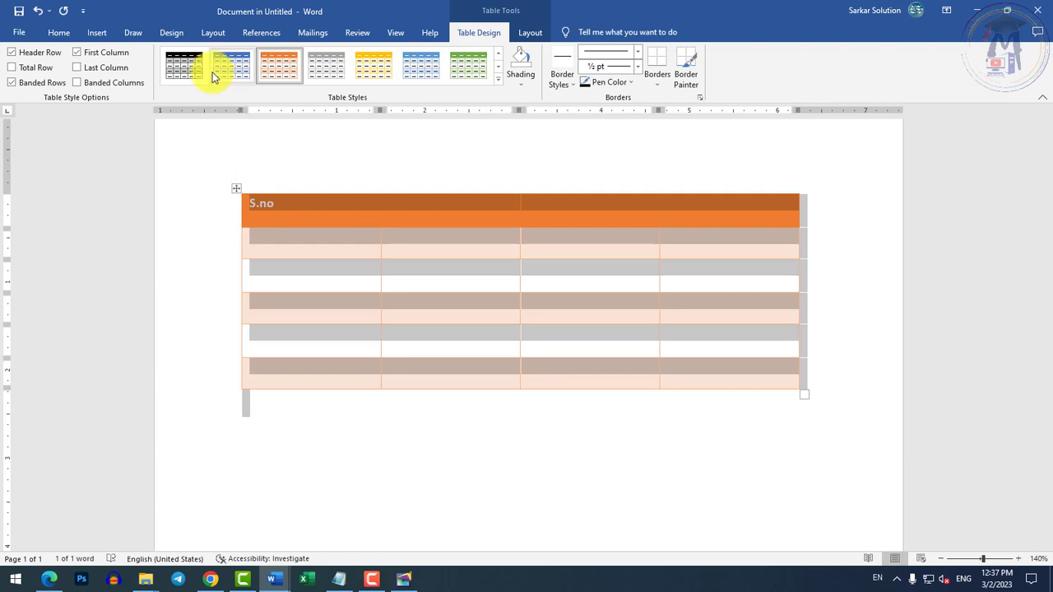
click(60, 32)
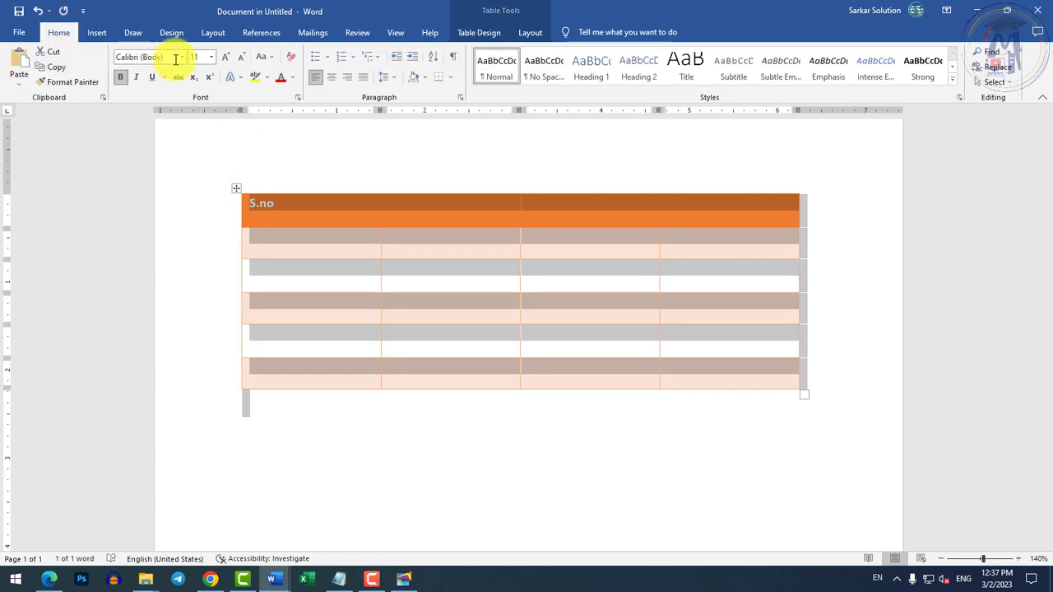
click(228, 58)
click(229, 57)
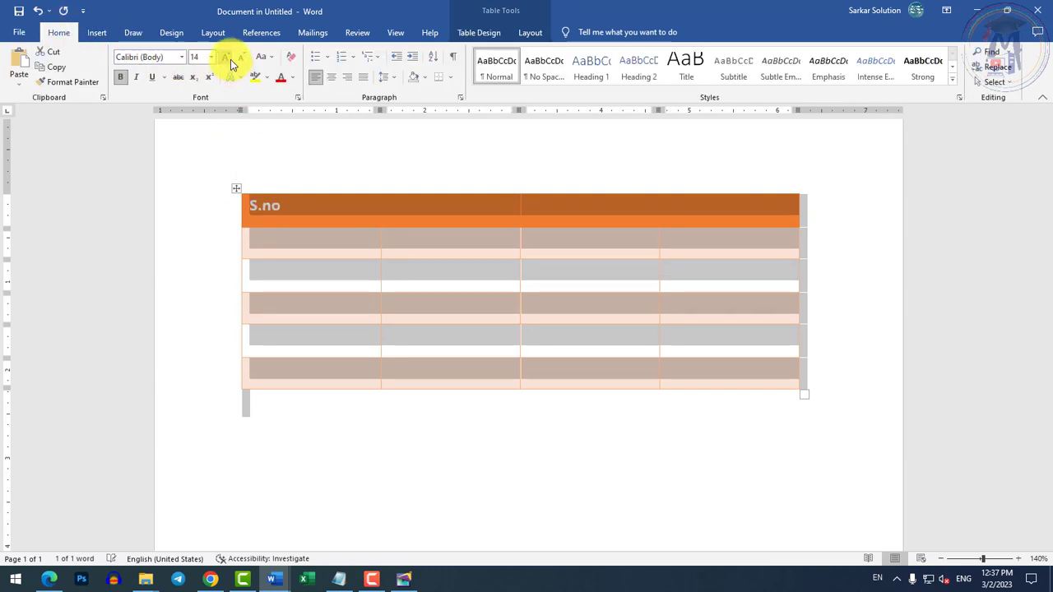
click(228, 58)
click(228, 58)
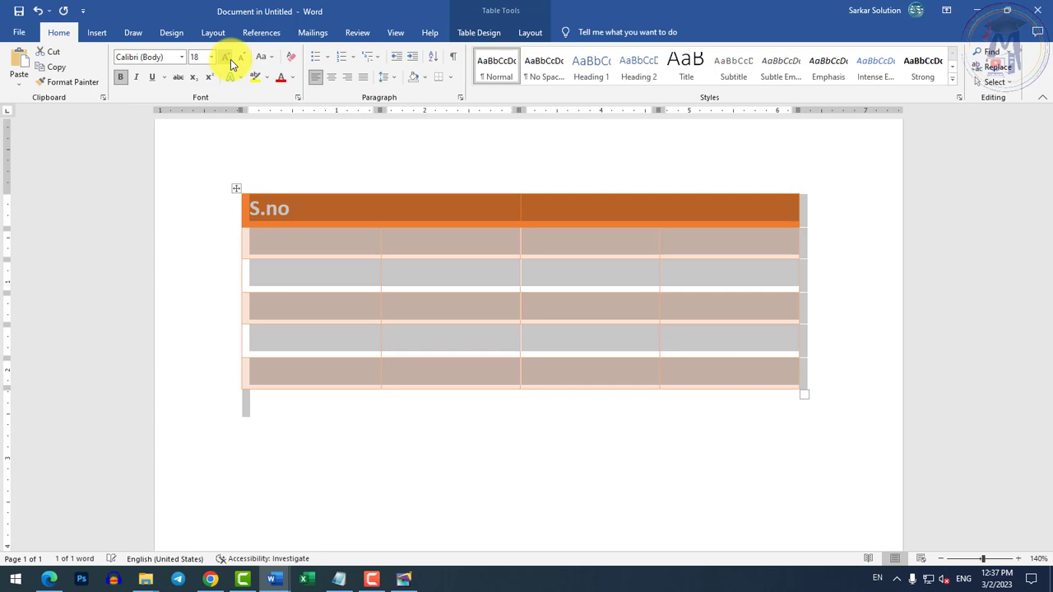
Enter the column headings Name, Address and Course, and number the rows 1 to 5 in the S.no column
click(422, 212)
text(Name)
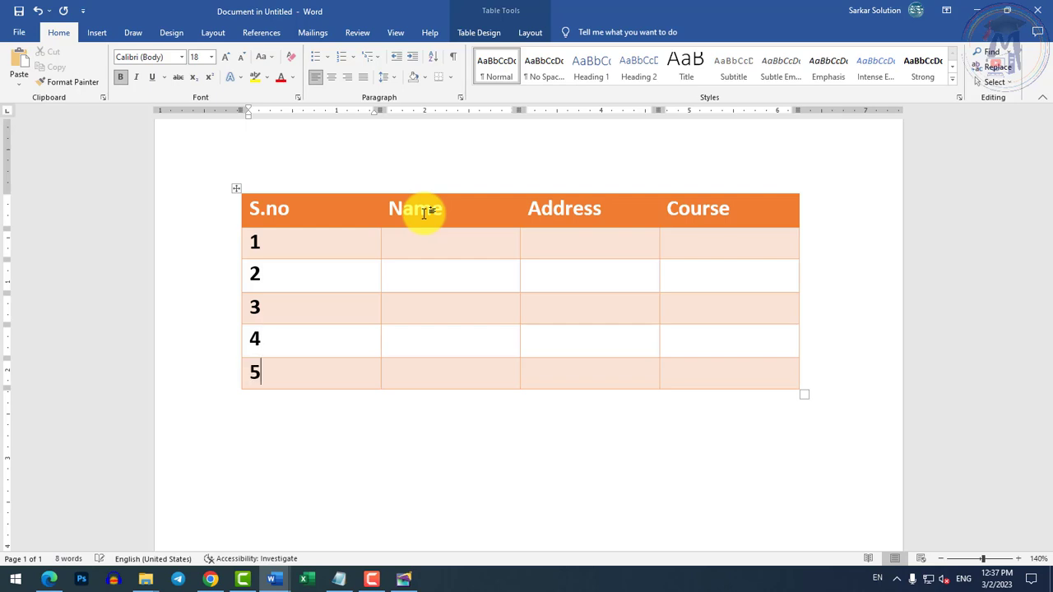
Fill the five rows of the Name column with A, B, C, D and E
key(Tab)
key(shift+Tab)
key(shift+Tab)
key(Left)
key(Left)
key(Up)
key(Tab)
text(B)
key(Down)
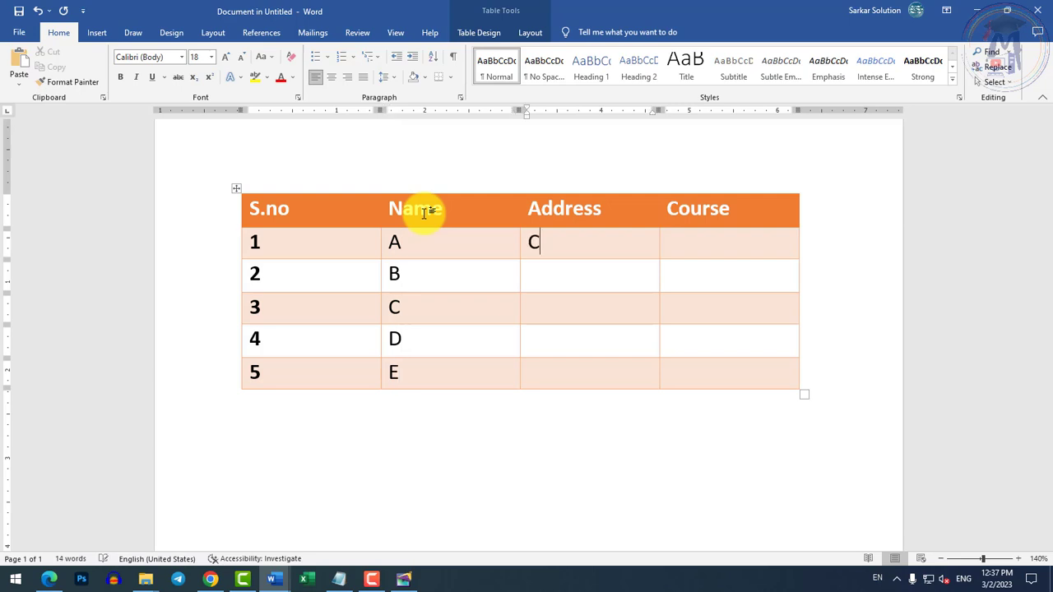
Enter Chhindwara in the first row of the Address column and copy it into the four rows below
key(shift+Home)
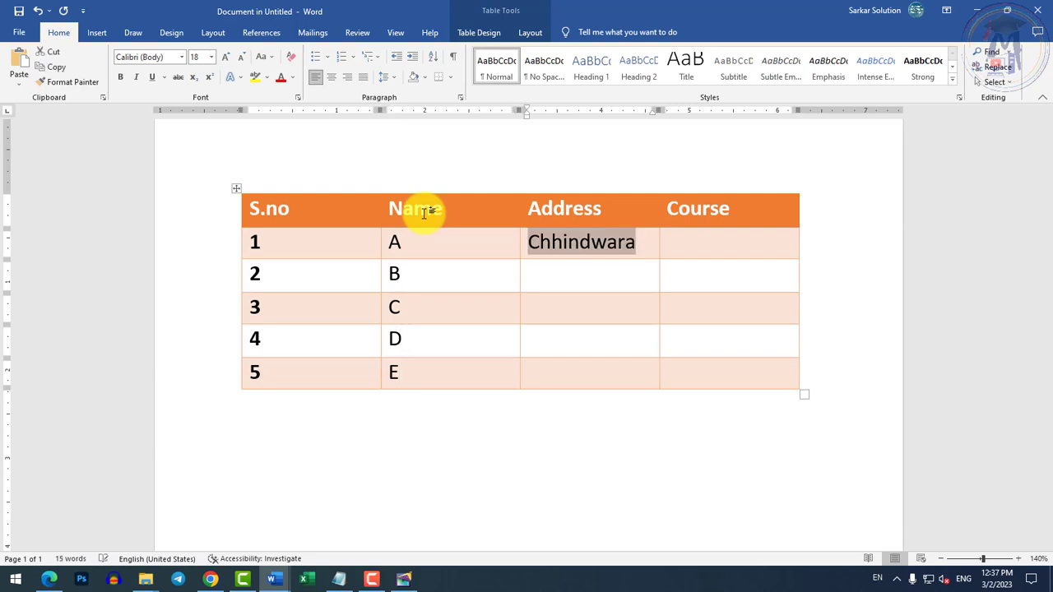
key(ctrl+c)
key(Down)
key(ctrl+v)
key(Down)
key(ctrl+v)
key(Down)
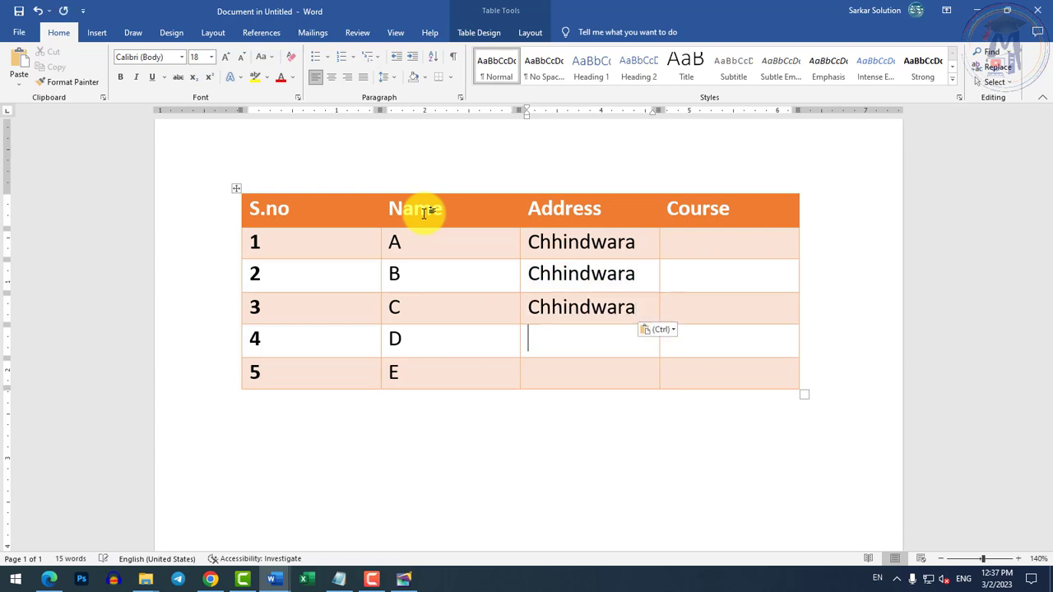
key(ctrl+v)
key(Down)
key(ctrl+v)
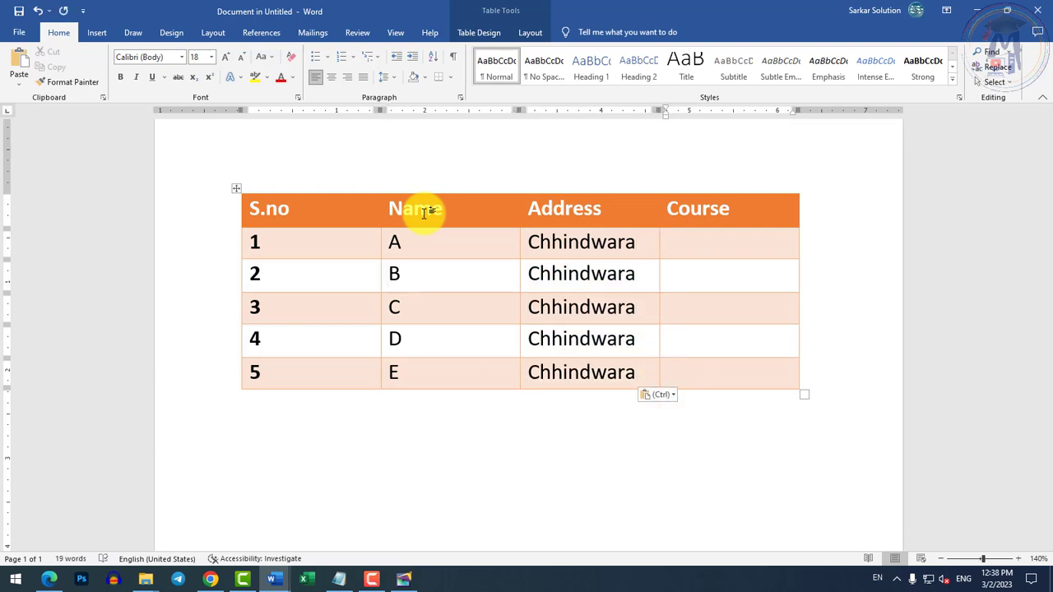
Enter PGDCA in the first row of the Course column and copy it into the four rows below
text(PGDCA)
key(shift+Home)
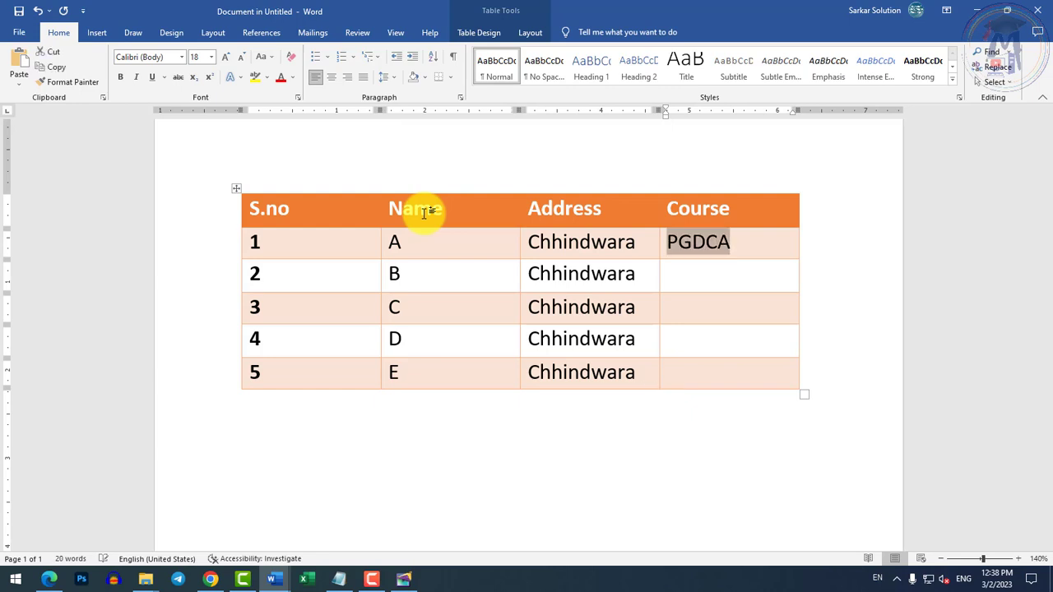
key(ctrl+c)
key(Down)
key(ctrl+v)
key(Down)
key(ctrl+v)
key(Down)
key(ctrl+v)
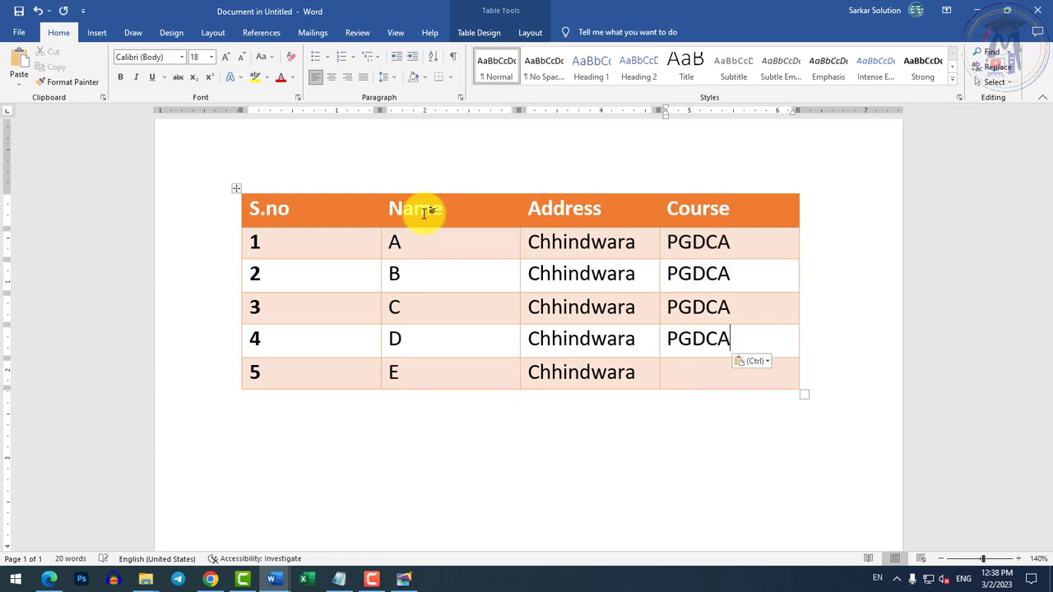
key(Down)
key(ctrl+v)
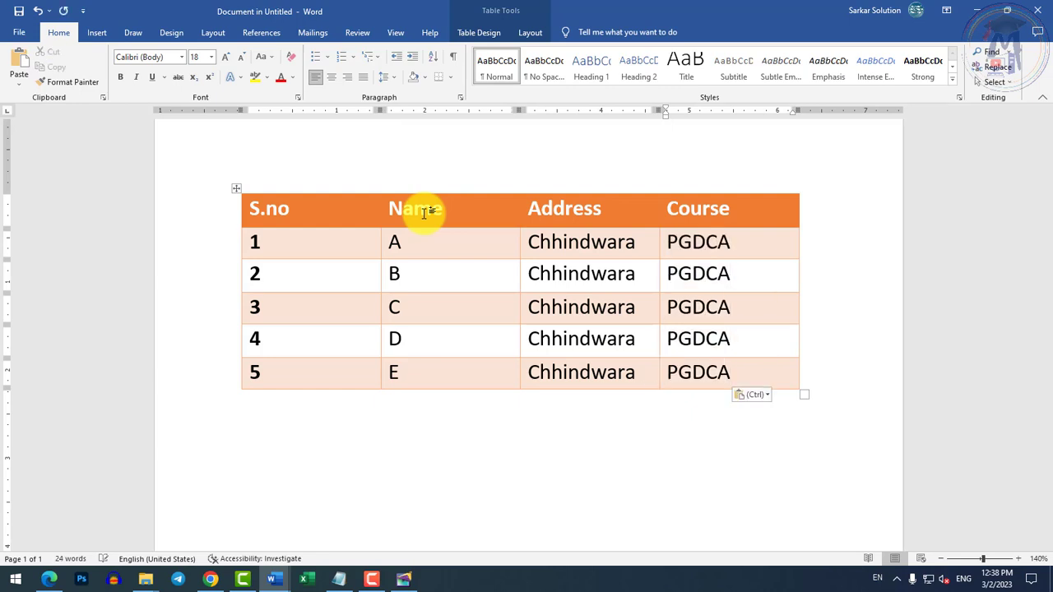
Save the table and close Word to return to PageMaker, and move the table below the text between page 7's margins
click(20, 32)
click(58, 181)
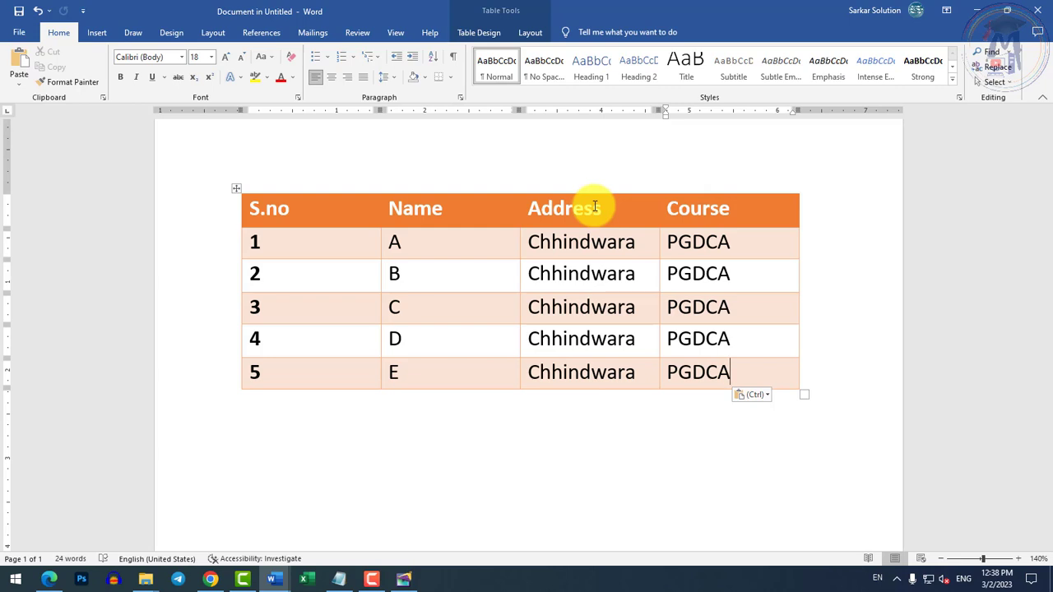
click(739, 444)
click(1036, 18)
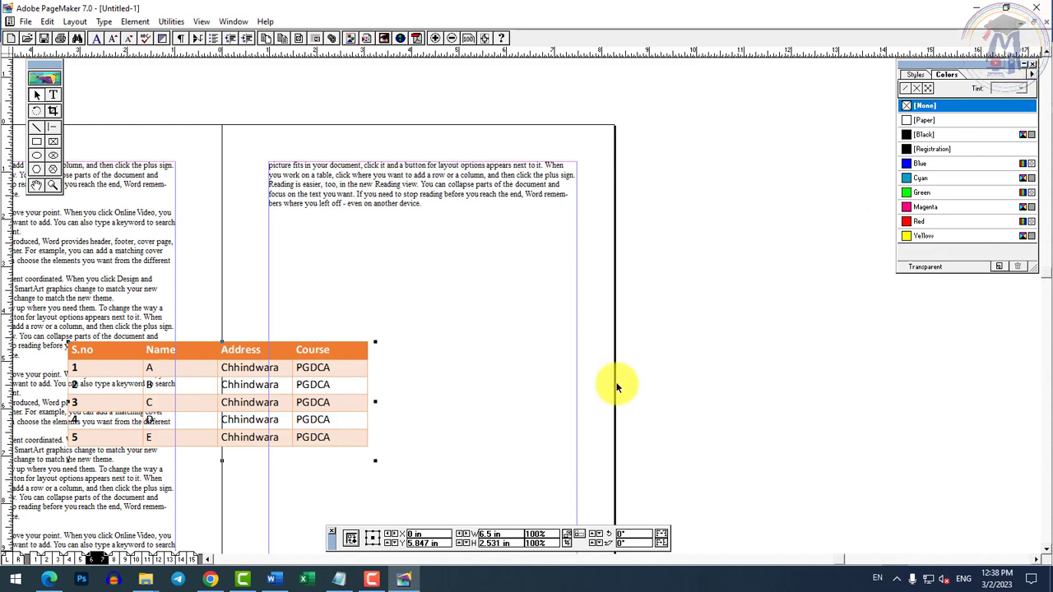
drag(195, 365, 393, 284)
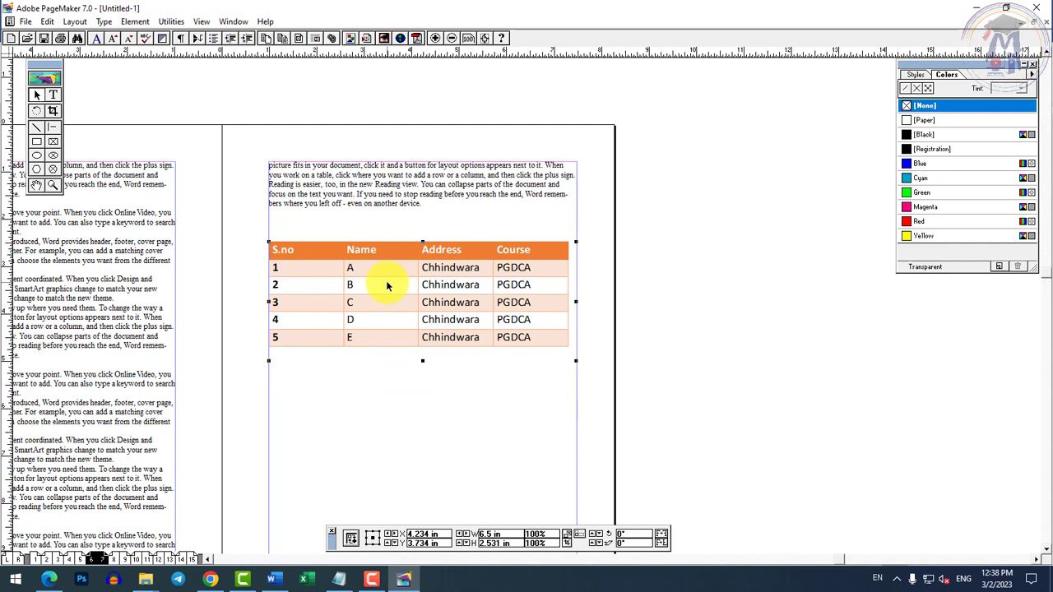
click(51, 129)
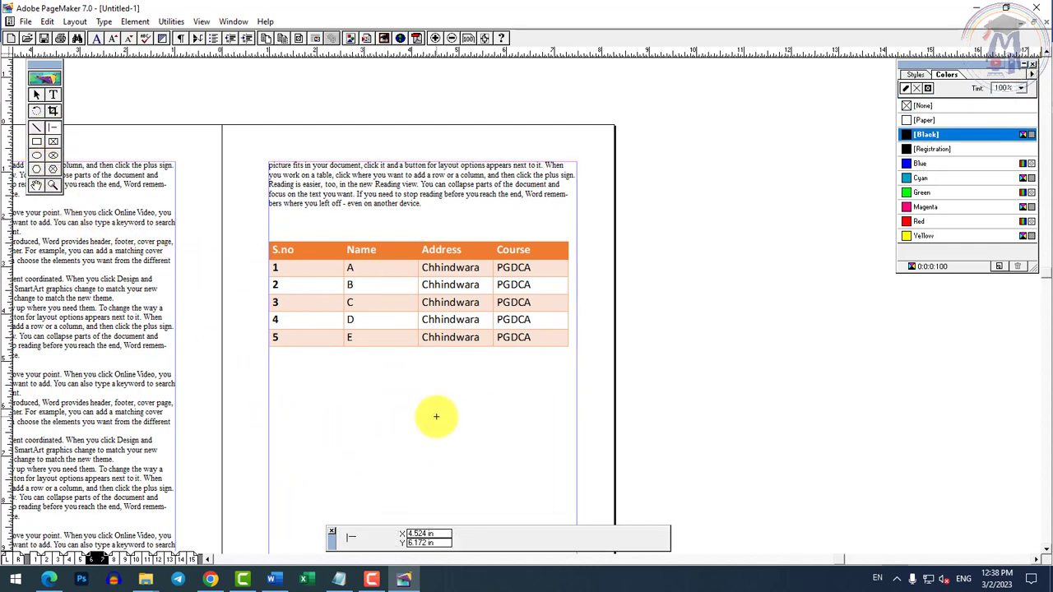
click(36, 98)
click(401, 300)
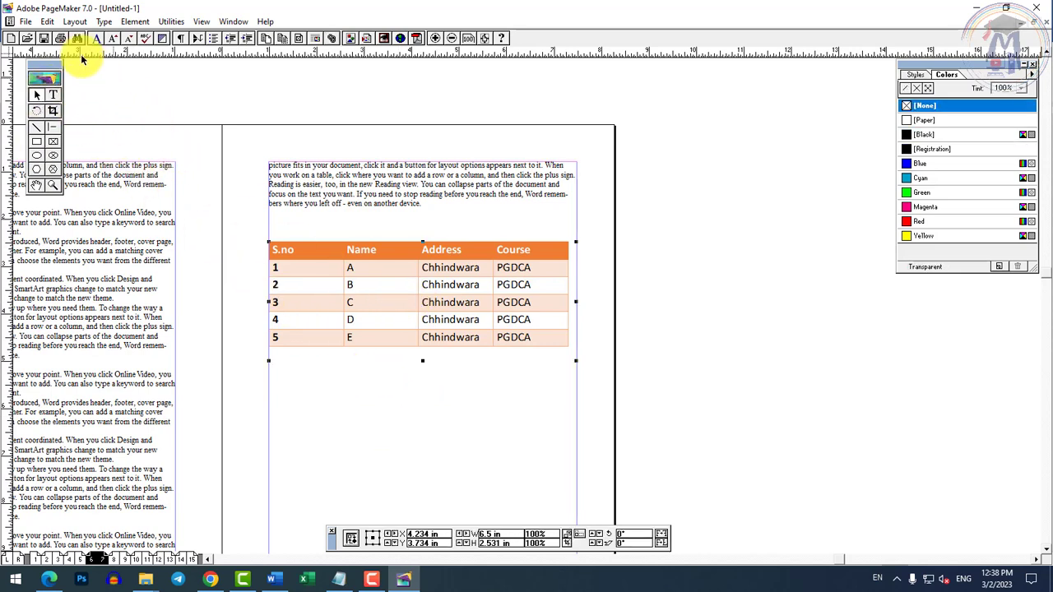
click(47, 22)
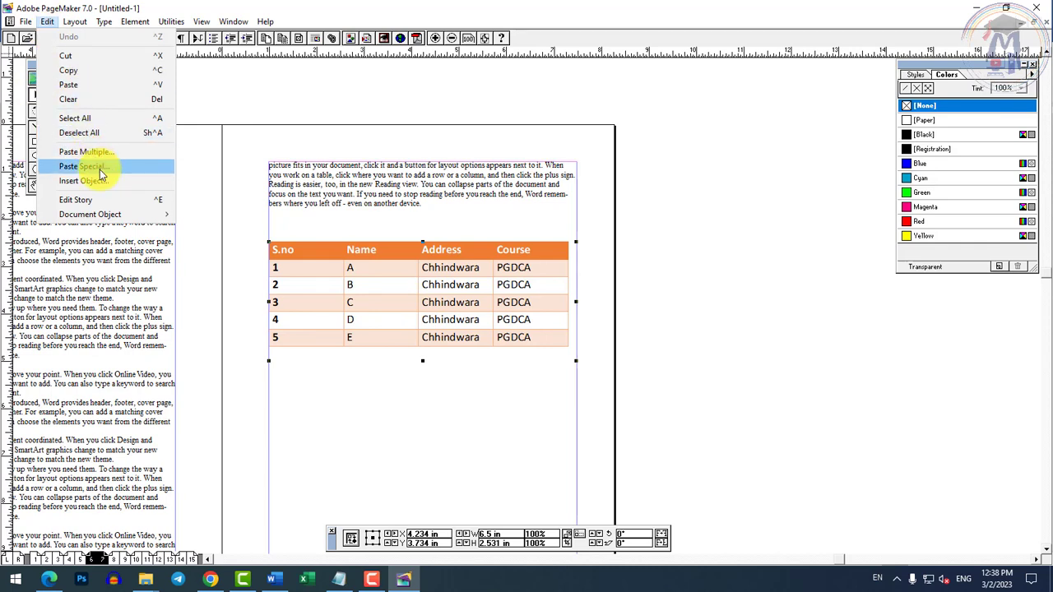
click(348, 478)
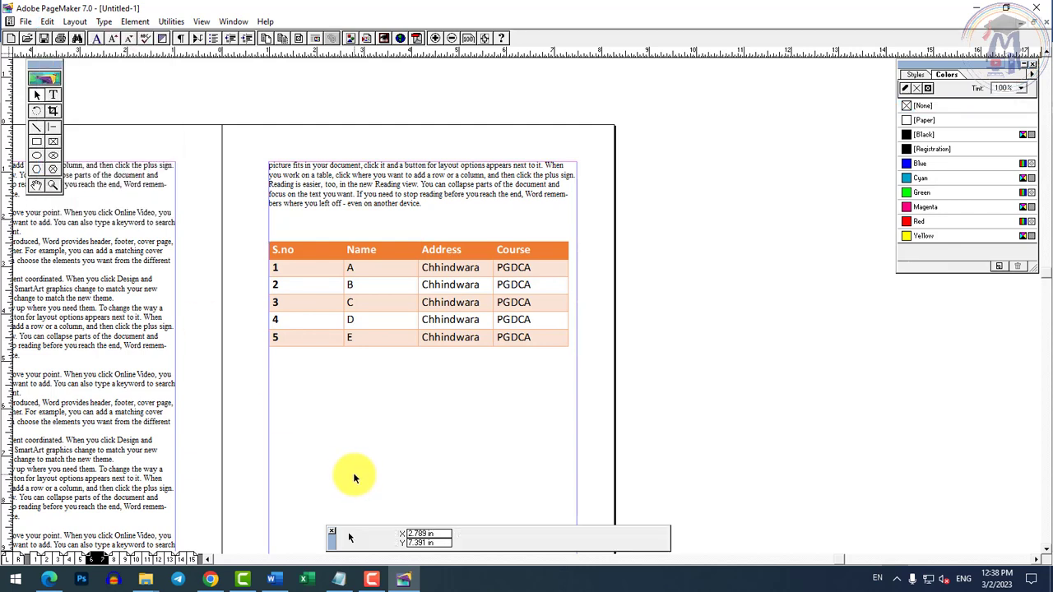
Insert another new Microsoft Word Document object into the publication on pages 6 and 7
click(48, 22)
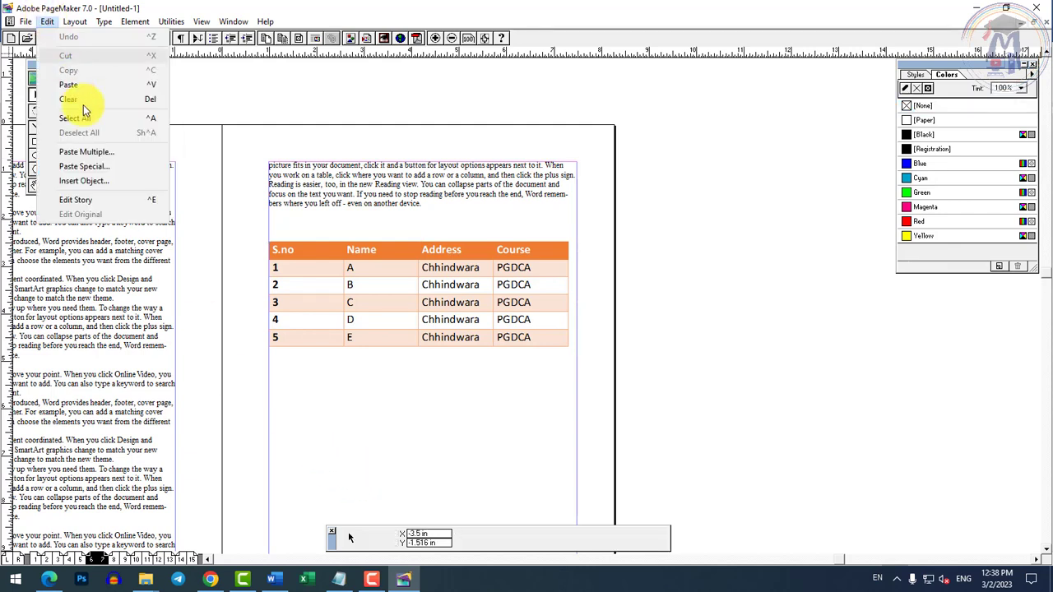
click(99, 180)
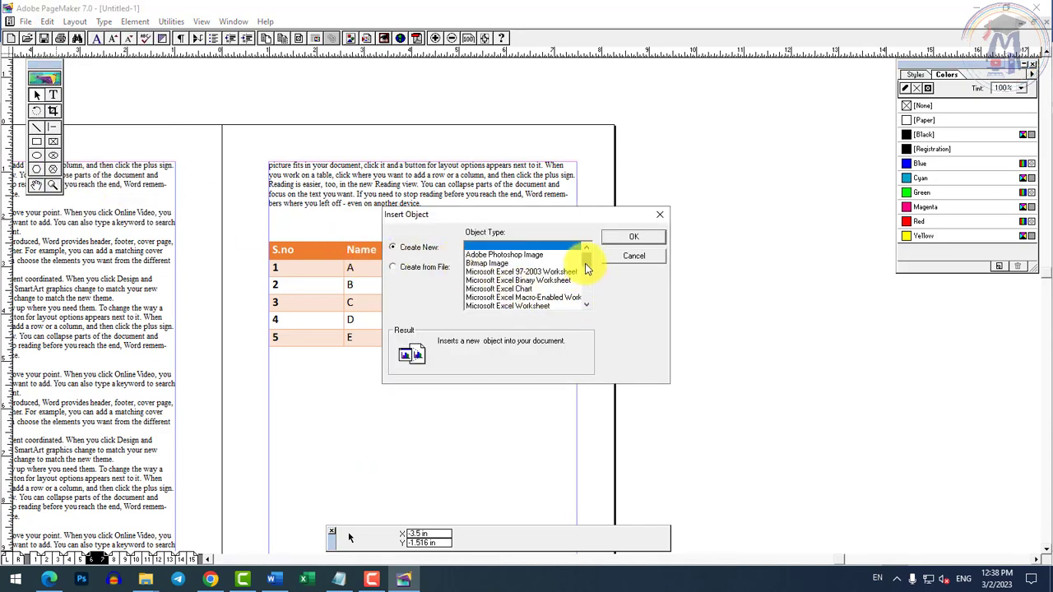
scroll(580, 272, down, 2)
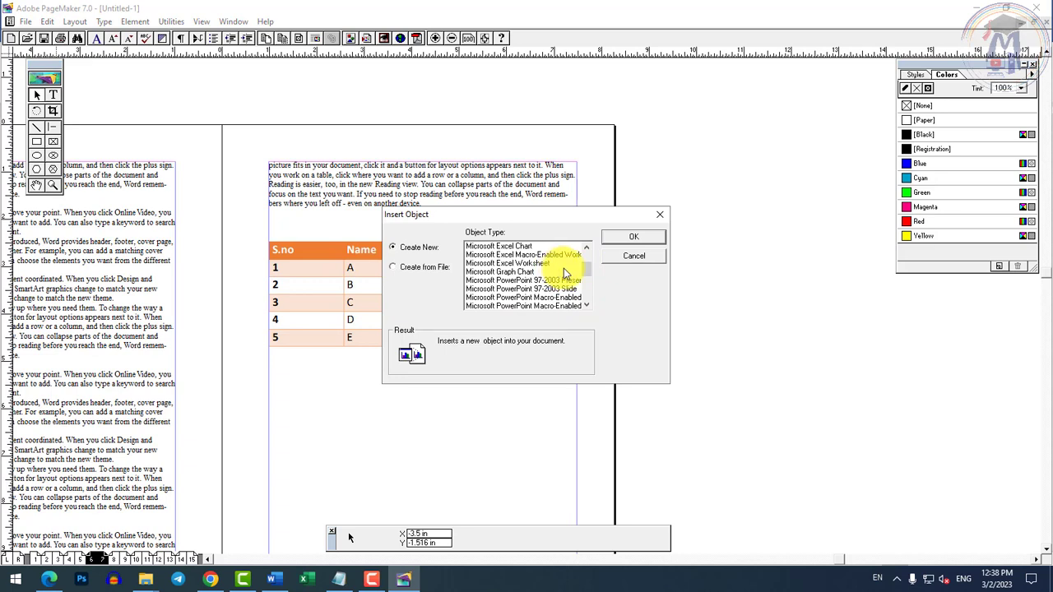
scroll(587, 310, down, 3)
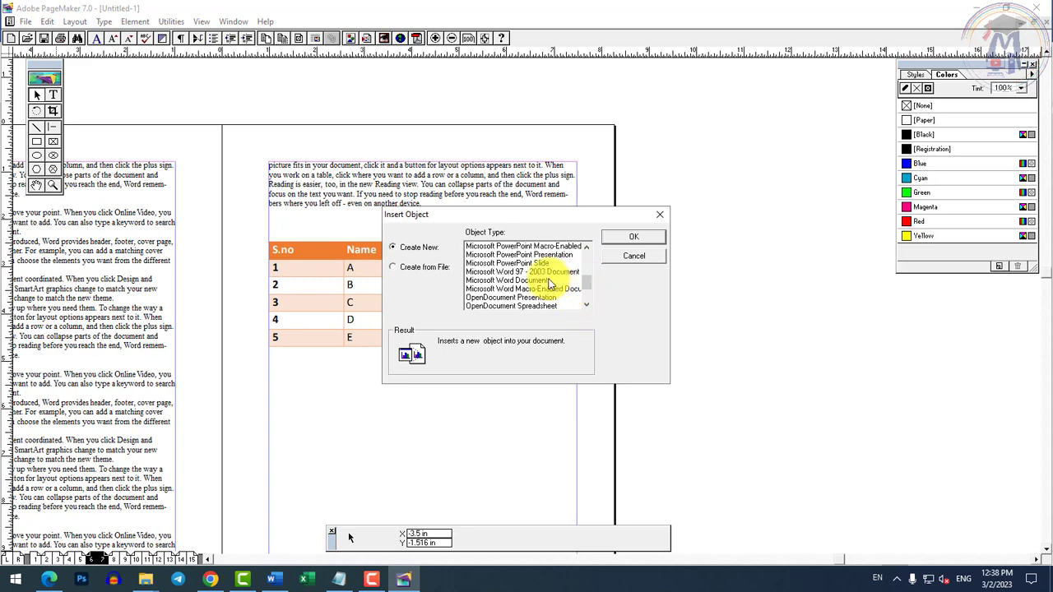
click(561, 280)
click(628, 236)
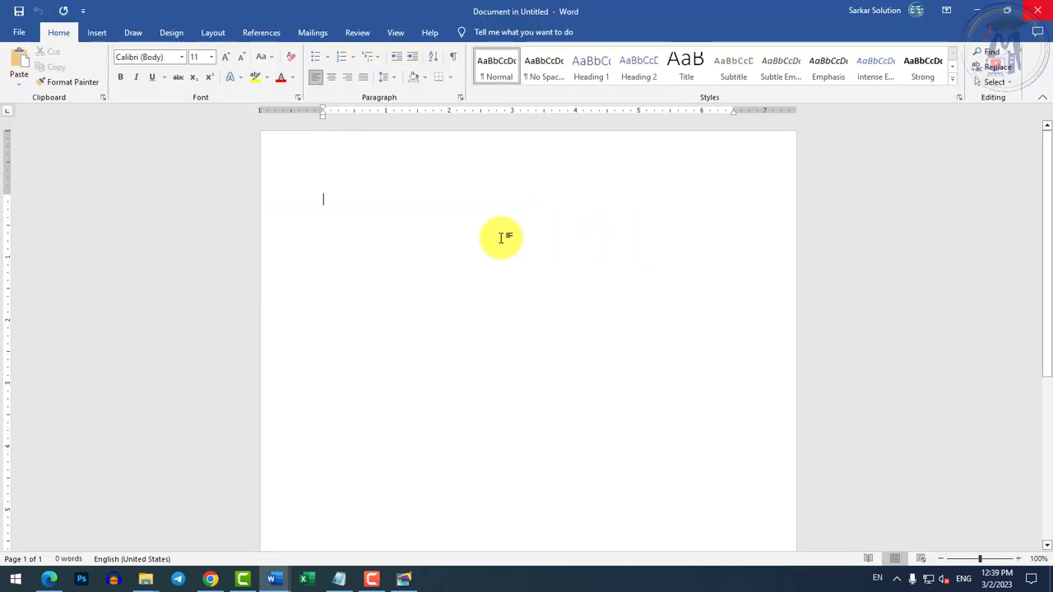
Insert a 3-D Pie chart into the blank Word object and close its data sheet with the sample sales data kept
click(101, 32)
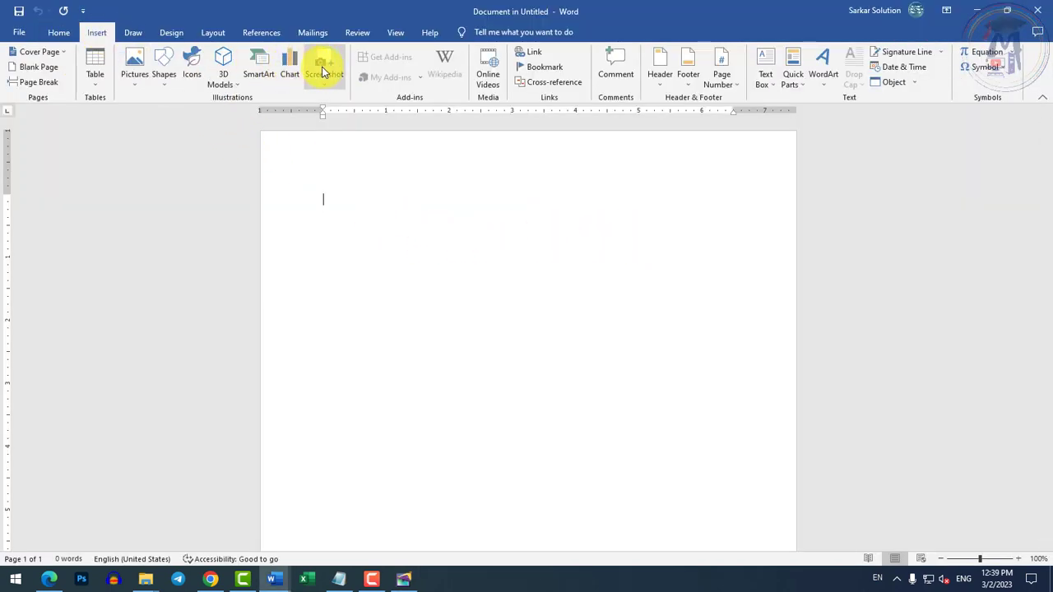
click(290, 67)
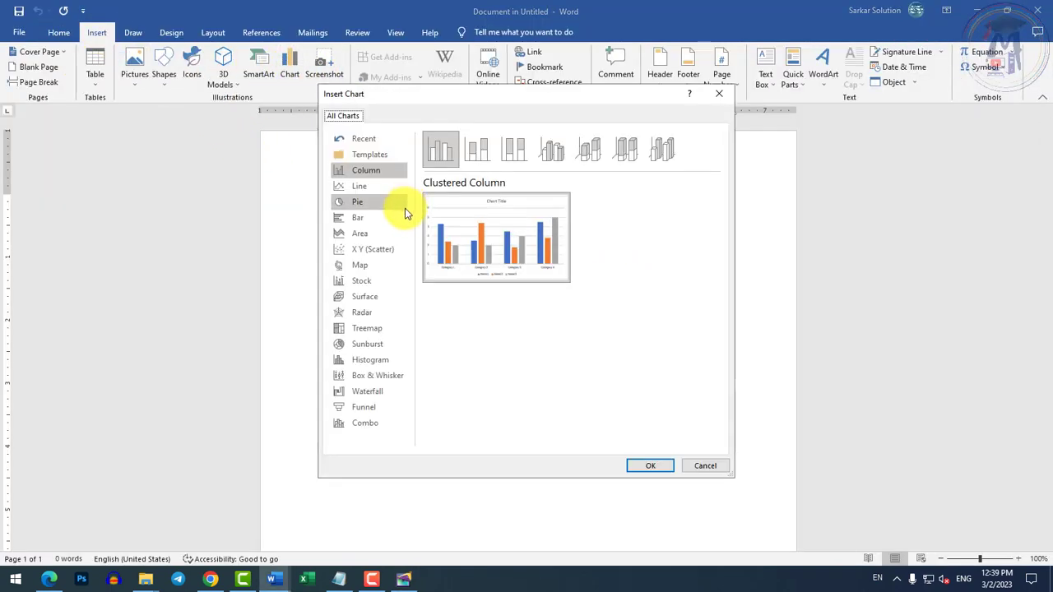
click(360, 206)
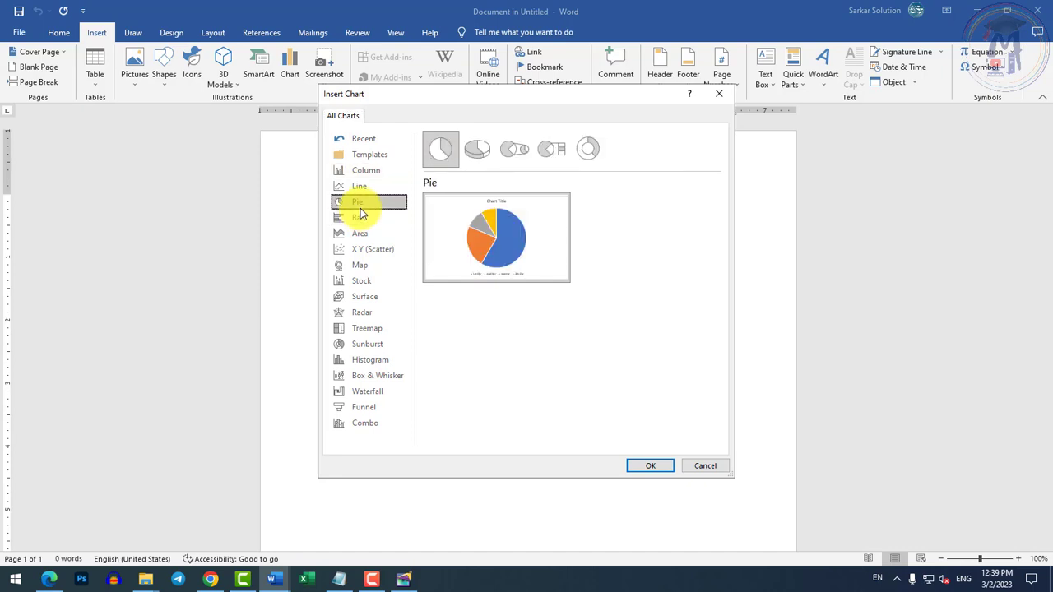
click(478, 155)
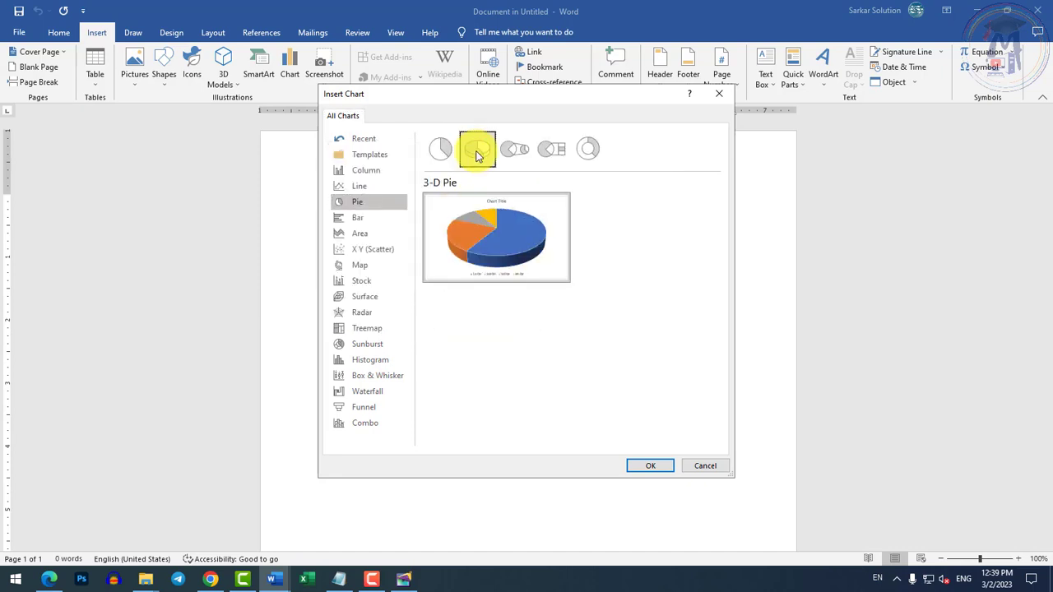
click(639, 466)
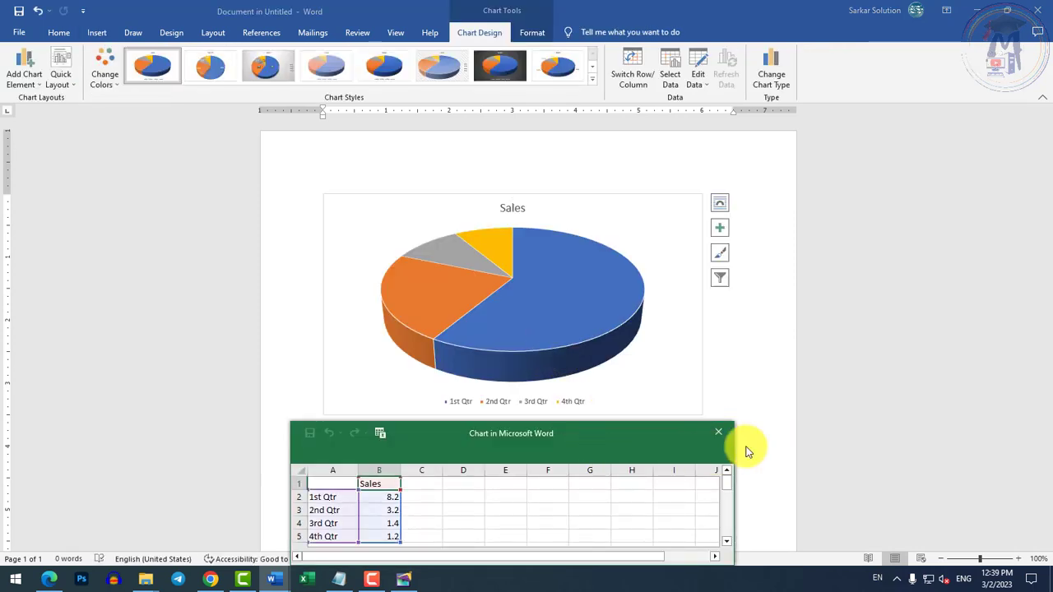
click(721, 434)
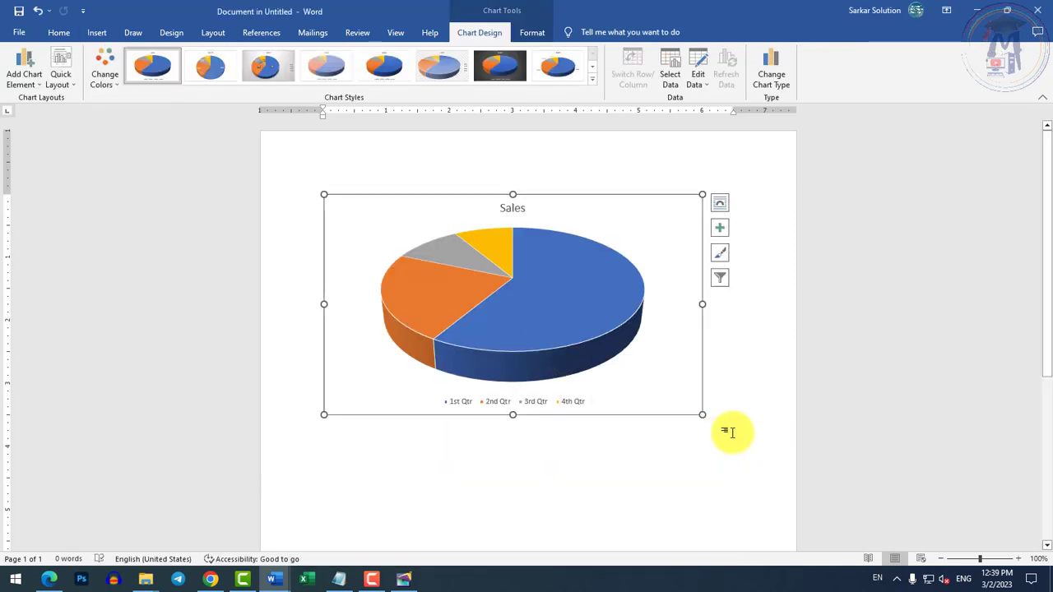
Apply the third chart style, with a grey gradient background and percentage labels, to the pie chart
click(731, 430)
click(550, 265)
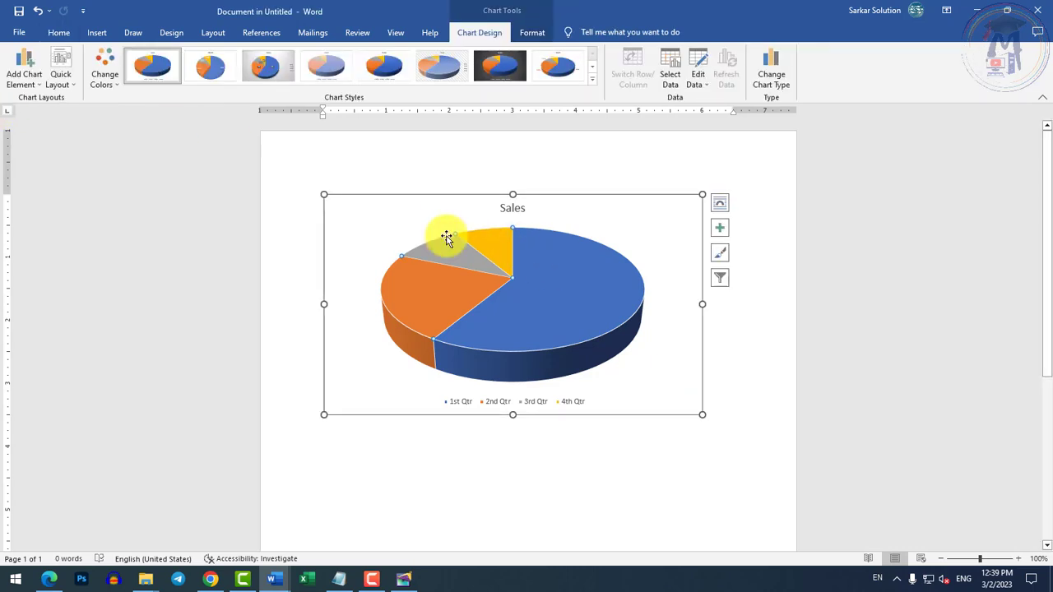
click(273, 66)
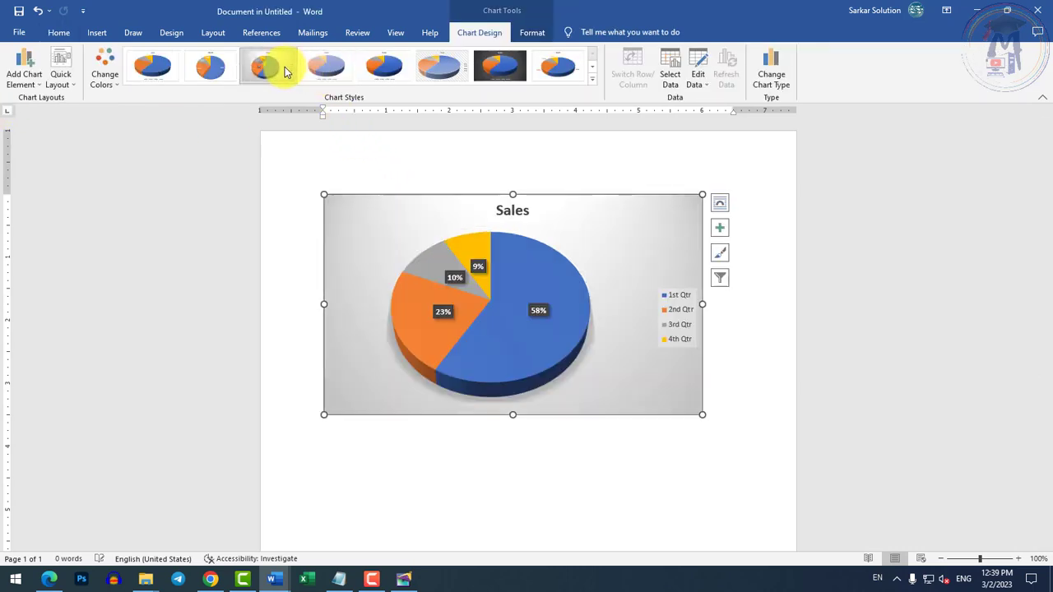
click(19, 32)
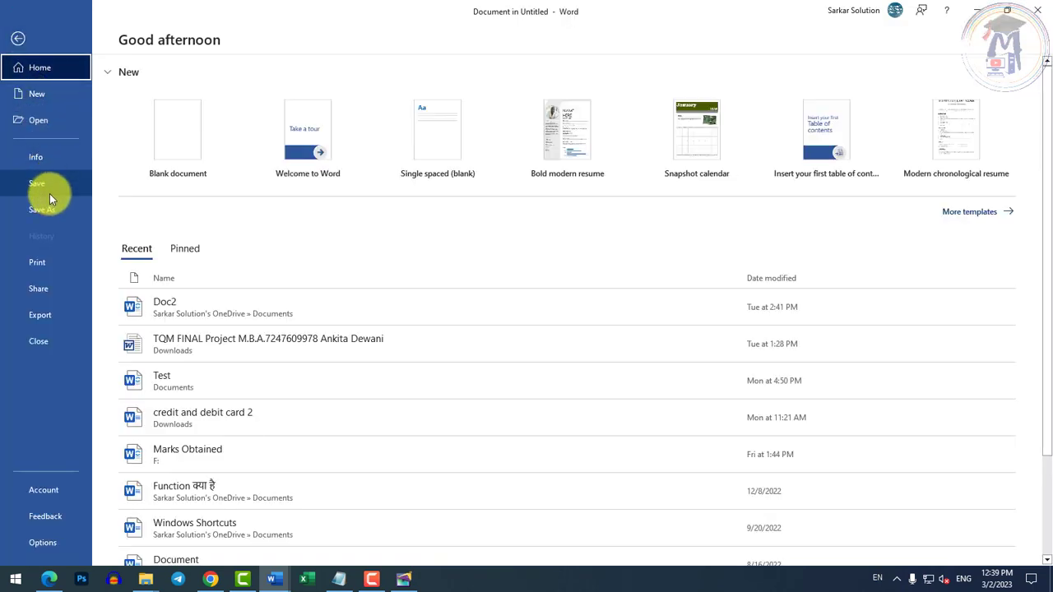
click(49, 193)
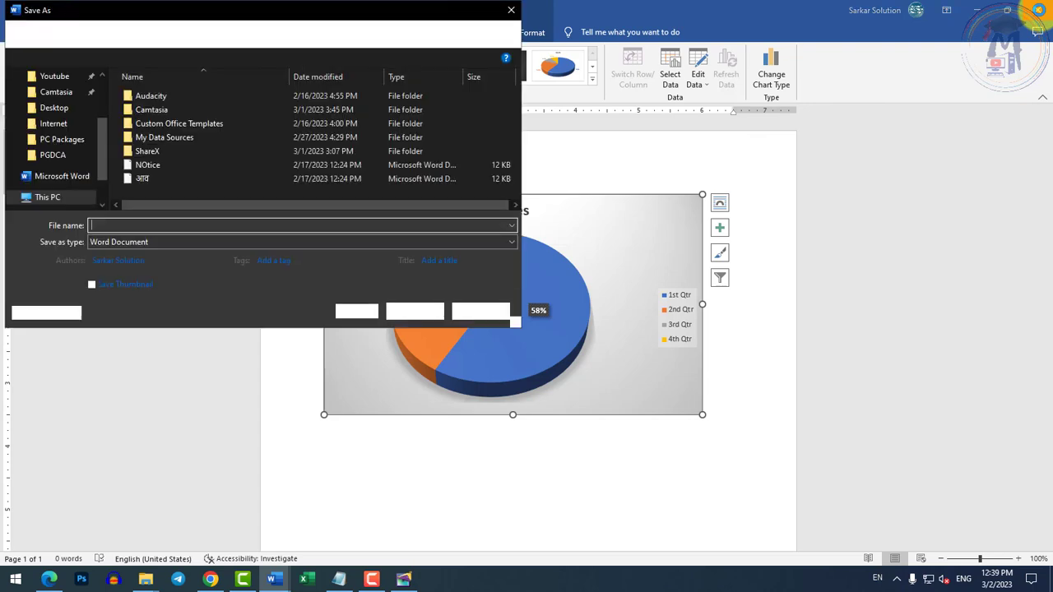
click(481, 311)
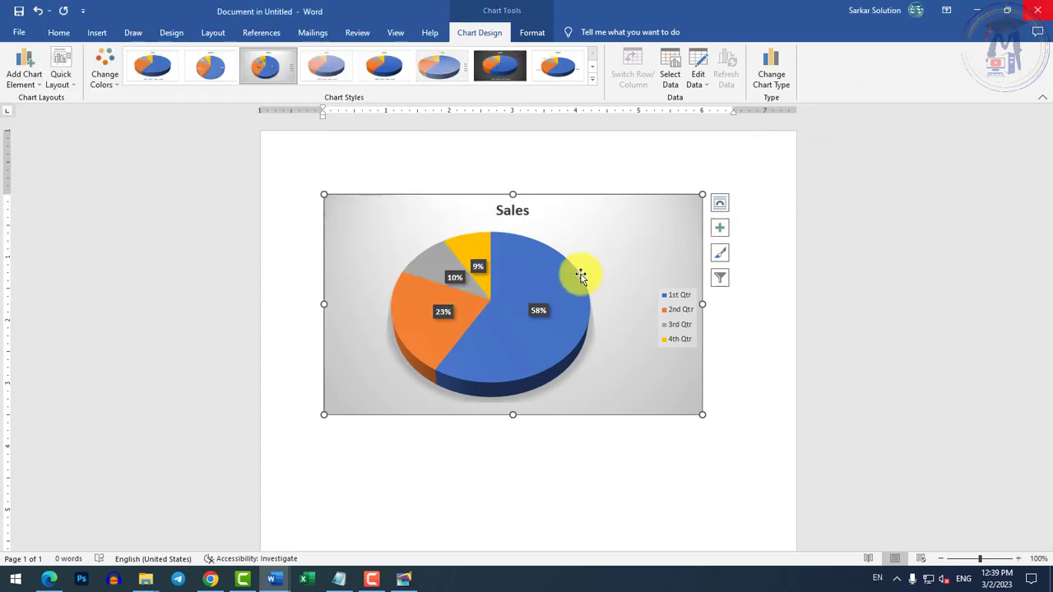
key(F12)
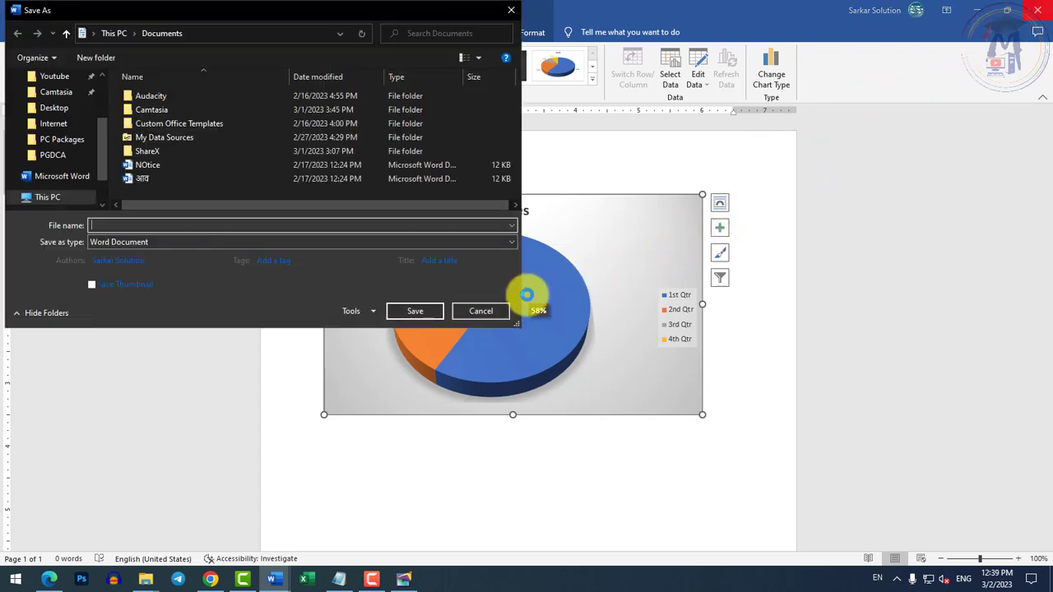
click(467, 311)
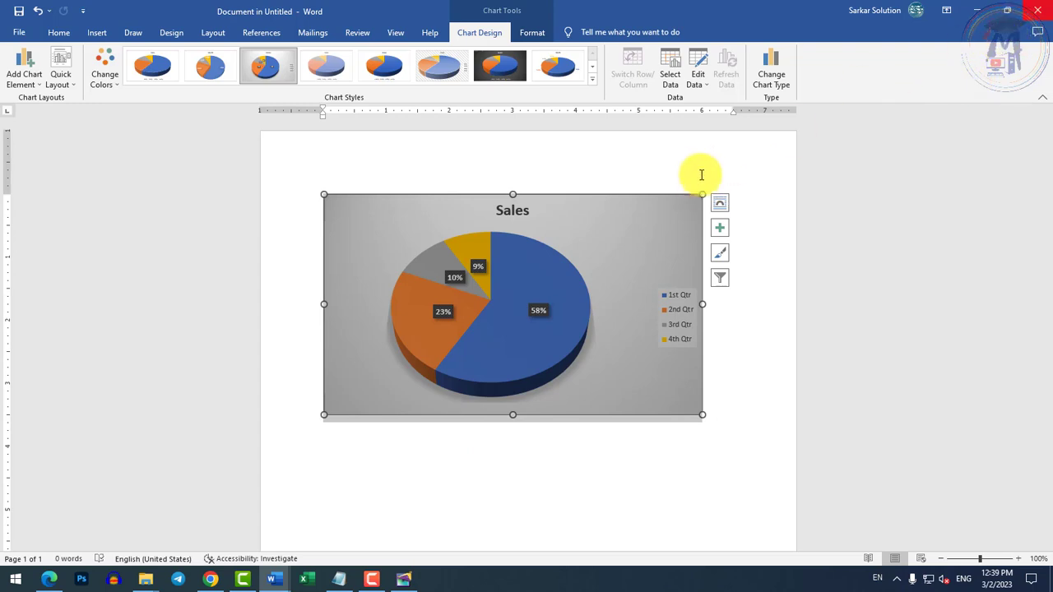
Save the pie chart document as abc and switch back to PageMaker
click(403, 581)
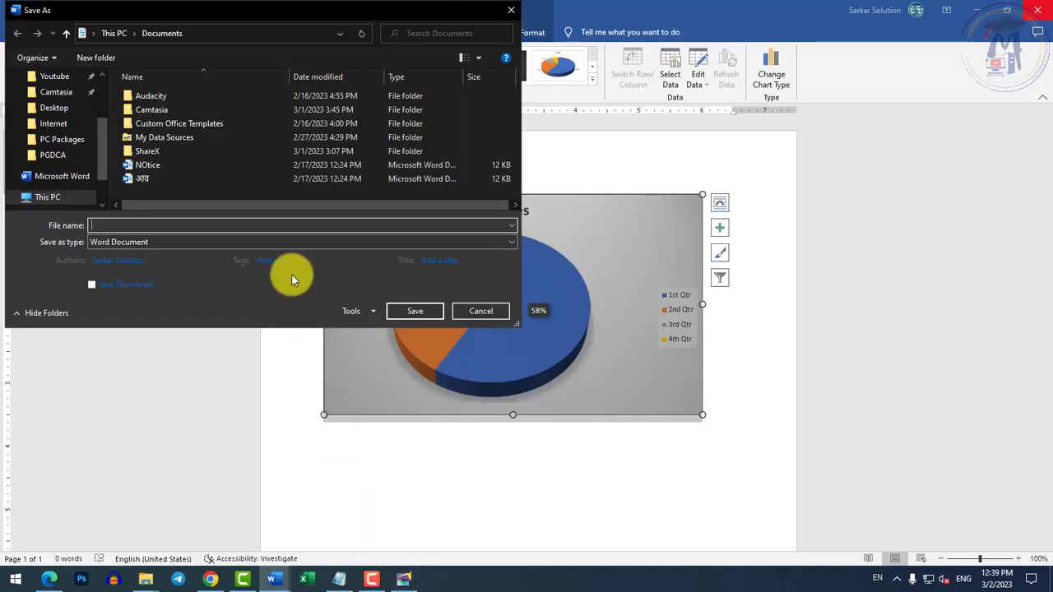
text(abc)
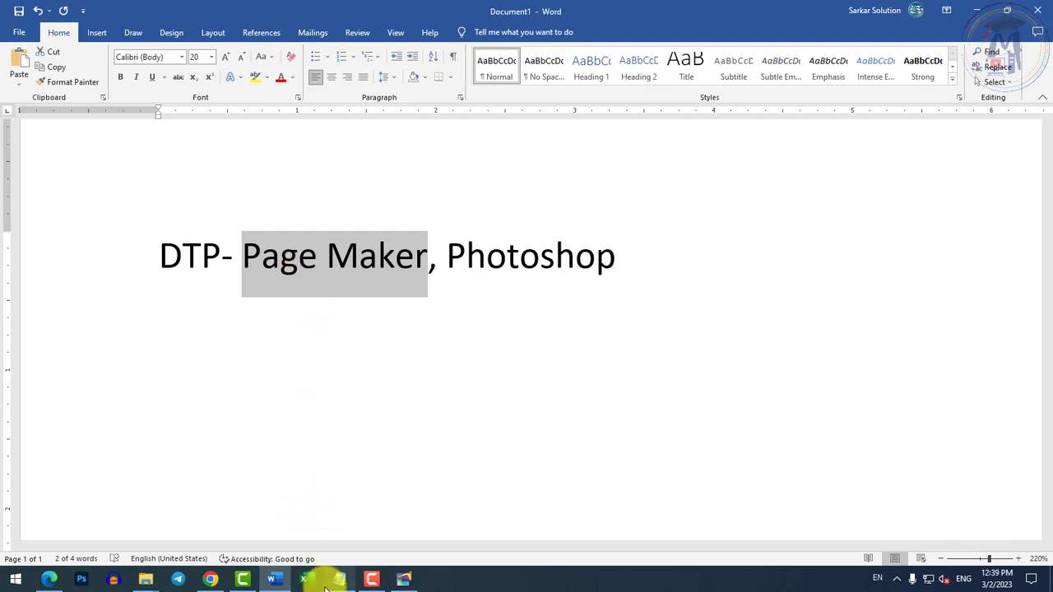
click(404, 580)
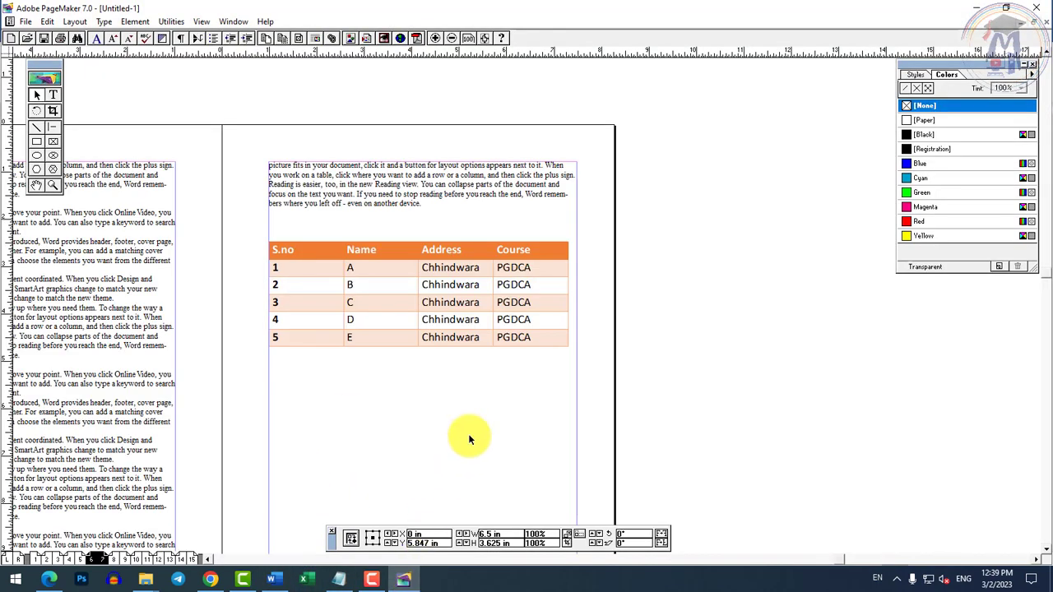
Insert a new Microsoft Excel Chart object into the publication on pages 6 and 7
click(467, 433)
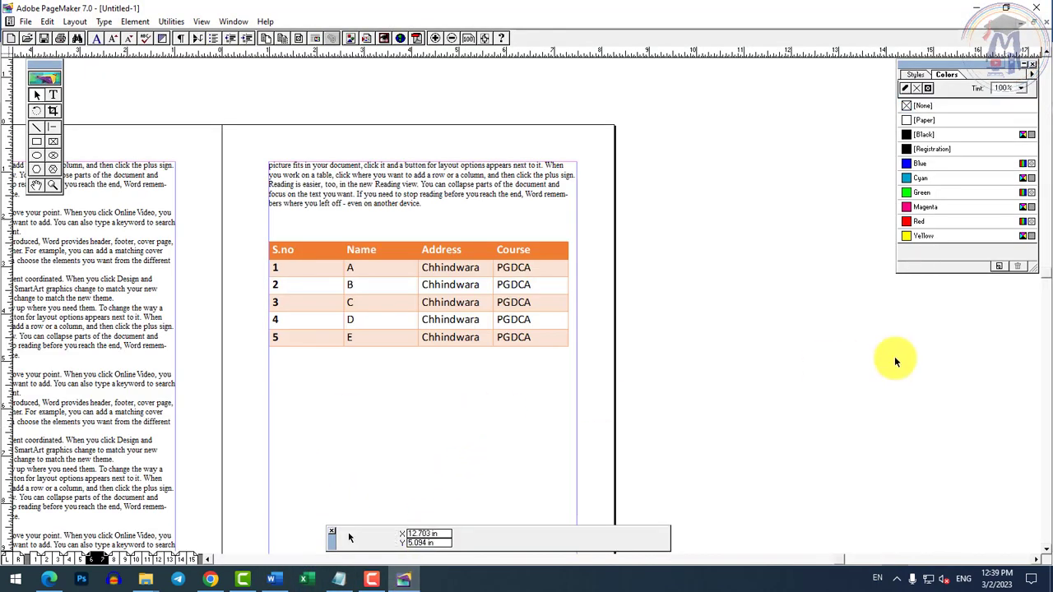
click(1044, 552)
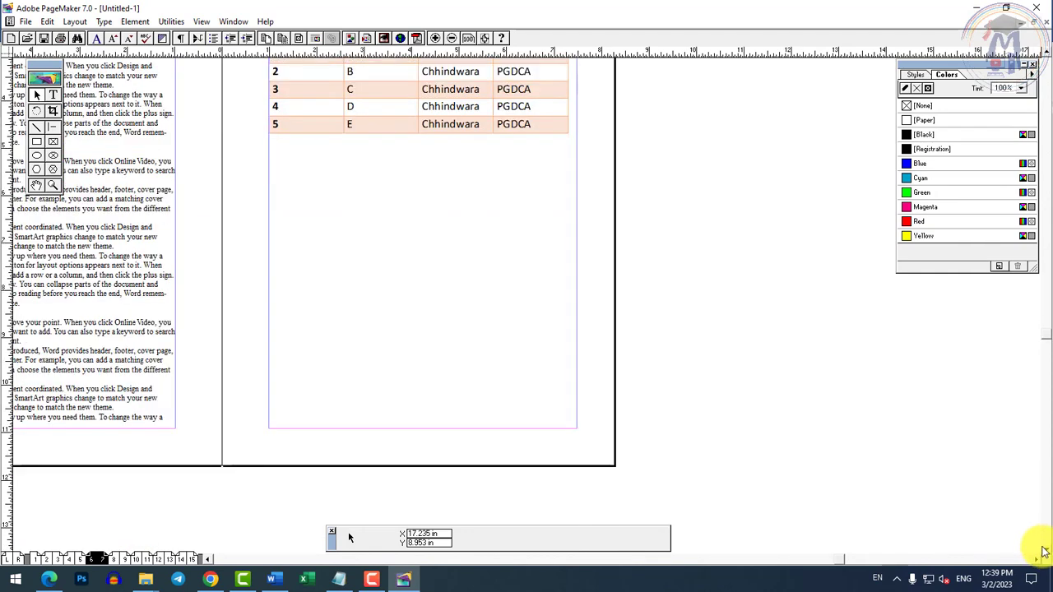
click(47, 22)
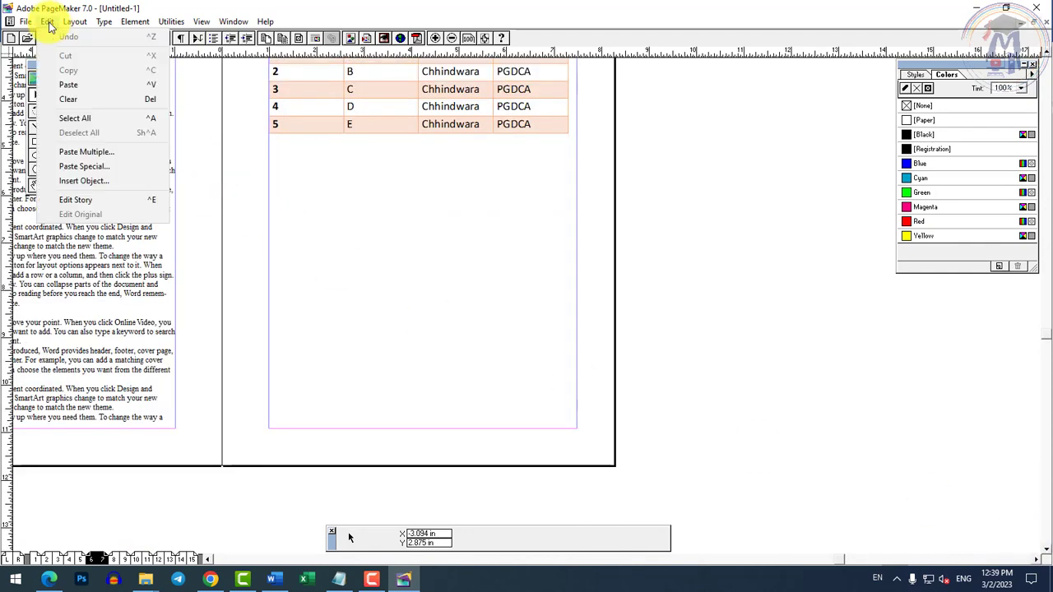
click(96, 184)
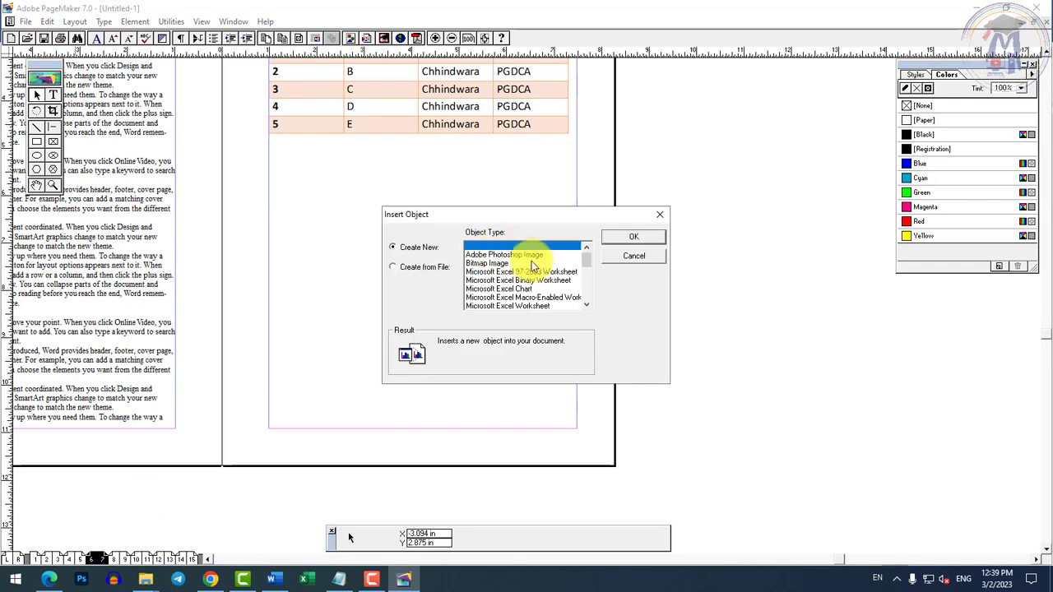
click(534, 298)
key(Up)
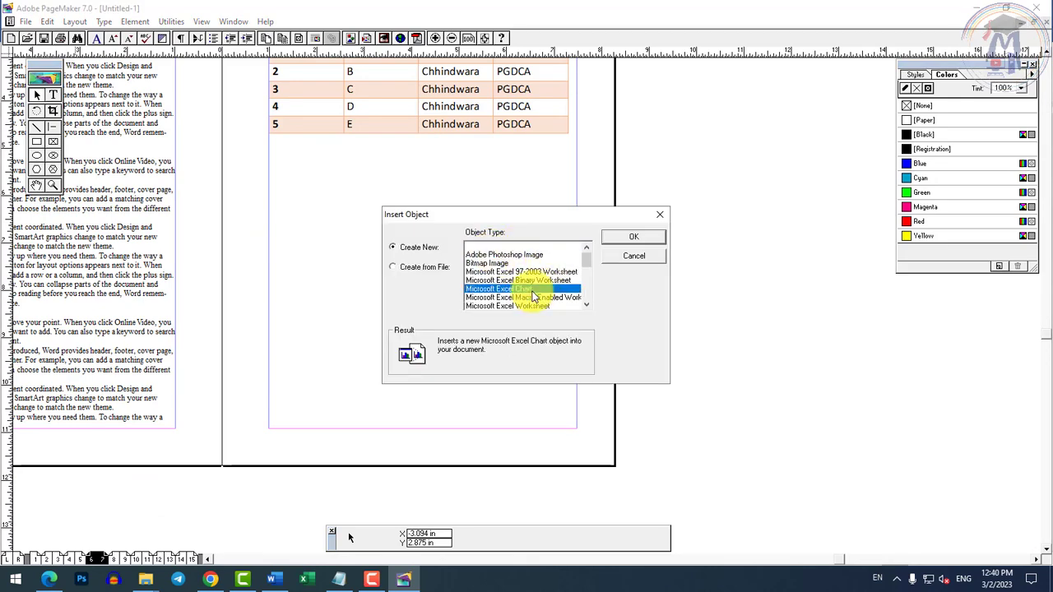
click(614, 238)
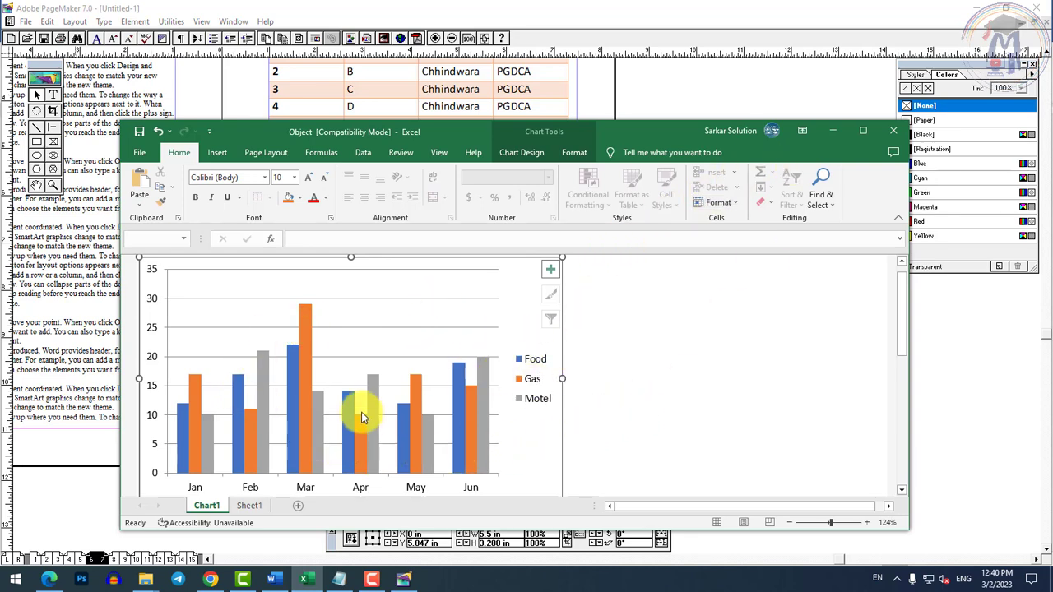
Save the column chart, close Excel, and move the chart below the table at page 7's inner margin
click(140, 153)
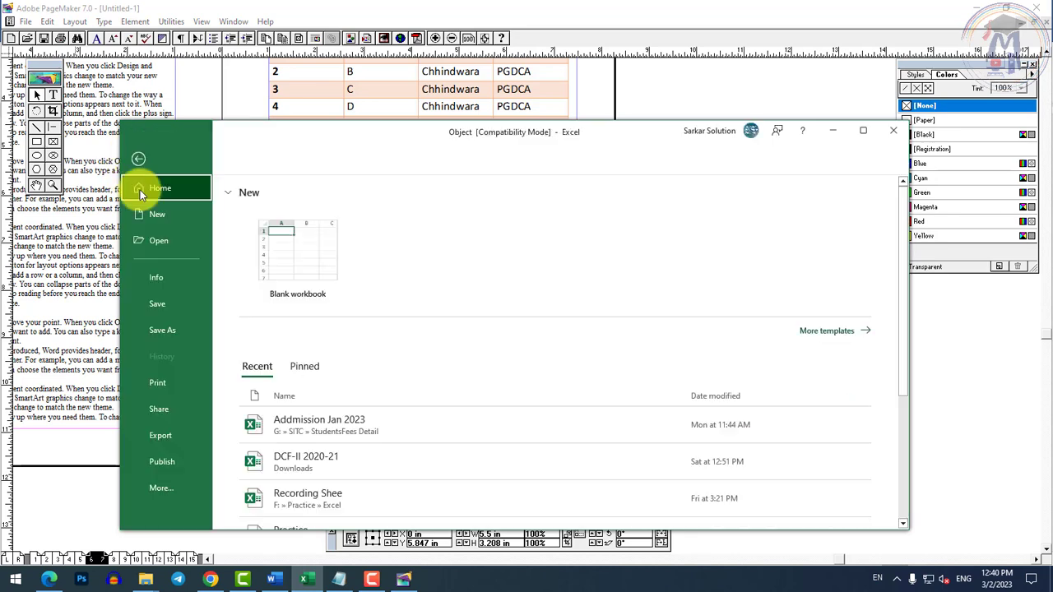
click(156, 301)
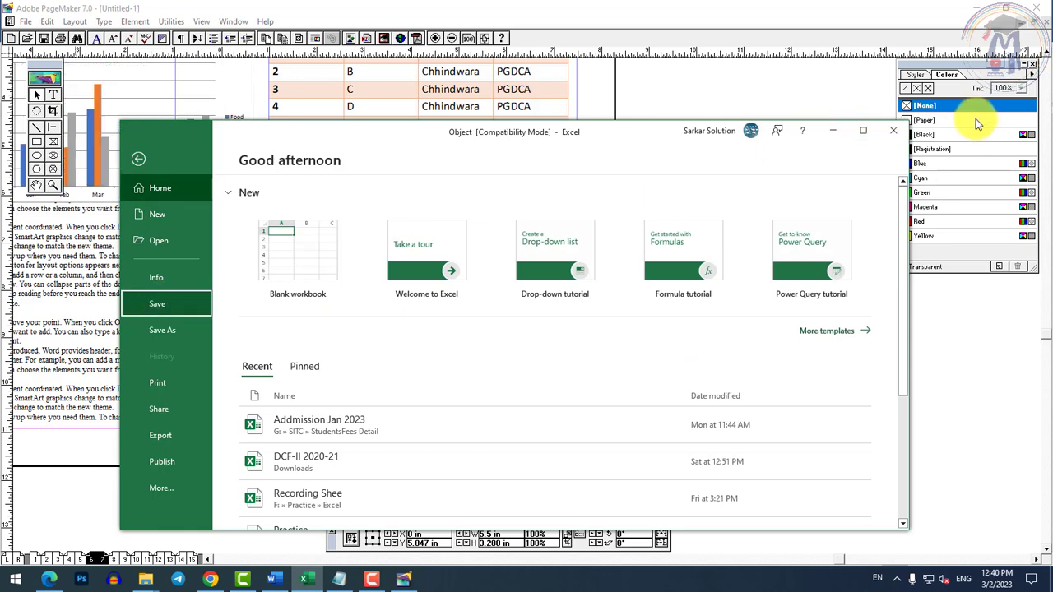
click(893, 130)
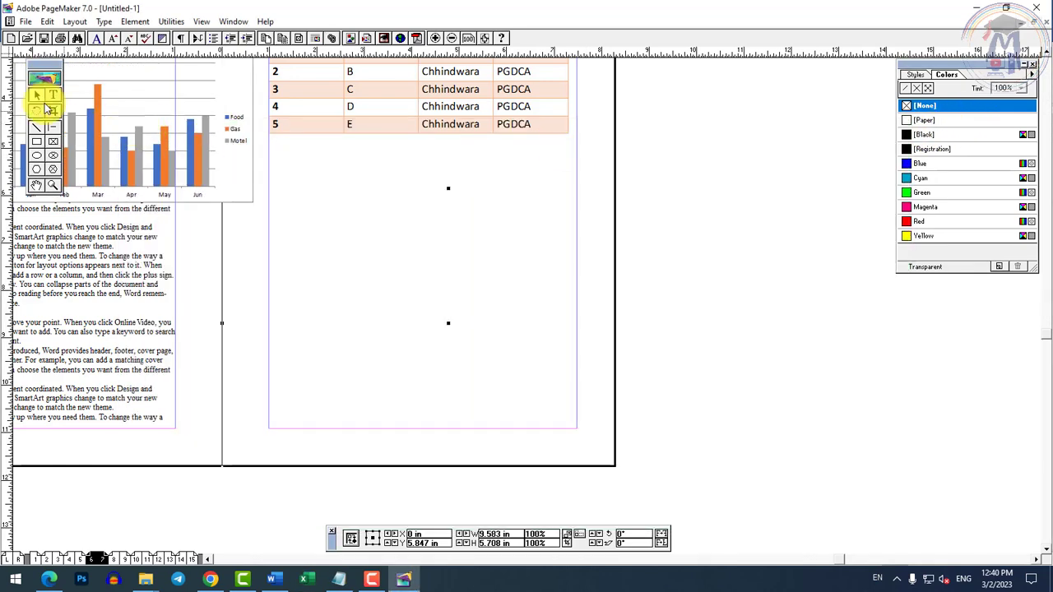
drag(115, 148, 381, 261)
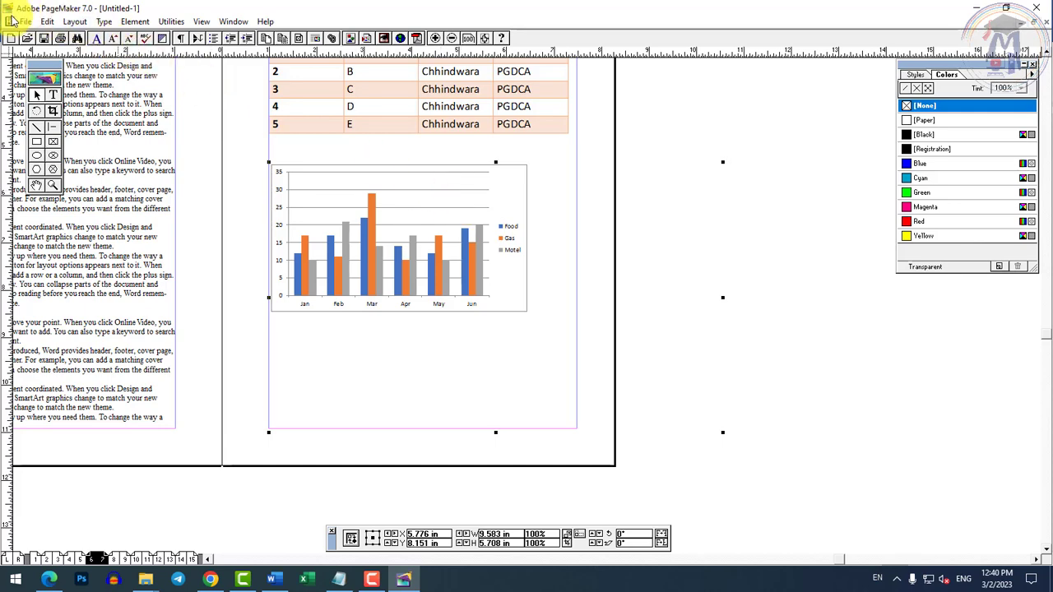
Examine the object types available for insertion in PageMaker, from Excel and PowerPoint to Word and OpenDocument formats
click(47, 22)
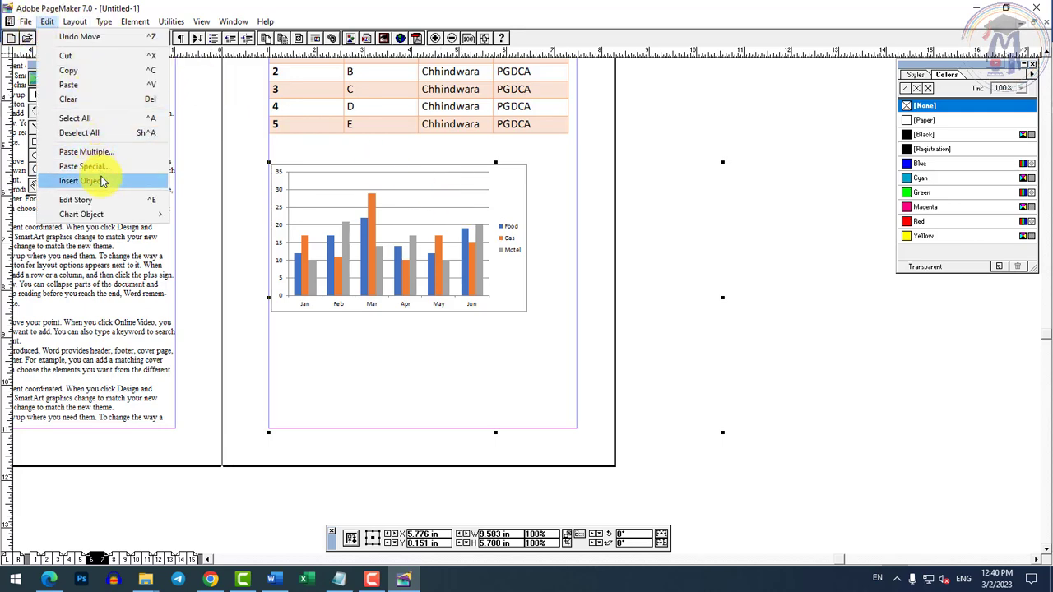
click(363, 196)
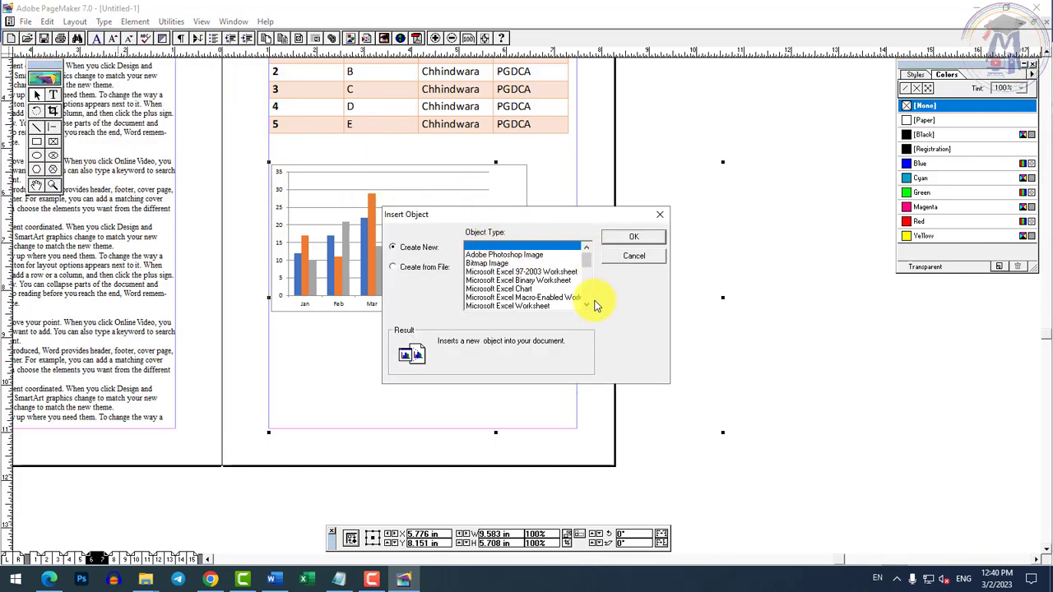
click(588, 305)
click(589, 304)
click(589, 304)
click(589, 304)
click(589, 305)
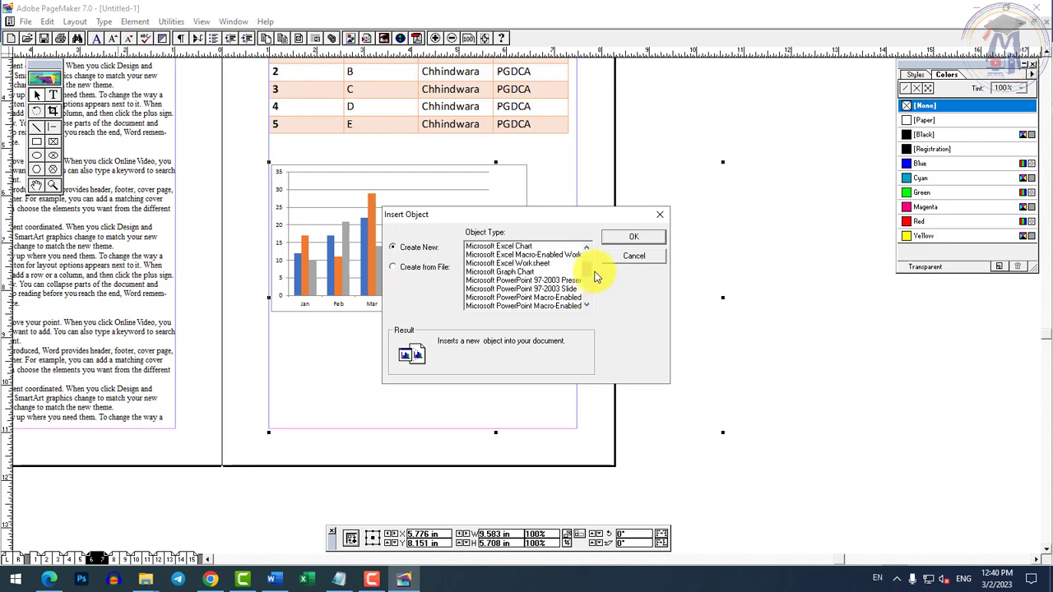
drag(589, 270, 589, 288)
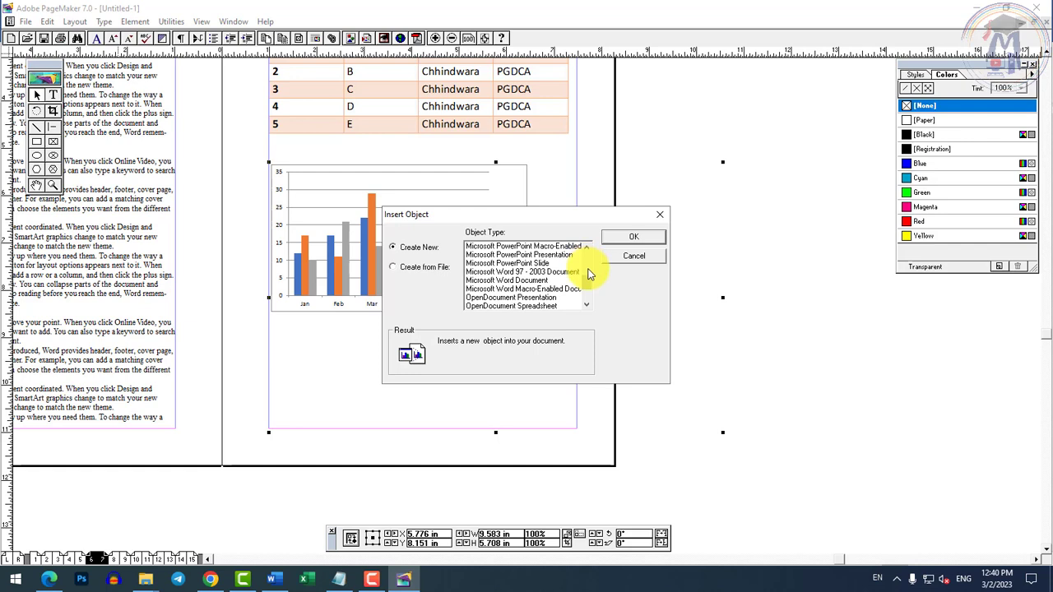
scroll(587, 277, up, 2)
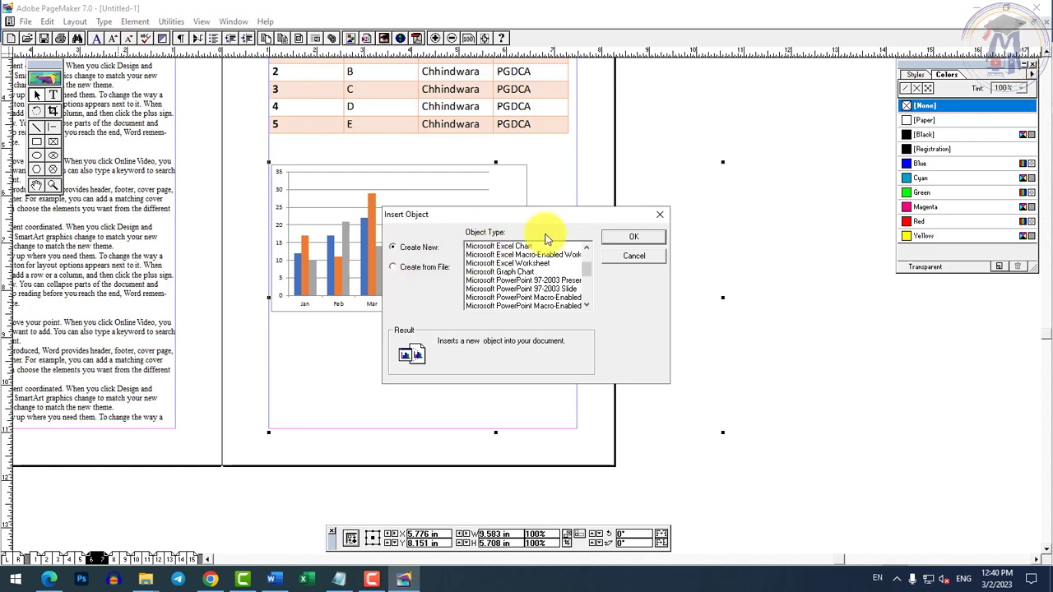
click(634, 239)
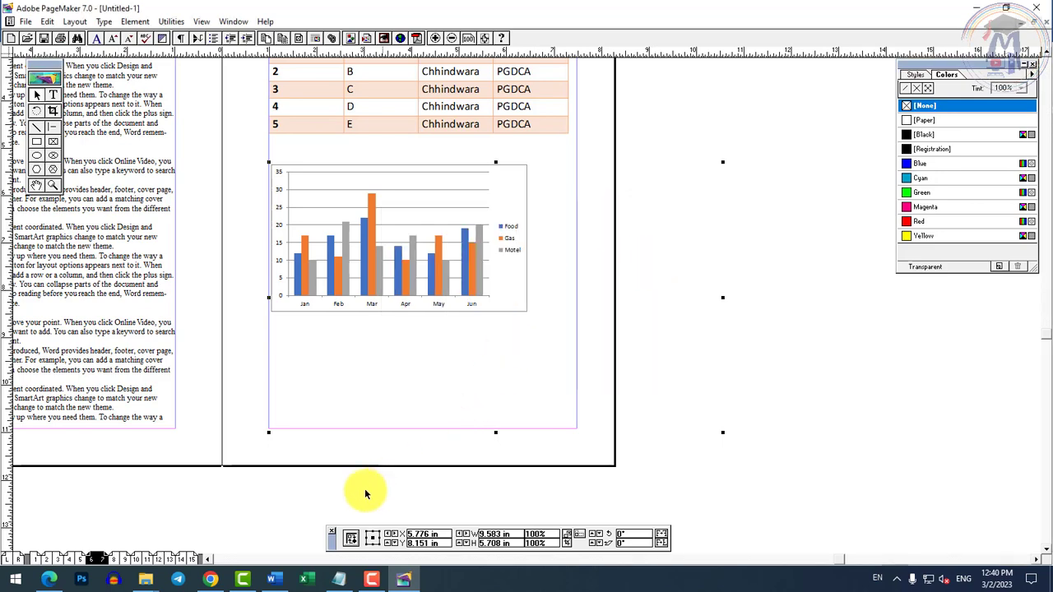
Switch to Word to examine the object types it can insert, and close the Word document without saving
click(274, 579)
click(512, 319)
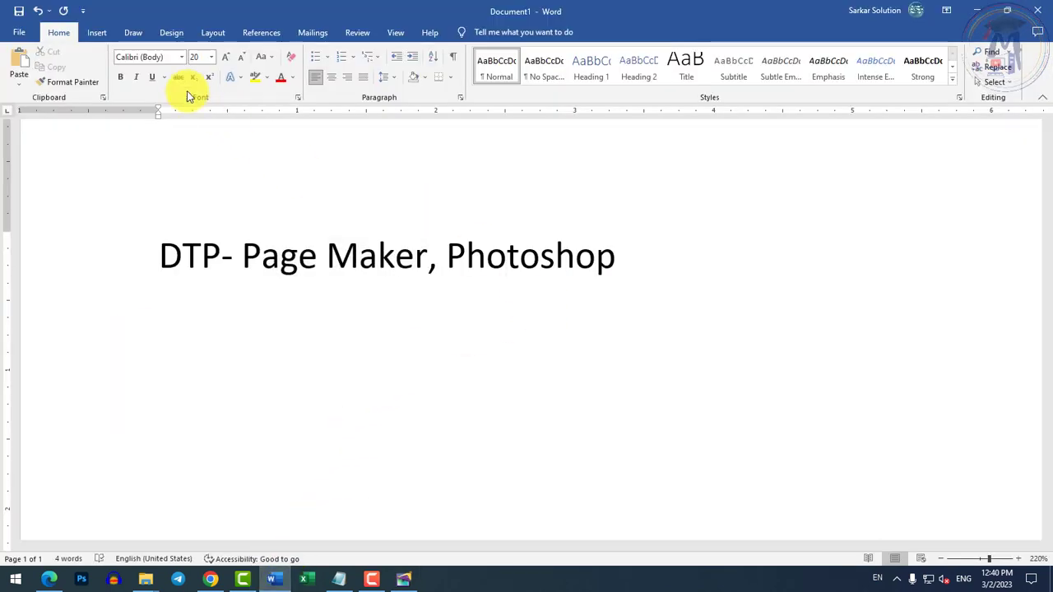
click(96, 33)
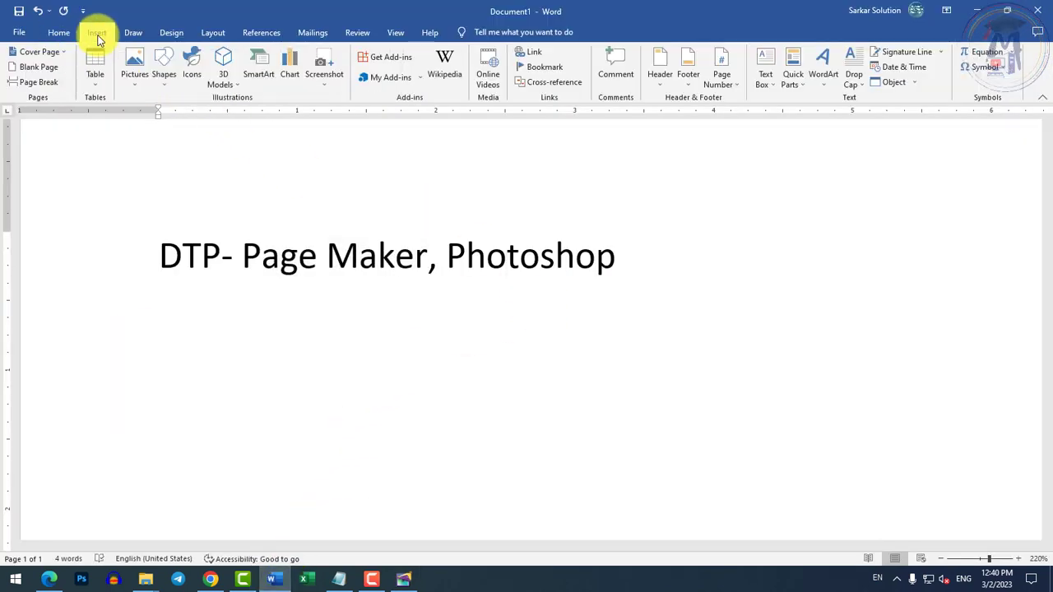
click(908, 85)
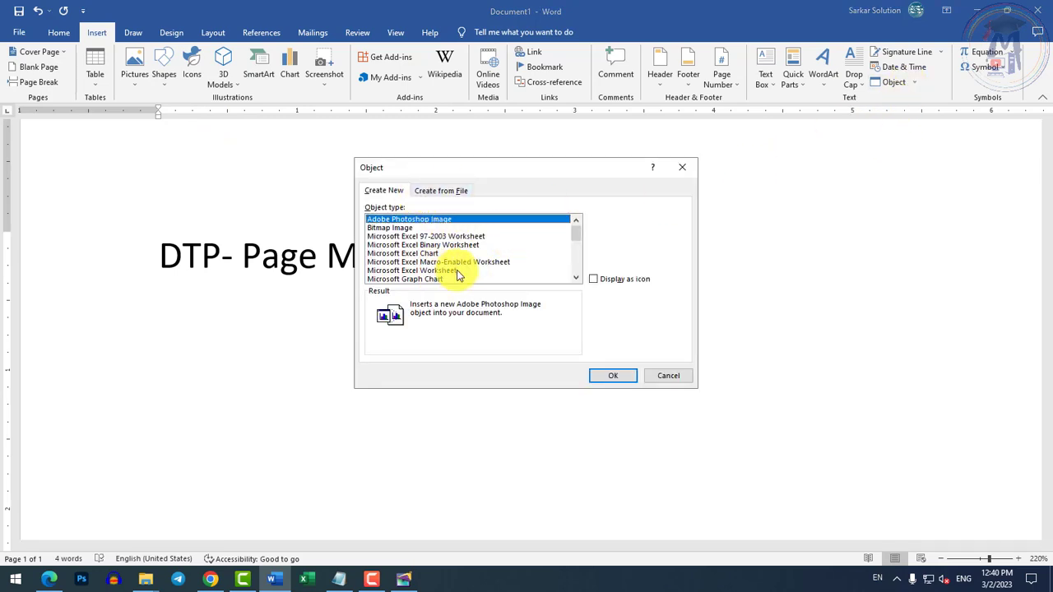
scroll(437, 274, down, 5)
scroll(440, 273, up, 5)
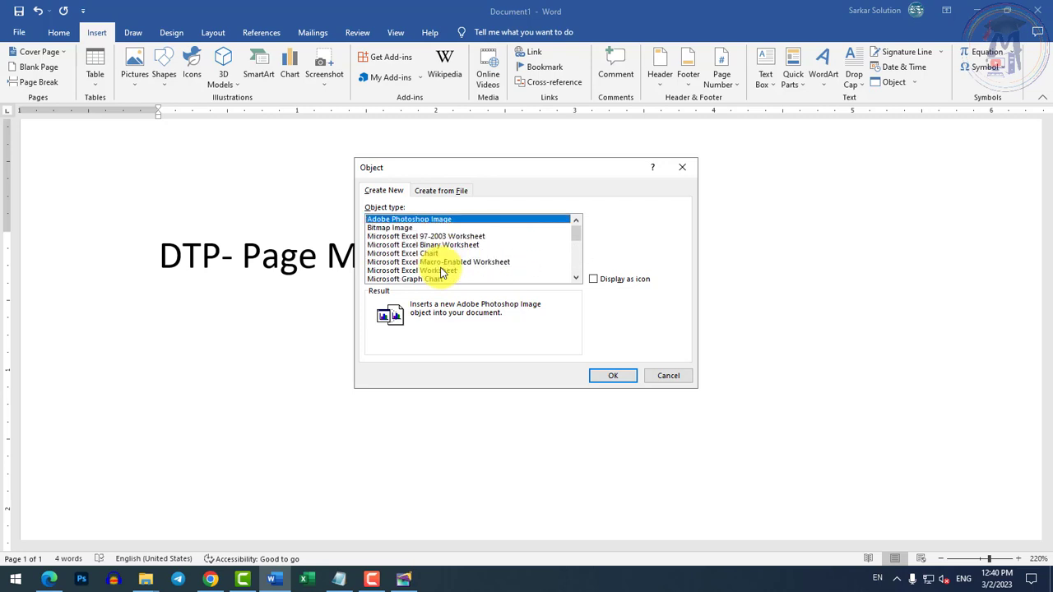
scroll(441, 273, down, 5)
click(685, 381)
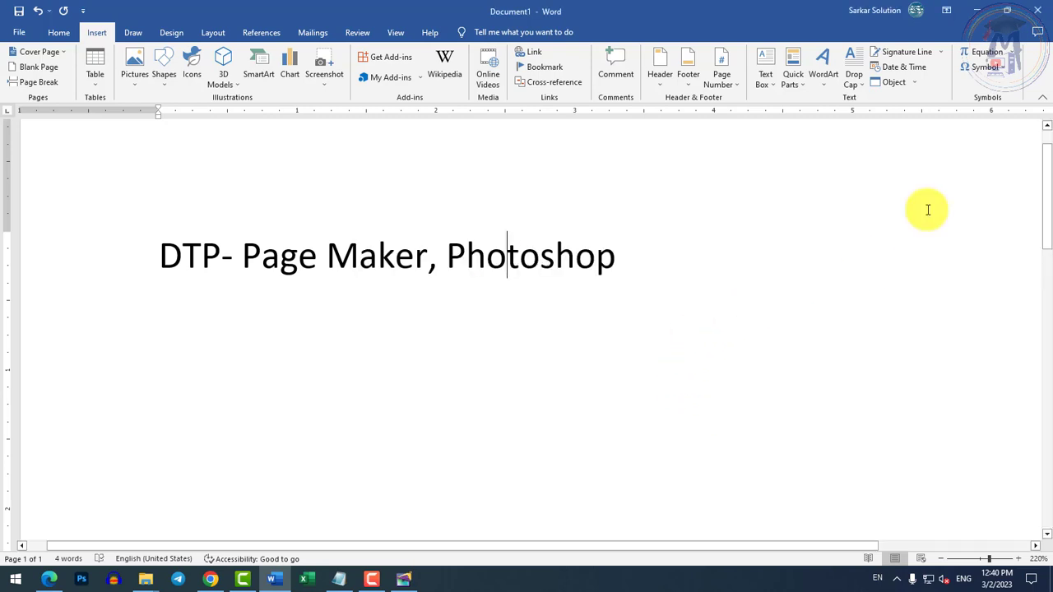
click(1037, 10)
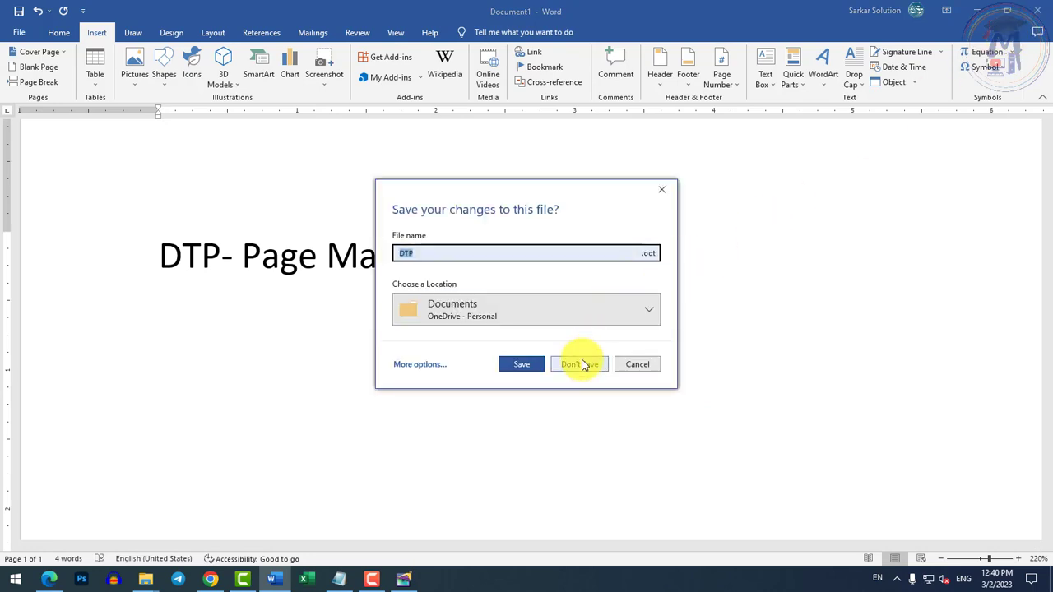
click(579, 364)
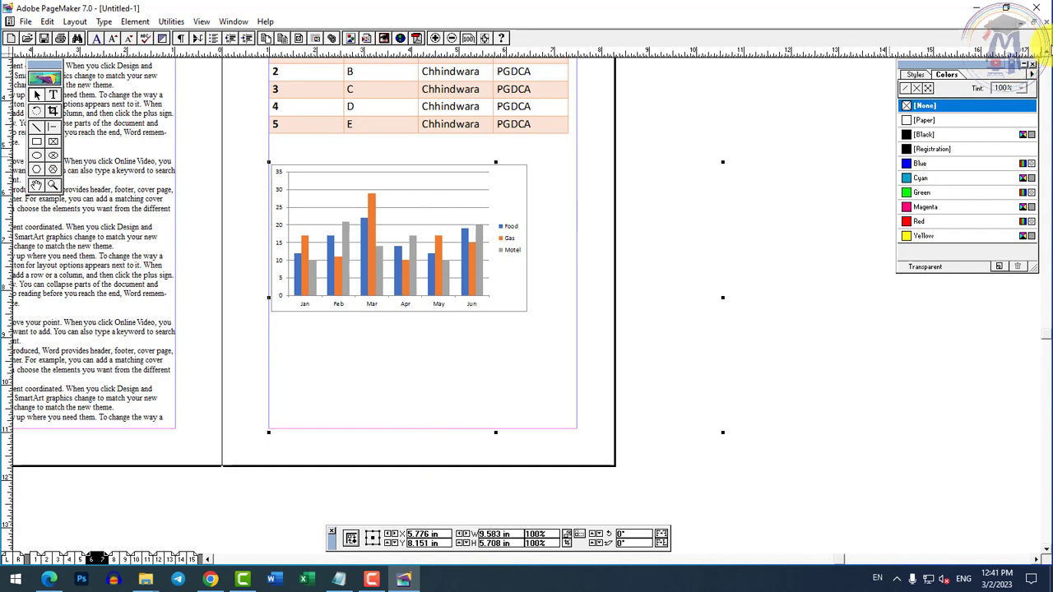
Open the embedded table on page 7 for editing in Word
scroll(1043, 62, up, 5)
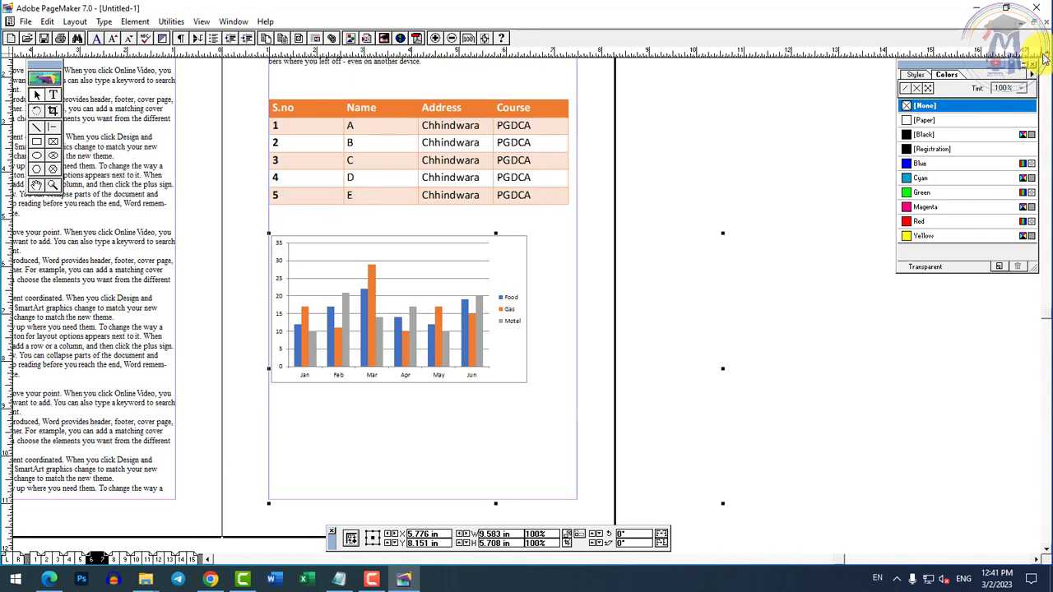
click(412, 217)
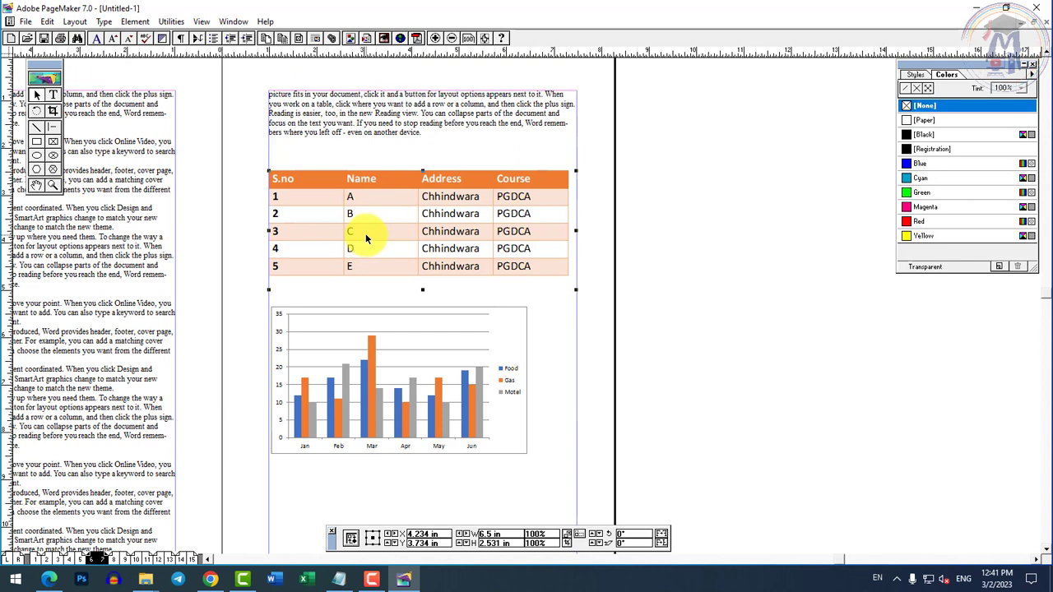
click(47, 21)
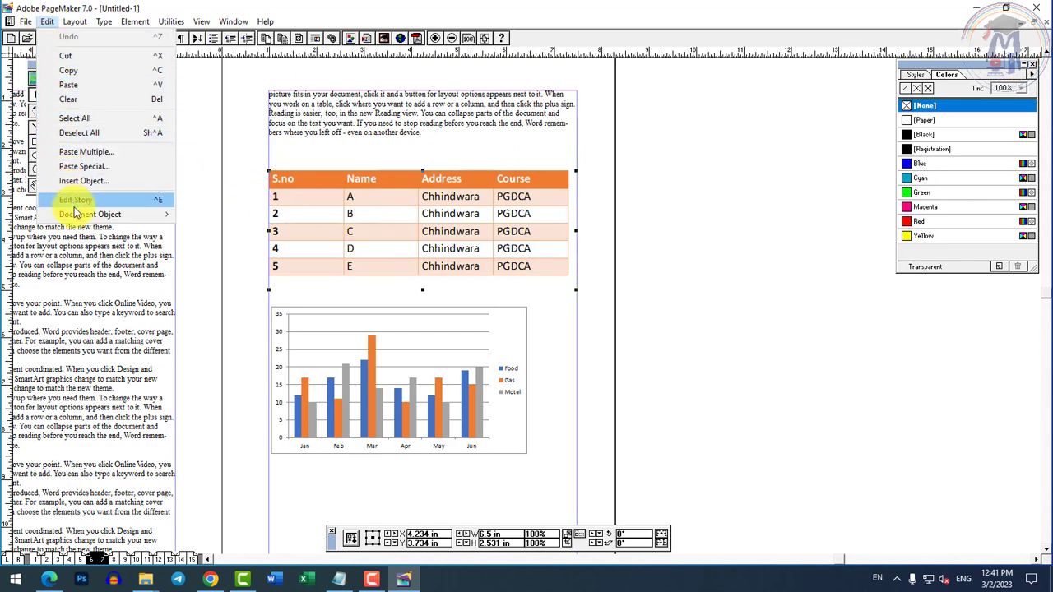
mouse_move(74, 218)
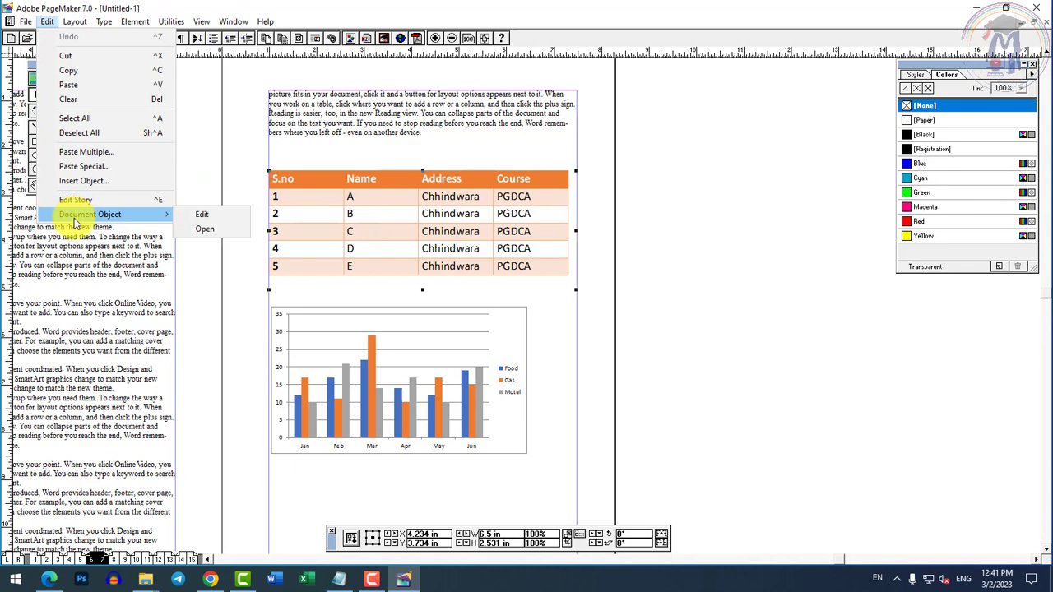
click(201, 227)
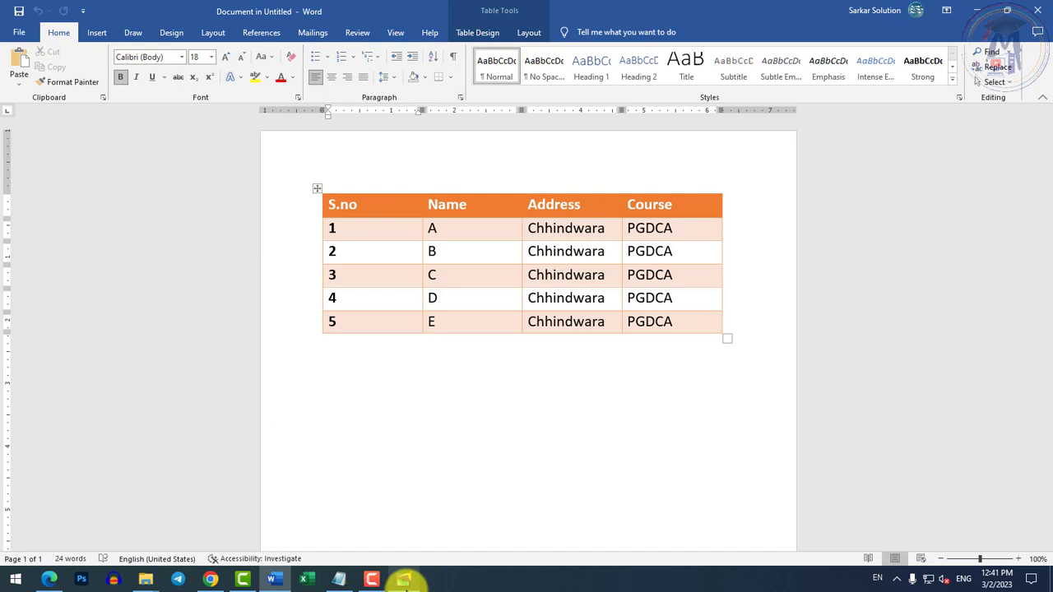
Add an empty row at the end of the table, below row 5
click(457, 235)
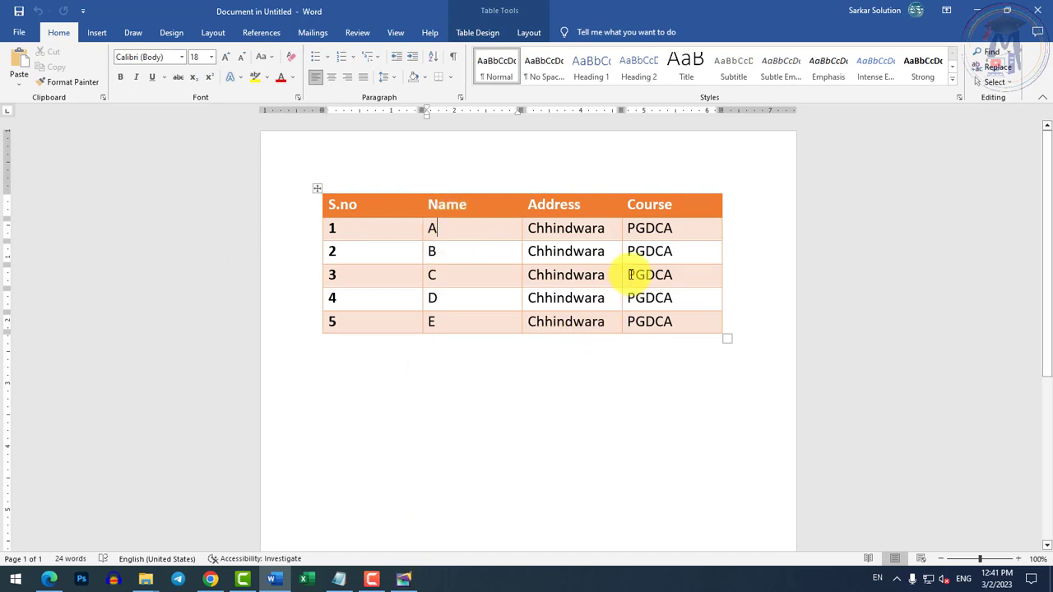
click(367, 336)
click(367, 320)
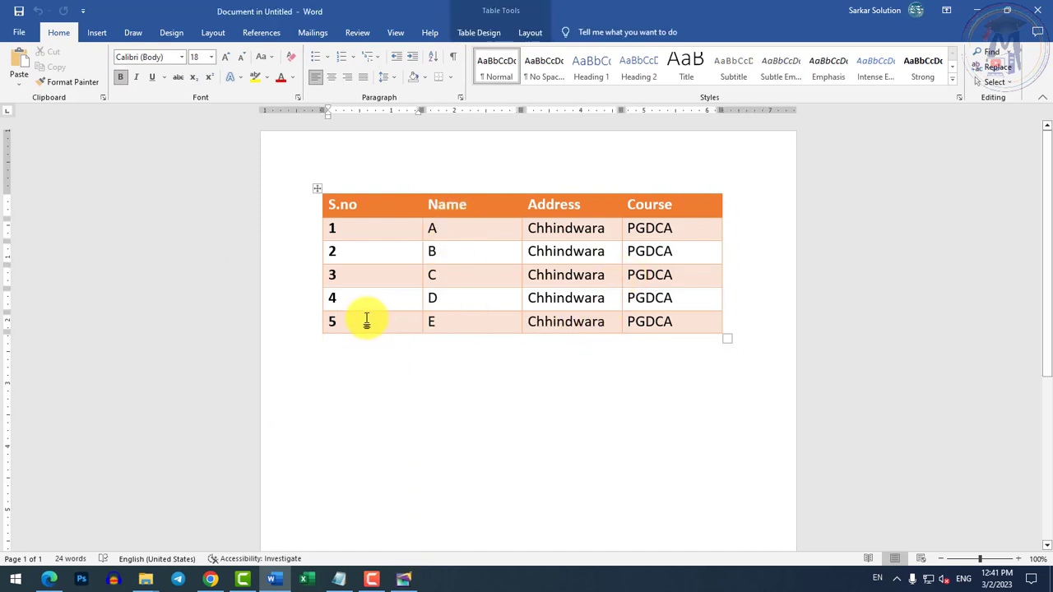
key(Tab)
key(Tab)
key(Tab)
key(Tab)
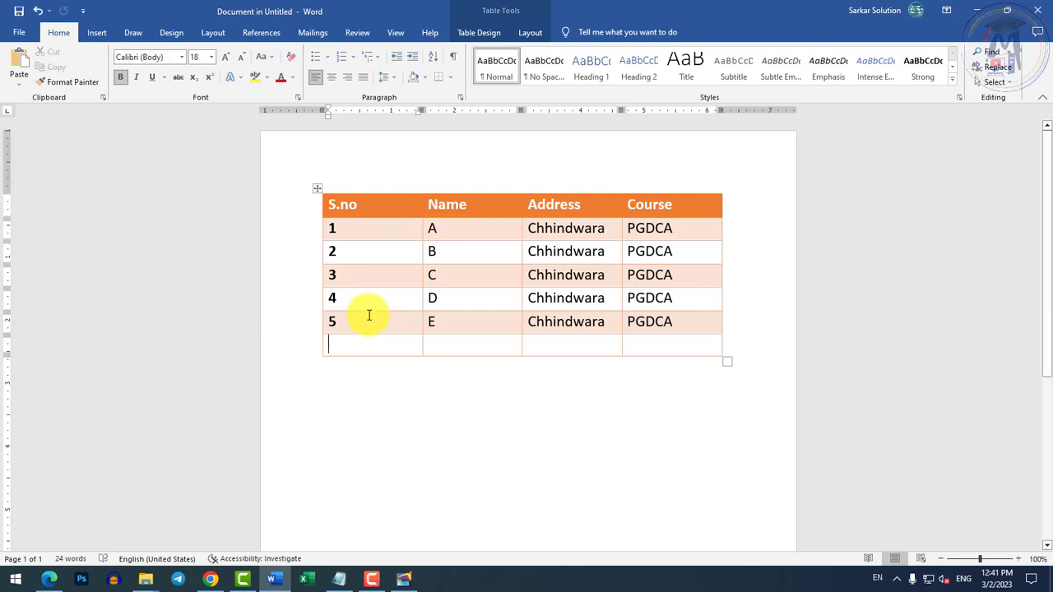
Fill the new table row with 6, F, Chhindwara and DCA
text(6)
key(Tab)
text(F)
key(Tab)
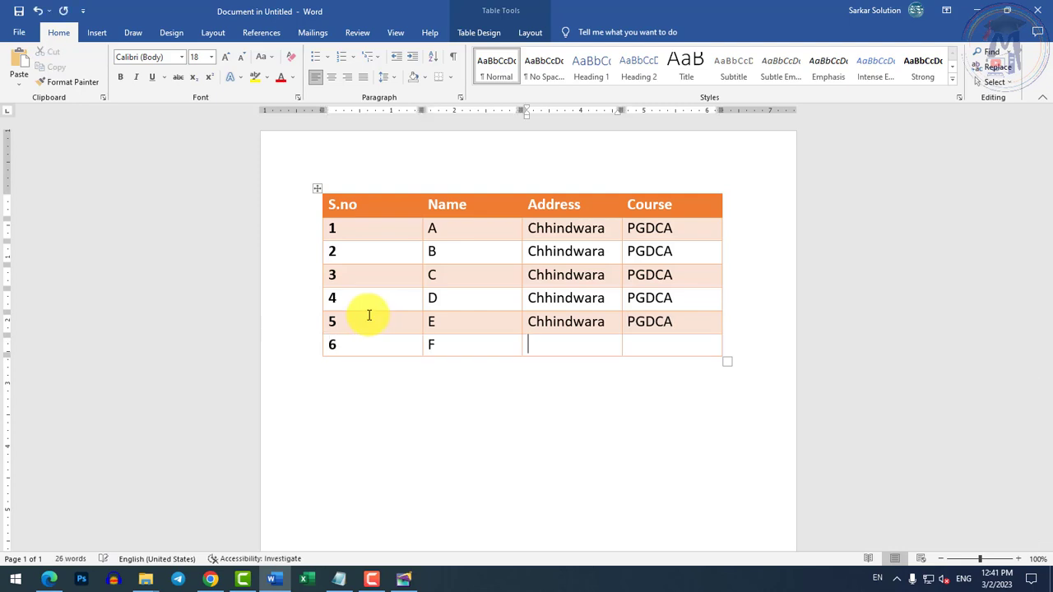
text(Chhindwara)
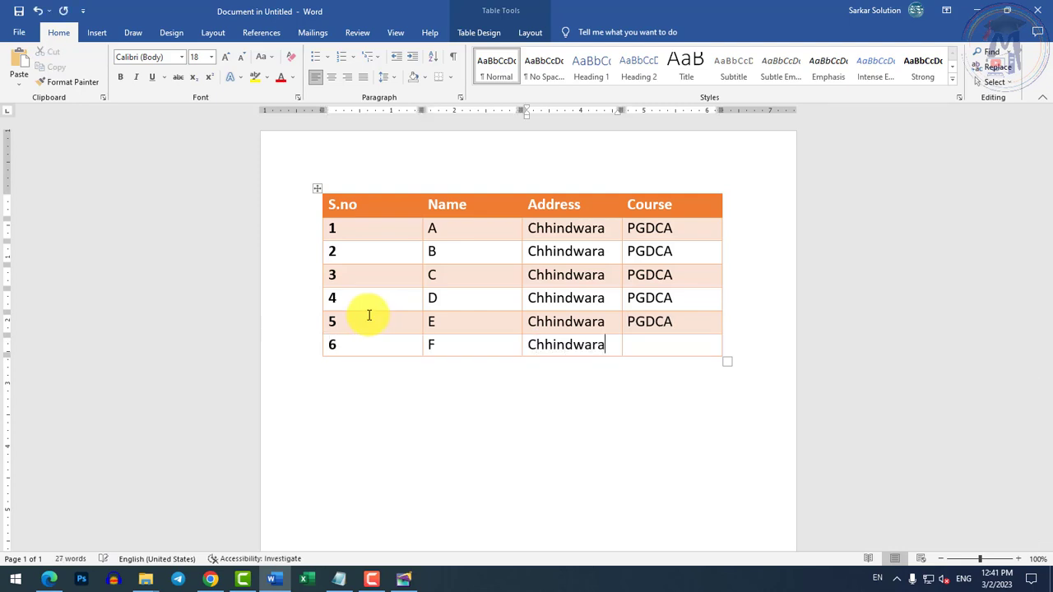
key(Tab)
text(DCA)
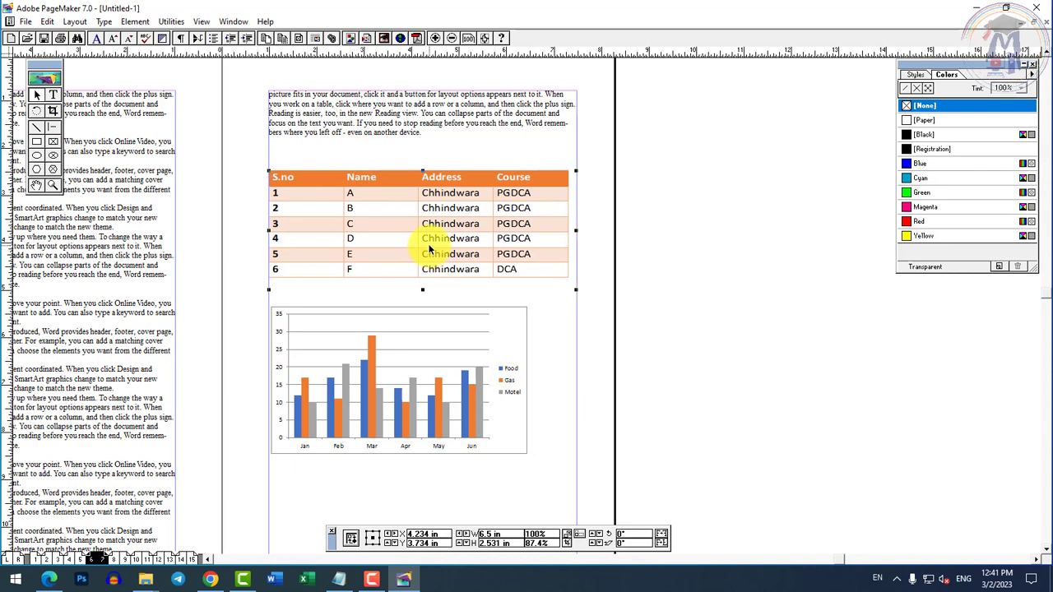
Open the column chart object below the table in Excel, close Excel, and delete the chart from page 7
click(421, 397)
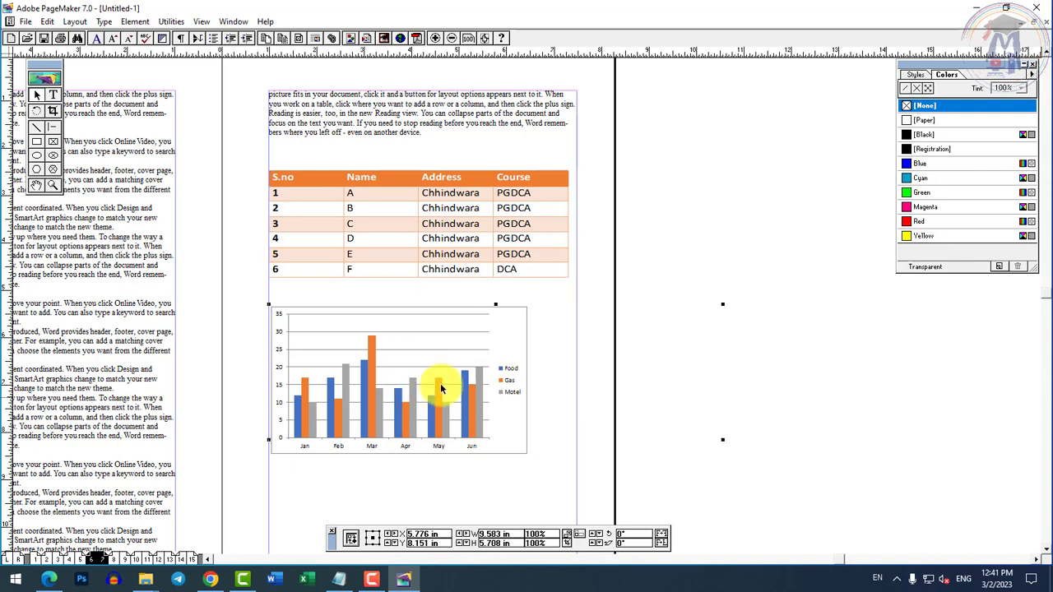
click(48, 22)
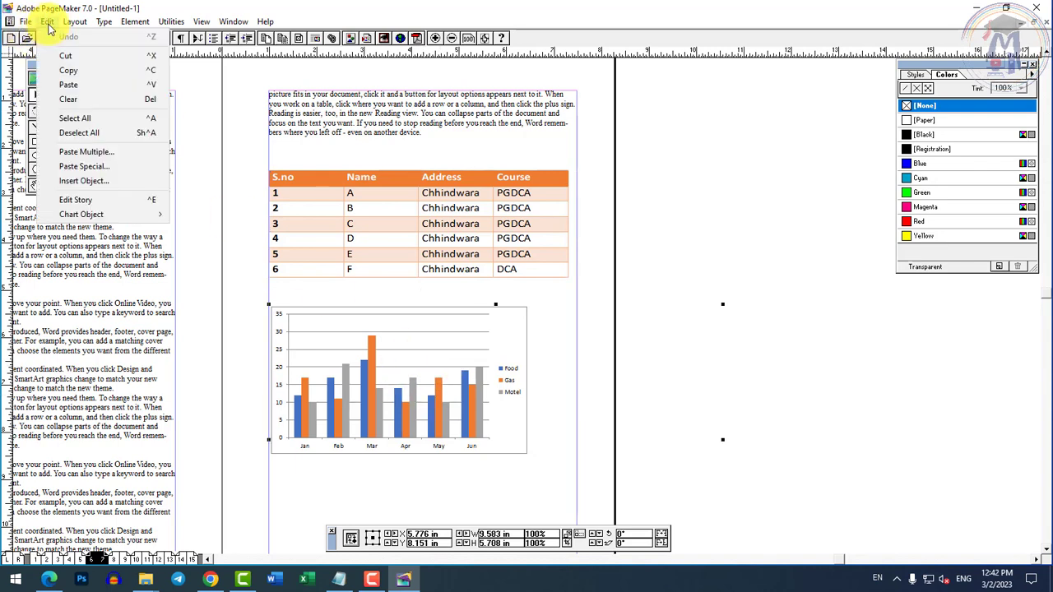
mouse_move(93, 217)
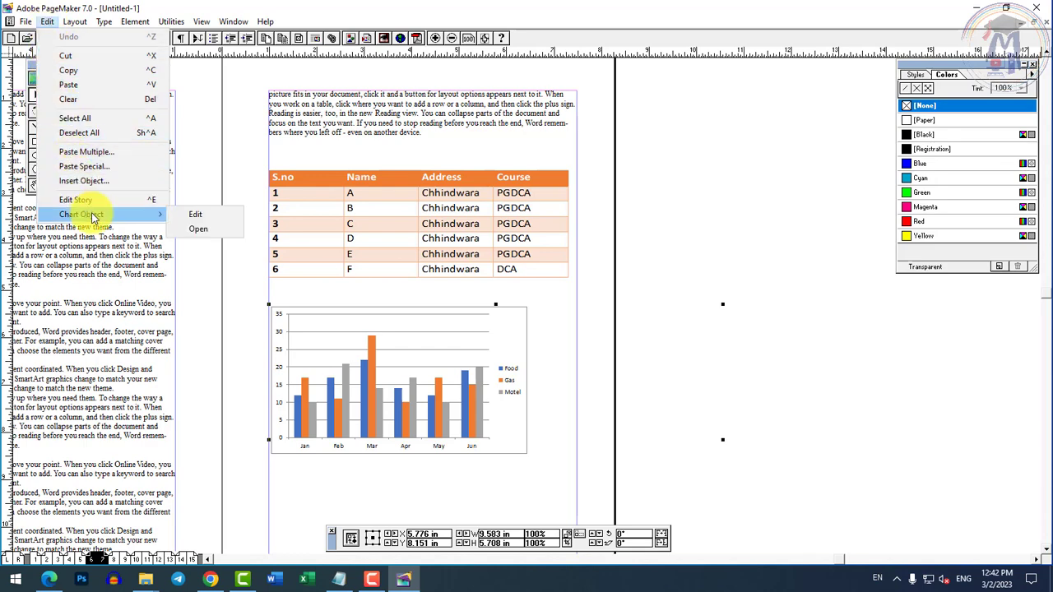
click(428, 329)
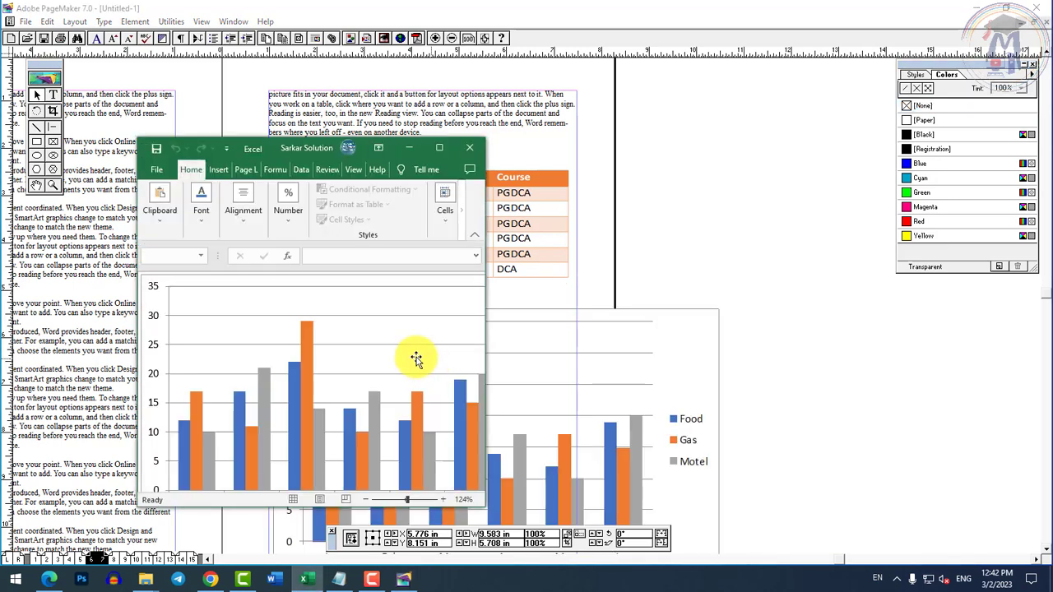
click(471, 147)
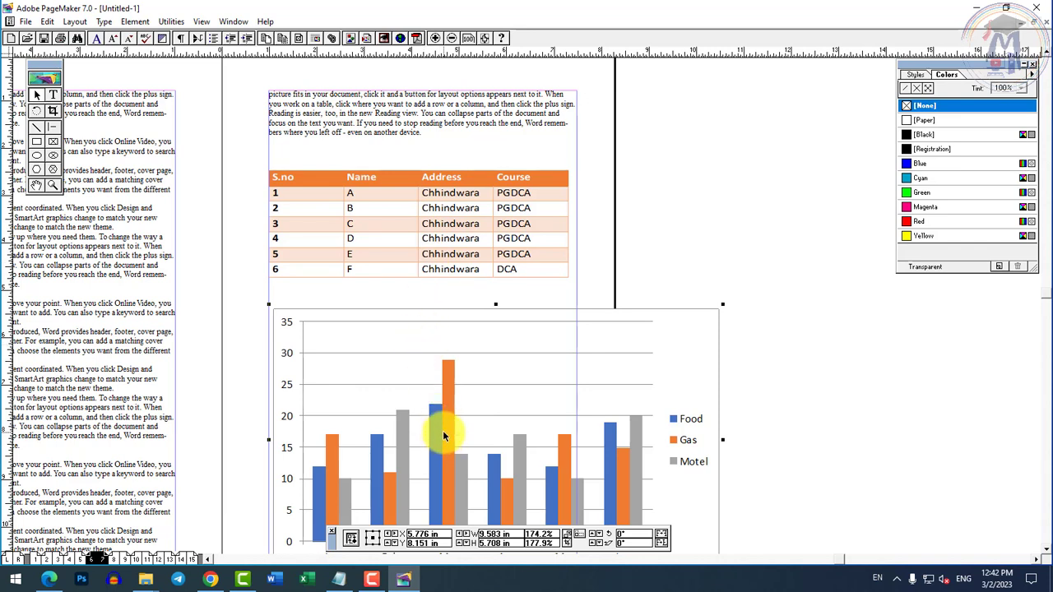
key(Delete)
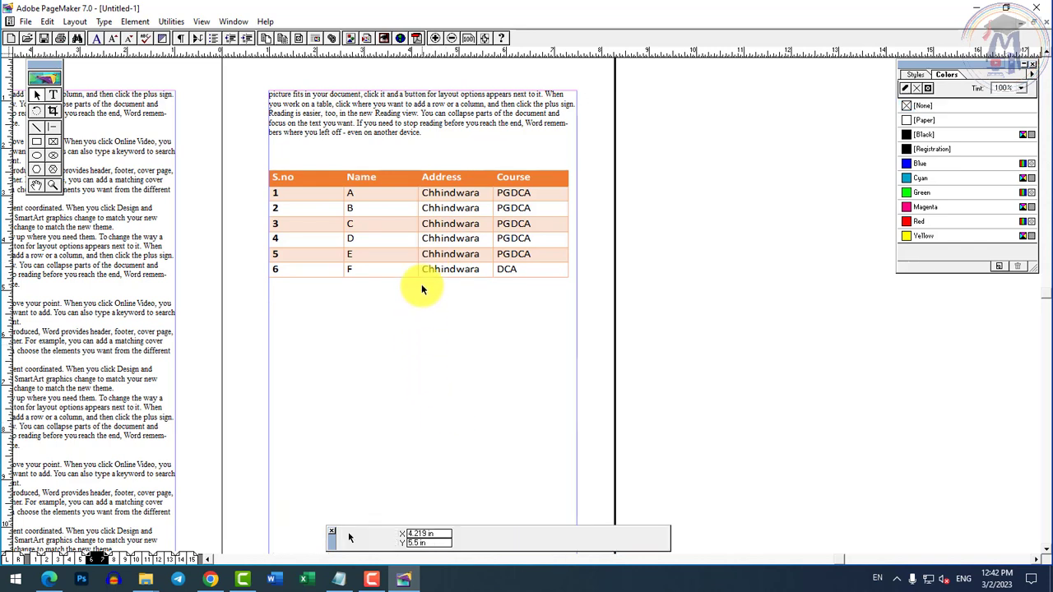
click(404, 241)
click(47, 21)
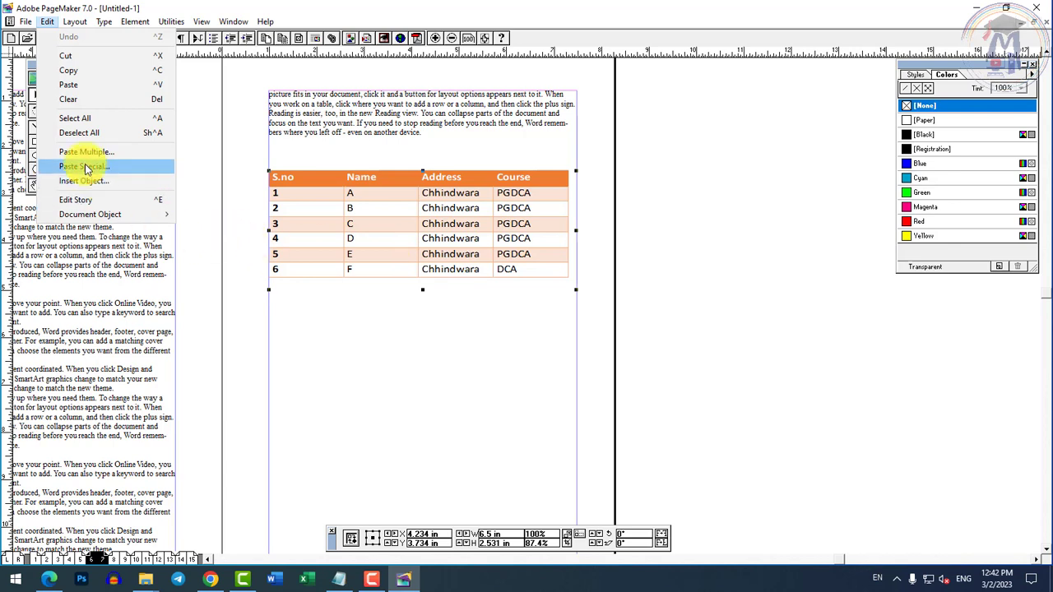
click(435, 306)
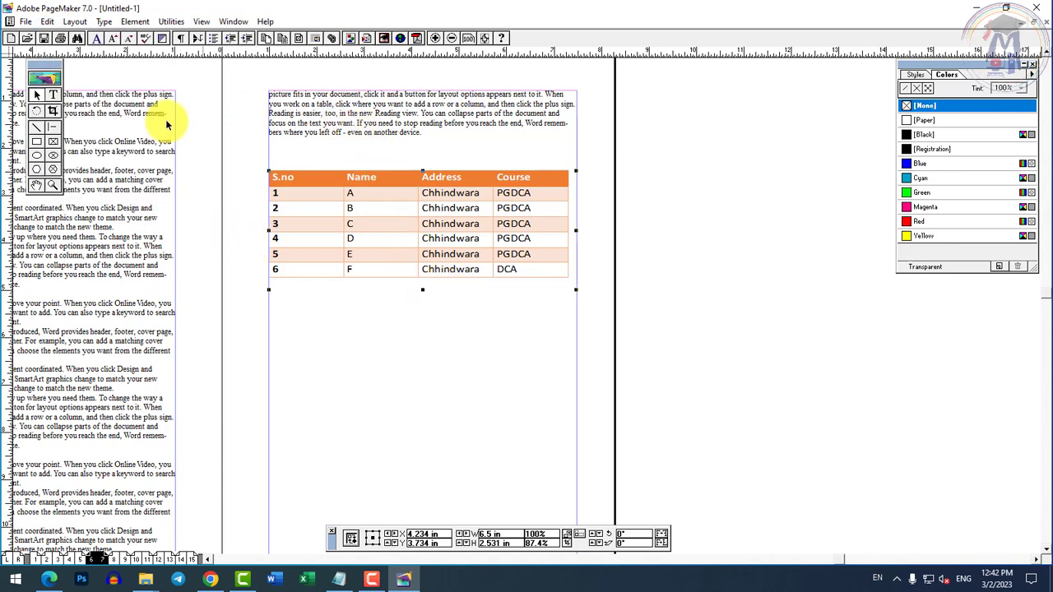
Copy the text above the table from "on a table" to "on another device." and paste it below the table
click(54, 95)
drag(426, 133, 300, 104)
key(ctrl+c)
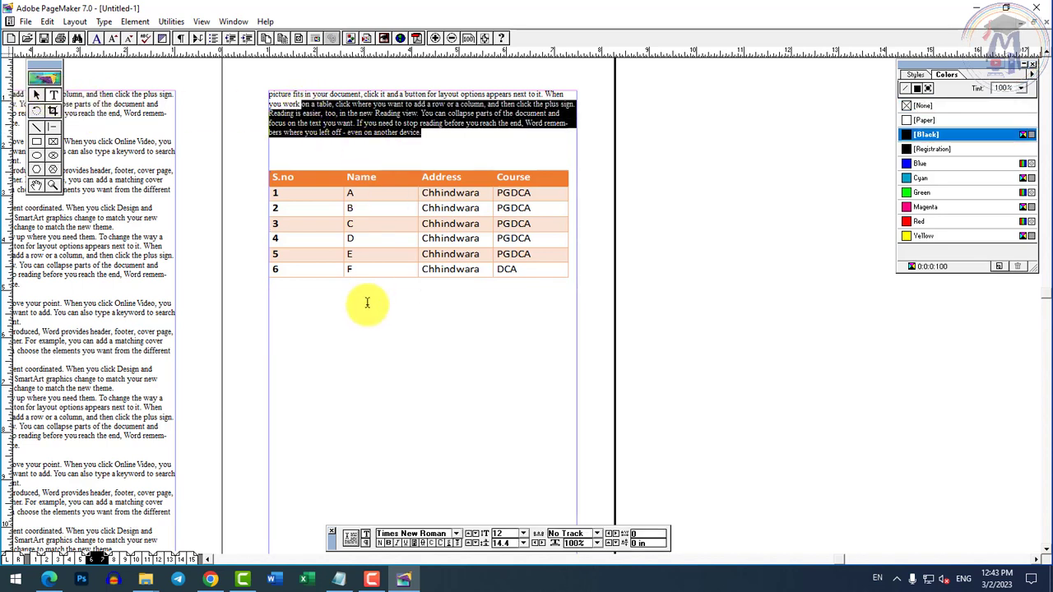
click(289, 334)
key(ctrl+v)
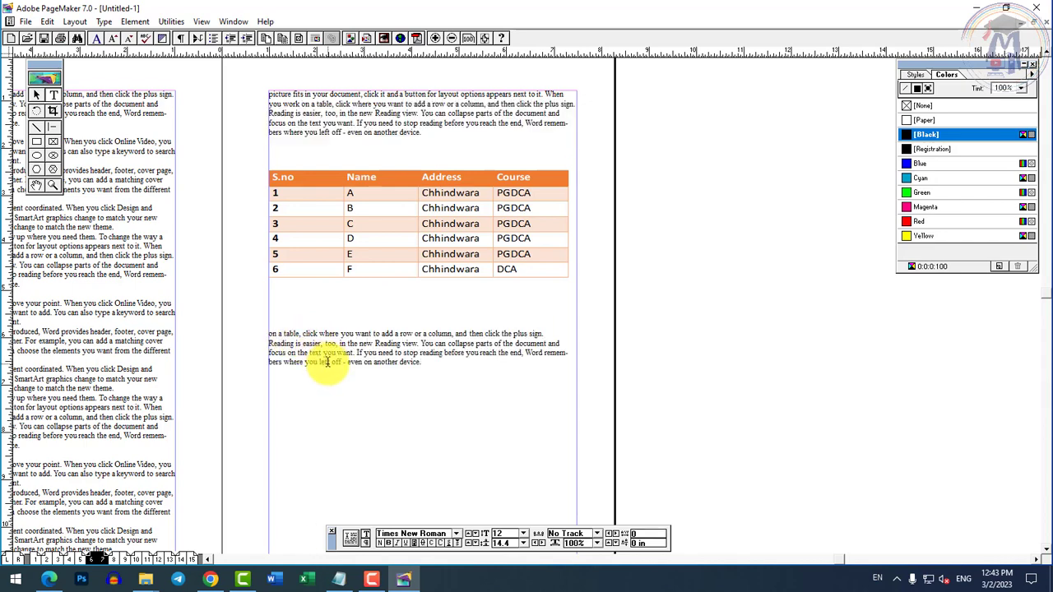
Examine the Paste Special formats for the copied text, comparing PageMaker 7.0 Format, Rich Text Format and Text, and cancel
click(47, 23)
click(78, 167)
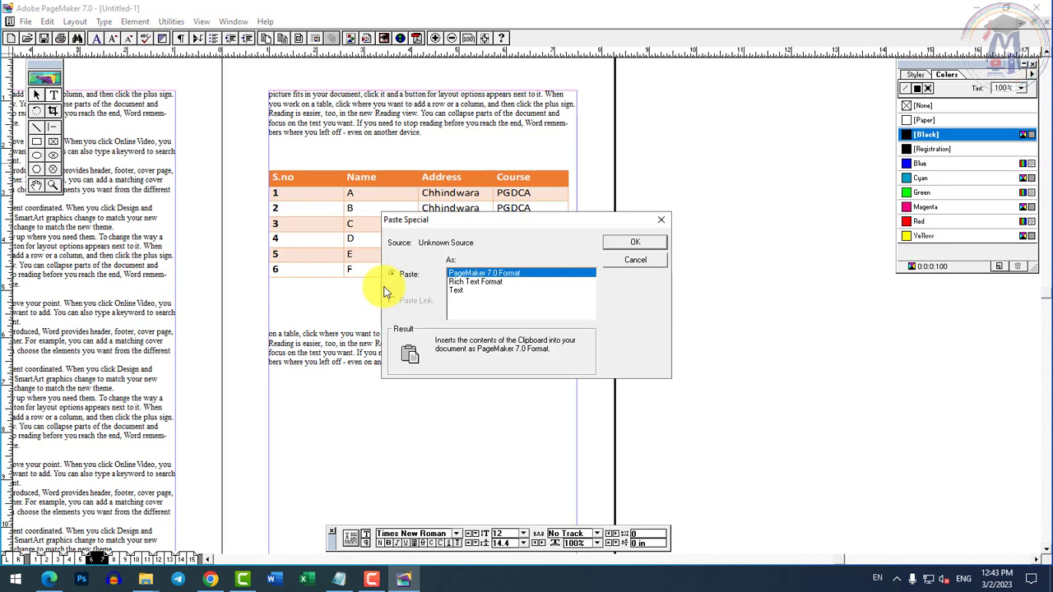
click(490, 282)
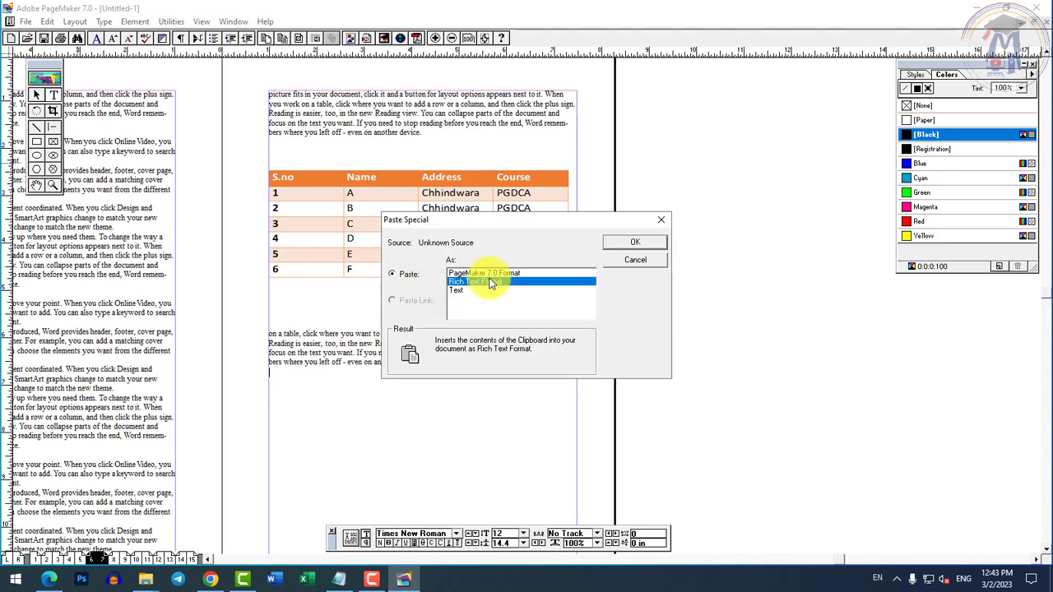
click(458, 292)
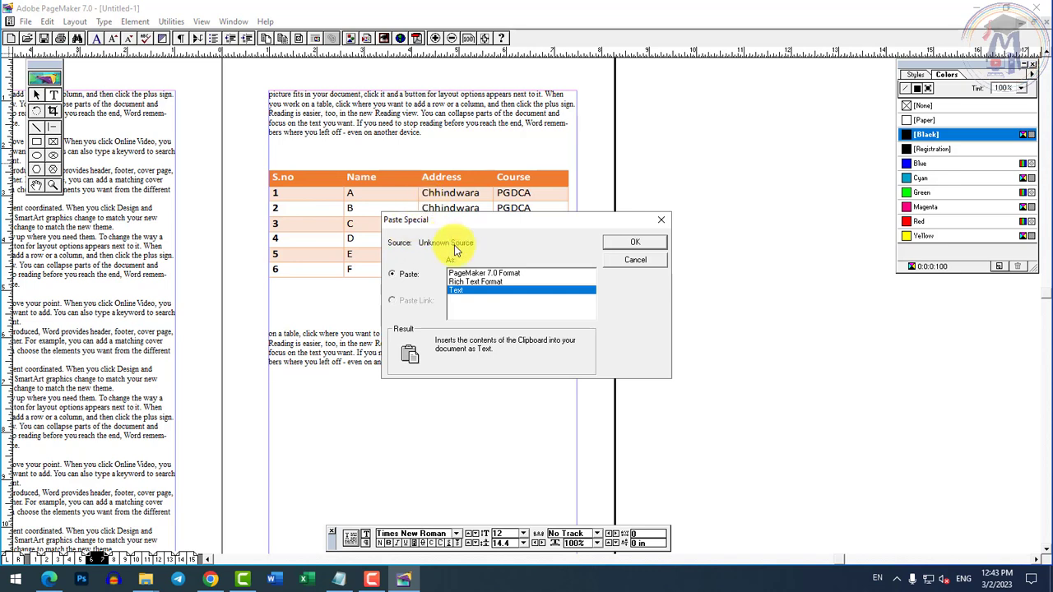
click(488, 275)
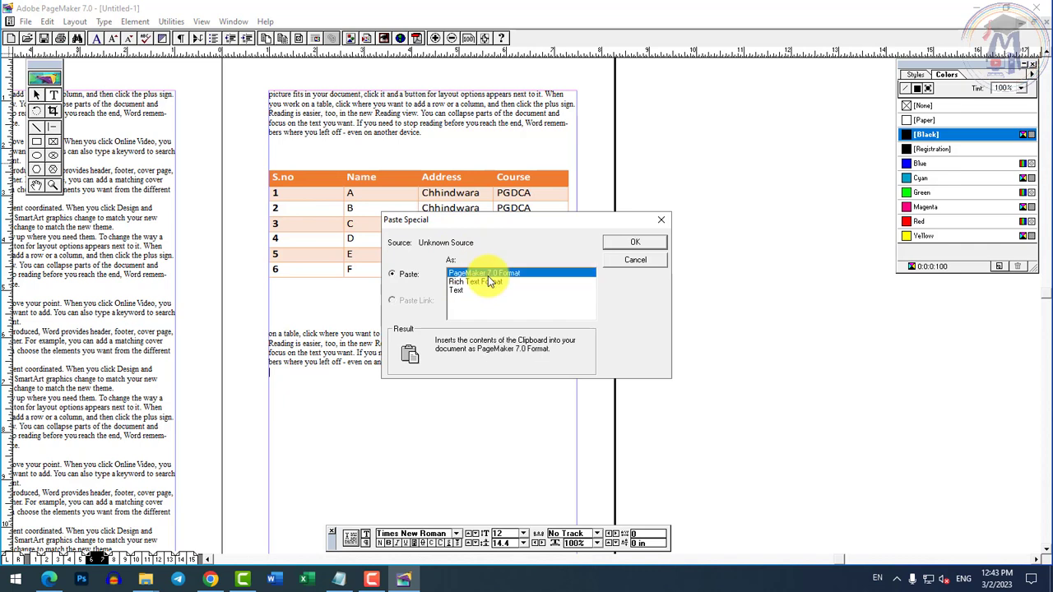
click(479, 283)
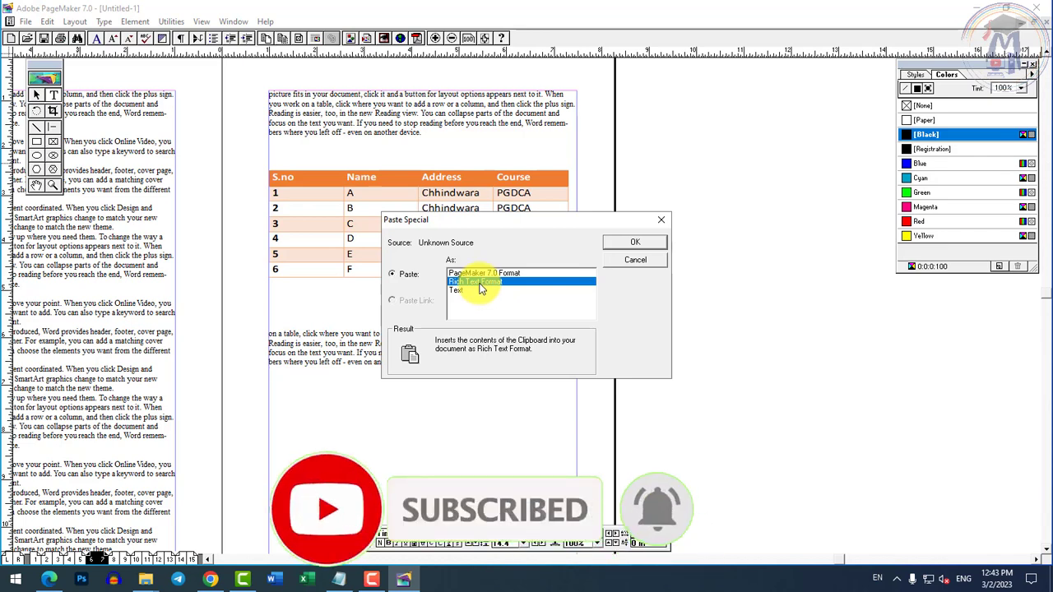
click(480, 292)
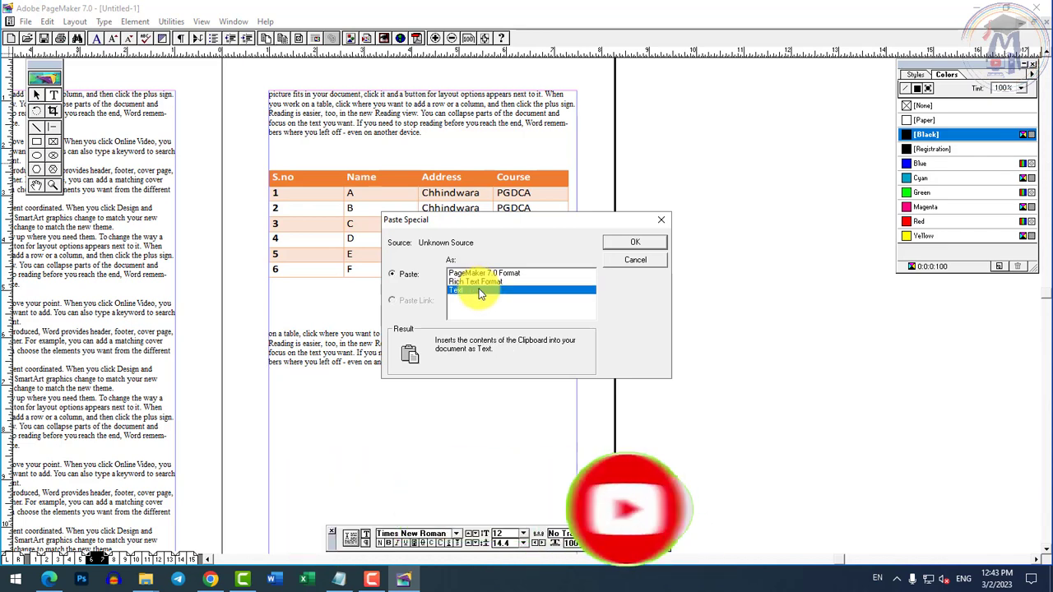
click(637, 258)
Delete the pasted text block below the table on page 7
triple_click(376, 338)
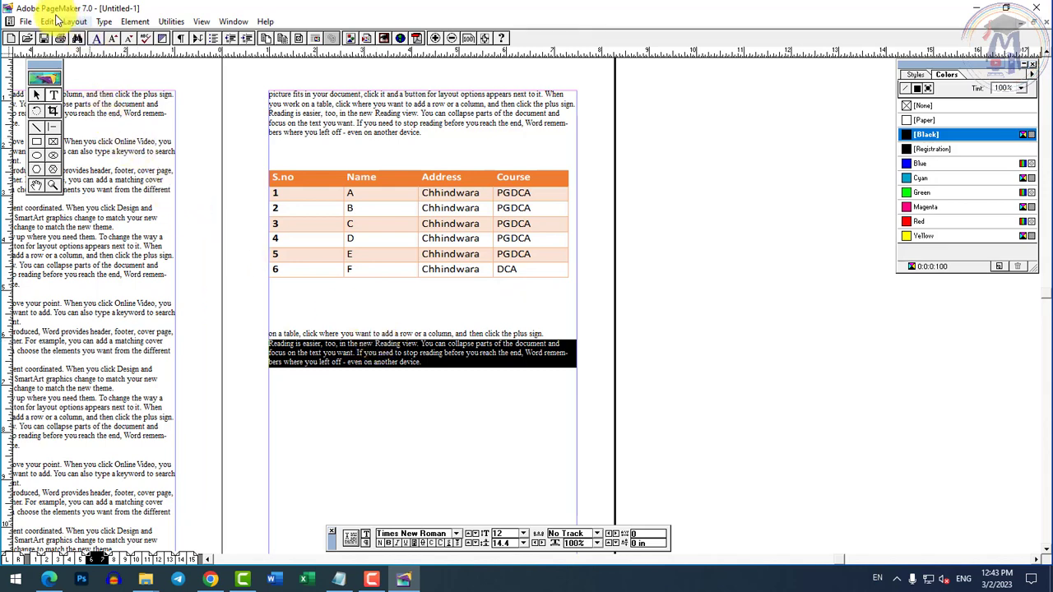
click(49, 21)
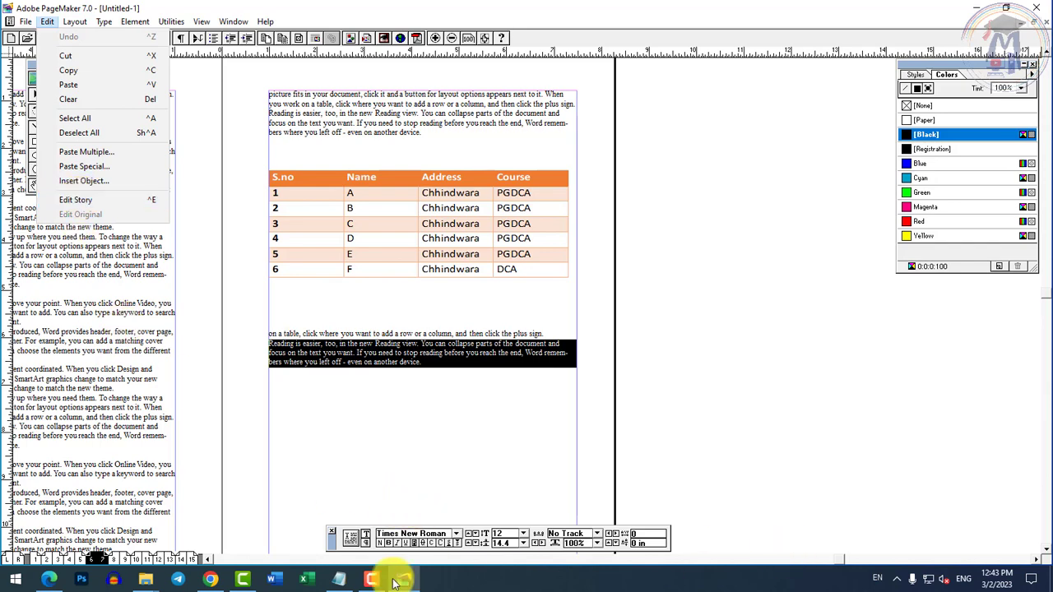
click(212, 563)
click(212, 563)
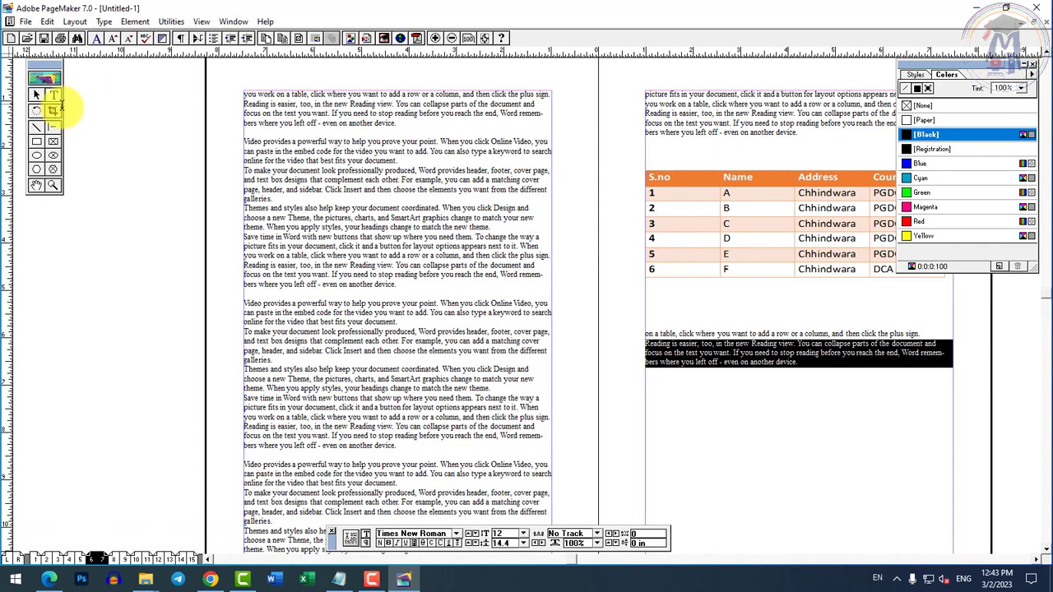
click(36, 96)
click(707, 354)
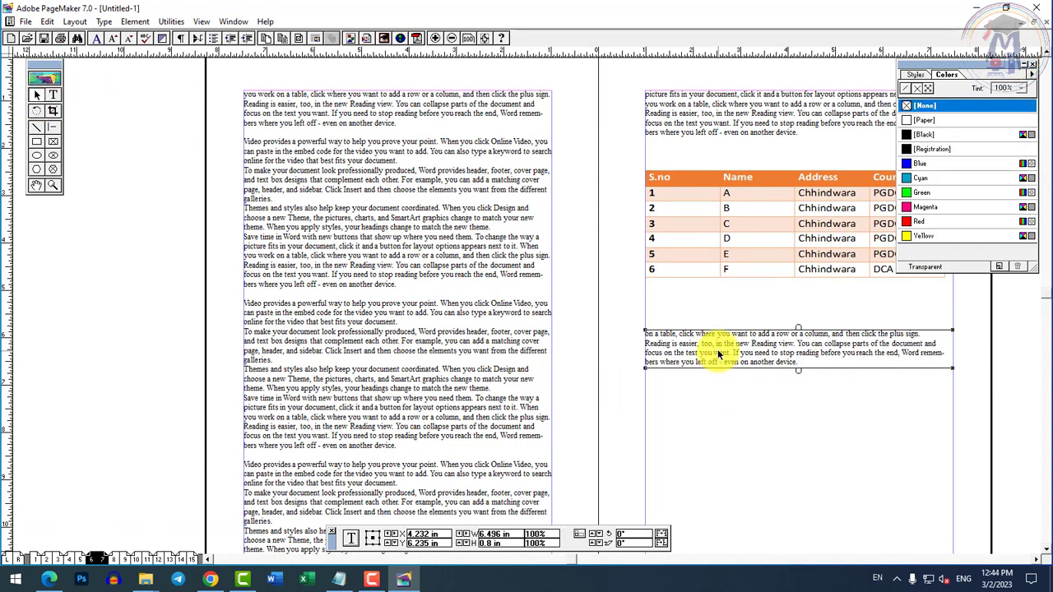
key(Delete)
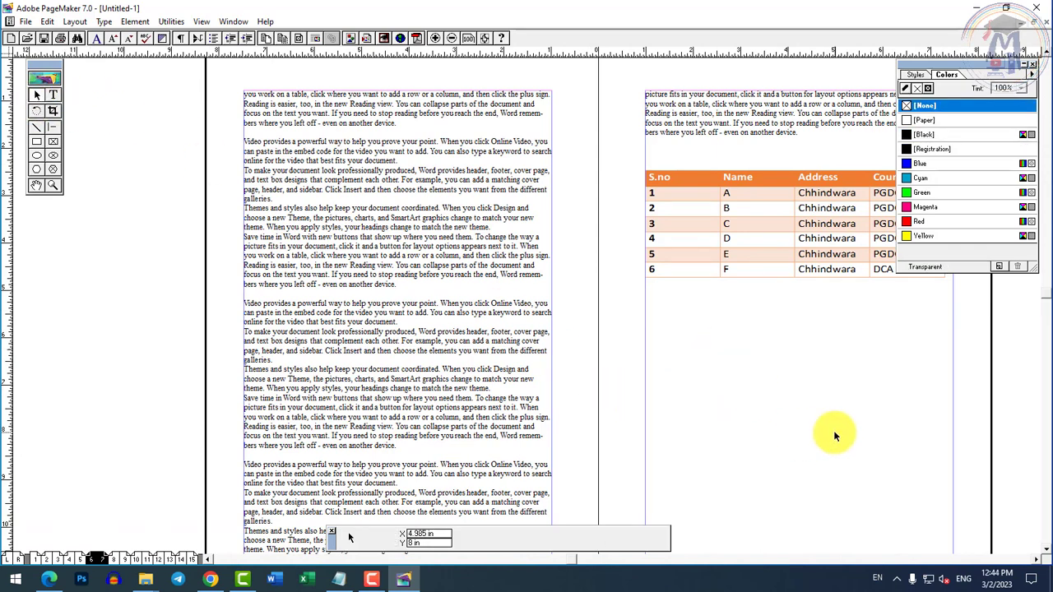
Select the text block on page 6 and open it in the story editor
click(1037, 563)
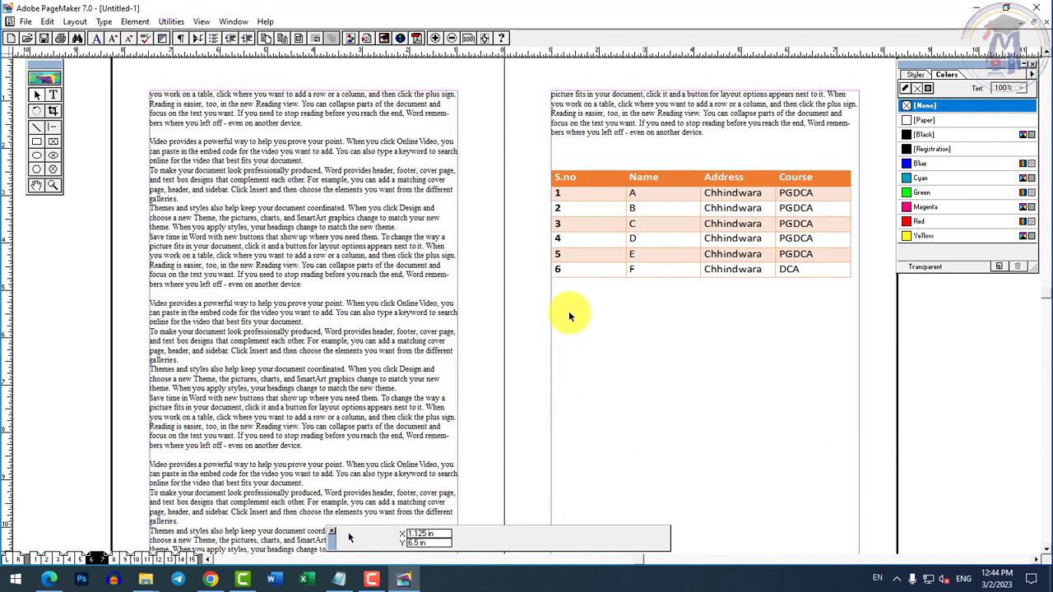
click(613, 251)
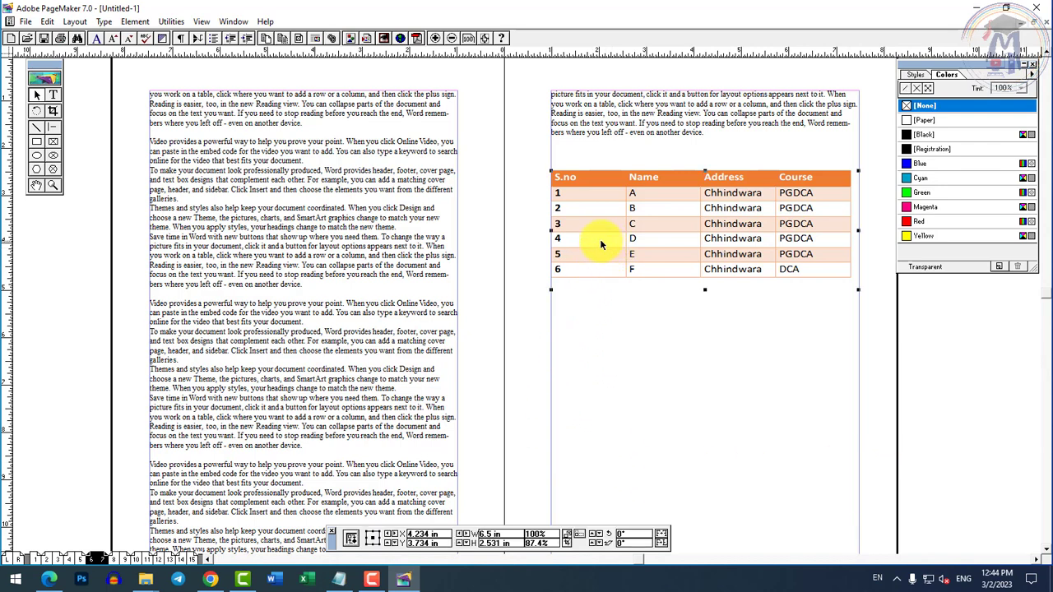
click(354, 312)
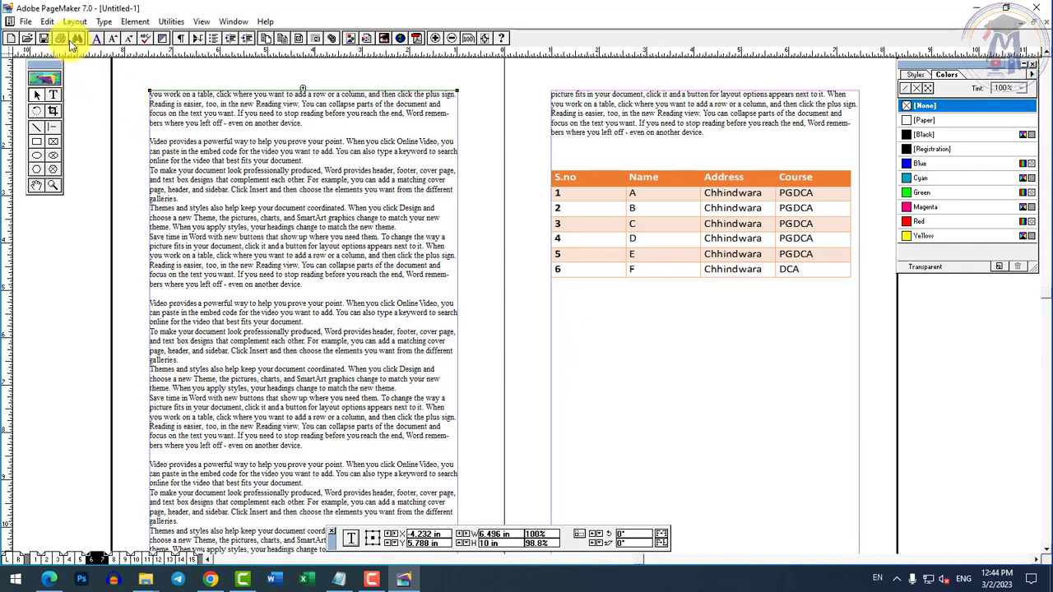
click(163, 23)
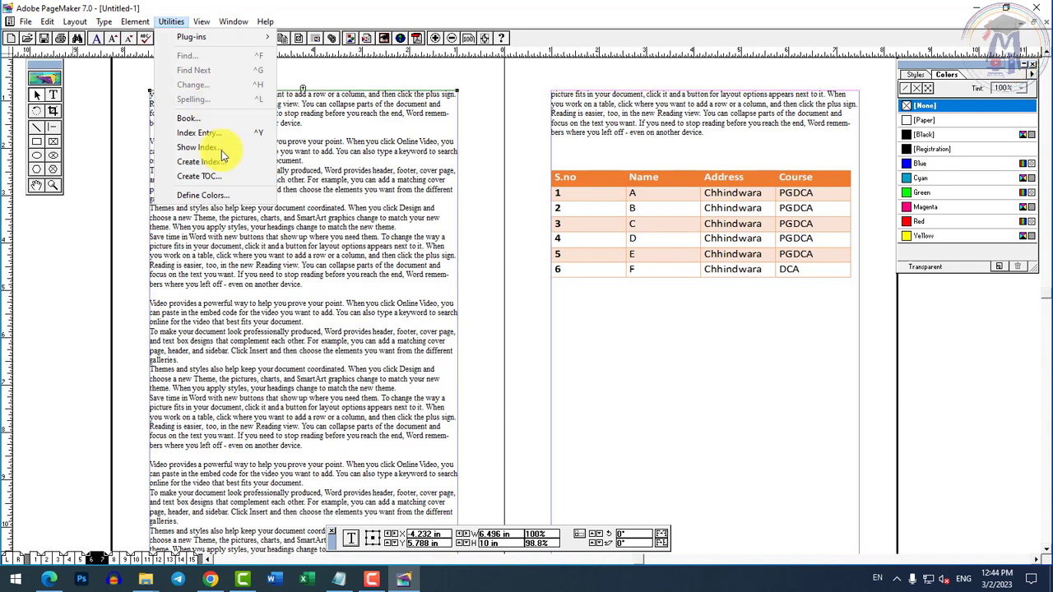
click(266, 293)
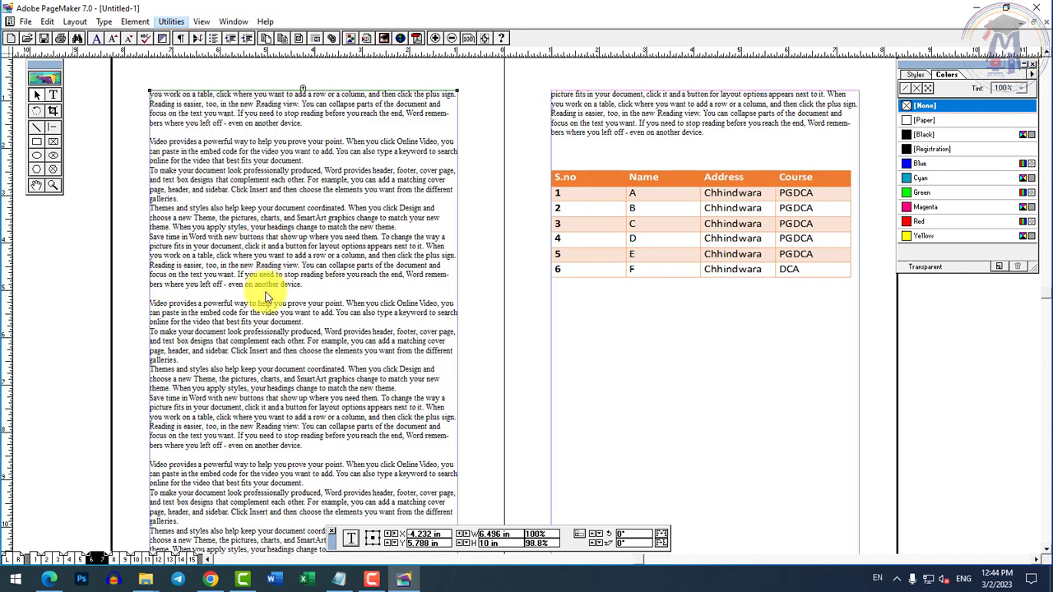
click(48, 21)
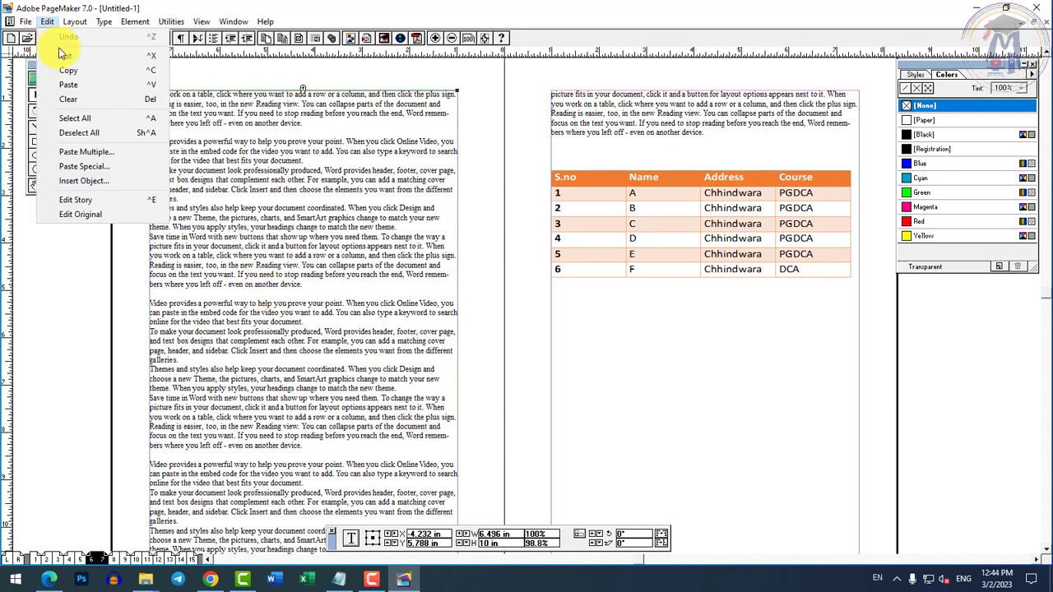
click(135, 200)
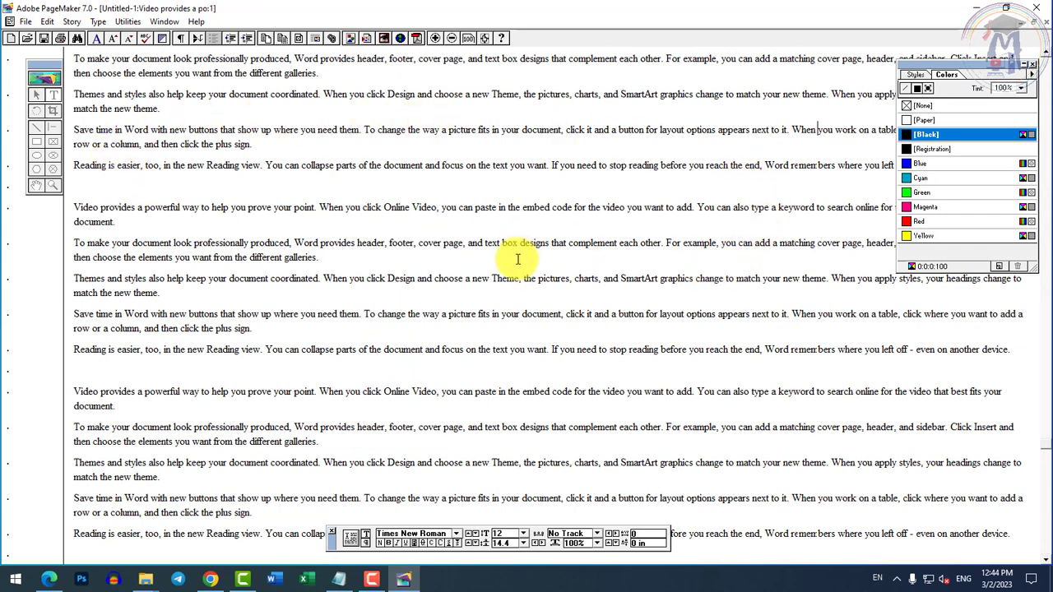
drag(284, 257, 322, 356)
click(334, 411)
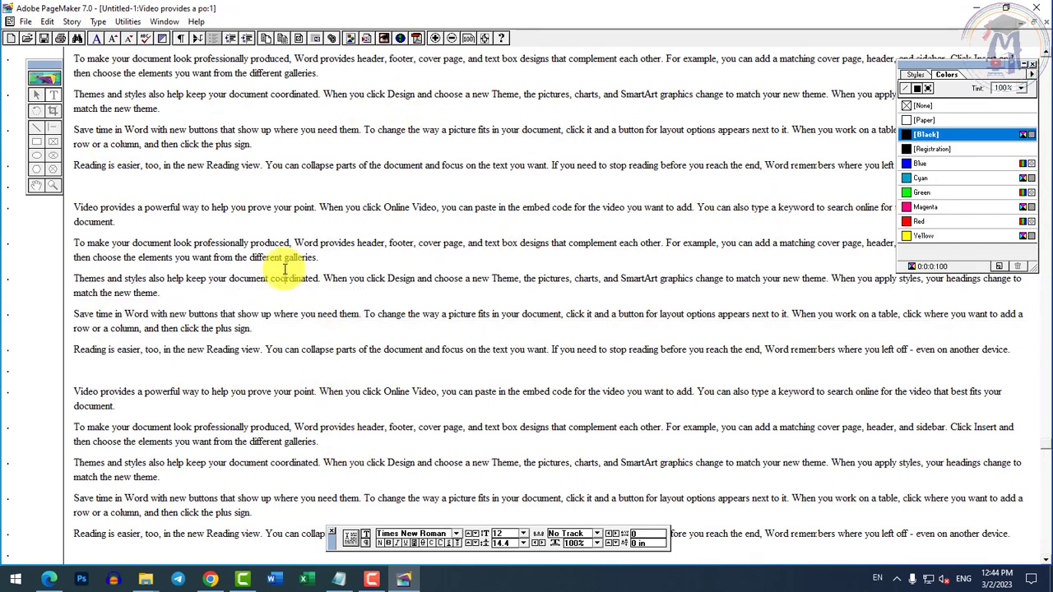
double_click(168, 165)
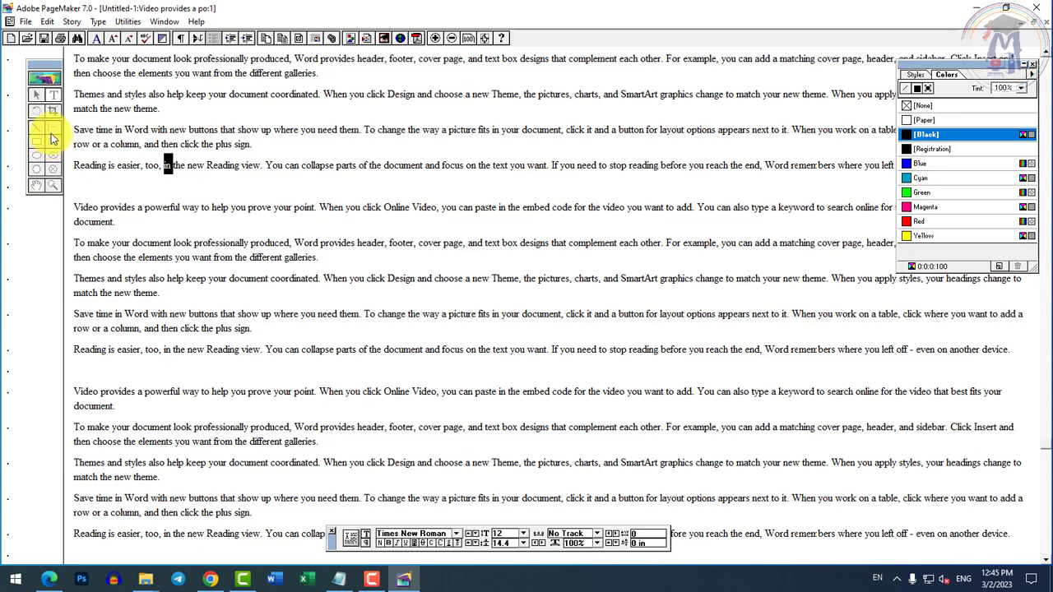
click(167, 118)
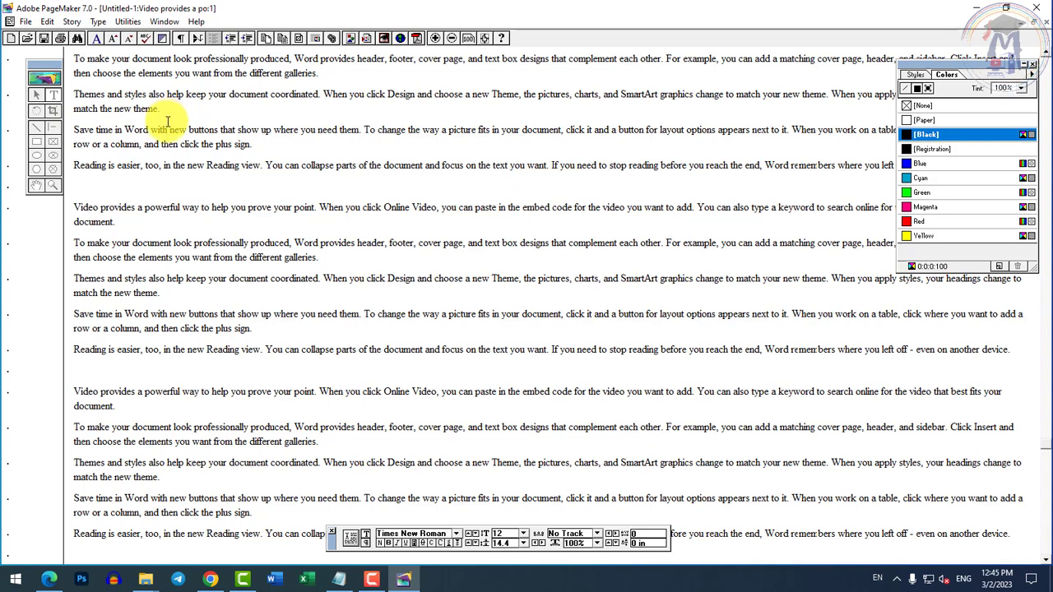
Search the current story for "video" and step through several matches
click(128, 21)
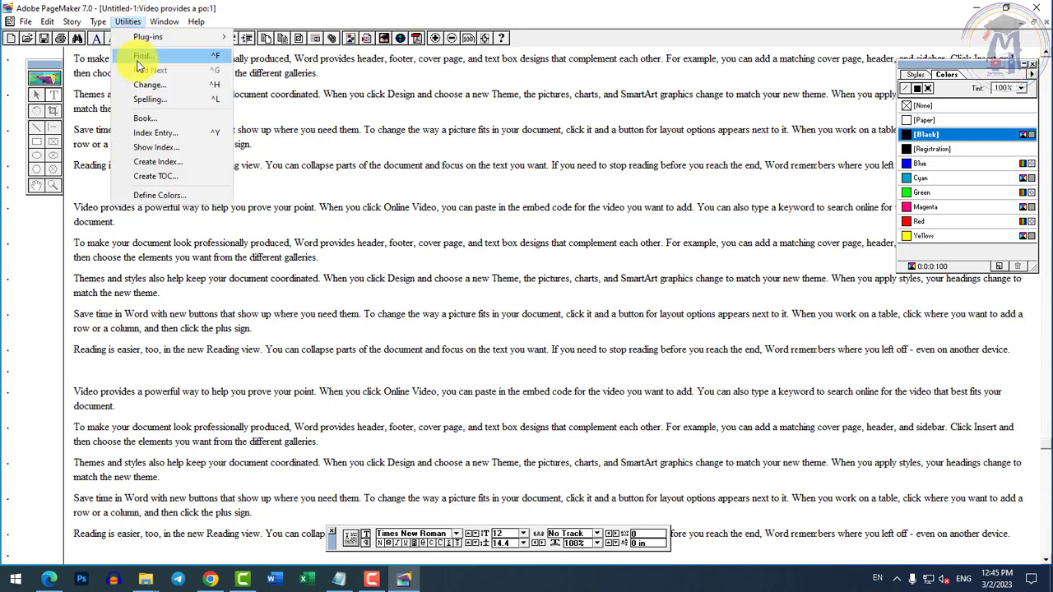
click(204, 60)
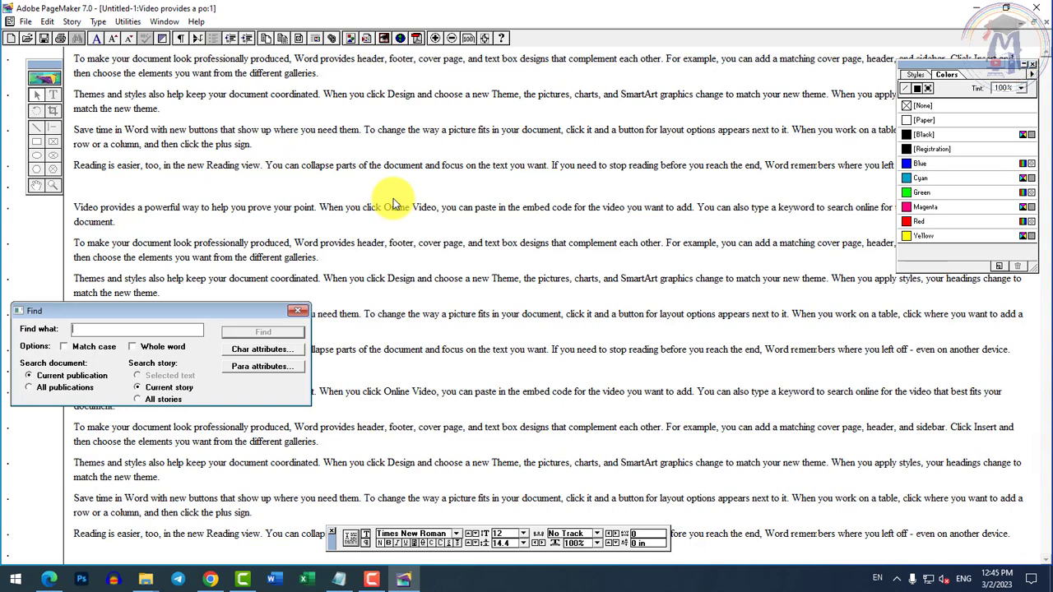
text(video)
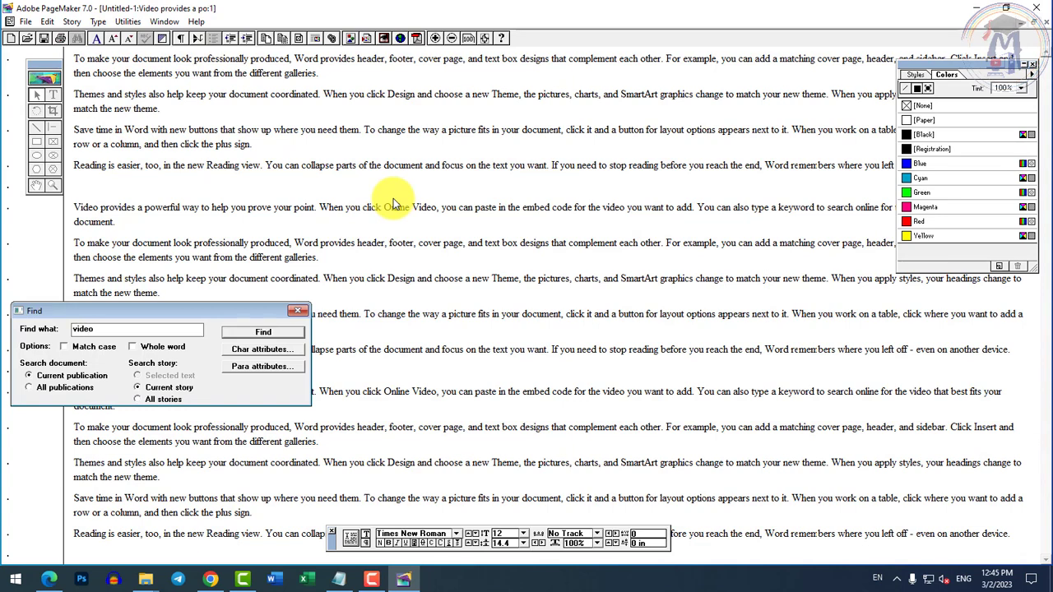
click(273, 334)
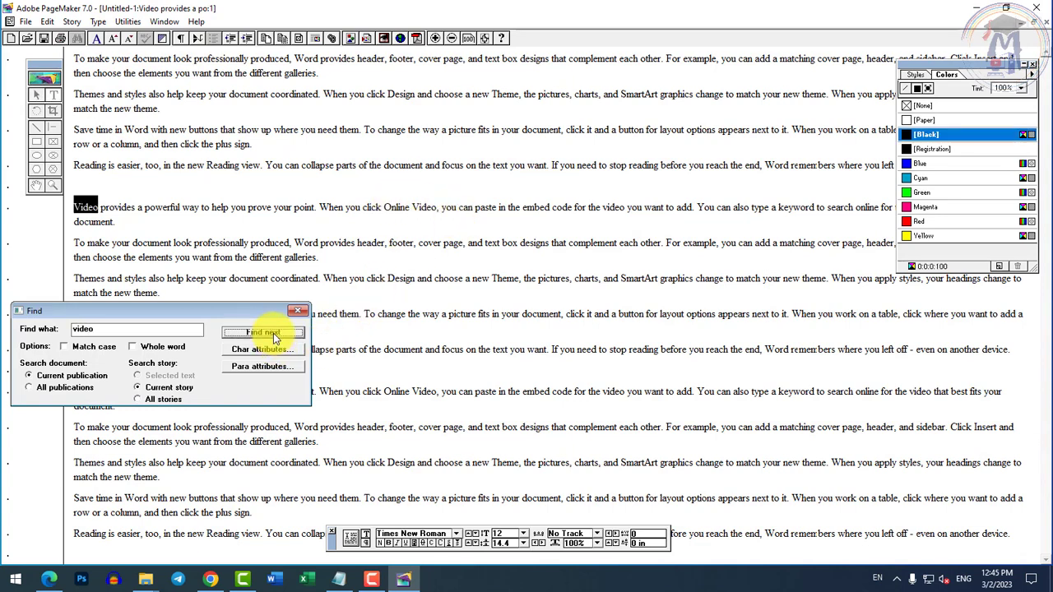
click(273, 333)
click(273, 333)
click(273, 333)
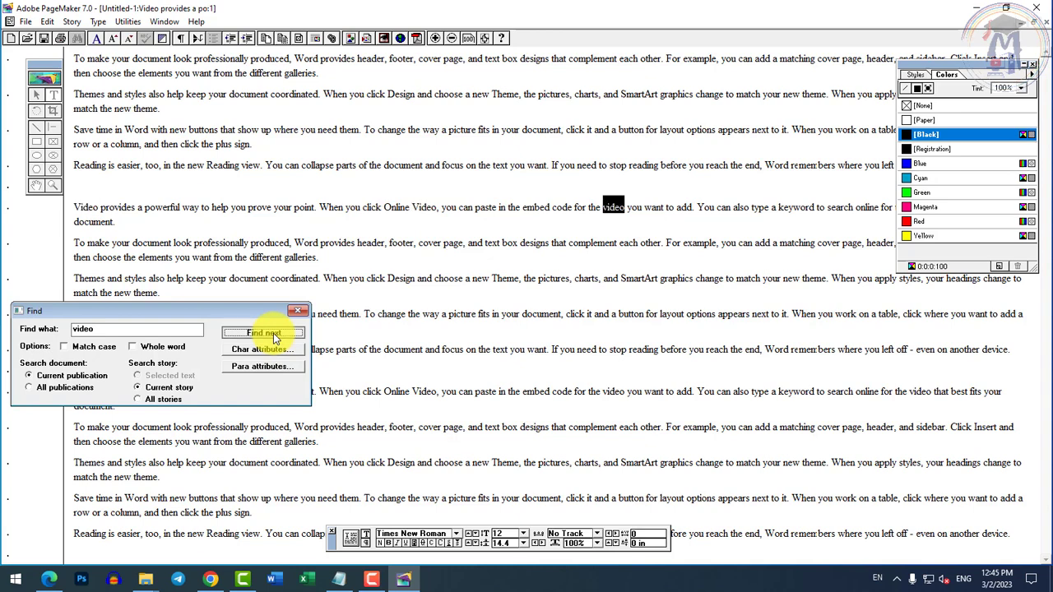
click(273, 333)
click(273, 333)
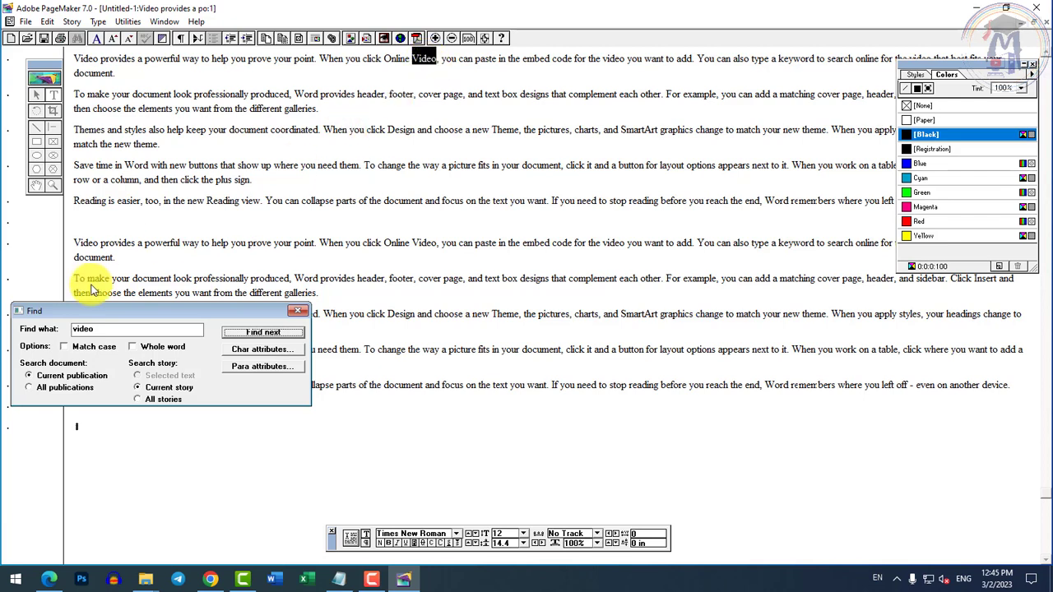
Search for "video" with Match case on, stepping through matches and continuing from the beginning of the story
drag(98, 333, 60, 340)
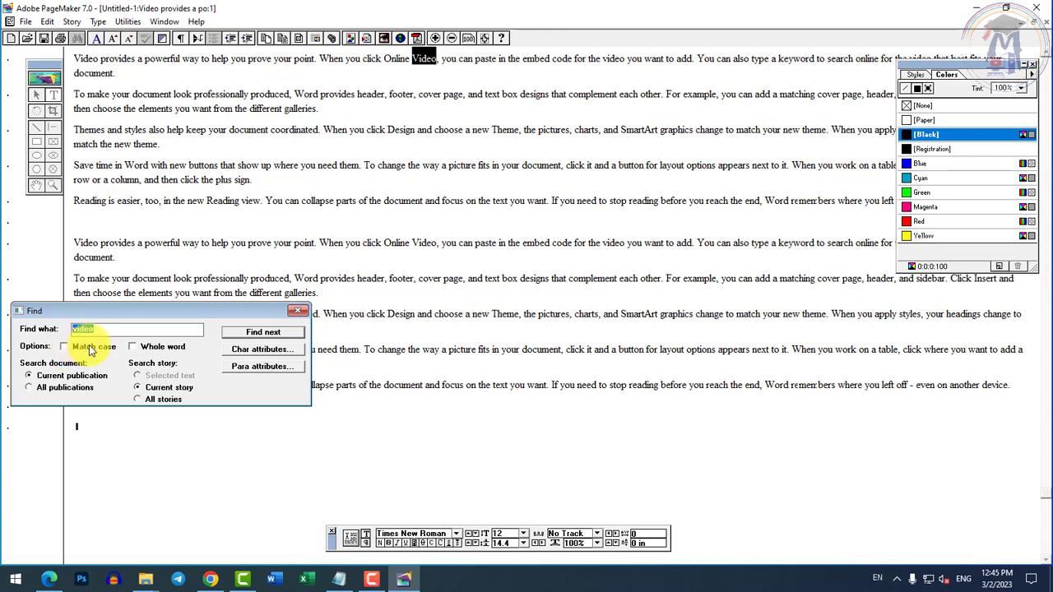
click(91, 348)
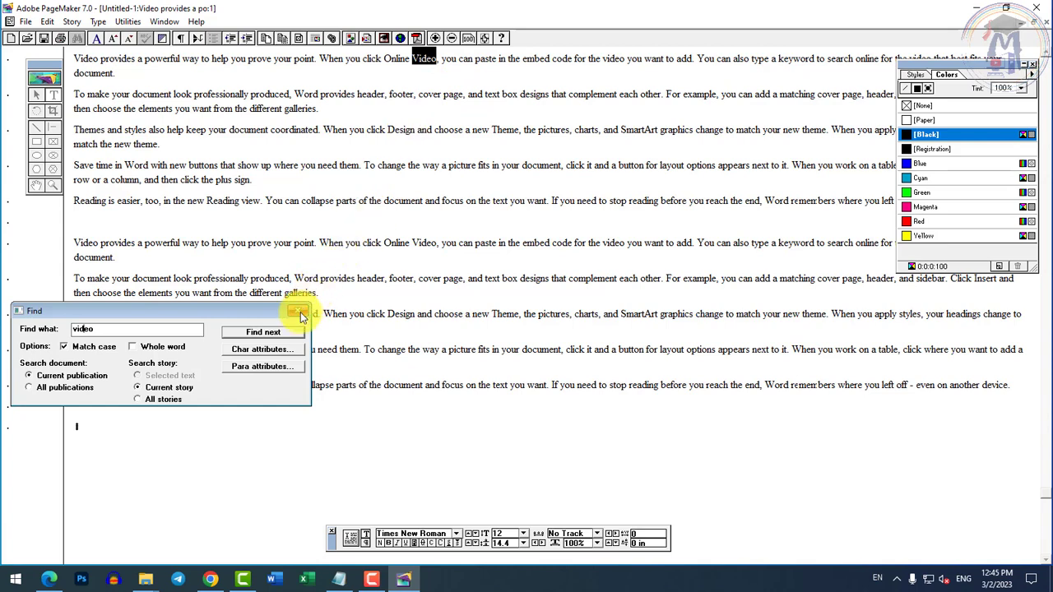
click(273, 333)
click(278, 336)
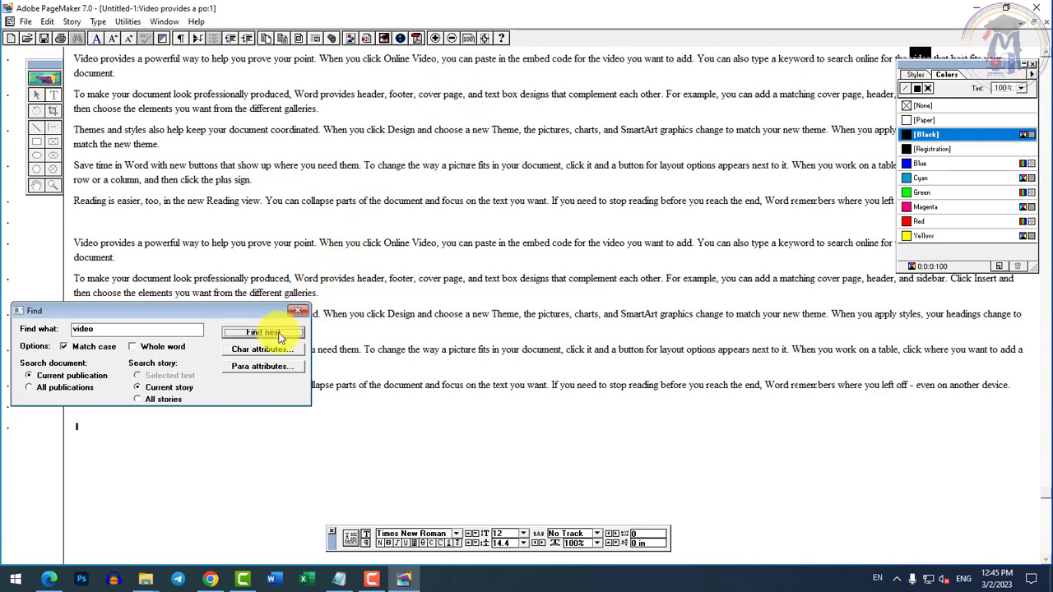
click(279, 336)
click(280, 336)
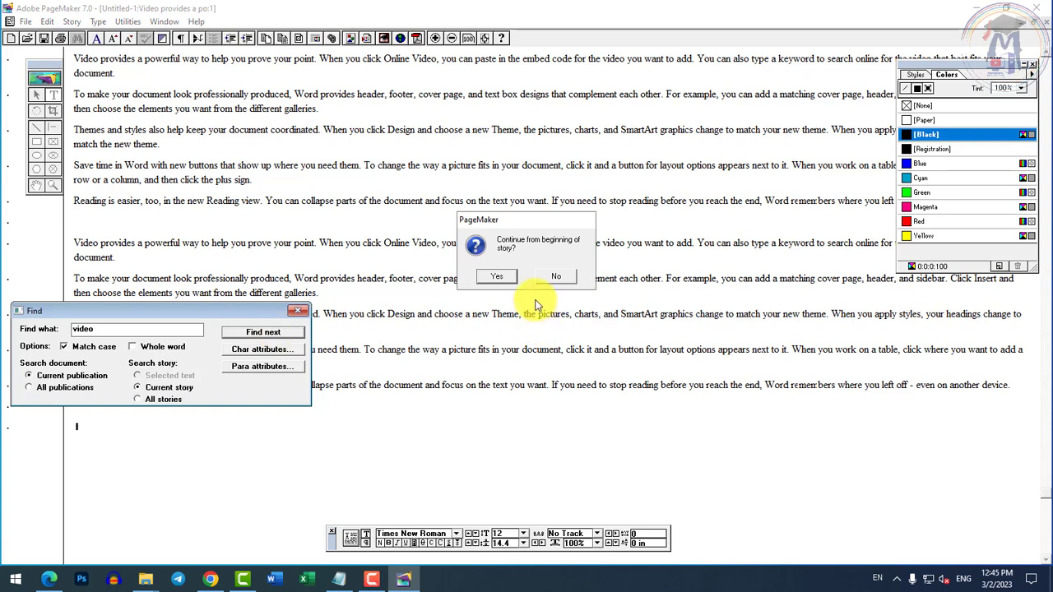
click(497, 276)
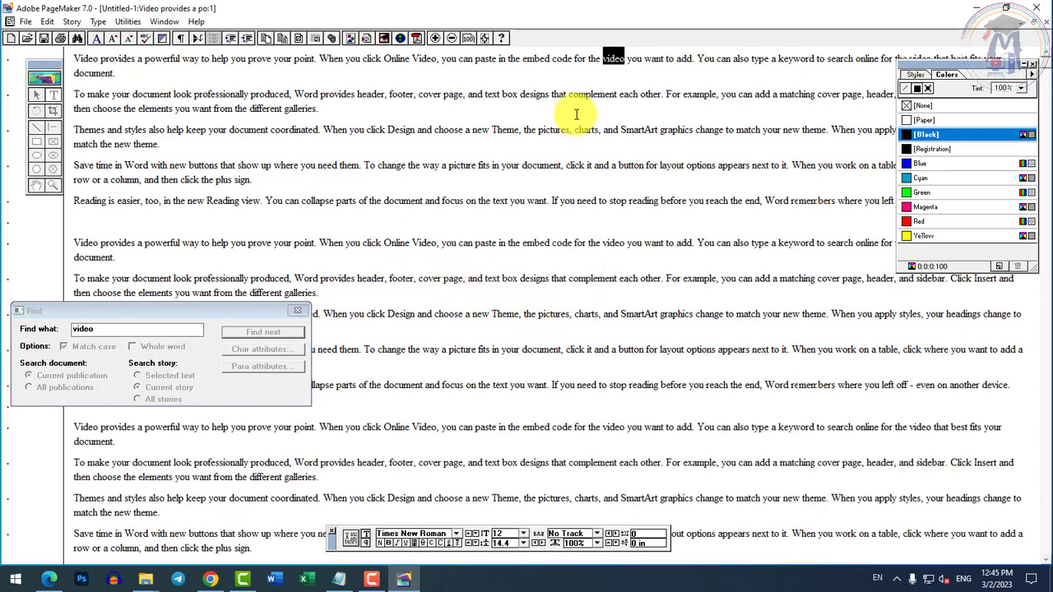
Turn off Match case and search the story for "ding", using the letters from the word "Reading" in "Reading view"
click(96, 330)
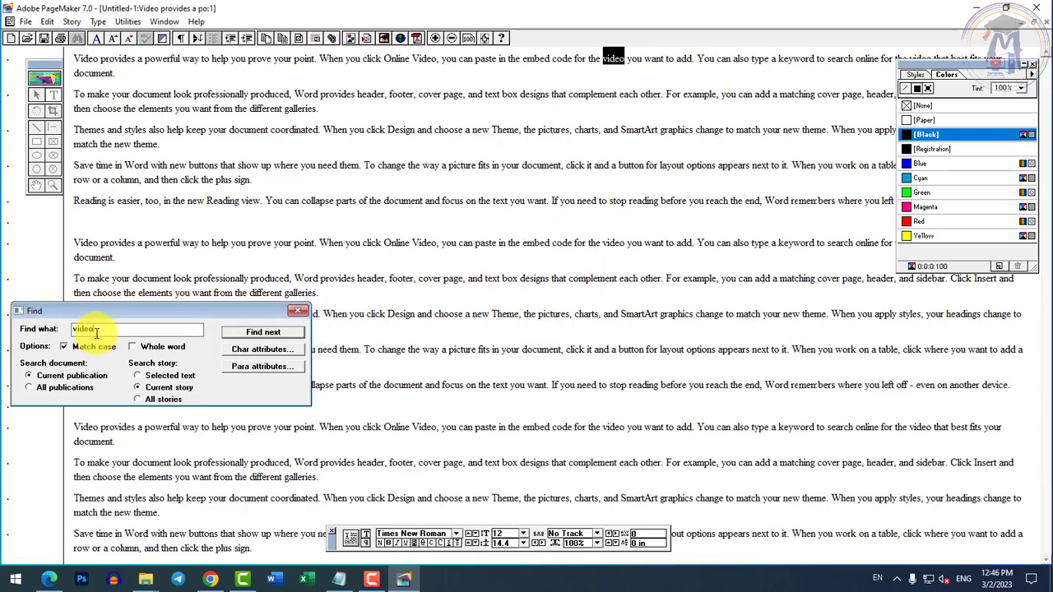
click(96, 346)
drag(96, 328, 69, 330)
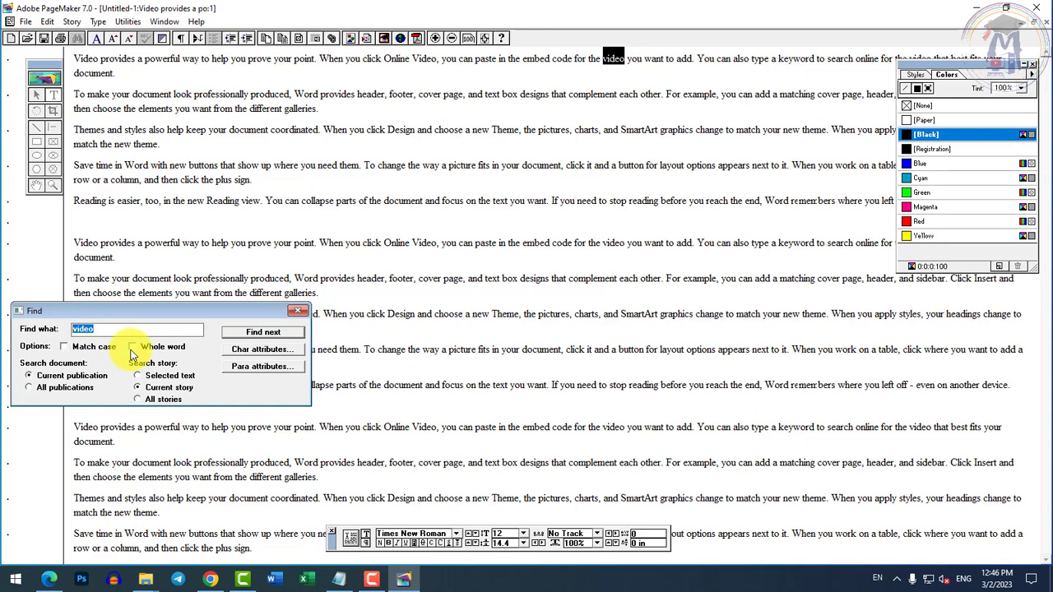
click(292, 199)
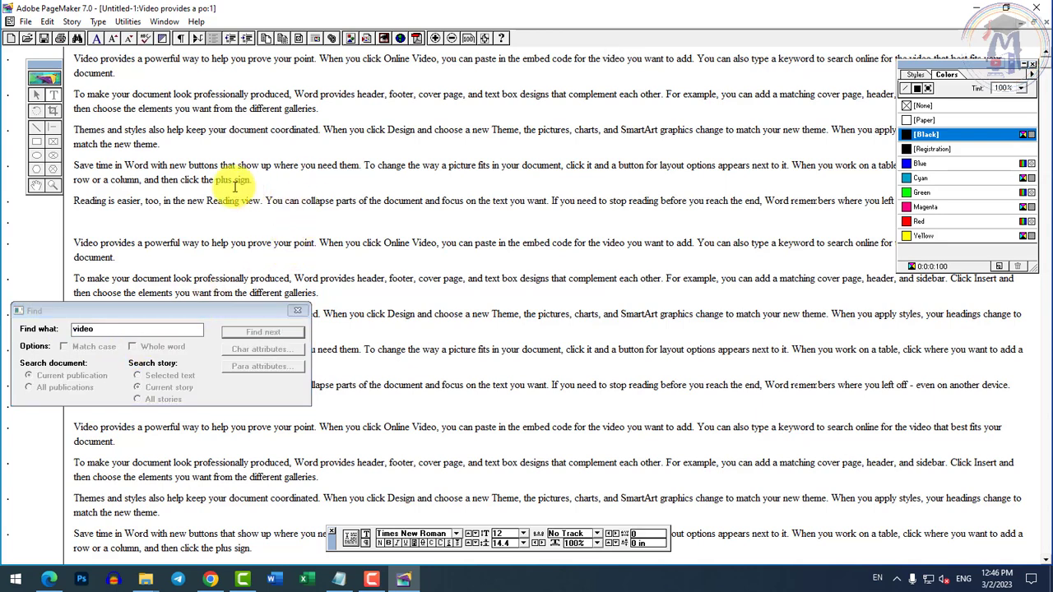
click(222, 200)
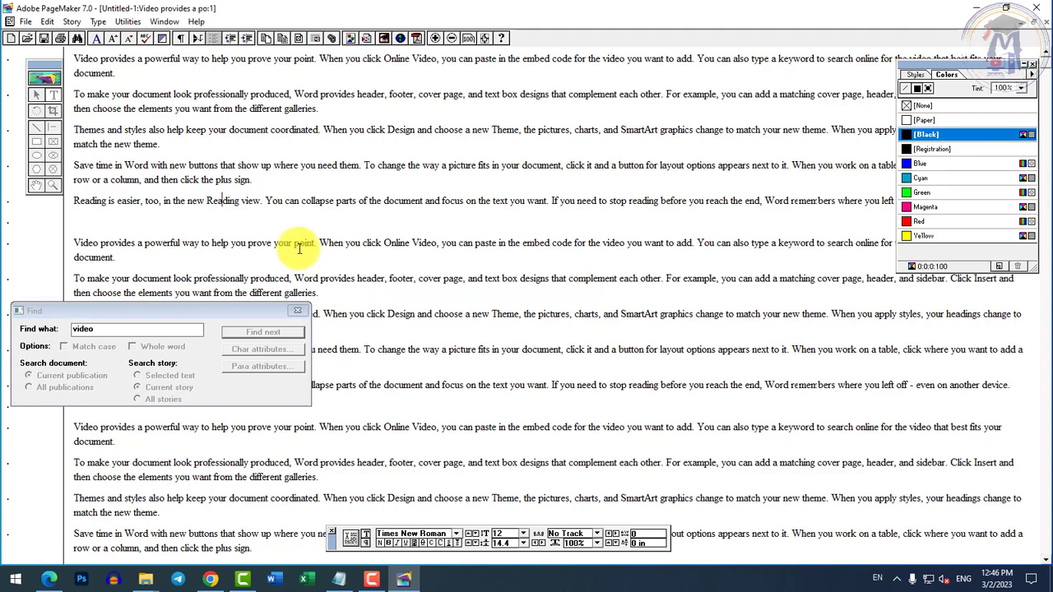
key(ctrl+shift+Right)
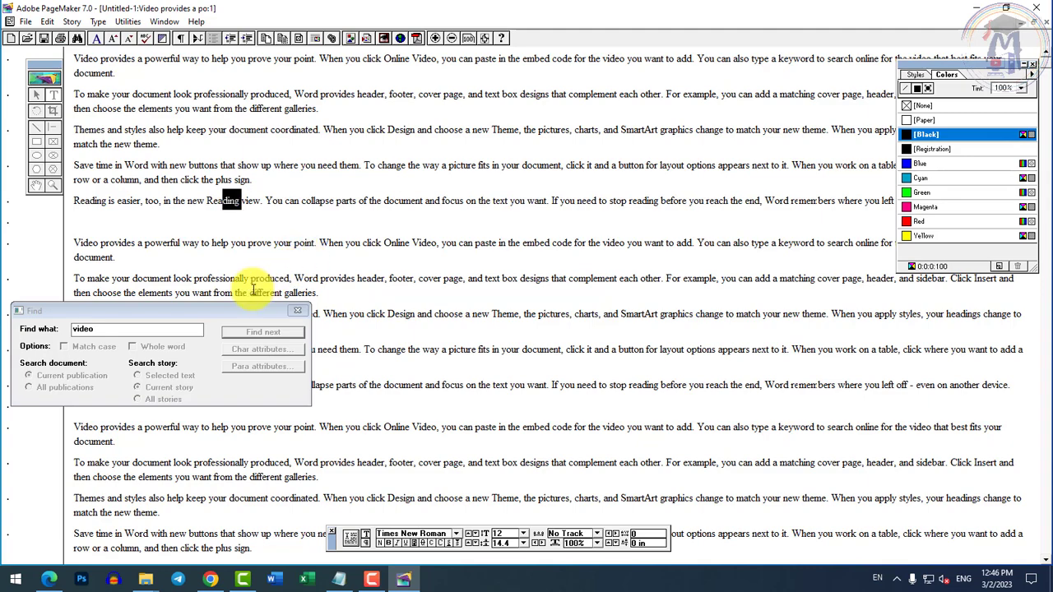
key(shift+Left)
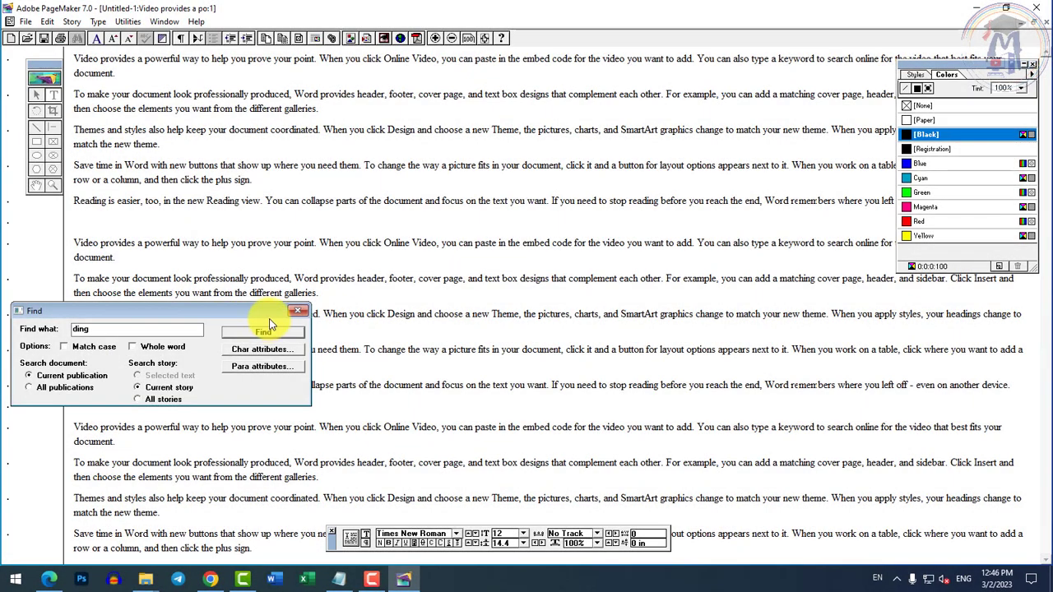
click(274, 333)
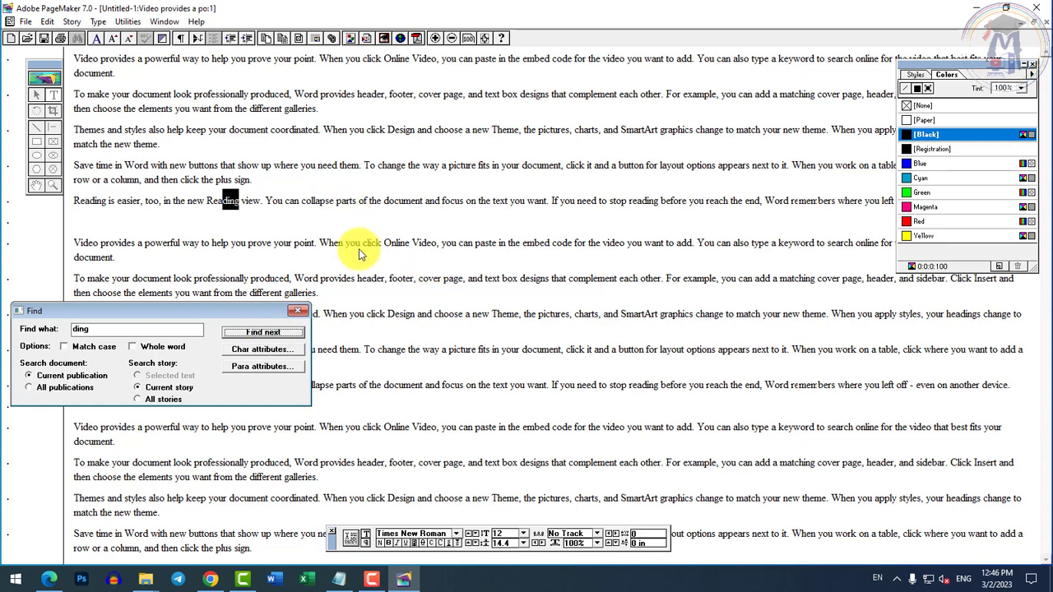
Insert "ding" as a separate word after "in the new Reading view." in the first such paragraph
click(273, 201)
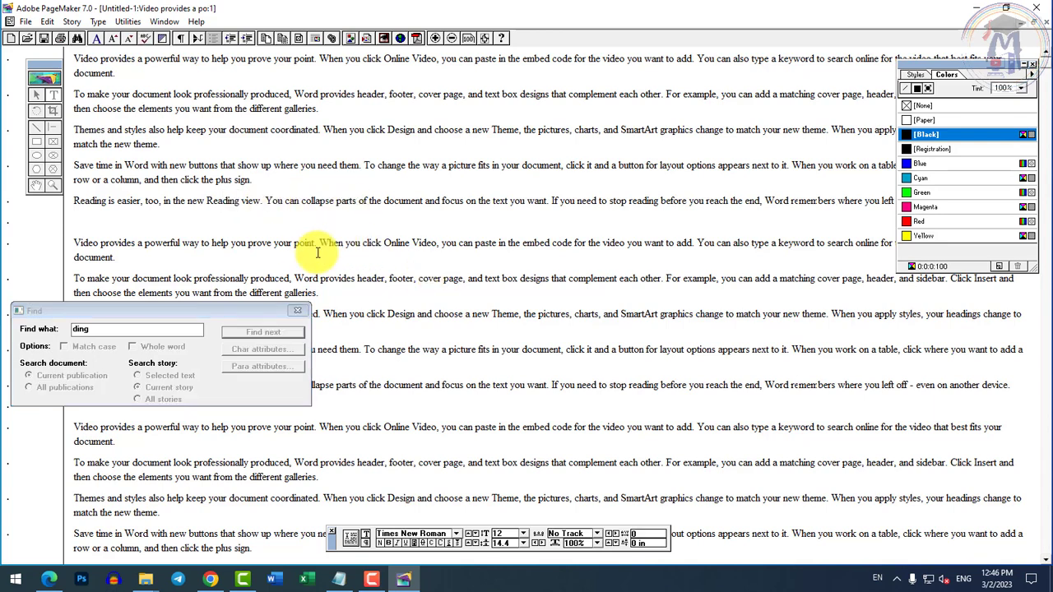
text(D)
key(BackSpace)
text(ding)
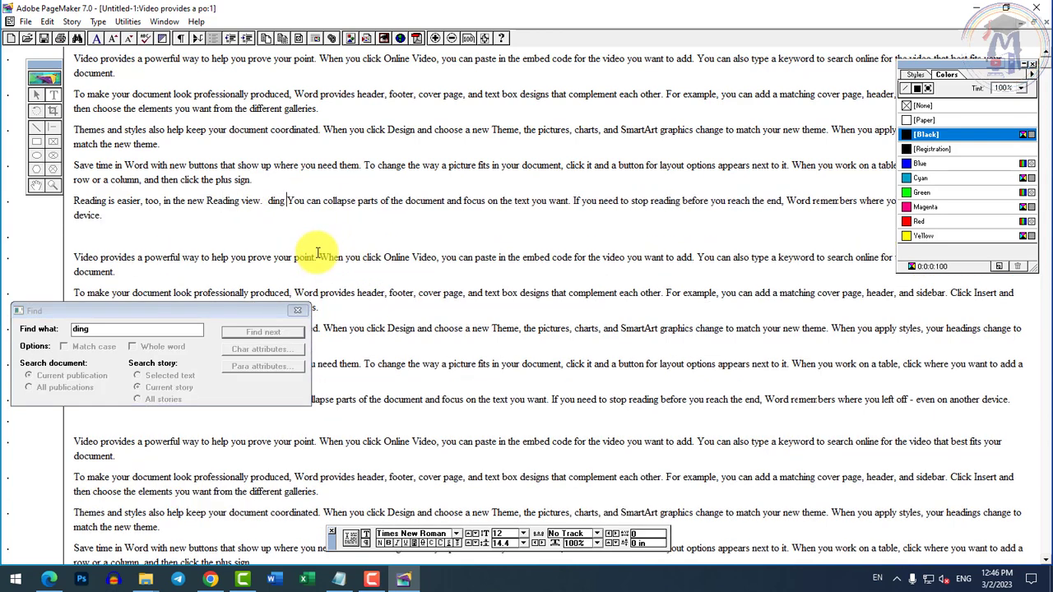
Search the current story for "ding" with Whole word off, stepping through the matches in the "Reading is easier" paragraphs
click(98, 329)
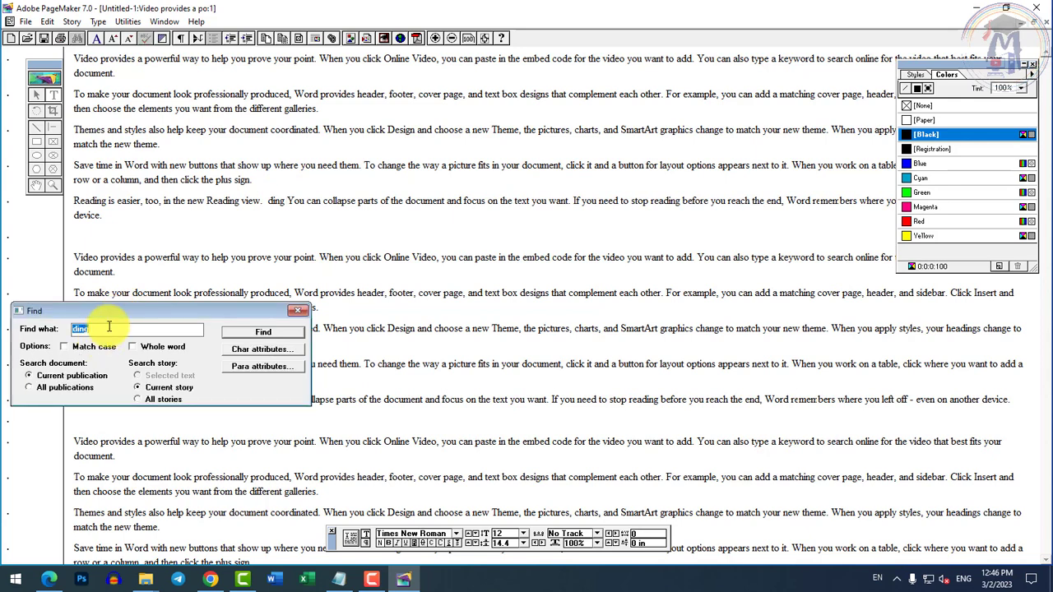
click(266, 332)
click(267, 332)
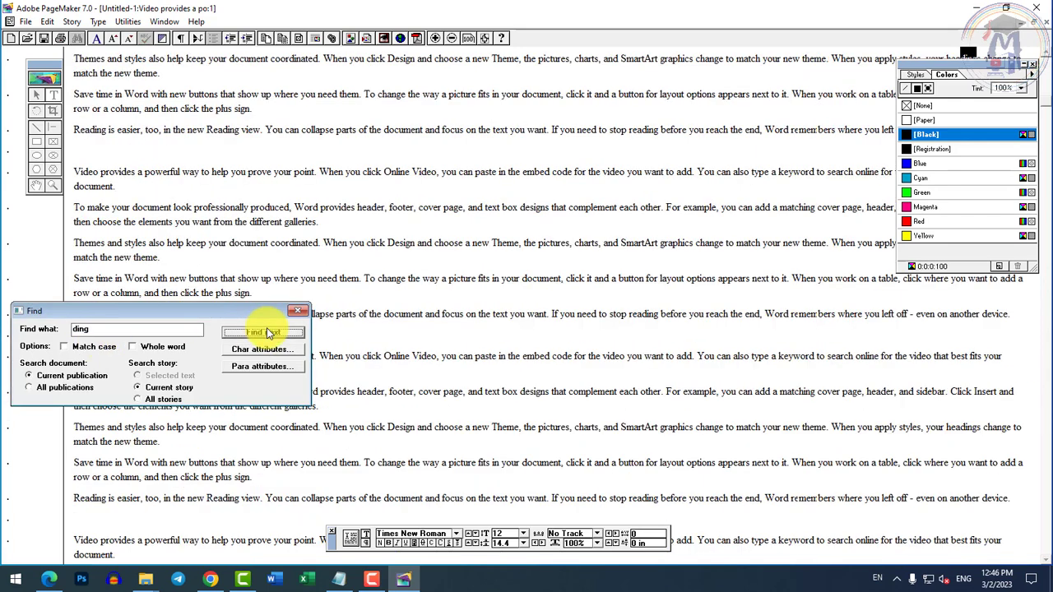
click(266, 331)
click(267, 331)
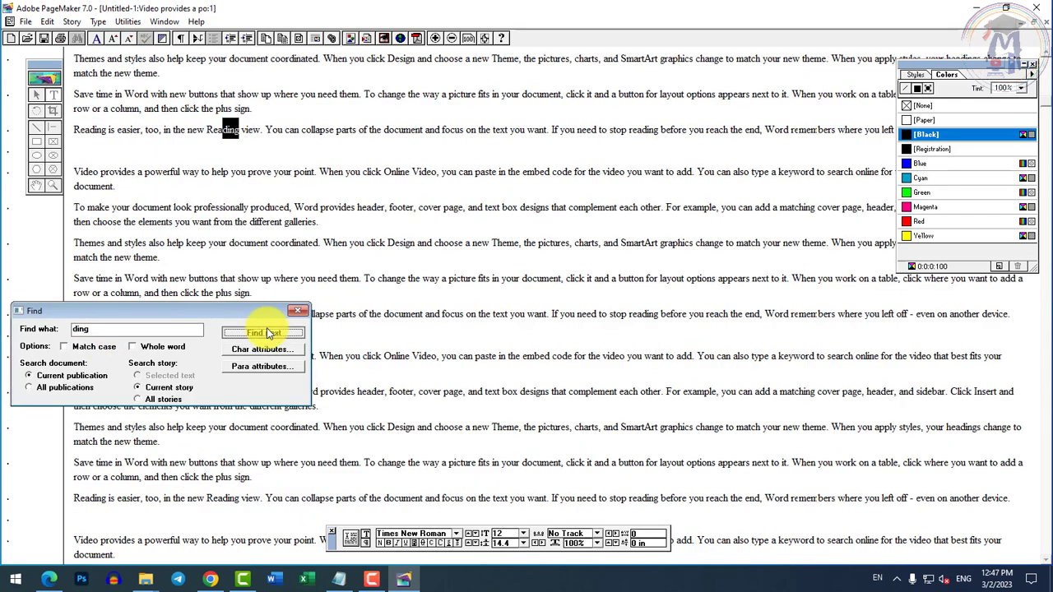
click(267, 331)
click(266, 332)
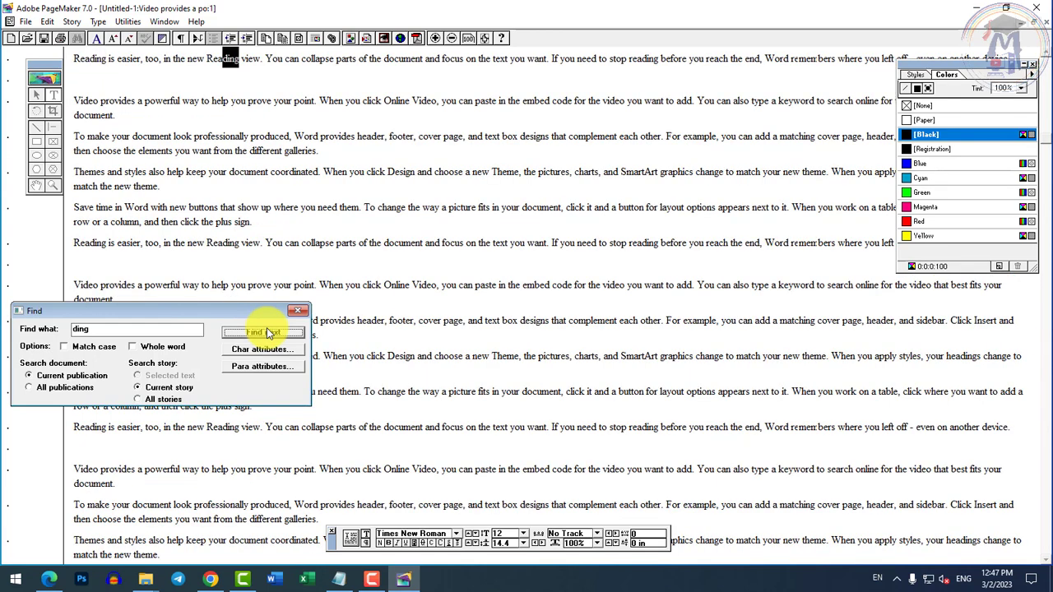
click(267, 331)
click(267, 331)
click(267, 331)
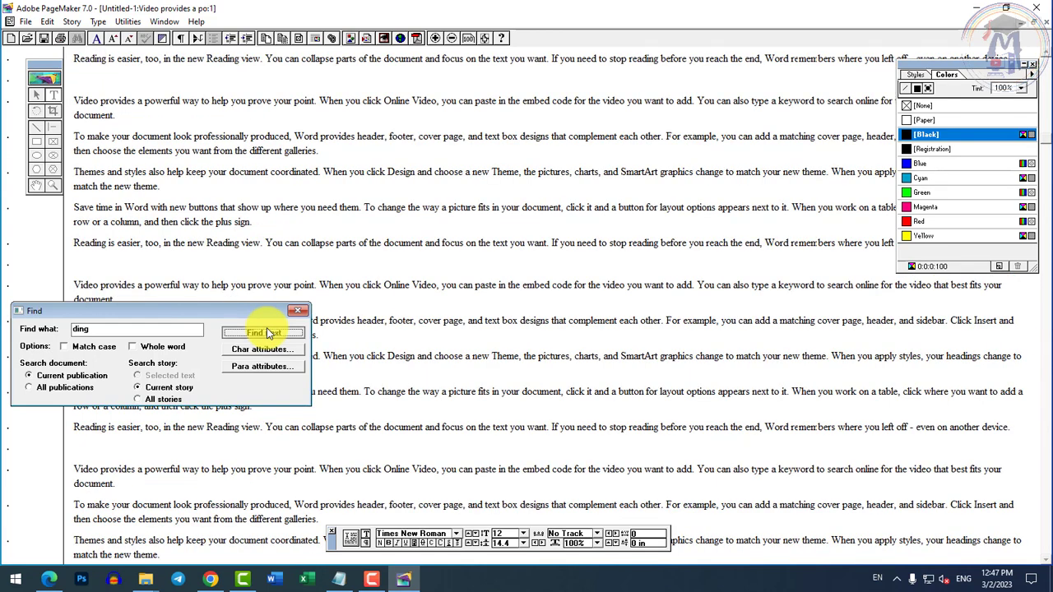
click(266, 332)
click(266, 332)
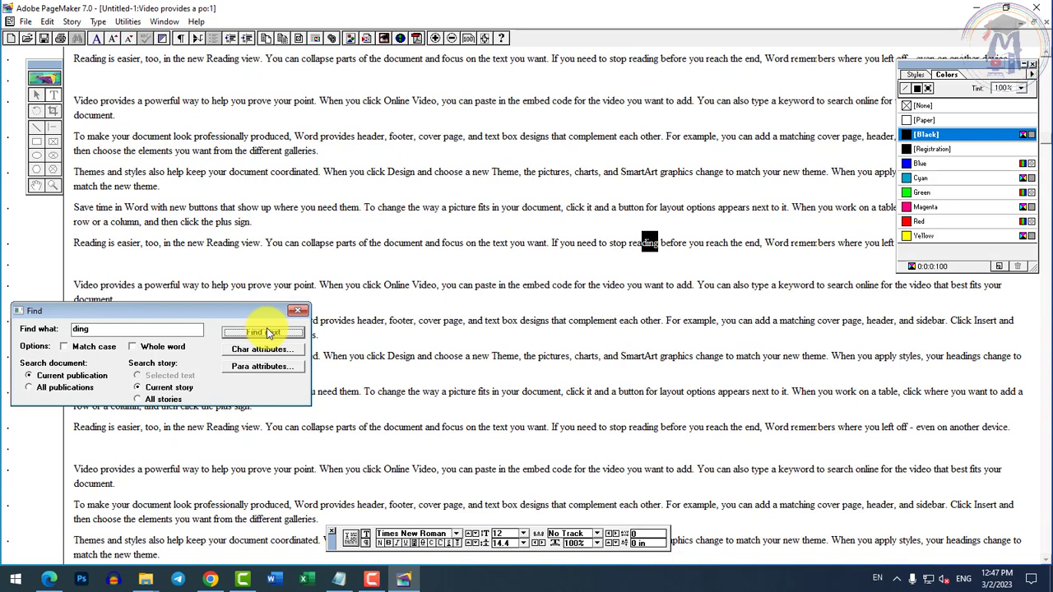
click(267, 331)
click(267, 332)
click(267, 332)
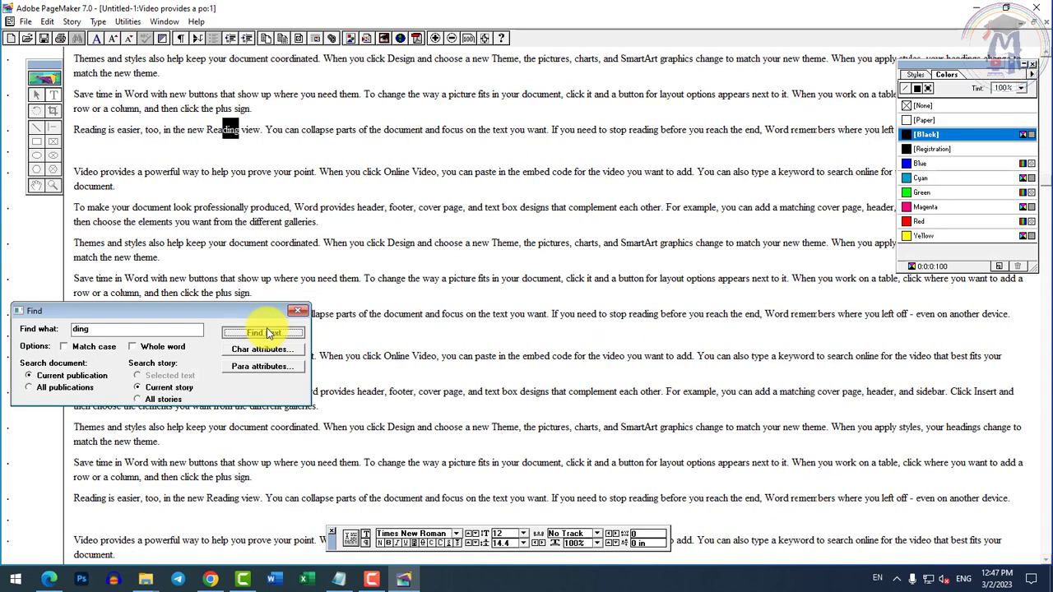
click(266, 332)
click(266, 332)
click(267, 332)
click(266, 332)
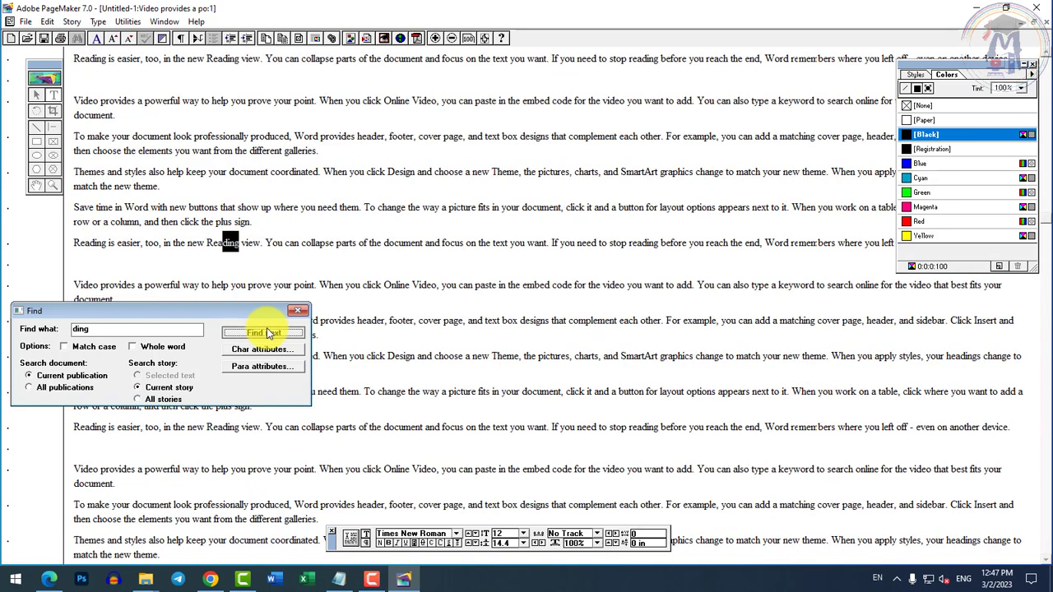
click(267, 332)
click(266, 333)
Turn on Whole word and search for "ding", continuing from the beginning of the story
click(122, 330)
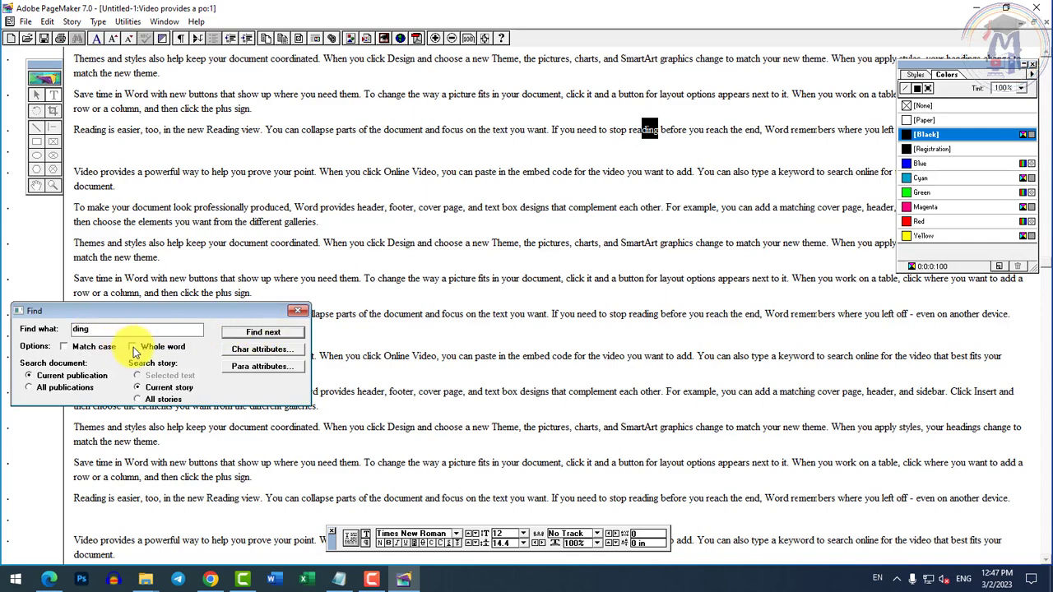
click(134, 347)
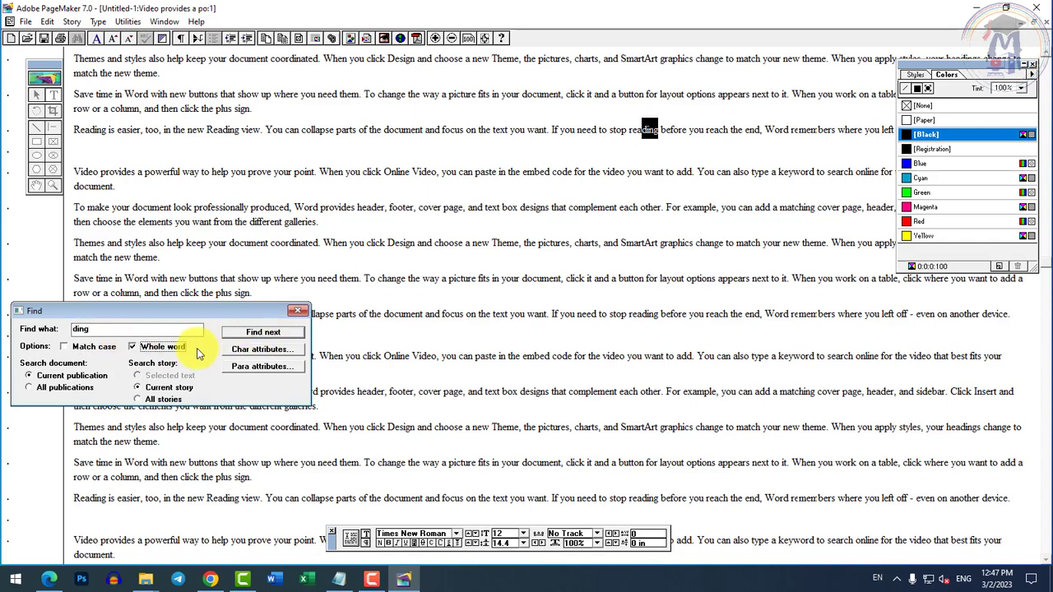
click(240, 333)
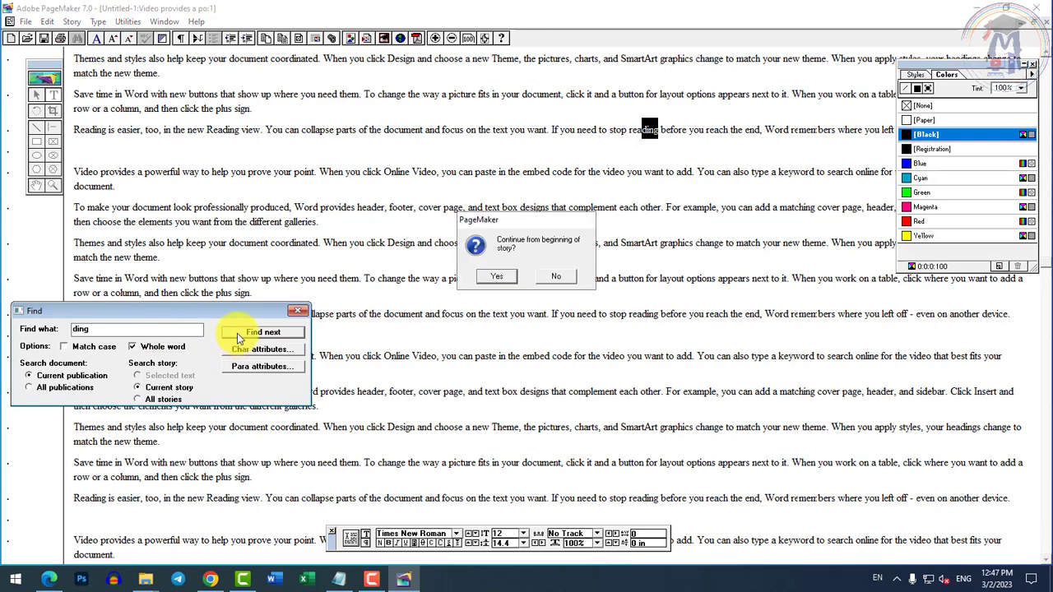
click(494, 277)
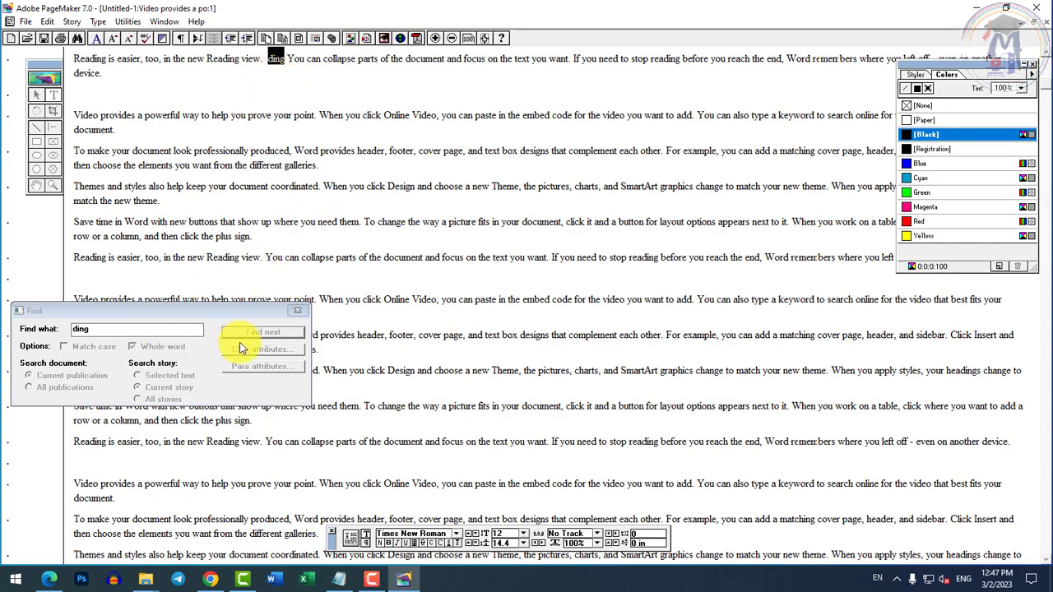
click(148, 331)
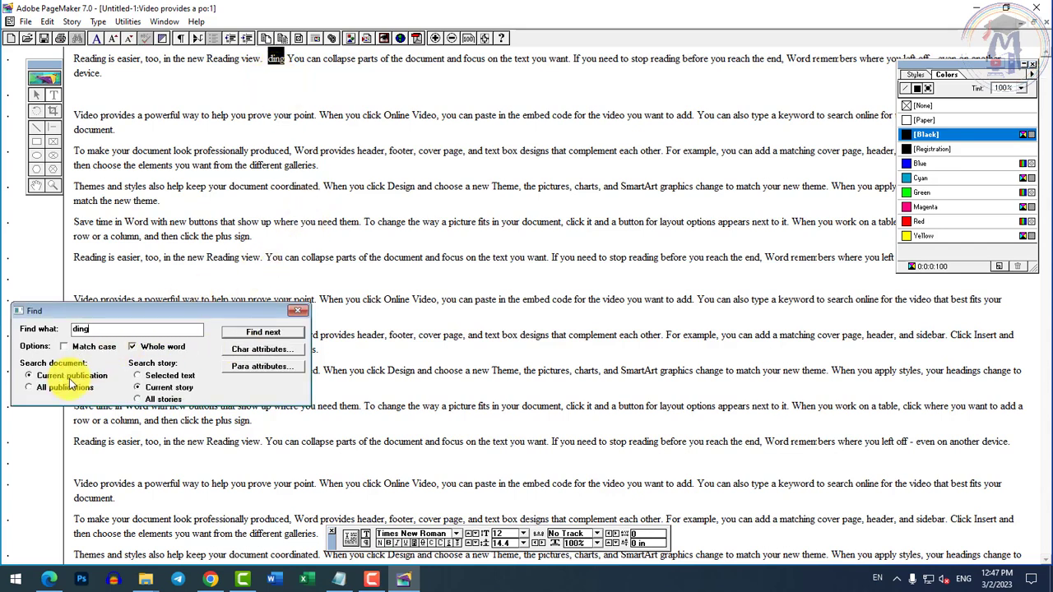
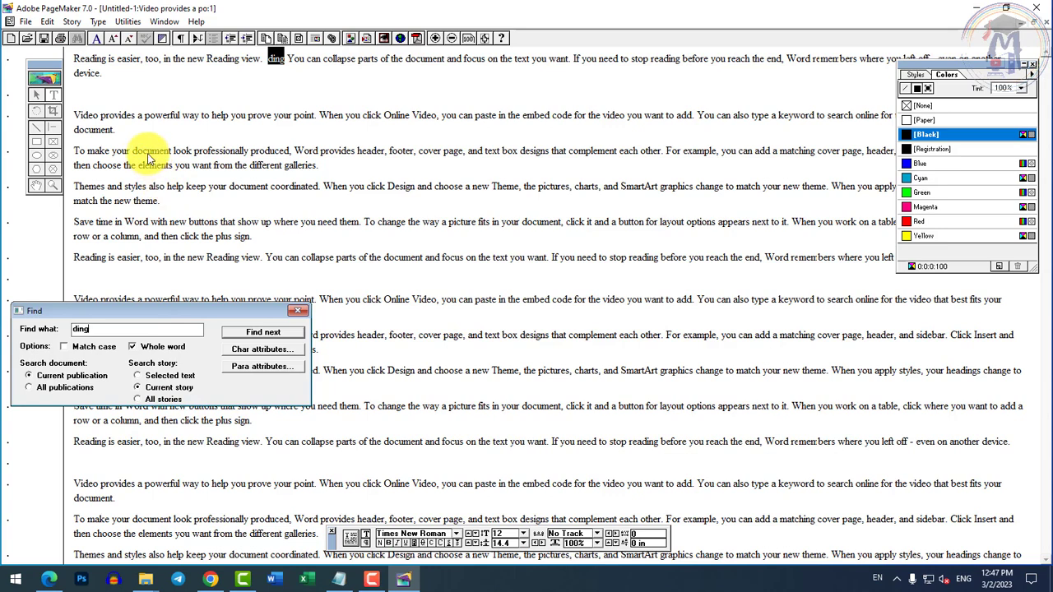
Select the text from "document look professionally produced" to "match the new theme.", close the Find dialog and clear the selection
drag(131, 152, 472, 206)
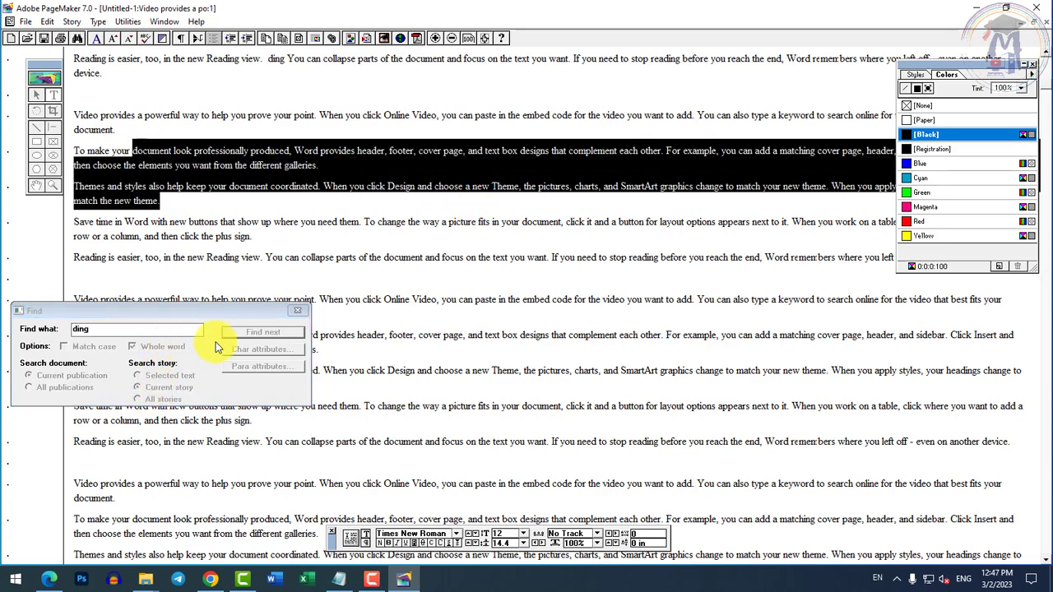
click(186, 329)
click(298, 312)
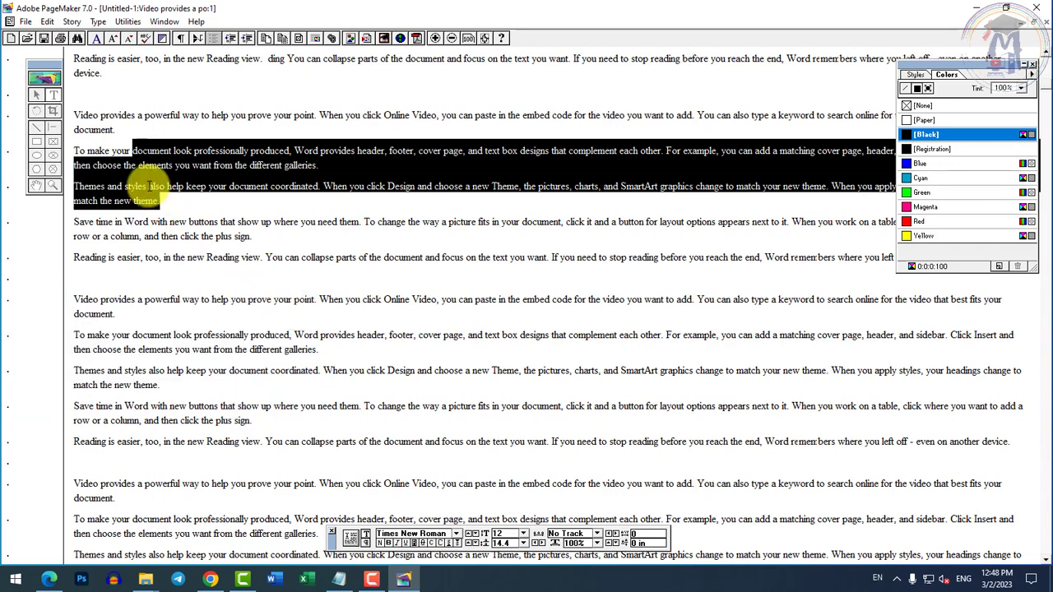
click(141, 159)
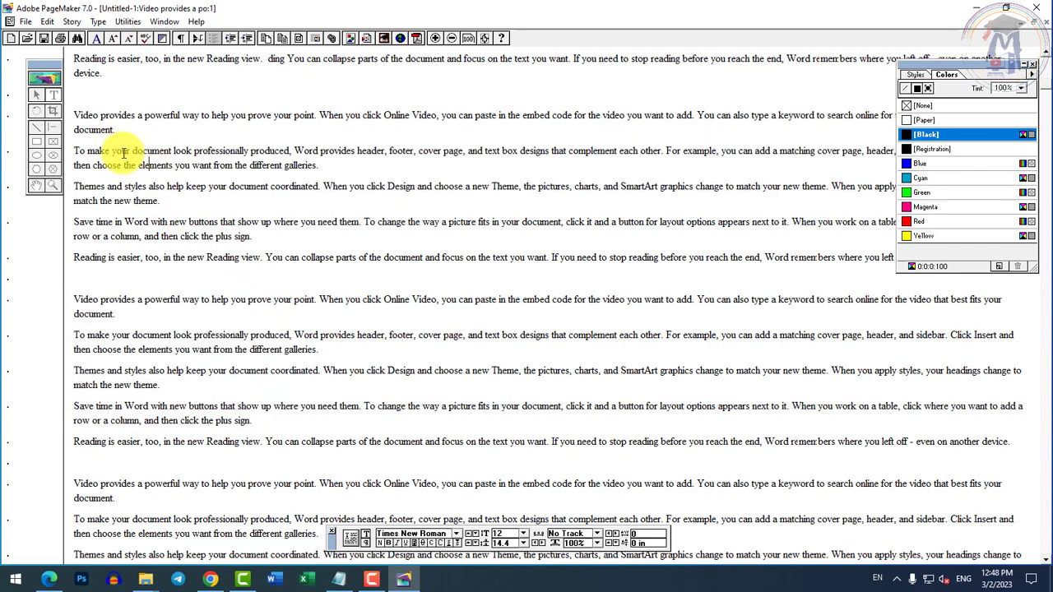
Open the Change dialog and find the first "video" in the current story with Whole word off
click(129, 22)
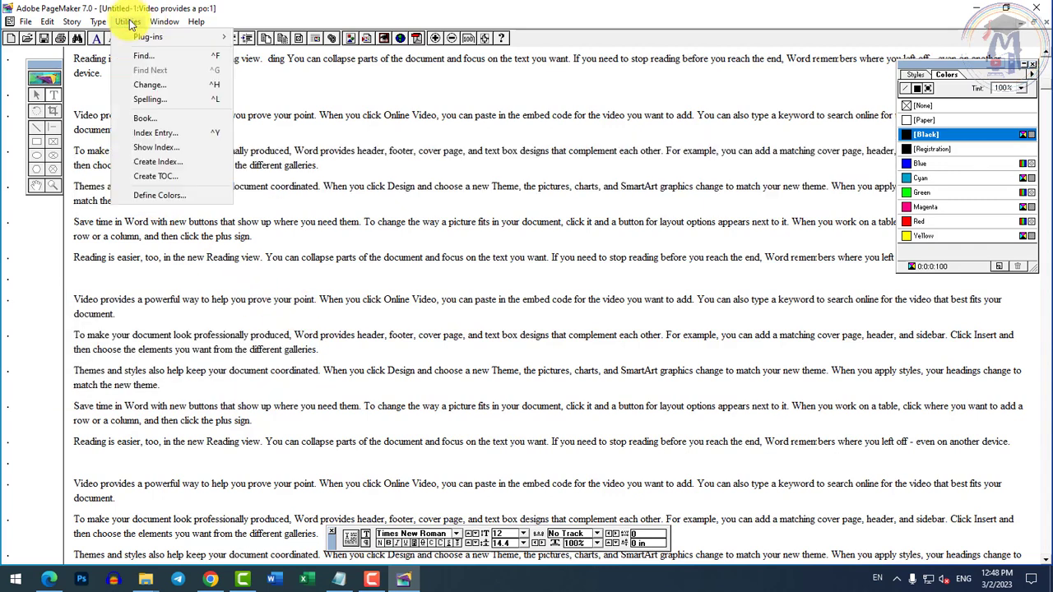
click(156, 84)
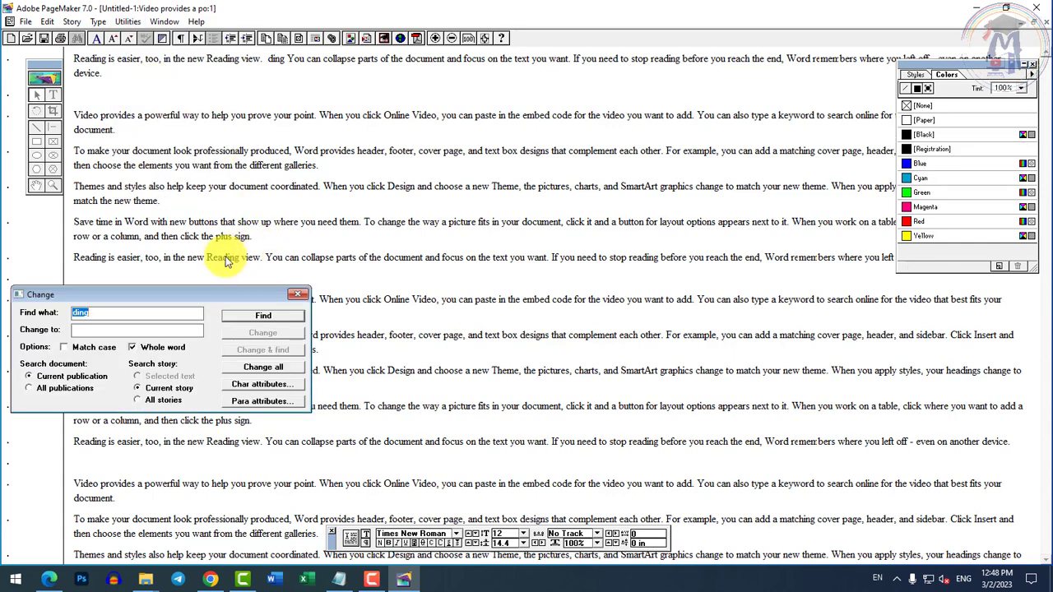
drag(218, 295, 400, 182)
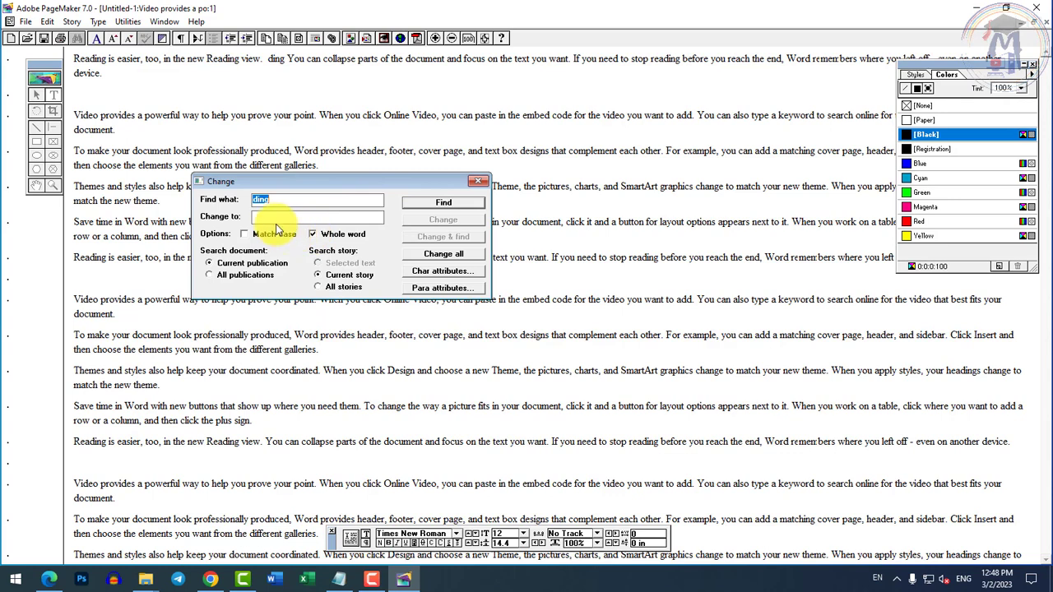
click(272, 217)
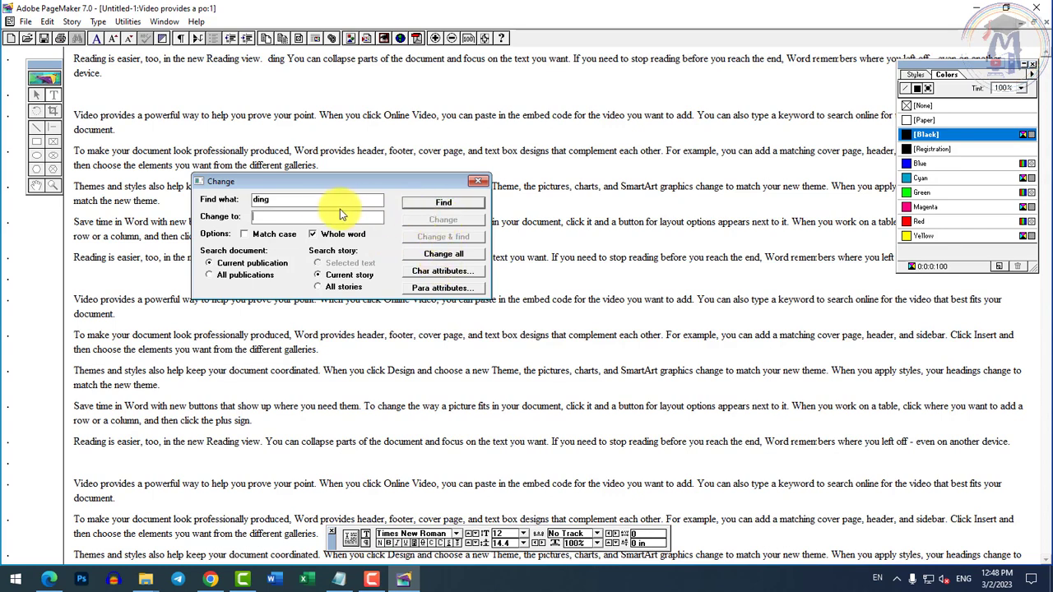
double_click(278, 199)
text(video)
click(331, 238)
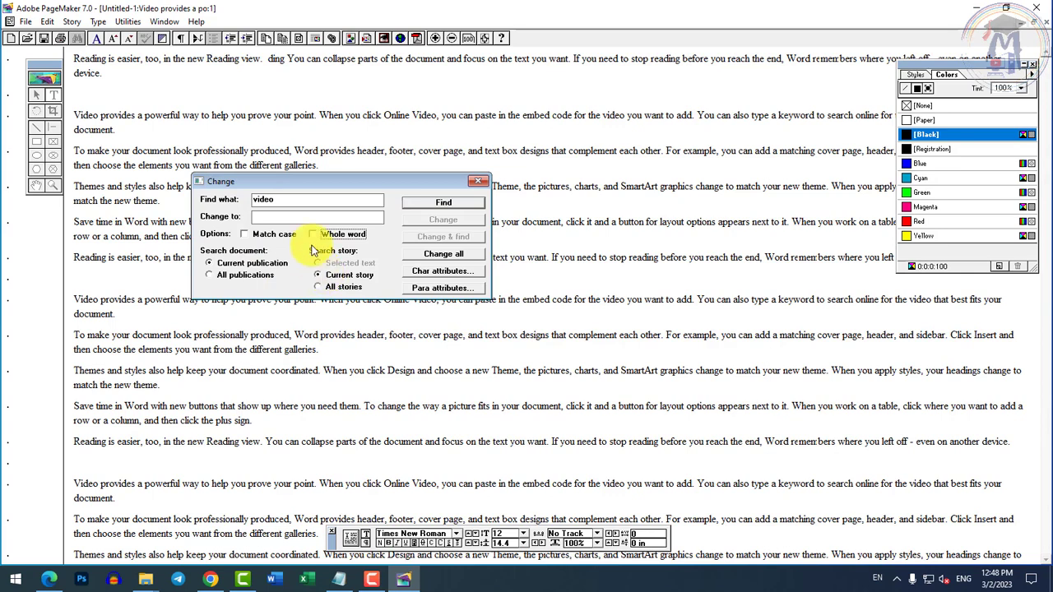
click(437, 202)
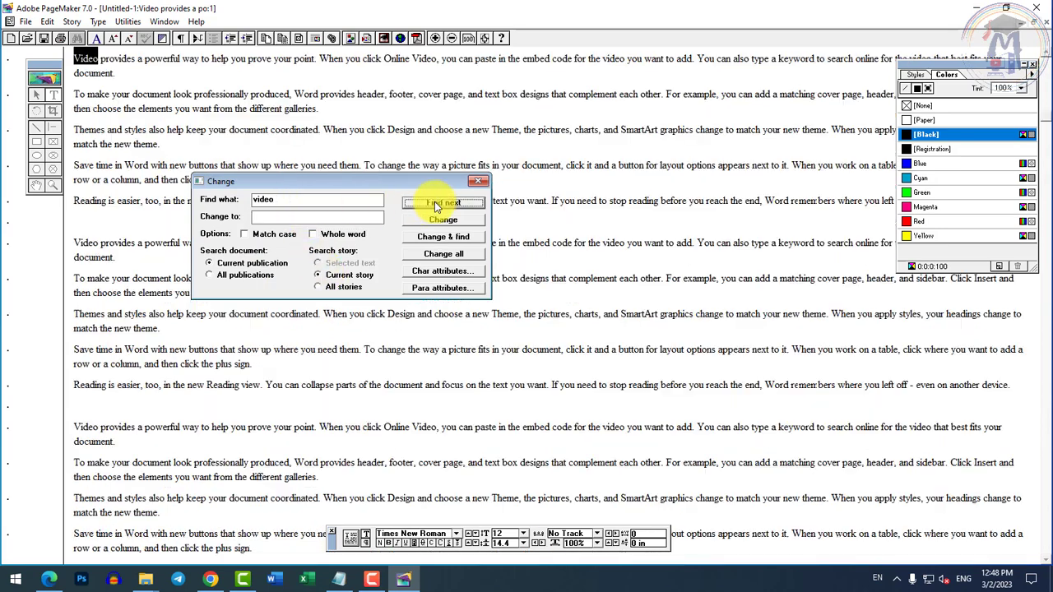
Set the replacement text to "audio" and replace the first three "video" matches in the opening paragraph one by one
click(318, 218)
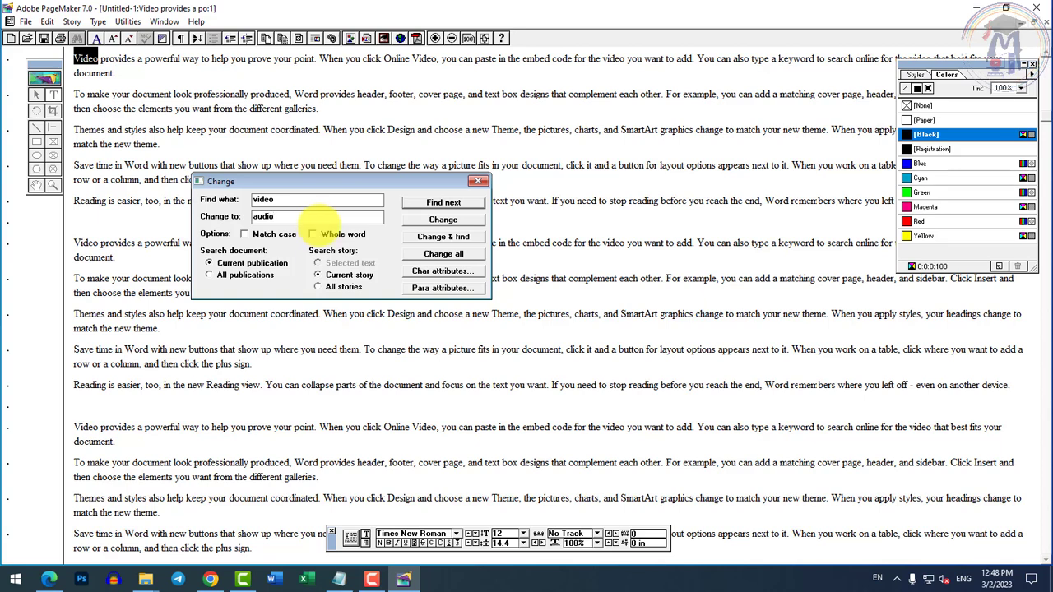
click(451, 205)
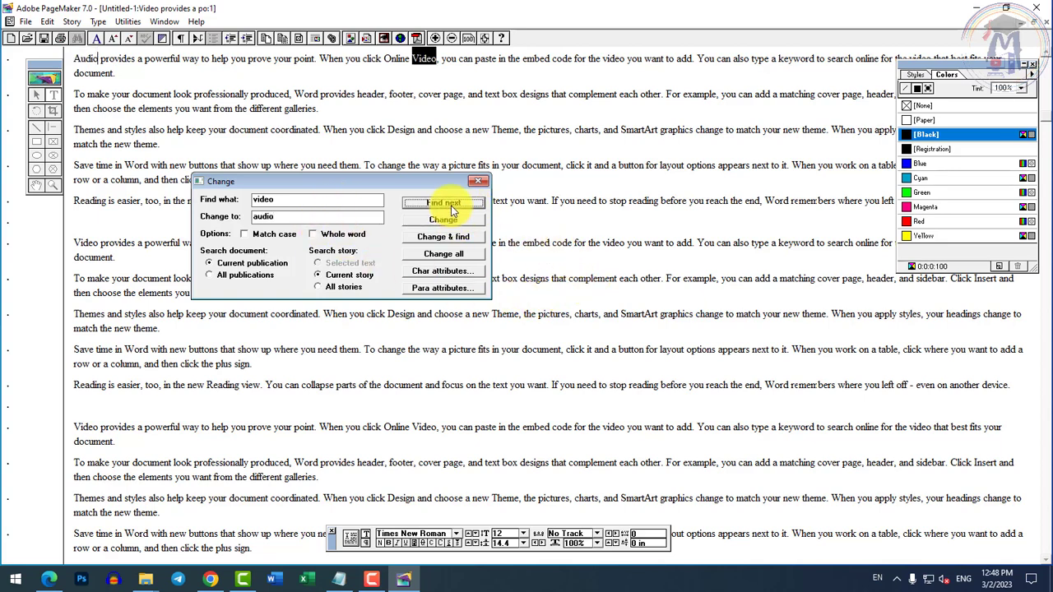
click(454, 219)
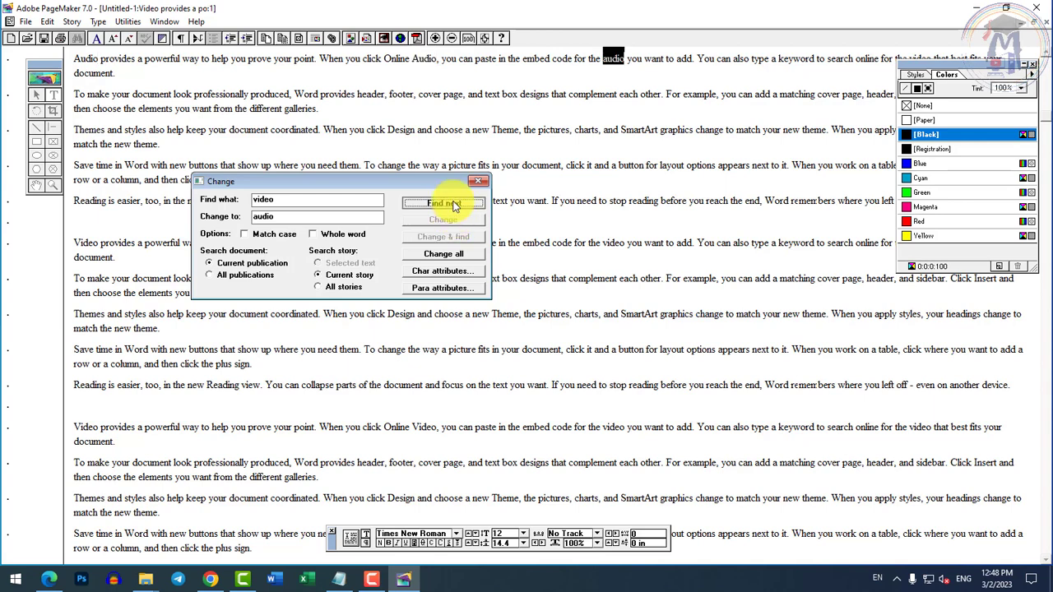
click(449, 237)
click(450, 242)
click(451, 242)
click(451, 242)
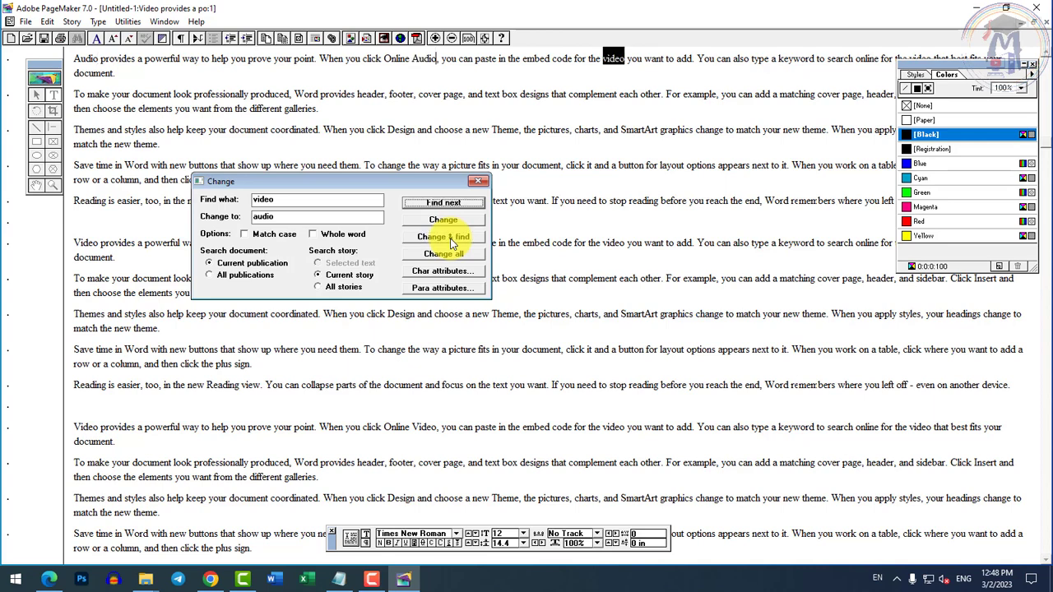
click(450, 242)
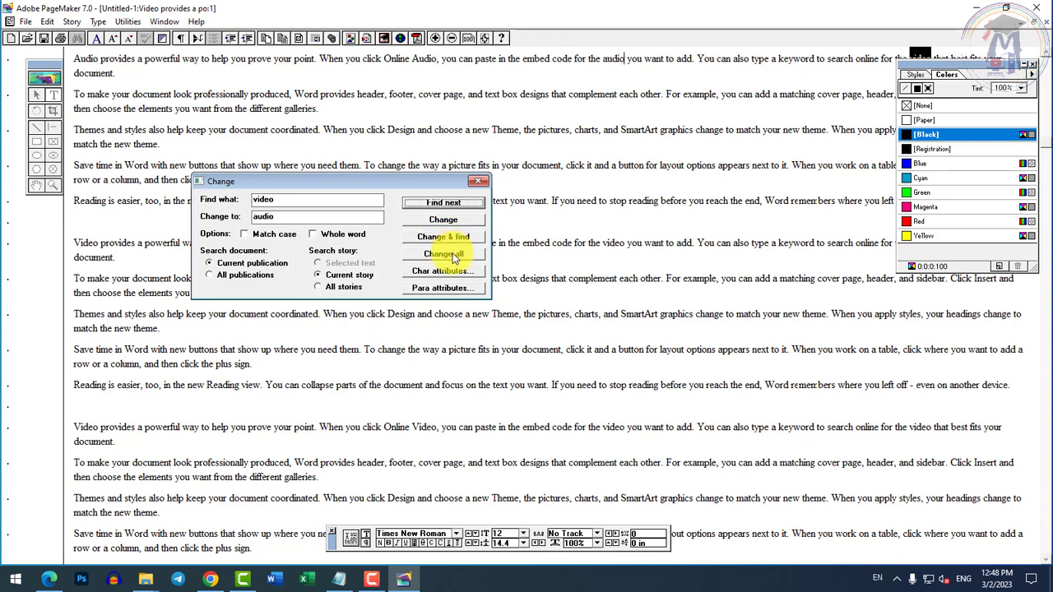
Replace all remaining "video" matches with "audio" and search for "video" again from the beginning of the story
click(453, 255)
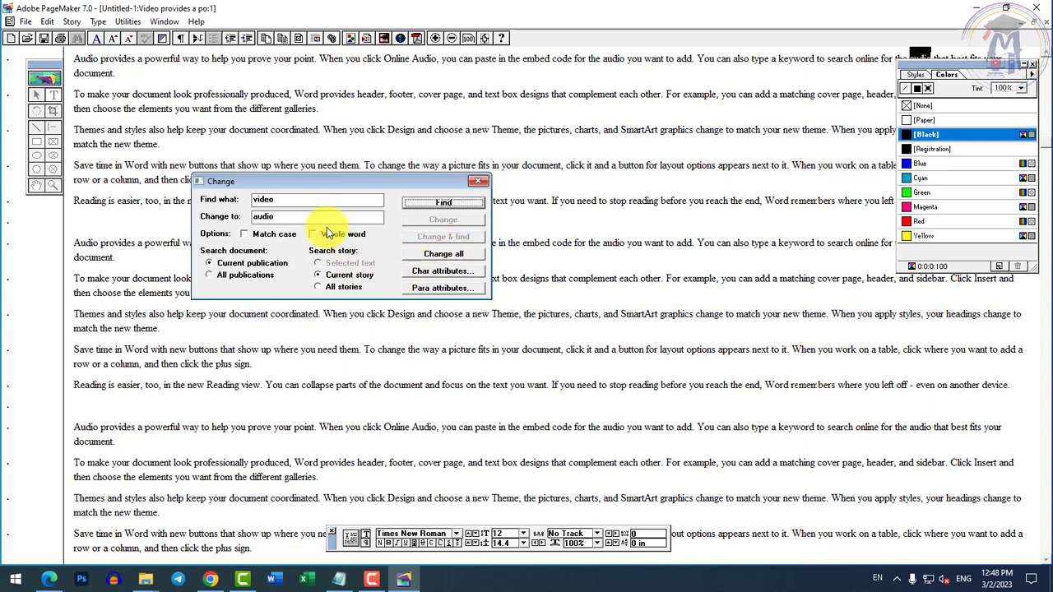
drag(298, 199, 189, 200)
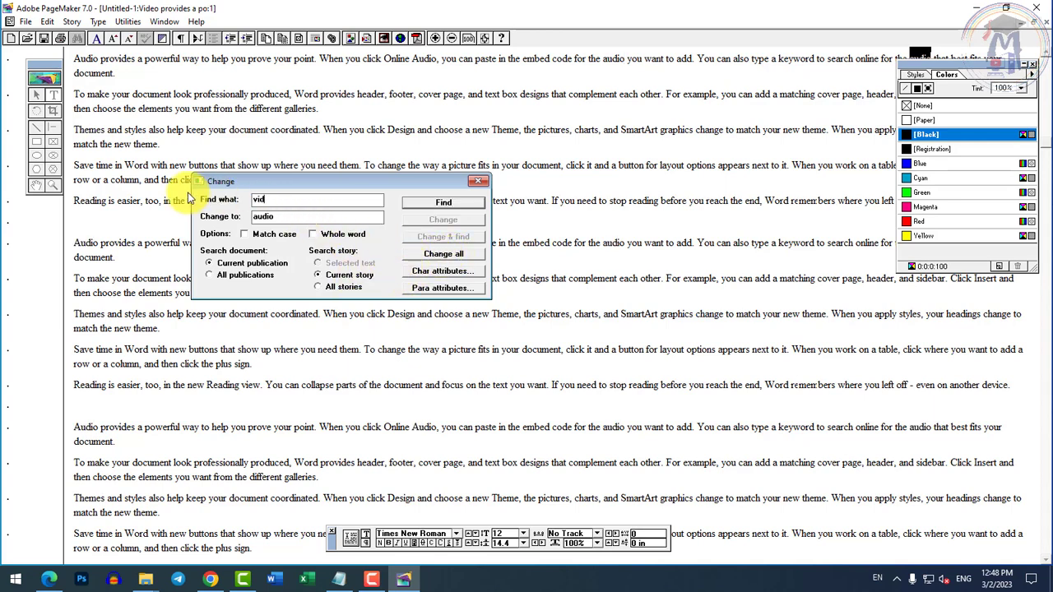
click(456, 205)
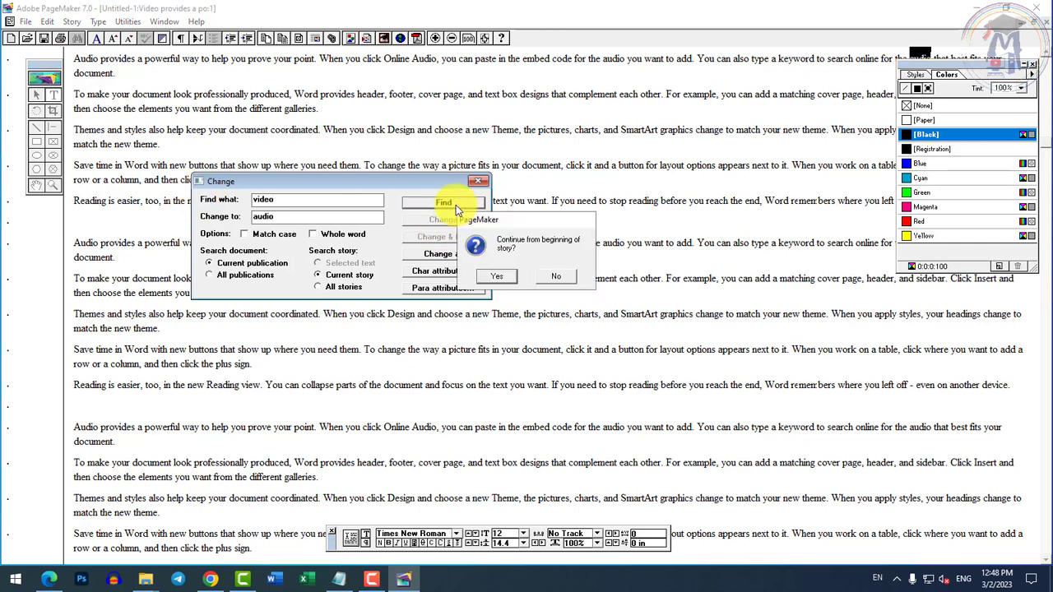
click(501, 277)
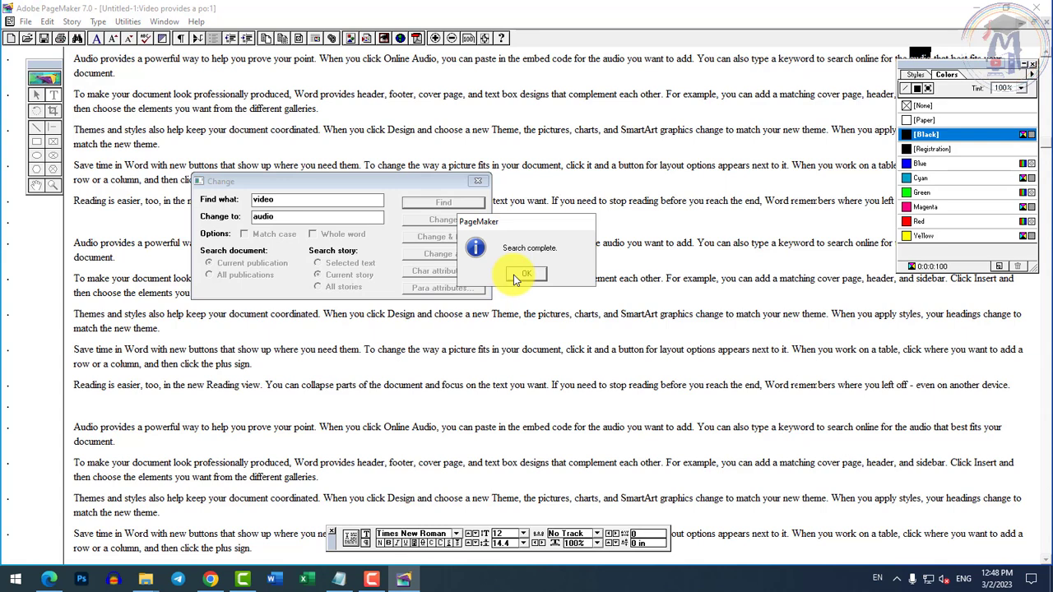
click(514, 278)
Replace every "audio" in the current story with "video" and close the Change dialog
click(271, 199)
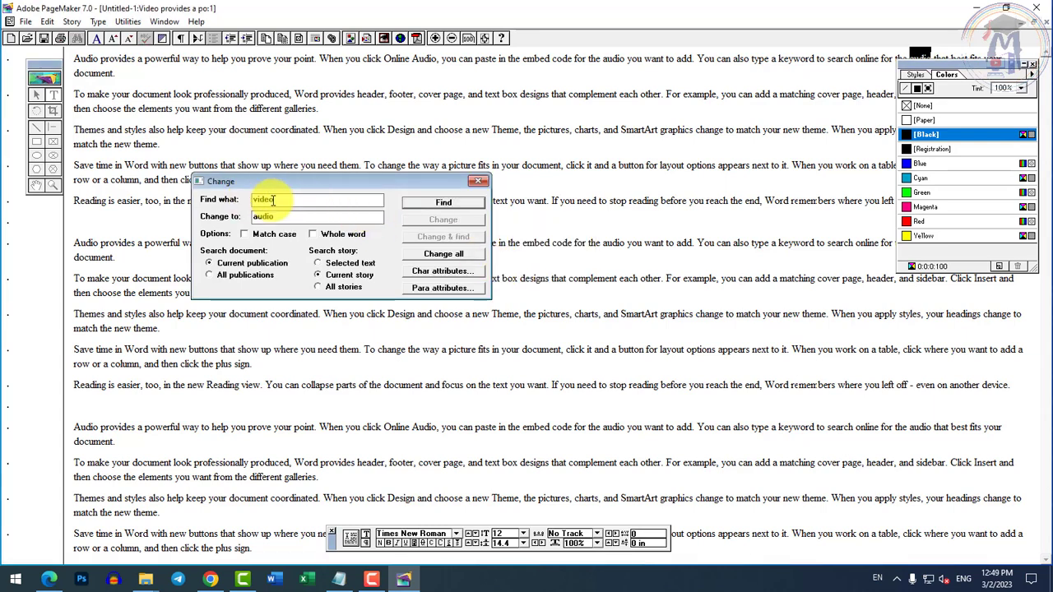
text(audio)
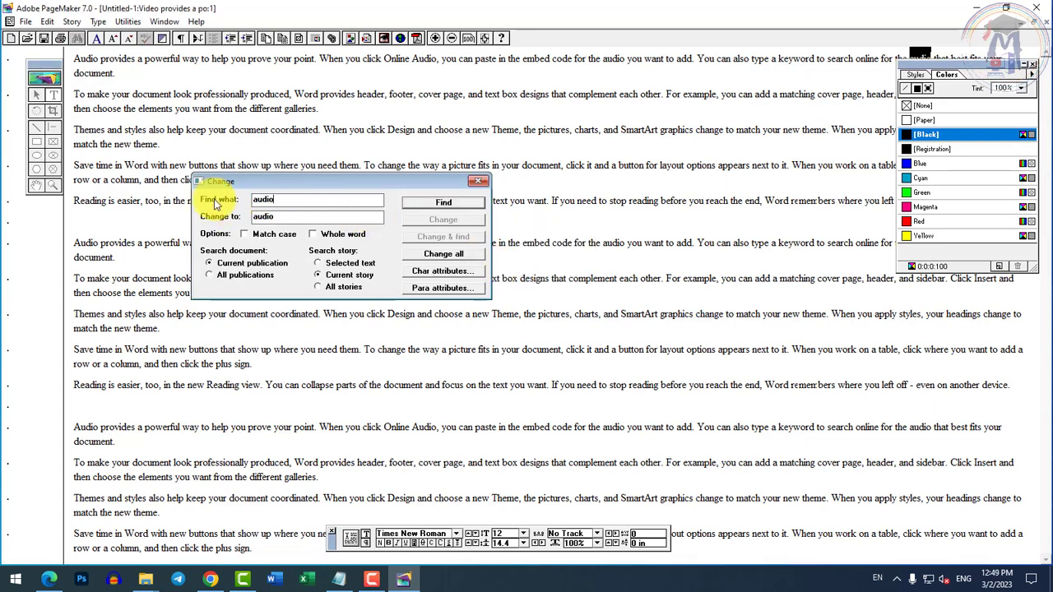
double_click(257, 217)
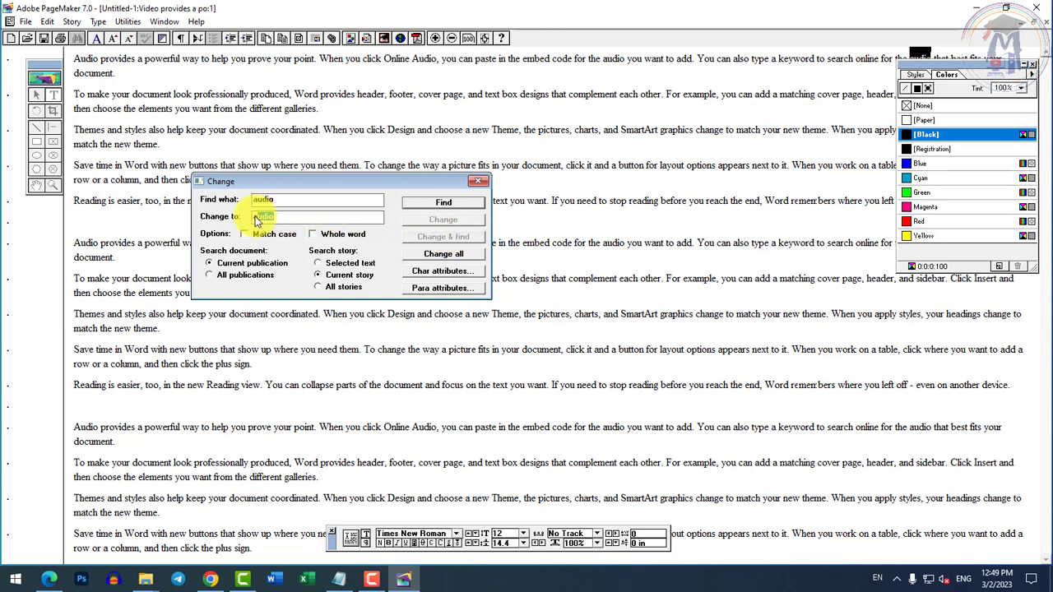
text(video)
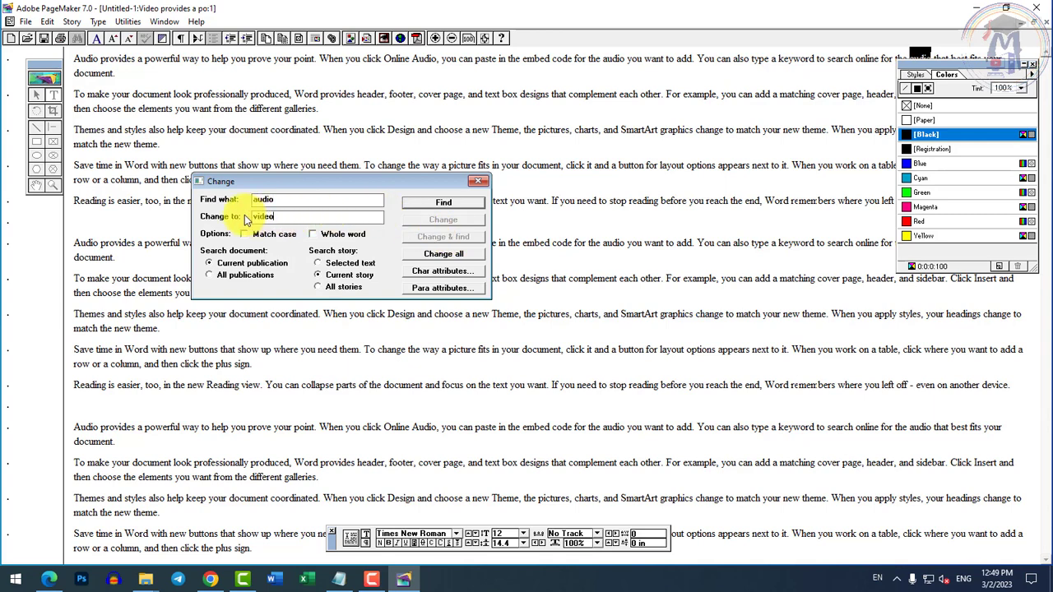
click(443, 202)
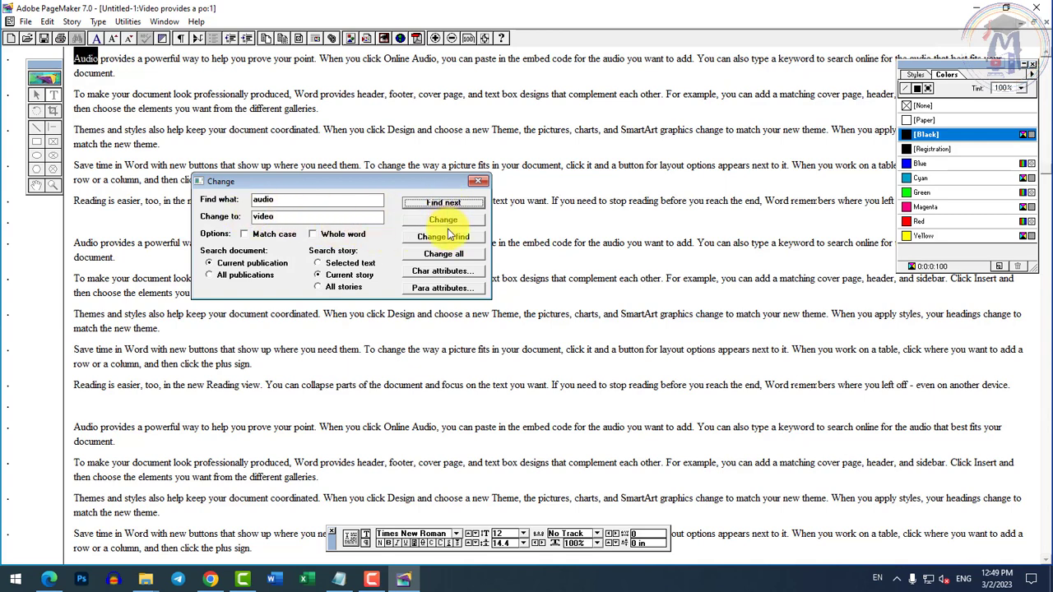
click(444, 254)
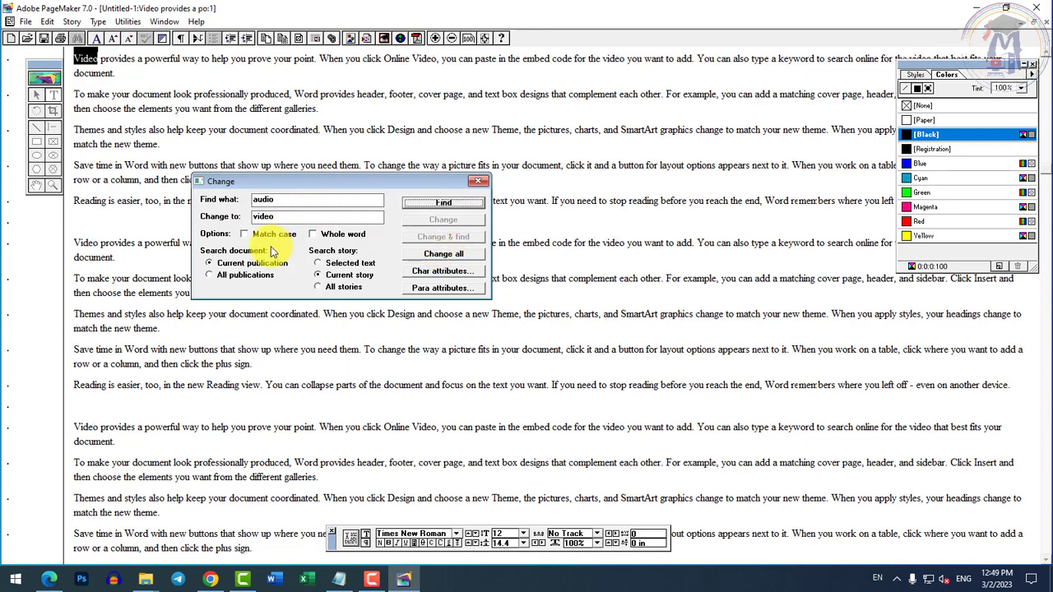
click(480, 182)
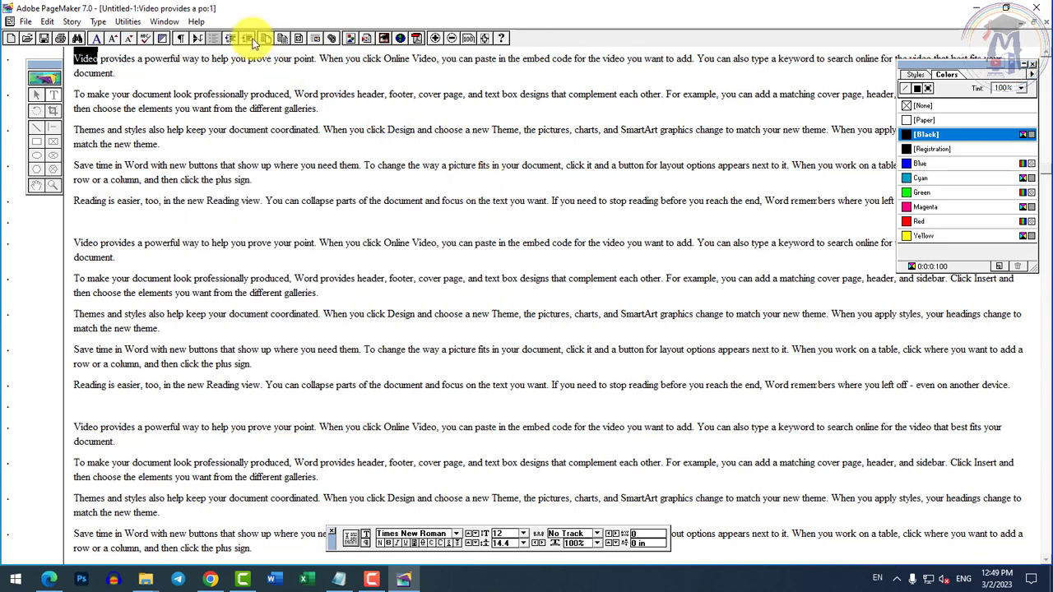
Select the whole story's text and set its font size to 30 points
click(117, 23)
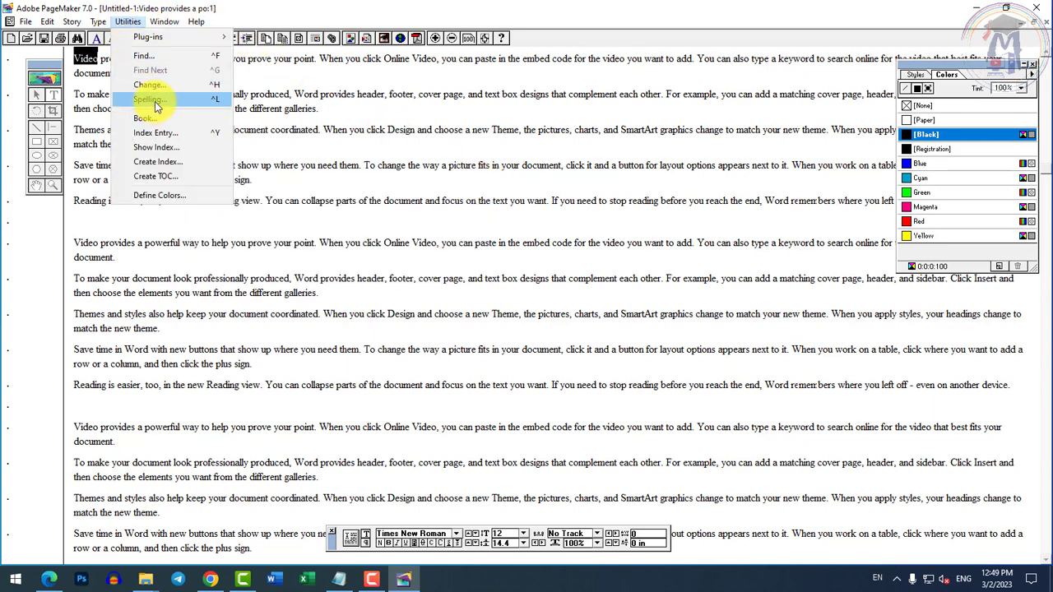
click(498, 384)
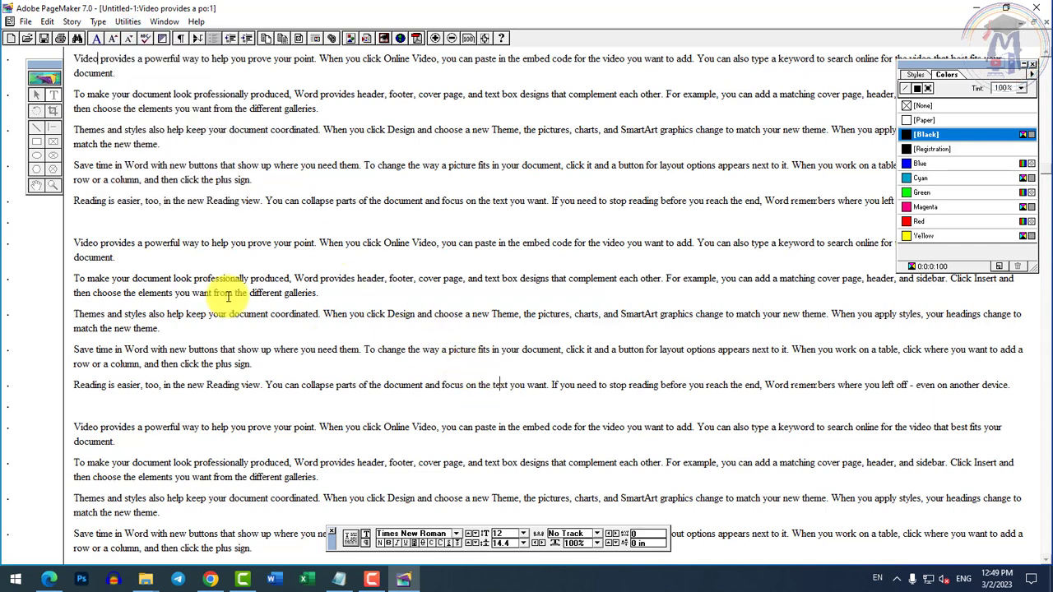
click(127, 263)
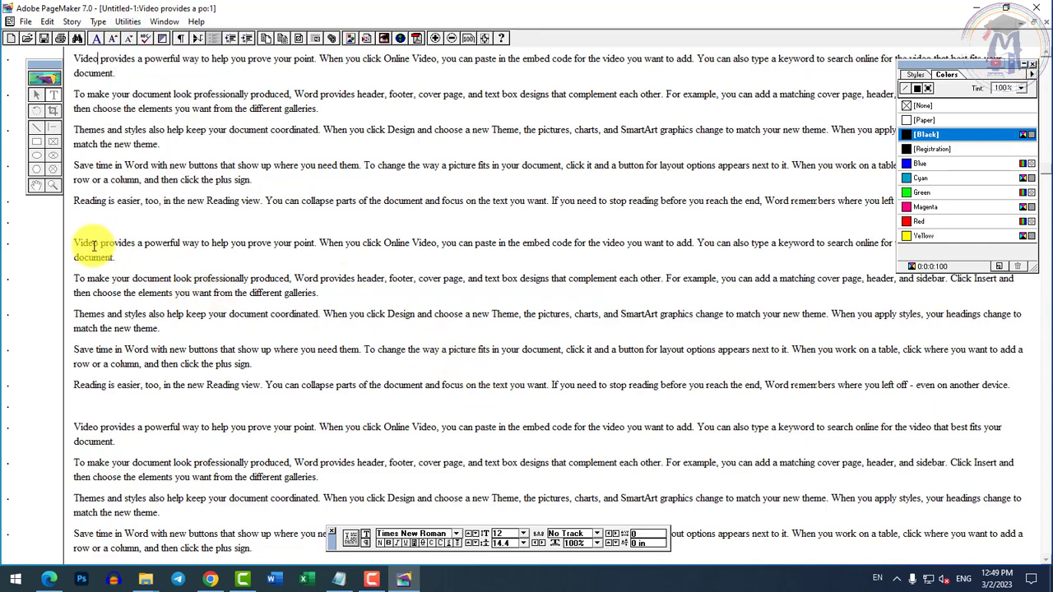
key(ctrl+a)
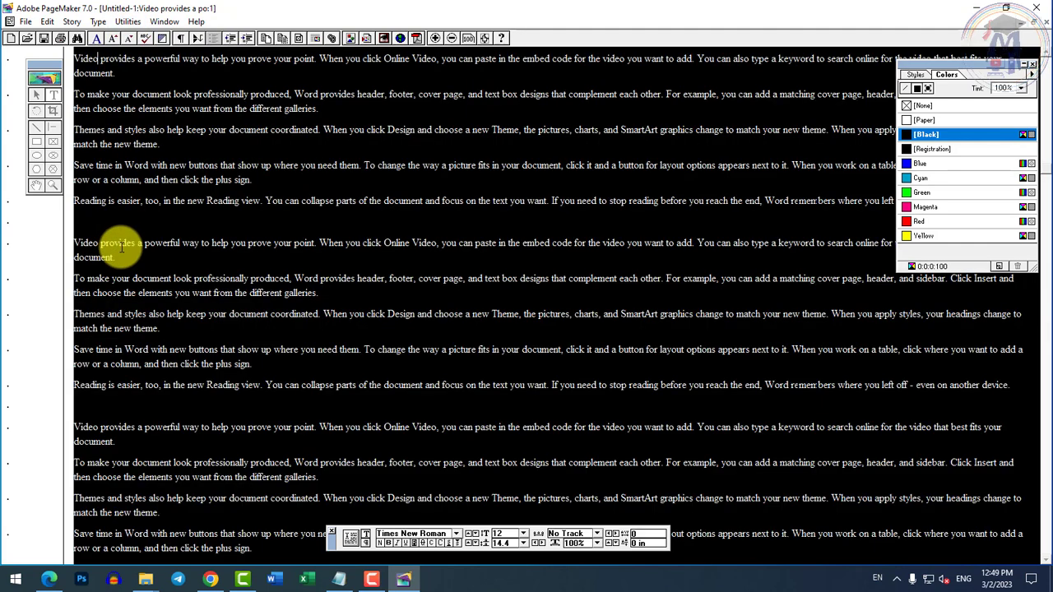
click(525, 536)
click(504, 499)
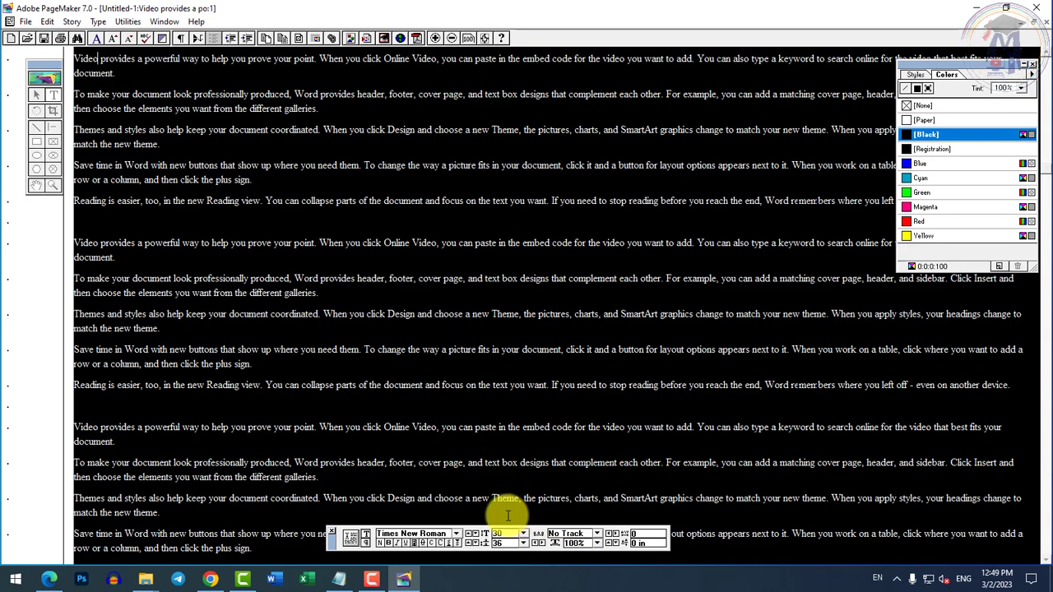
In the second text block, misspell "Video" as "Vedeo" and "document" as "doccment"
click(278, 376)
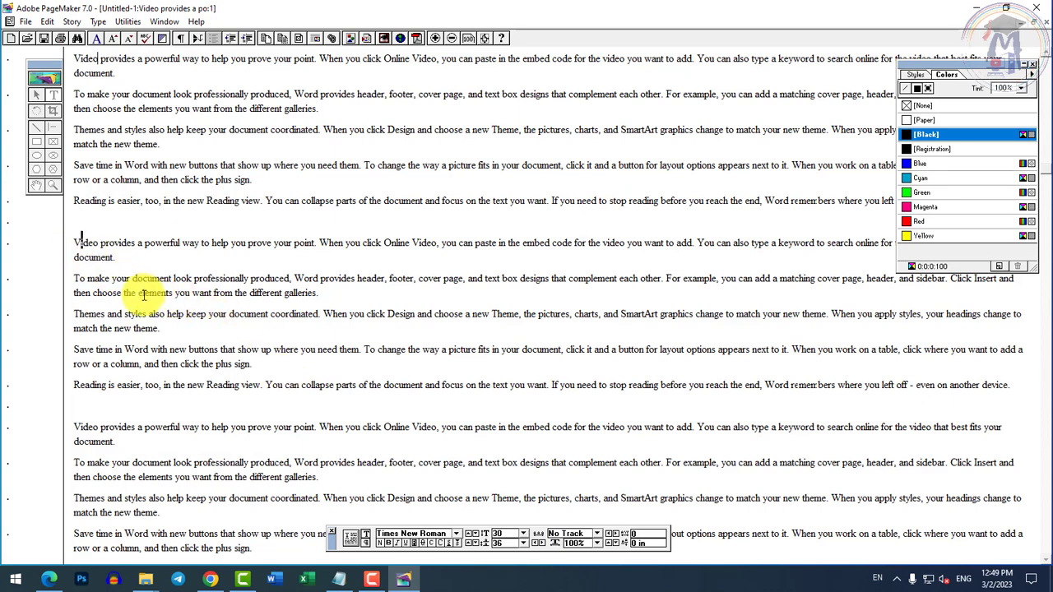
key(BackSpace)
text(e)
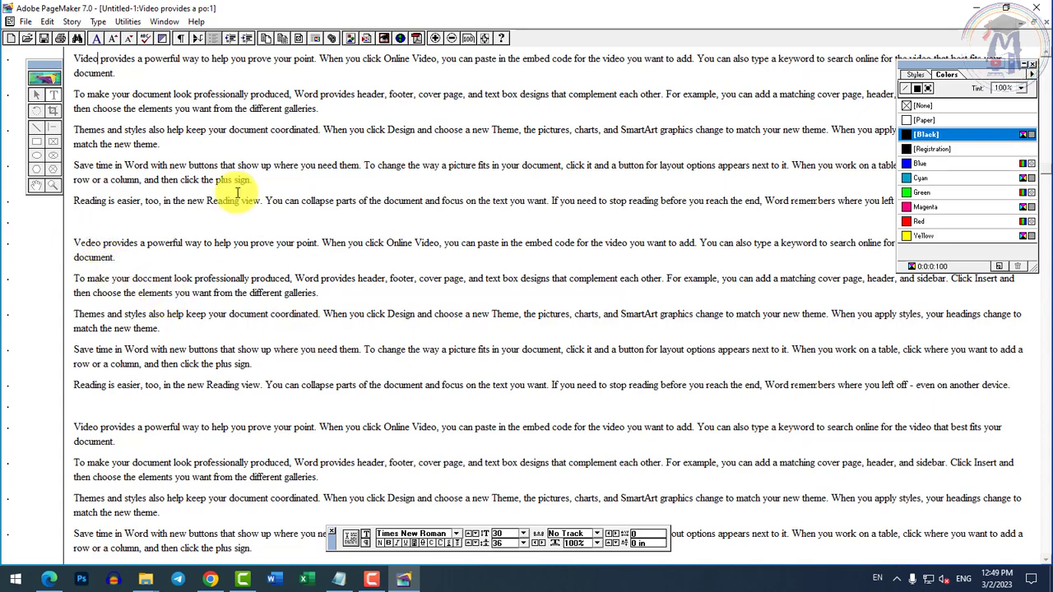
Run a spelling check on all stories in the current publication and close the Spelling dialog
click(130, 23)
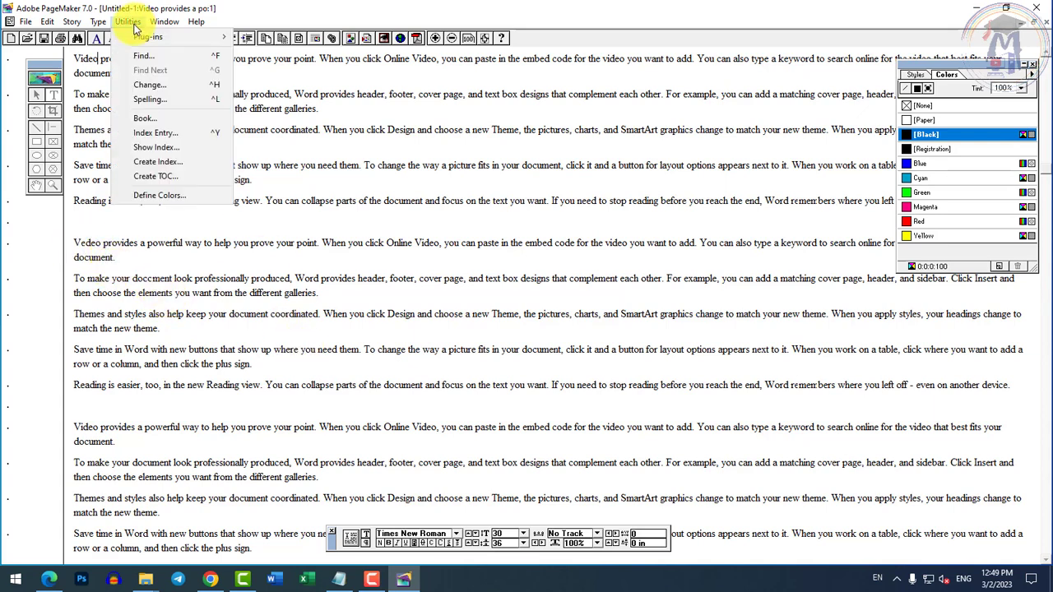
click(159, 101)
drag(214, 278, 562, 95)
click(612, 119)
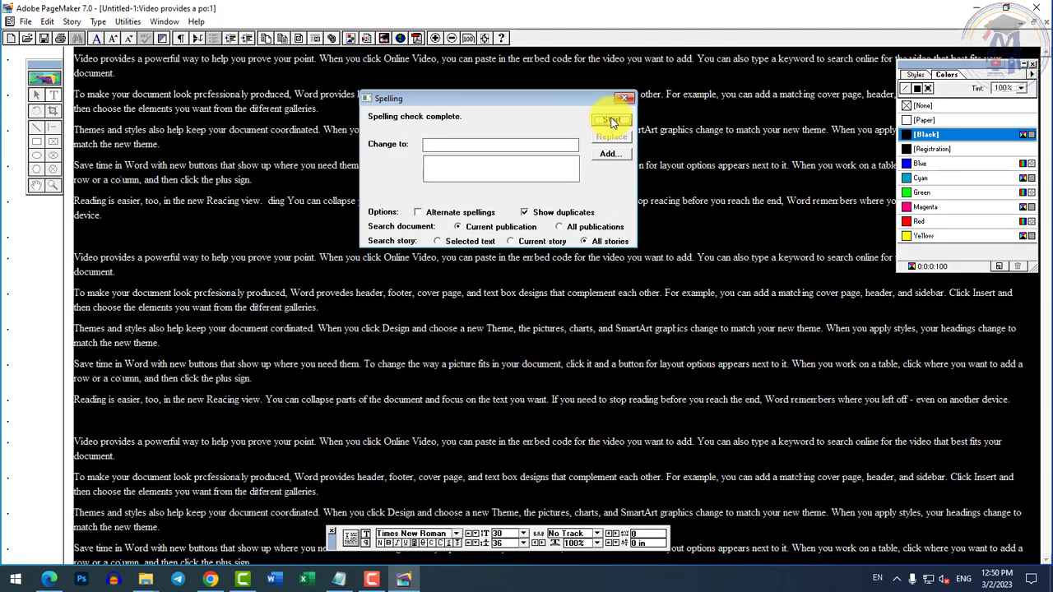
click(624, 100)
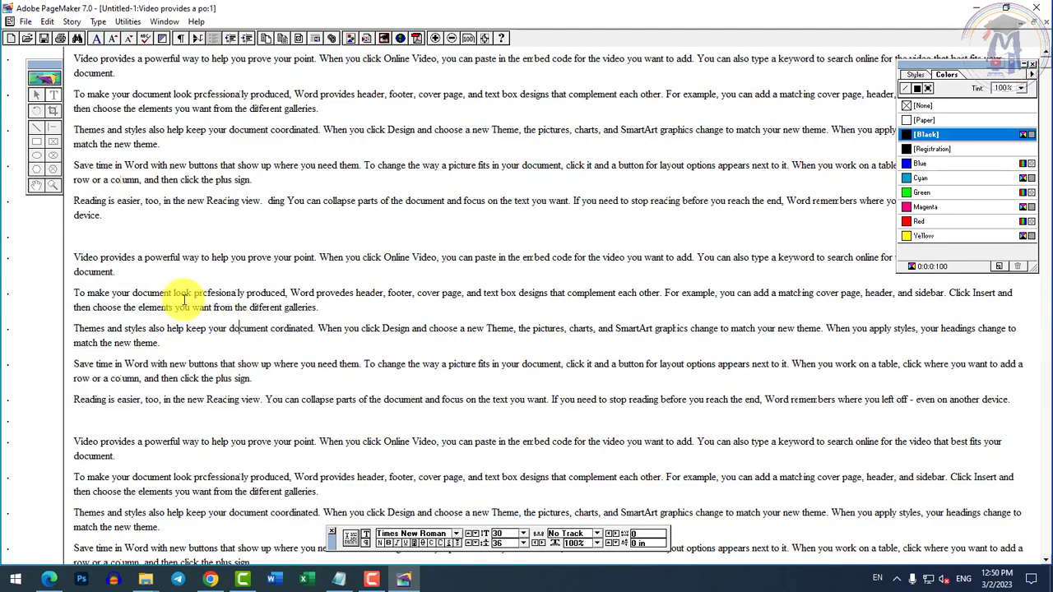
Close the story and return to the page layout
click(105, 130)
click(46, 21)
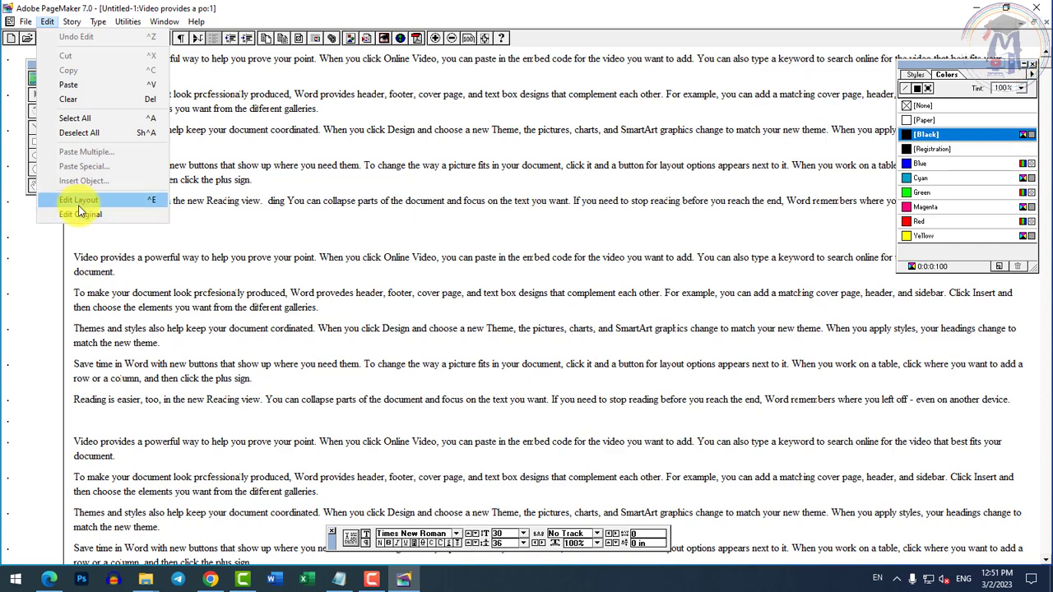
click(294, 222)
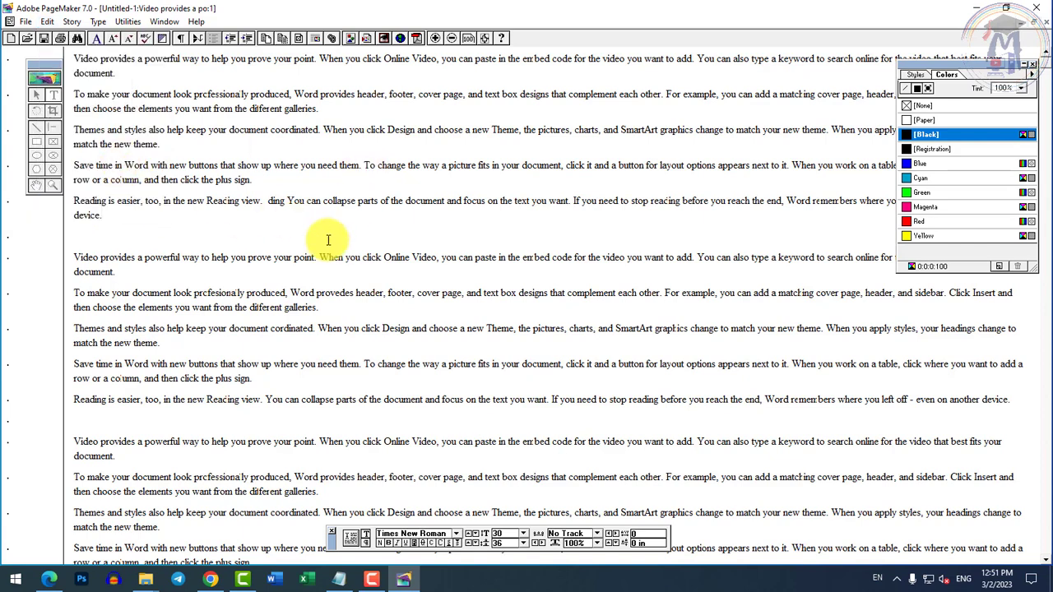
click(72, 22)
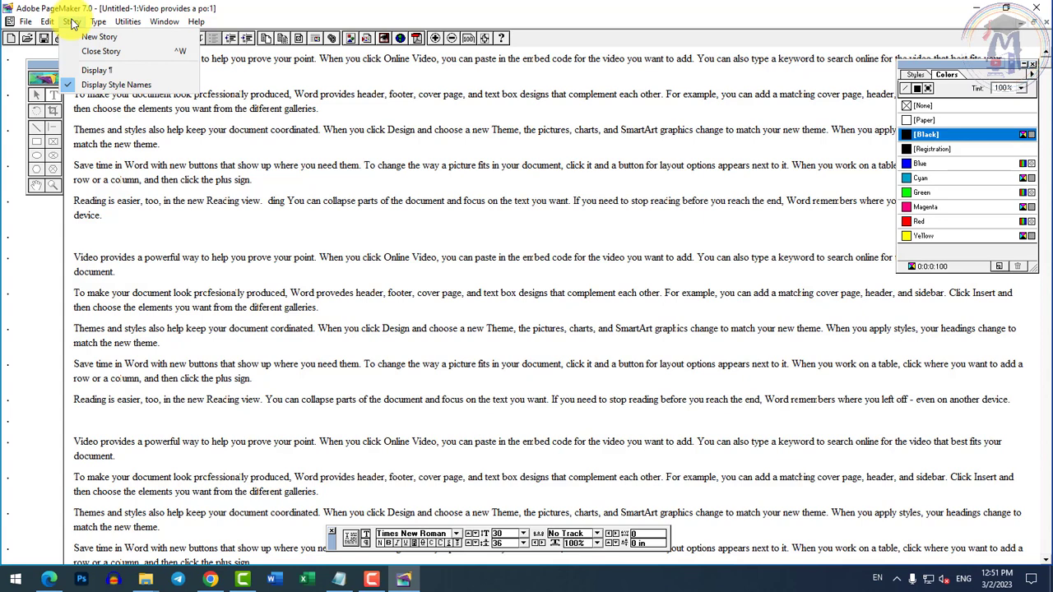
click(102, 53)
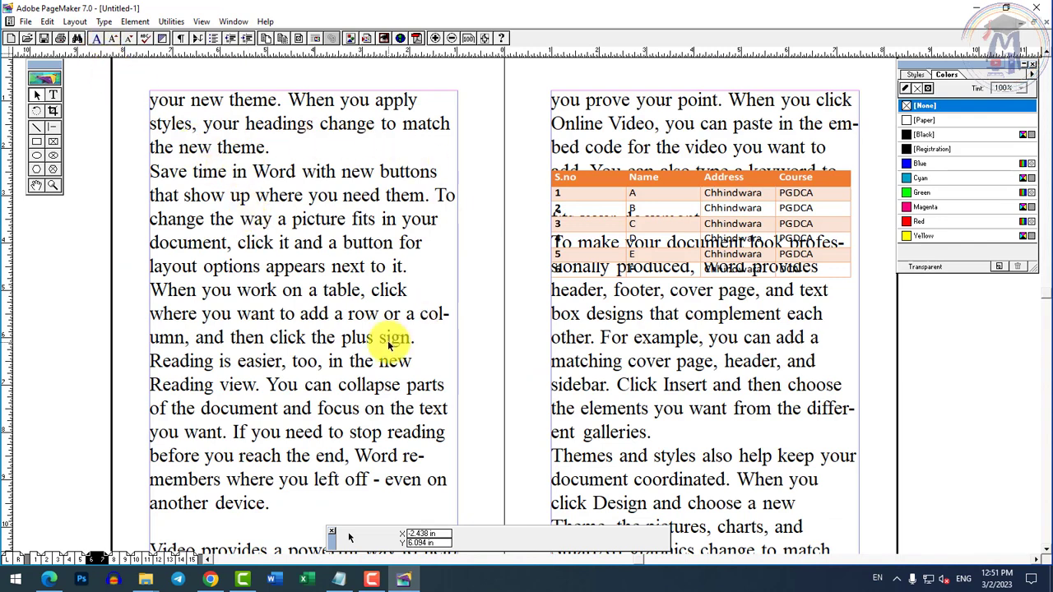
On blank page 14, add a text block with "Compuuter" and "Eduucation" on separate lines at 25 points
click(247, 317)
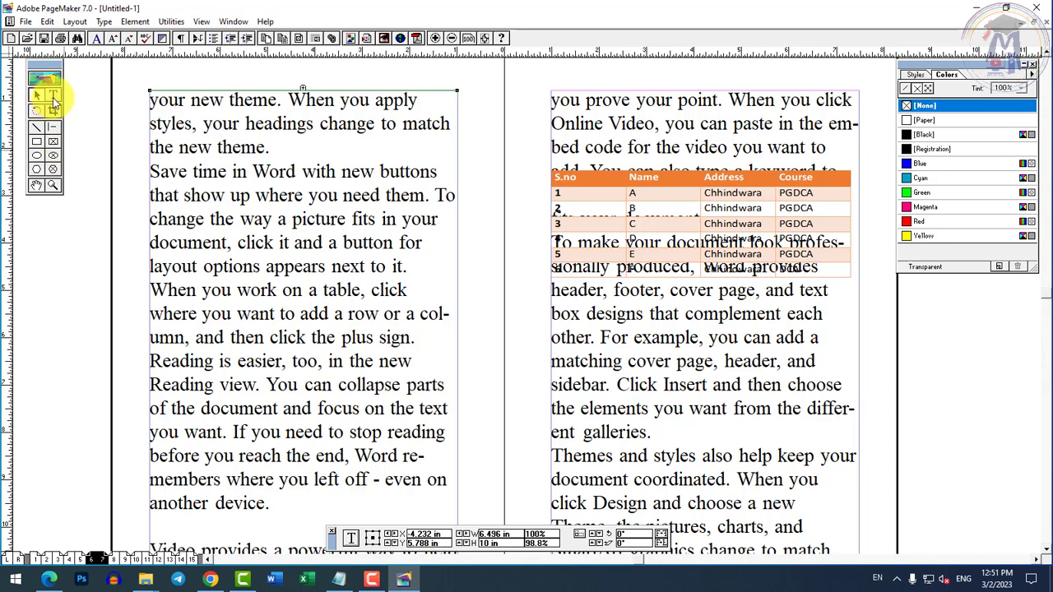
click(53, 97)
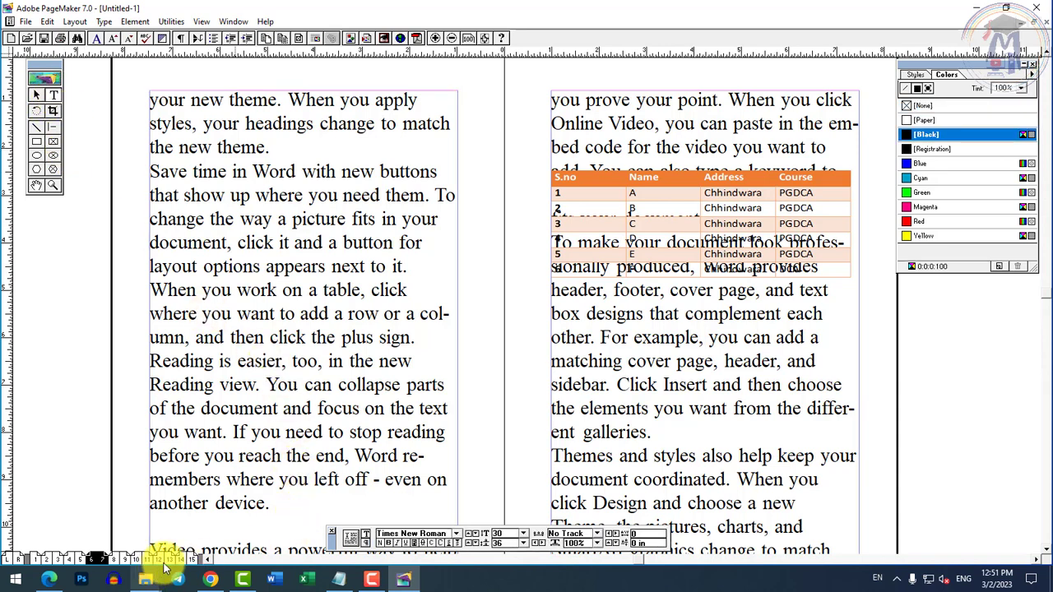
click(189, 559)
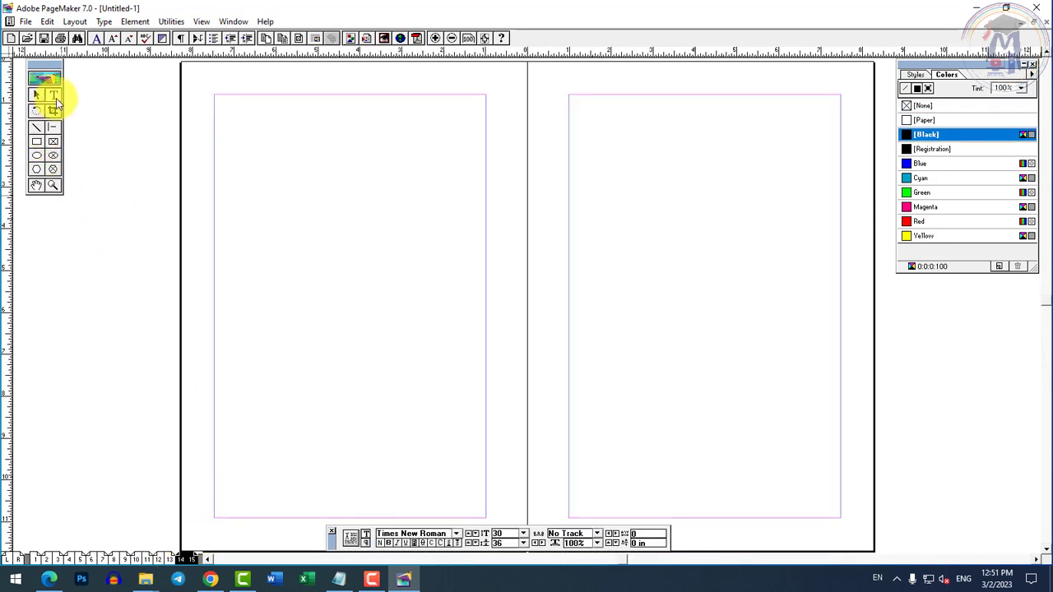
drag(233, 252, 473, 423)
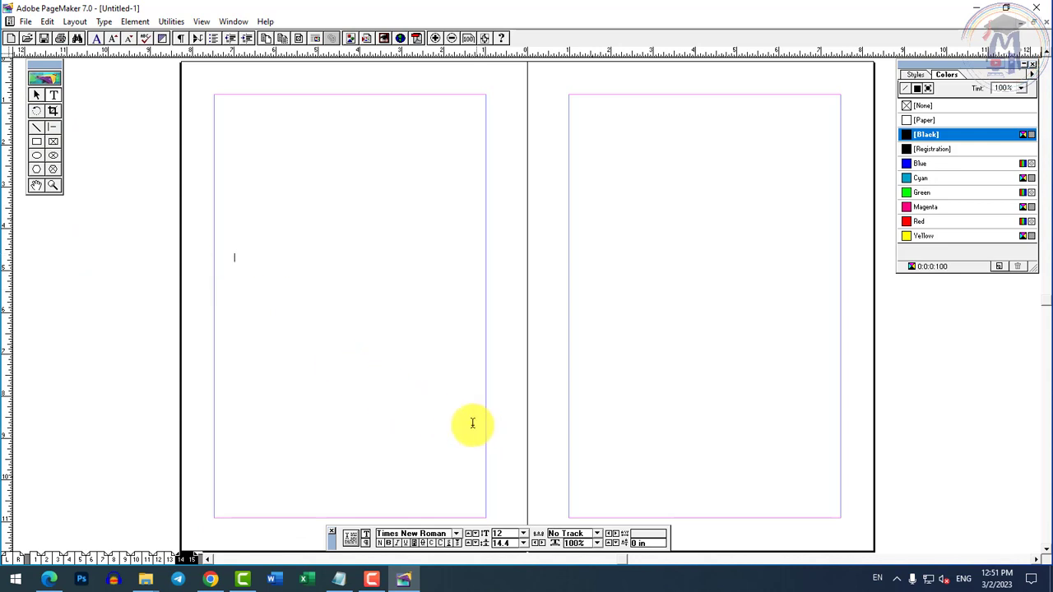
ctrl+click(256, 253)
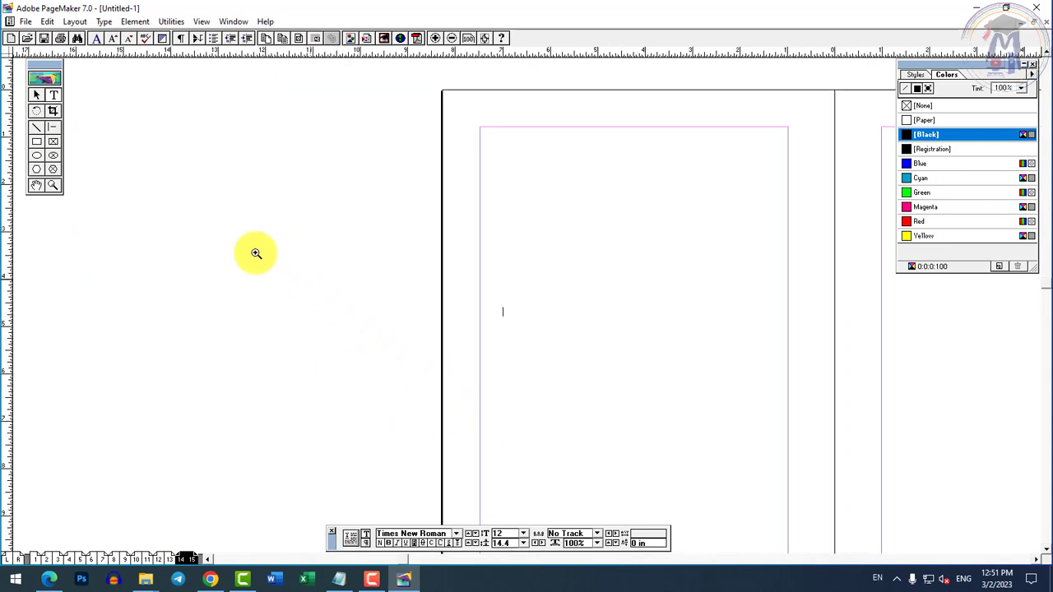
ctrl+click(820, 374)
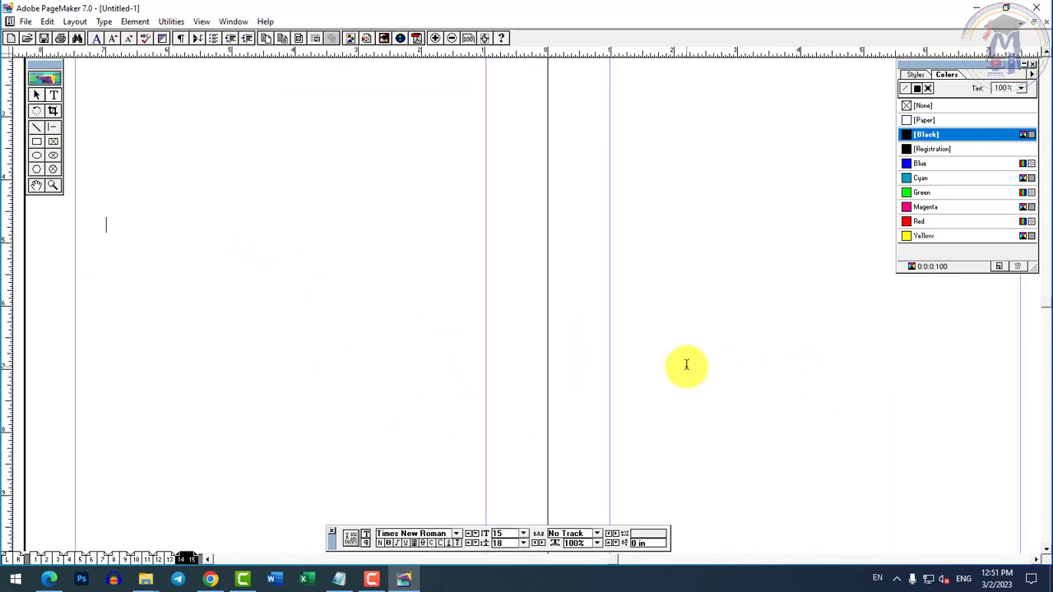
text(Compuuter)
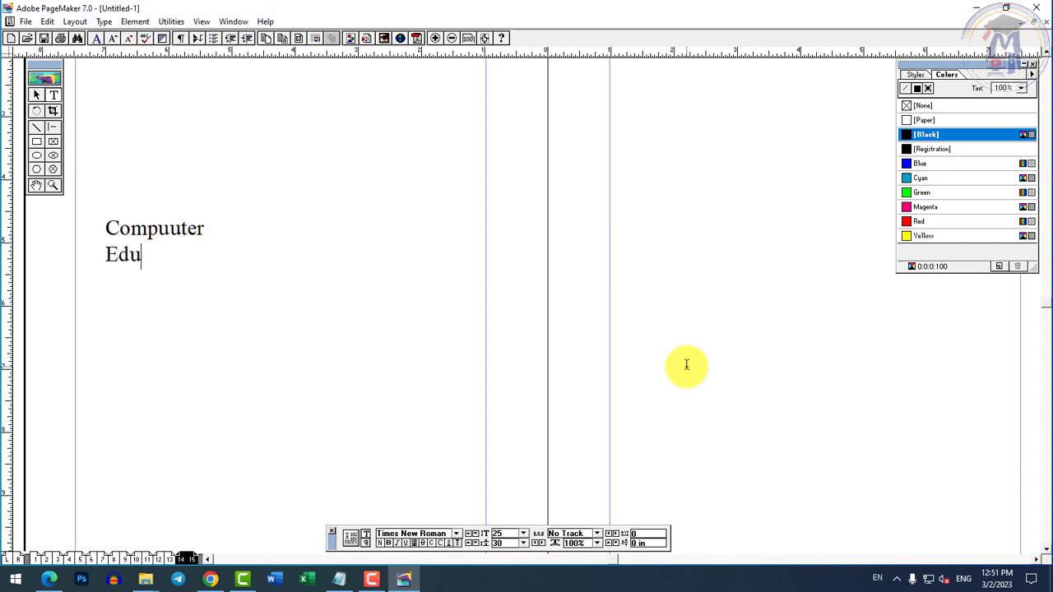
text(tion)
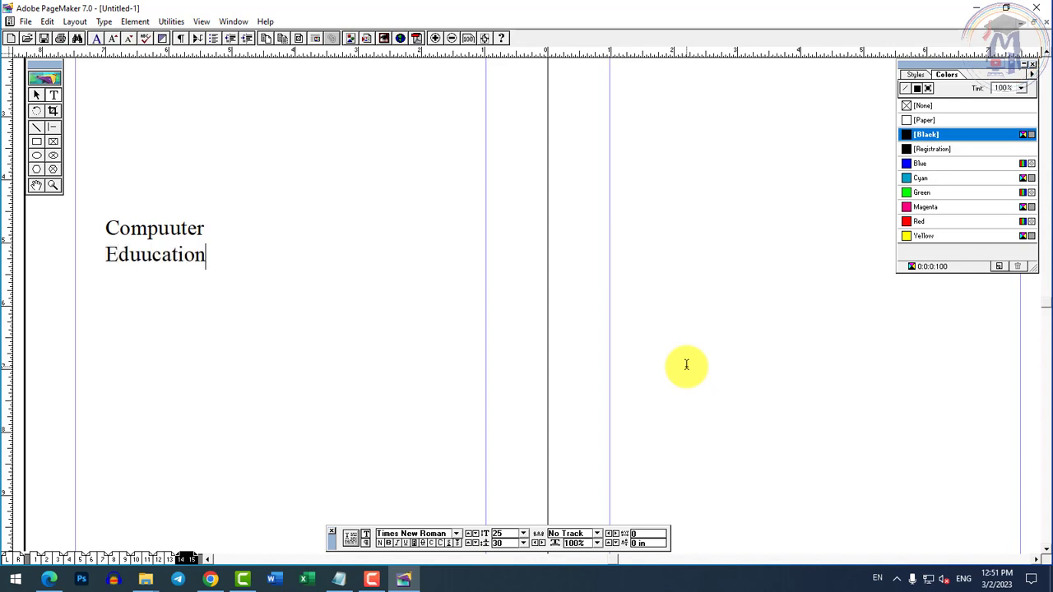
Open the "Compuuter Eduucation" text block in the story editor
click(105, 228)
click(47, 22)
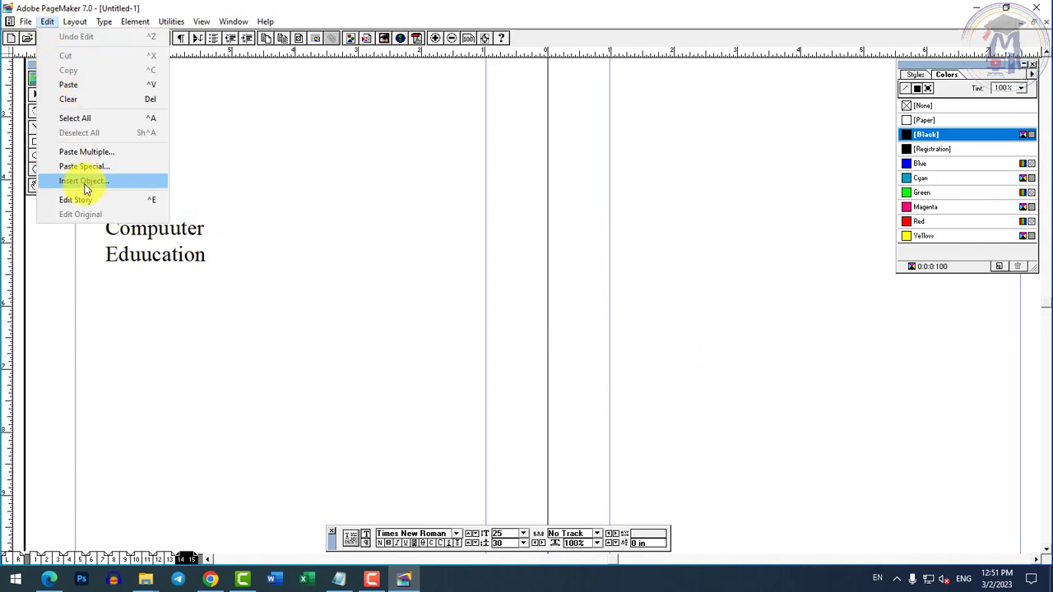
click(82, 198)
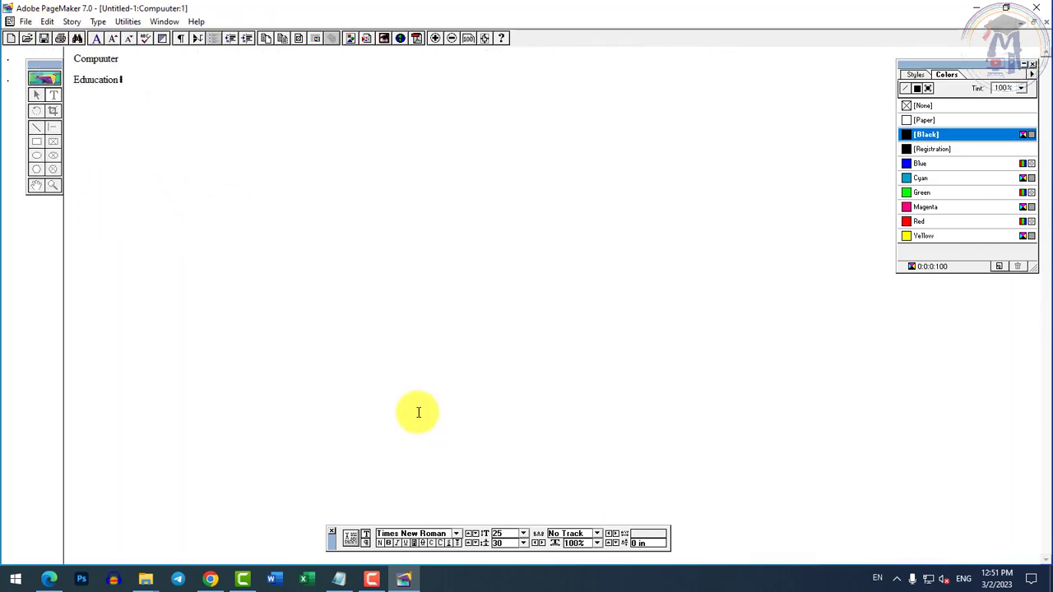
Run a spelling check on the current story, continuing through to its end
click(128, 21)
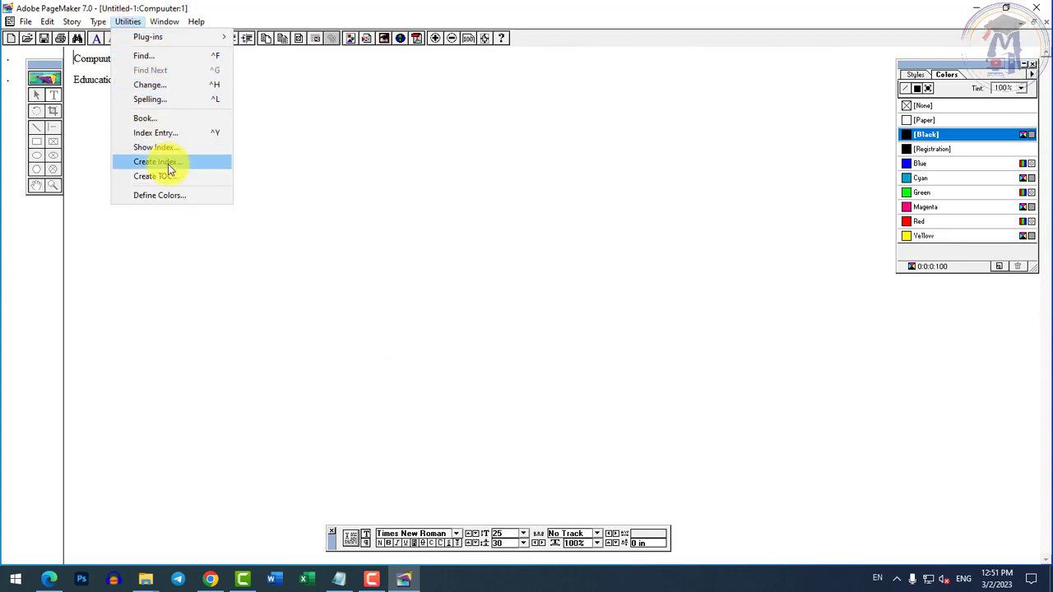
click(155, 99)
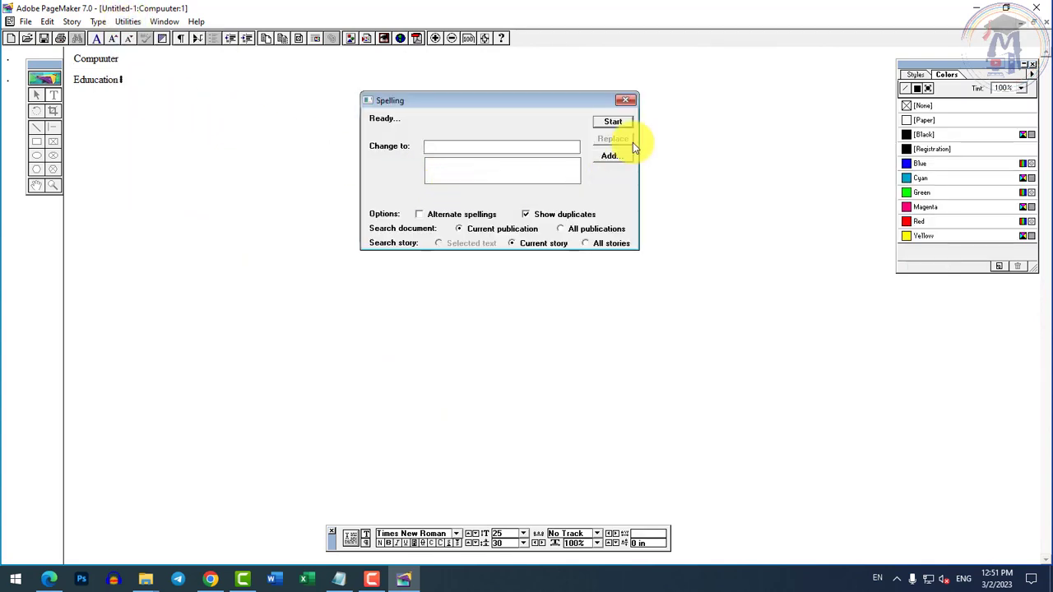
click(622, 120)
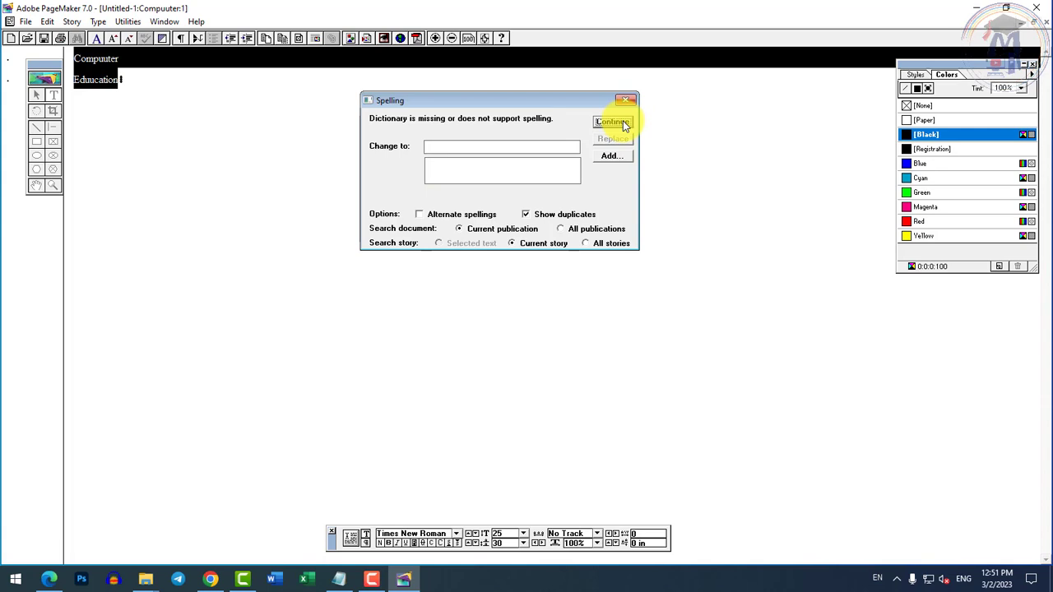
click(623, 120)
click(623, 120)
click(623, 121)
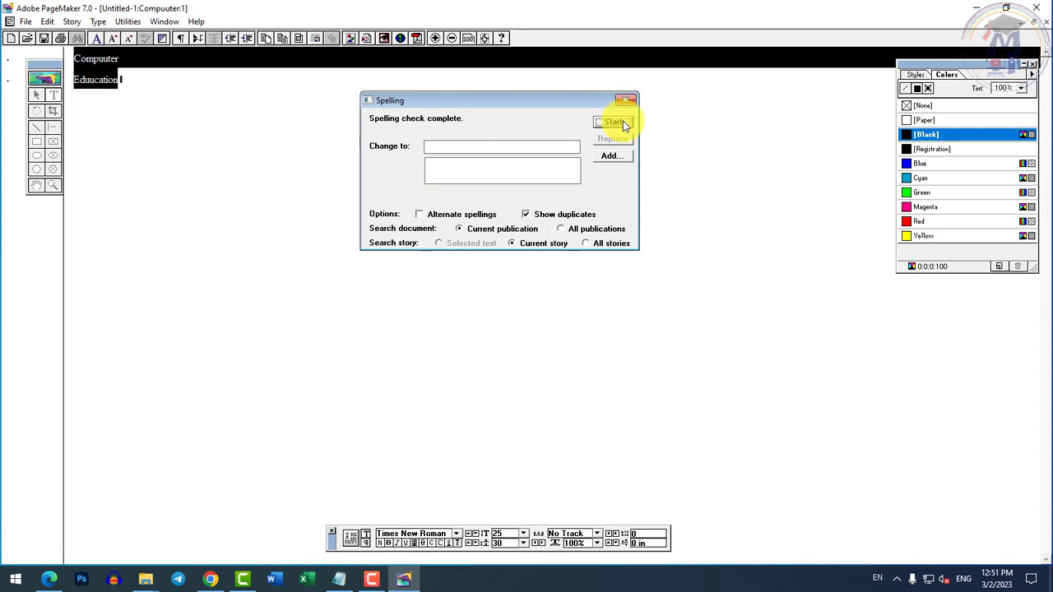
Run the spelling check on the current story again, close it, and reselect both lines of text
click(622, 120)
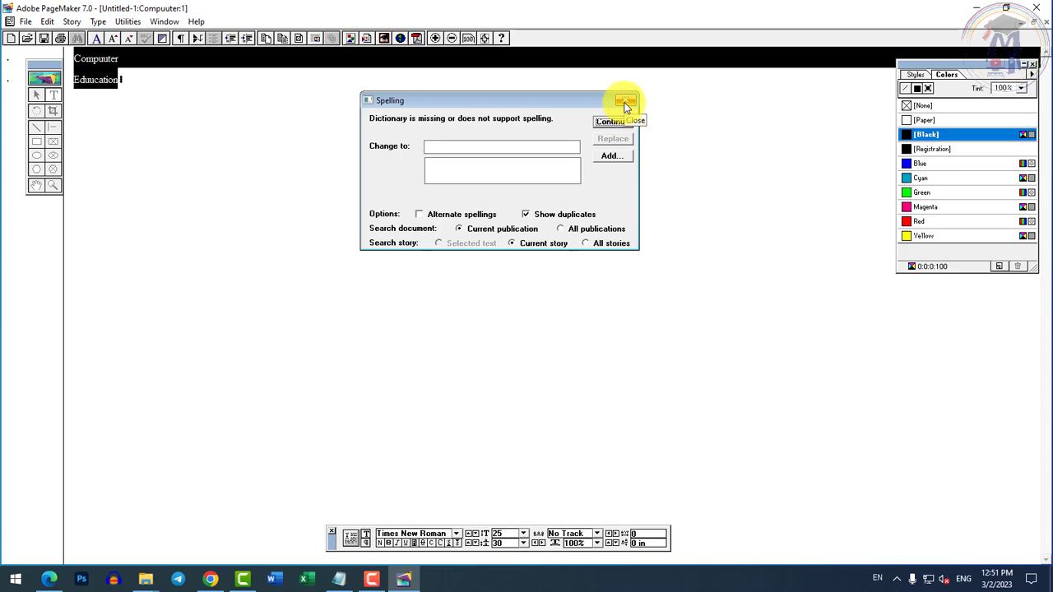
click(626, 102)
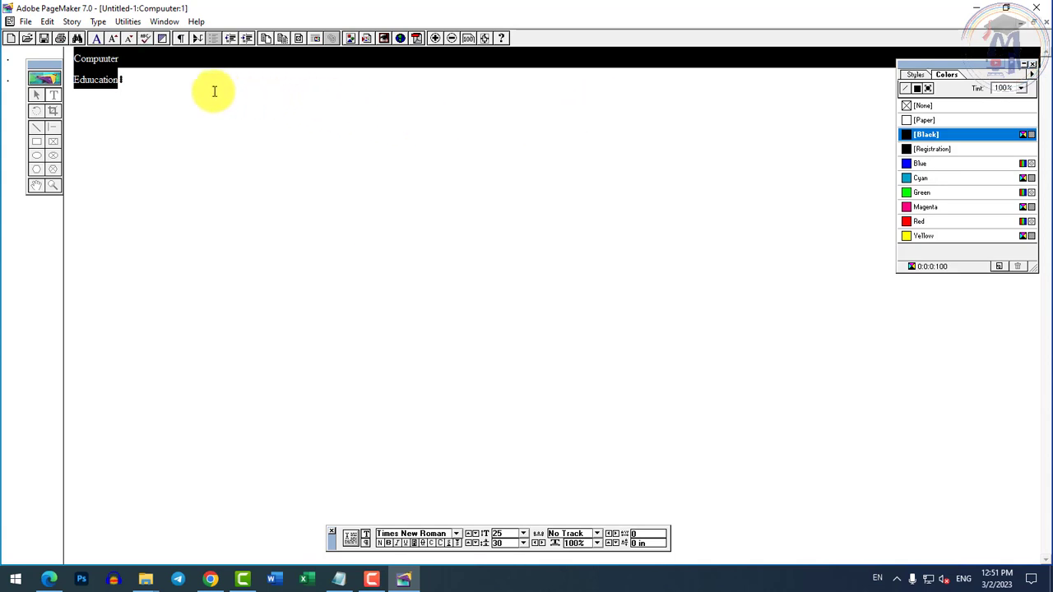
click(160, 74)
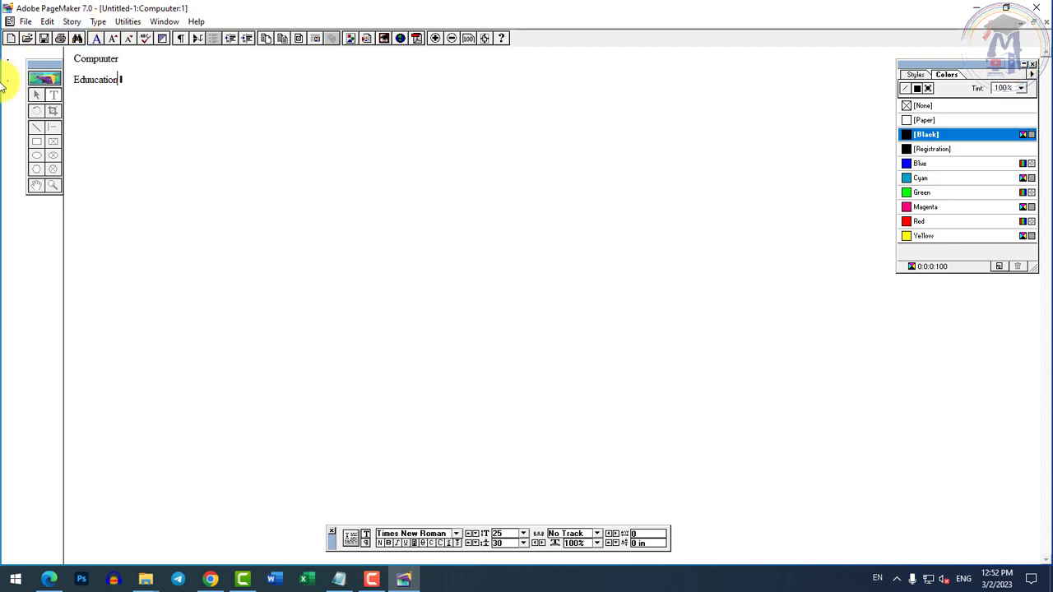
drag(71, 61, 147, 85)
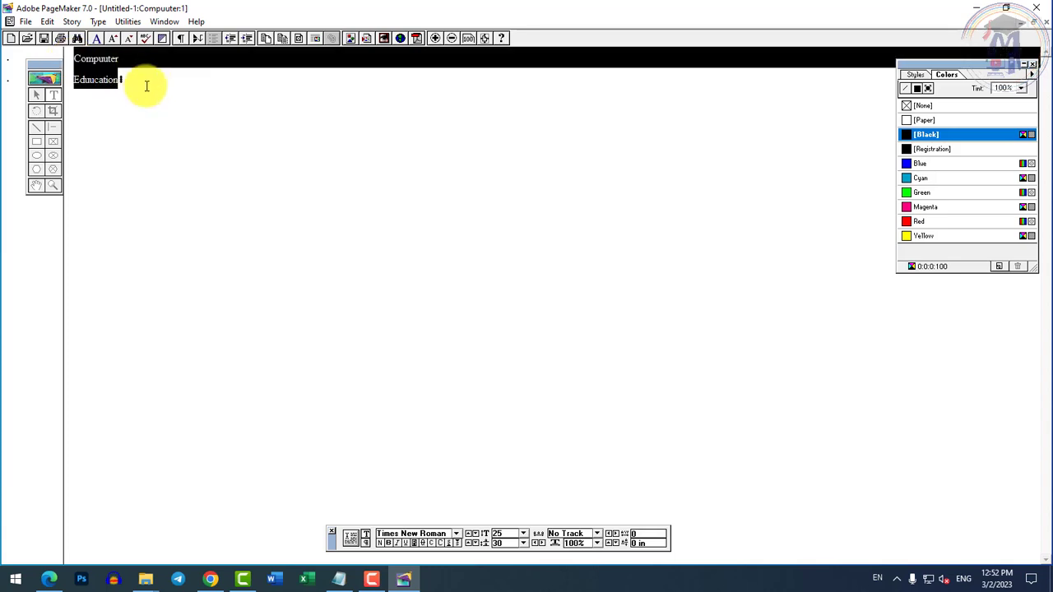
Switch to Word and enter "Eduucation" and "Compuuter" on separate lines of a new blank document
click(271, 579)
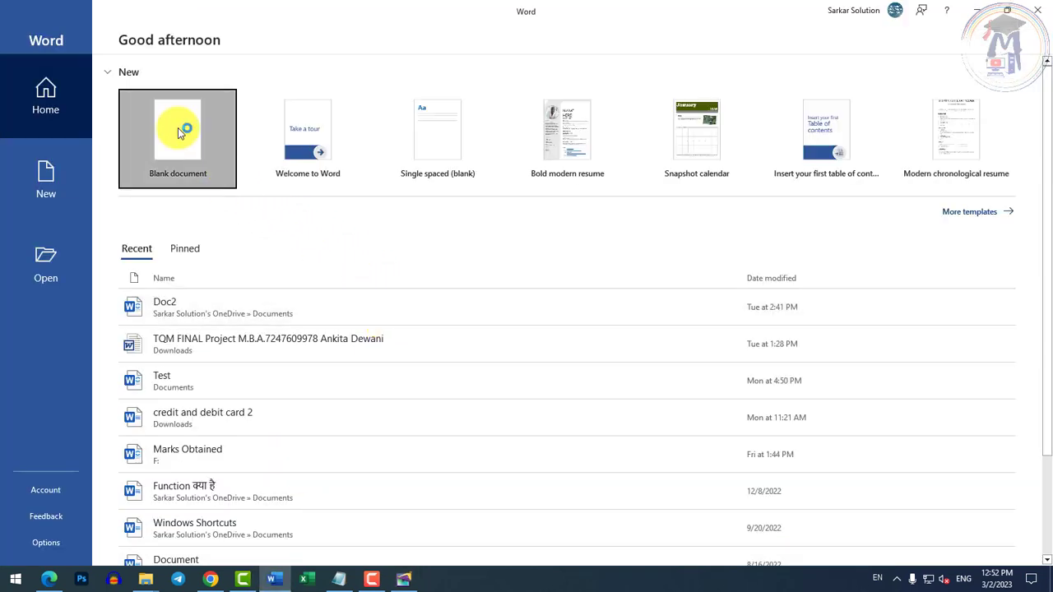
click(176, 134)
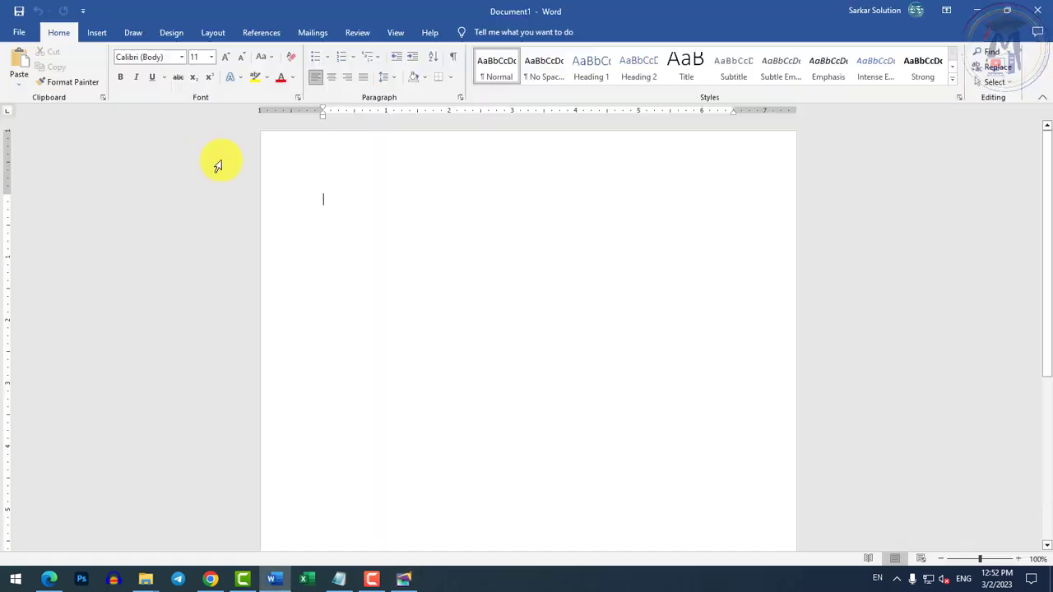
scroll(308, 217, up, 7)
text(E)
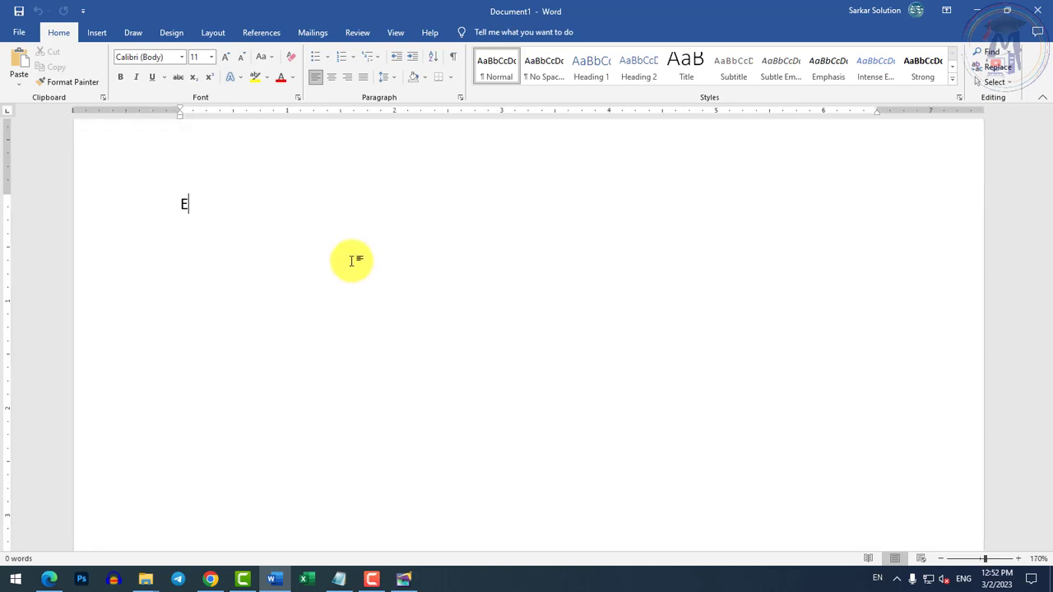
text(duucation)
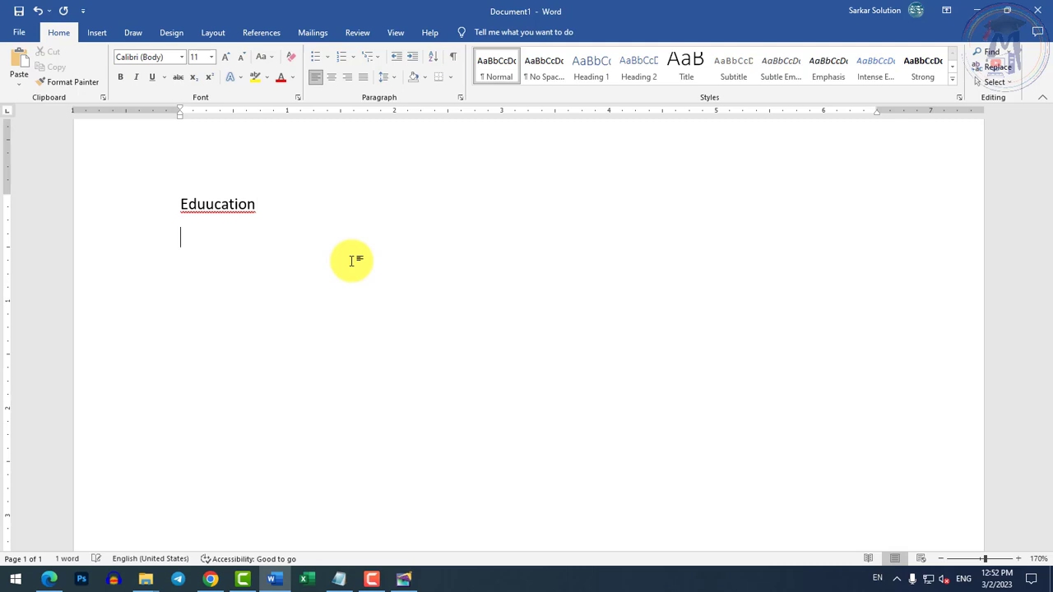
text(uuter)
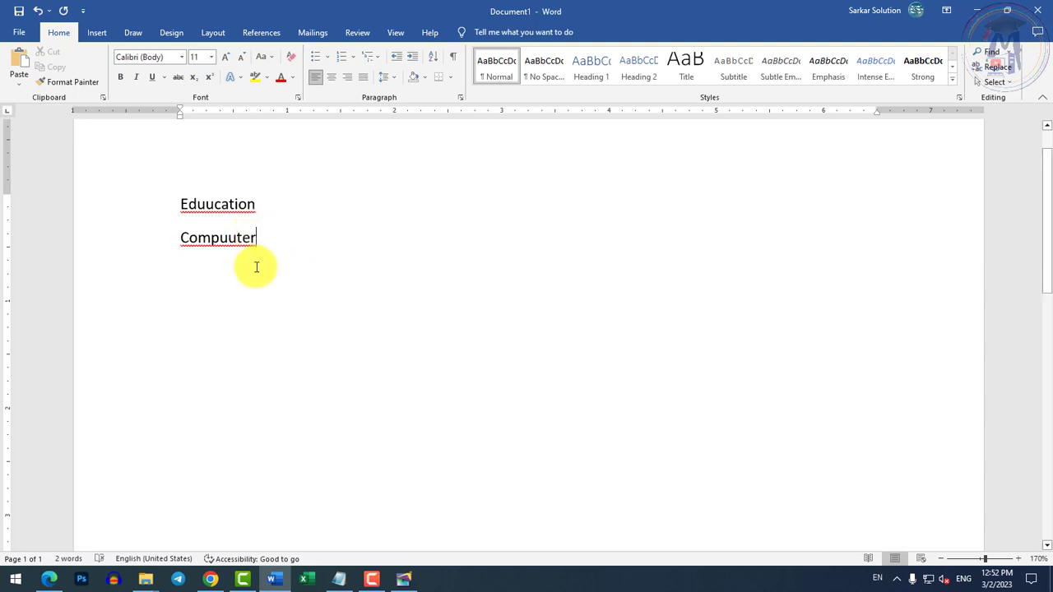
Switch back to PageMaker and close the "Compuuter Eduucation" story to return to the layout
click(403, 580)
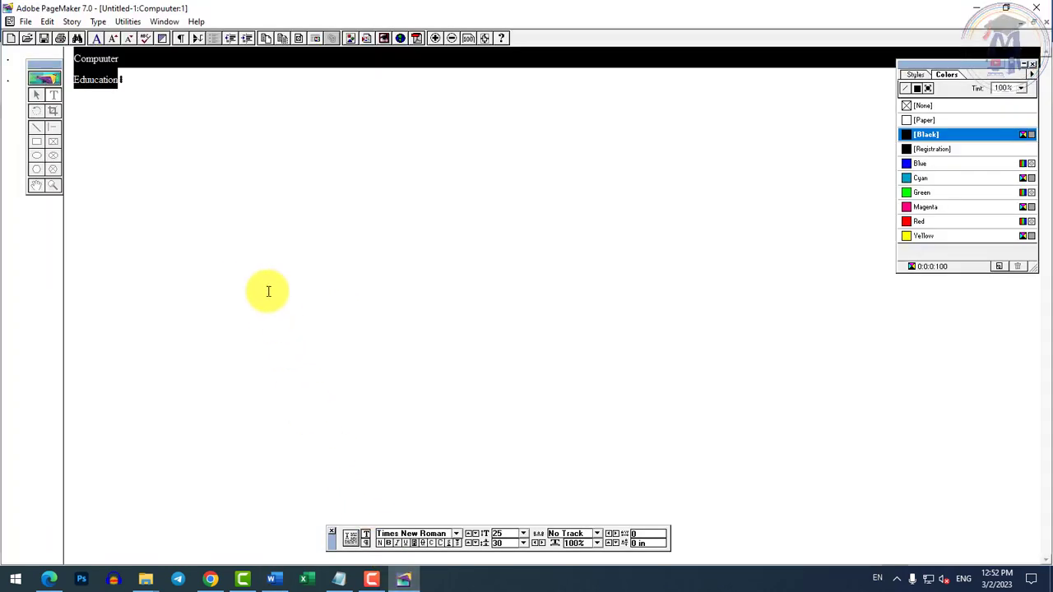
click(125, 22)
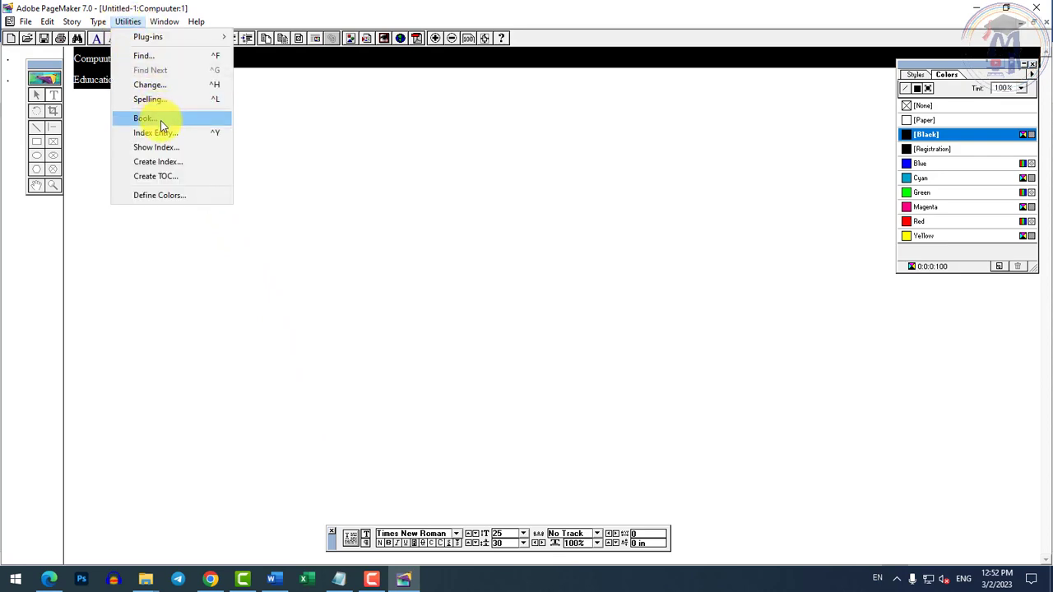
click(175, 239)
drag(119, 80, 77, 54)
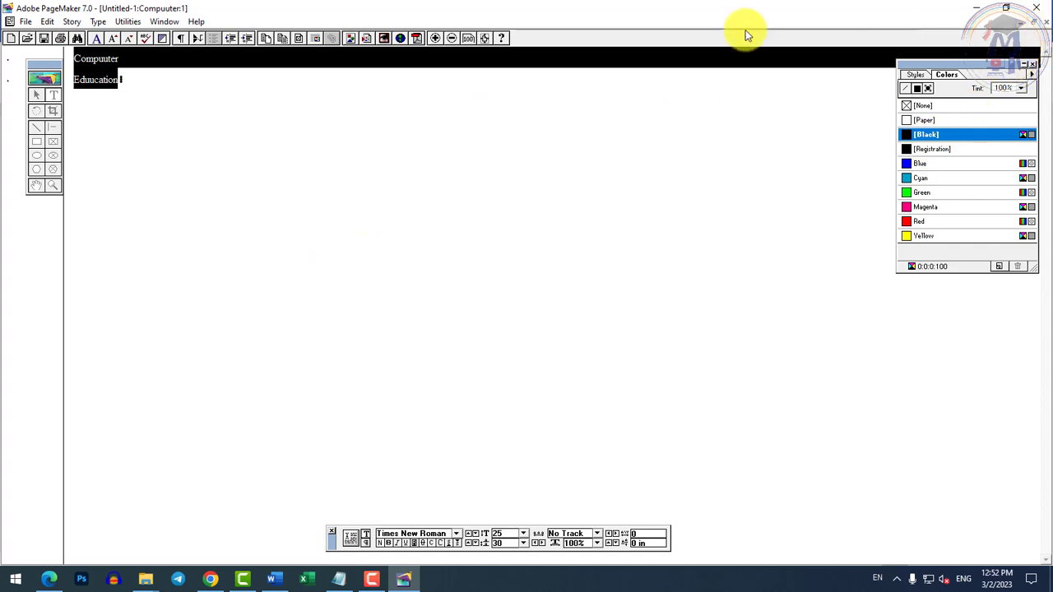
click(1038, 22)
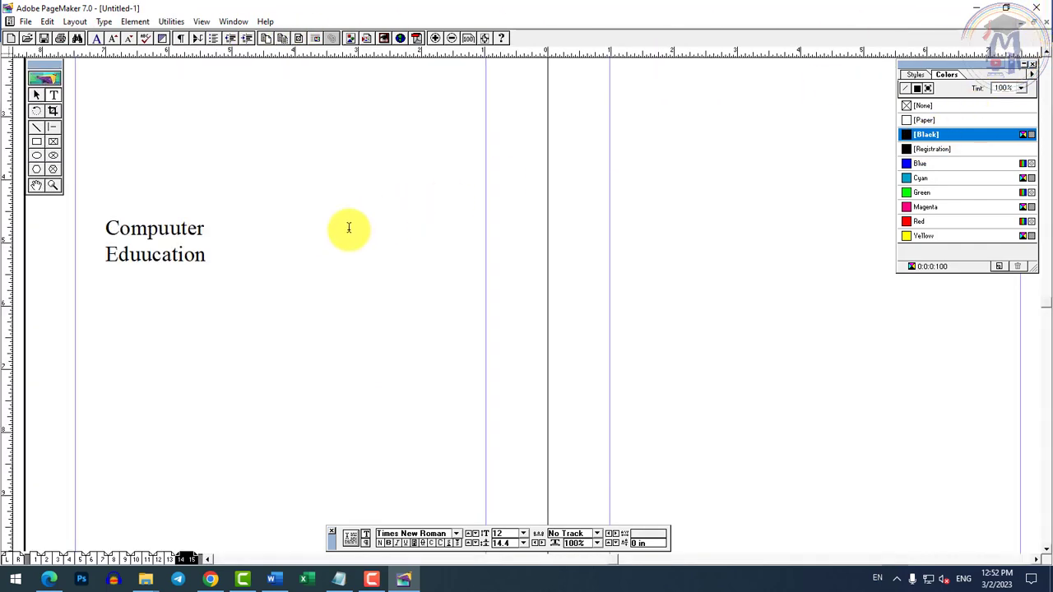
Go to the spread of pages 10 and 11
click(47, 21)
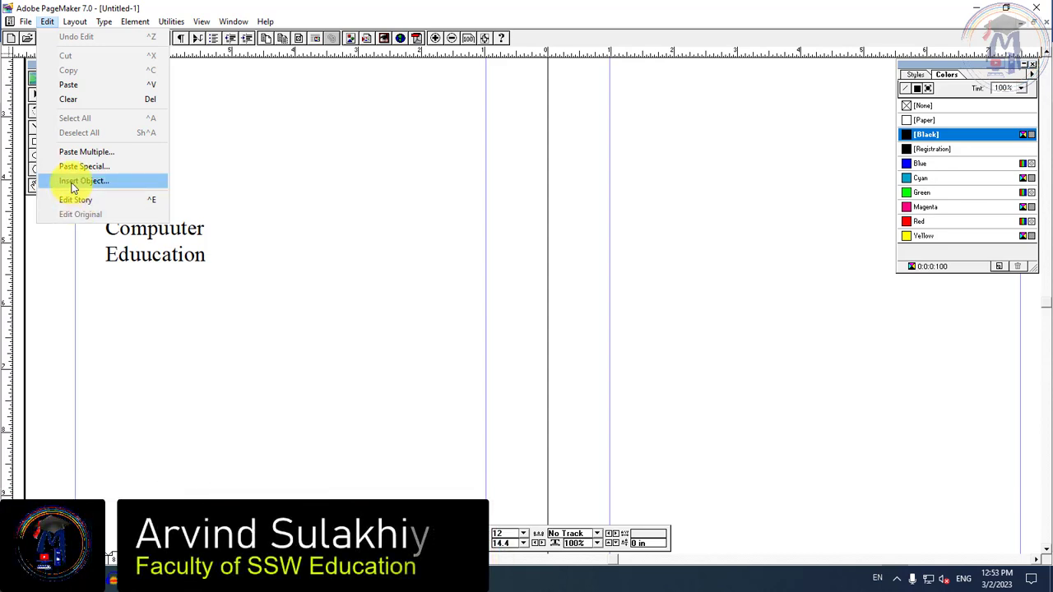
mouse_move(74, 22)
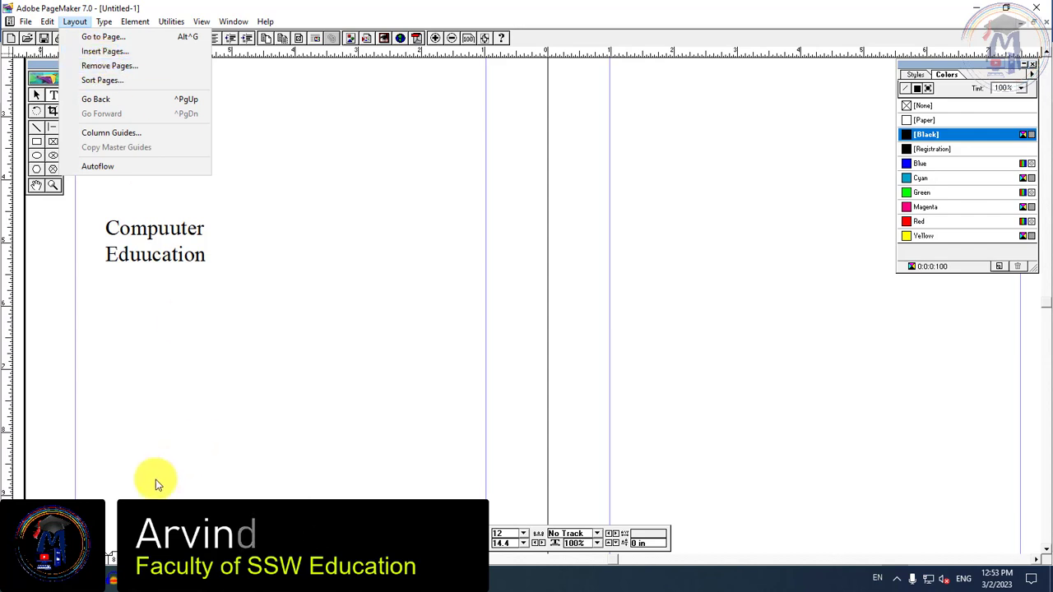
click(136, 559)
click(136, 559)
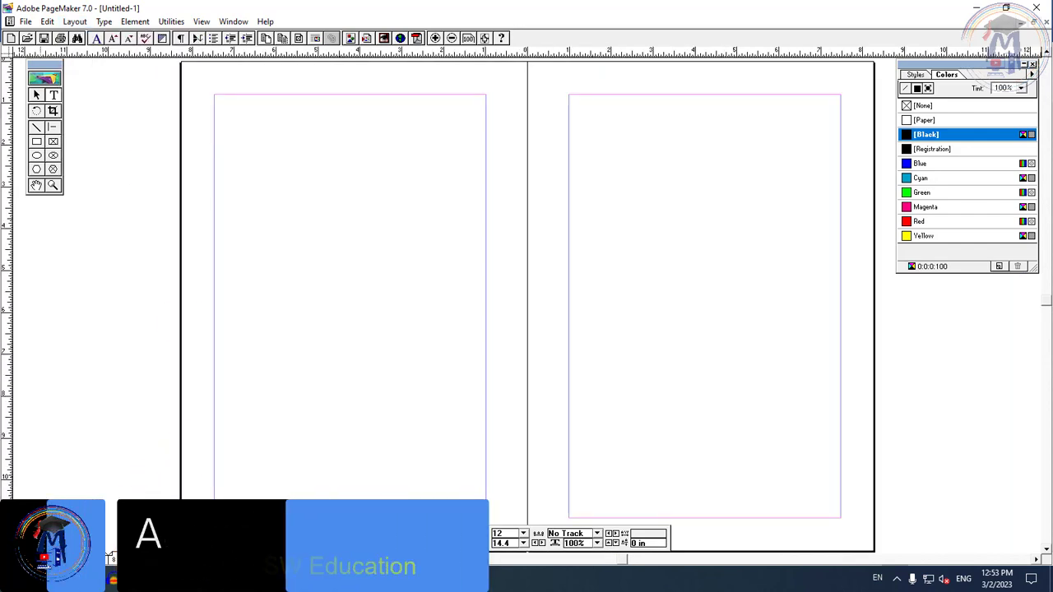
Examine the Insert Pages options for the current spread and leave without inserting any pages
right_click(139, 558)
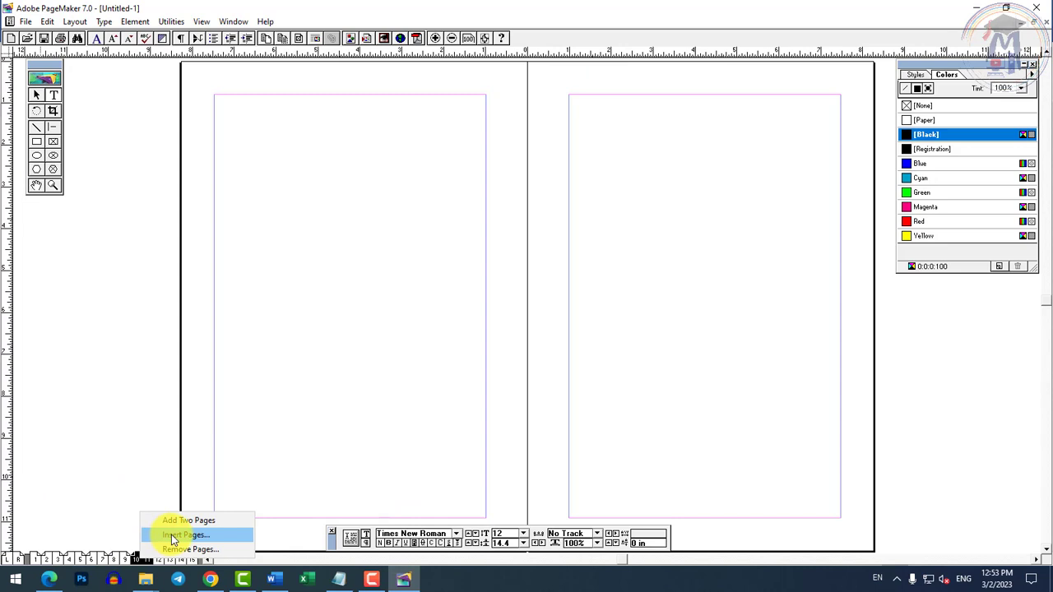
click(181, 537)
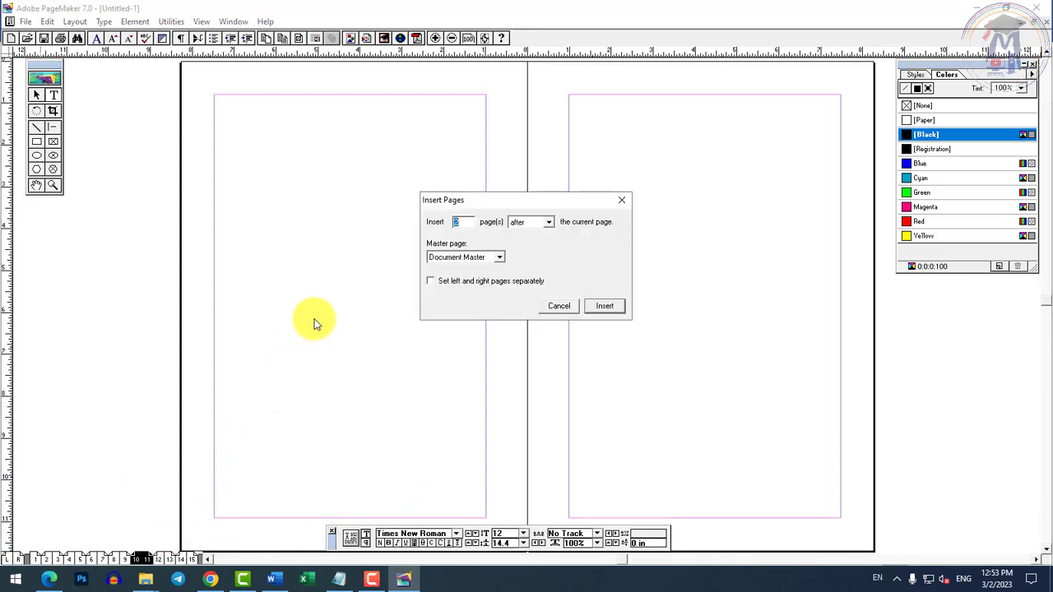
click(552, 307)
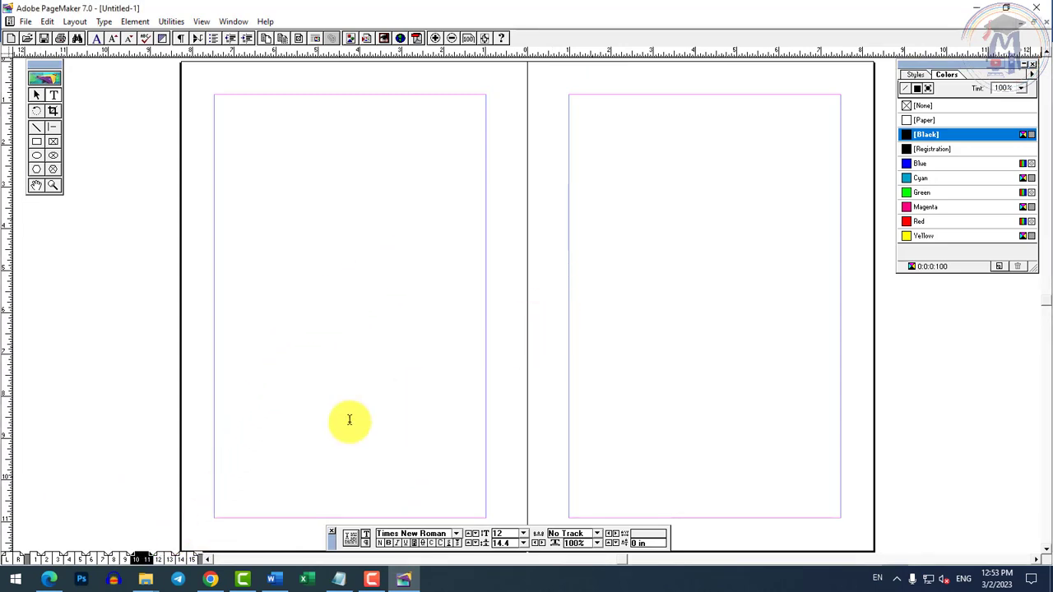
Examine the Remove Pages options for the current spread and leave without removing any pages
right_click(140, 560)
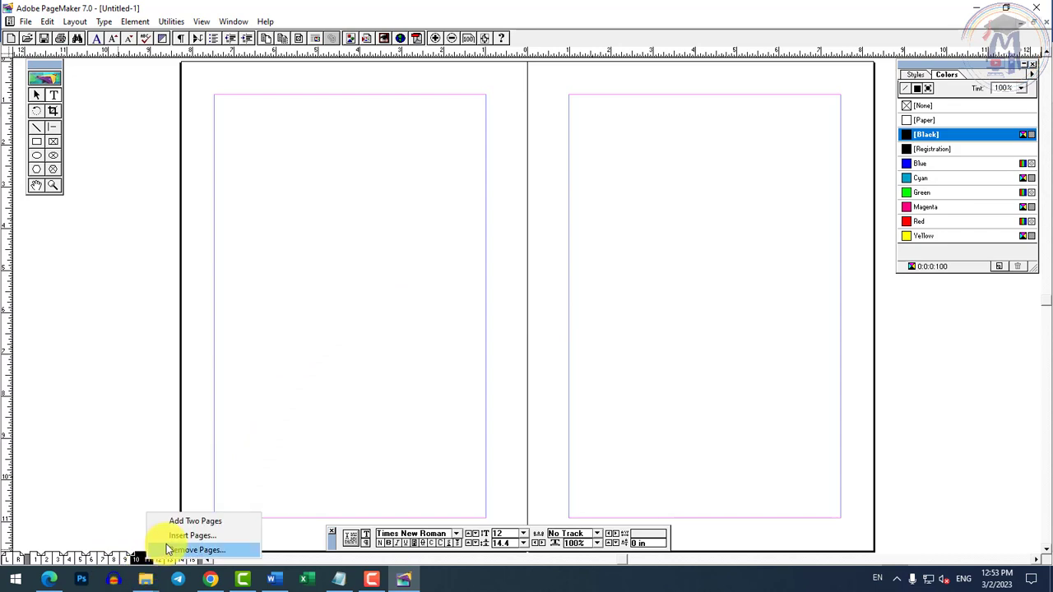
click(166, 544)
click(522, 247)
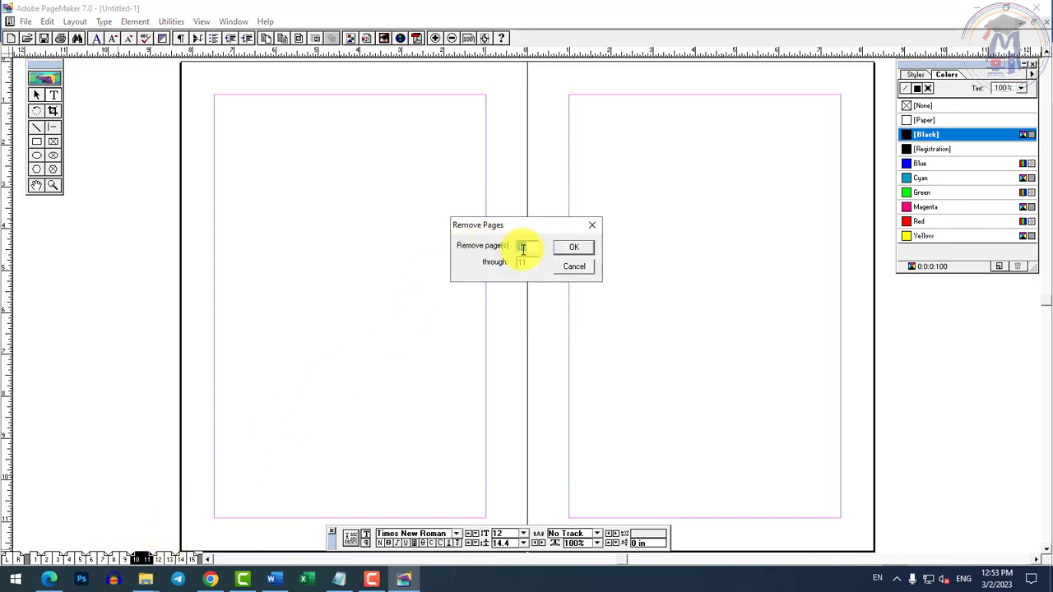
click(565, 273)
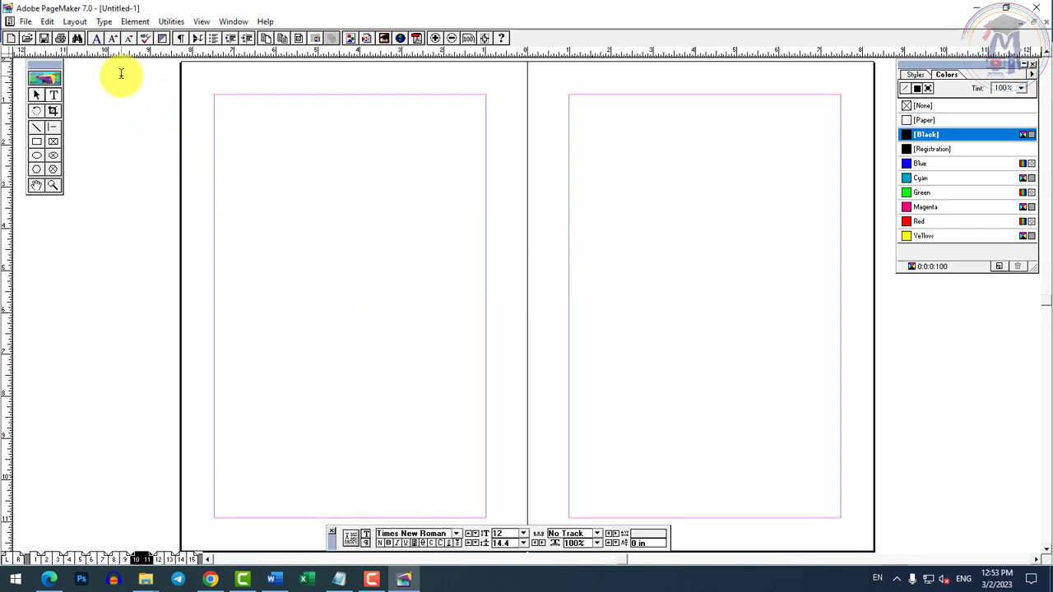